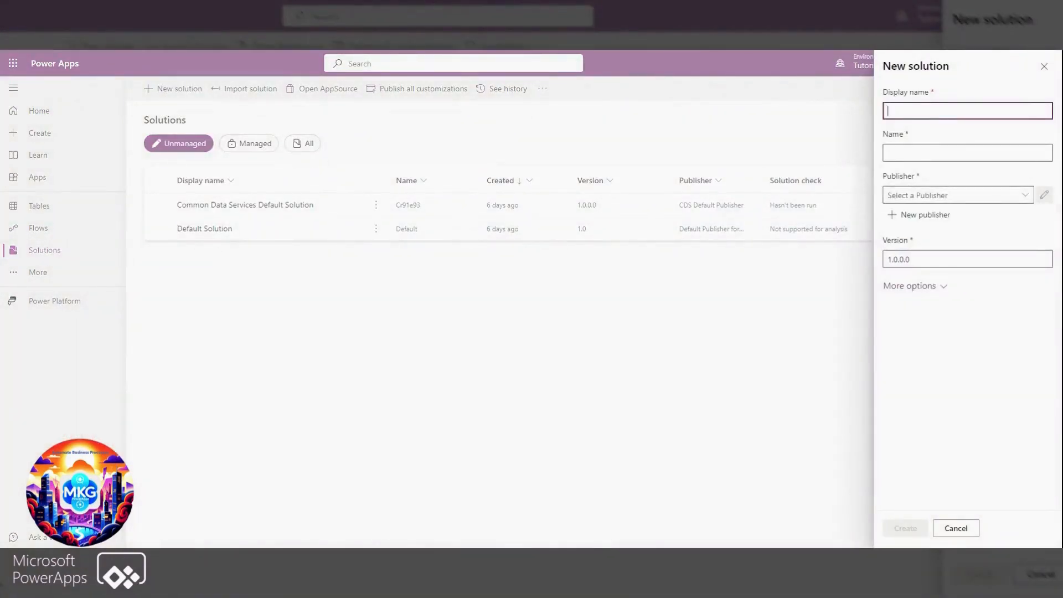
Set the display name of the new solution to Work Place HR
text(Work Place HR)
Start a new publisher for the solution, fill in the publisher's display name and name, and set the prefix to mkg
click(940, 194)
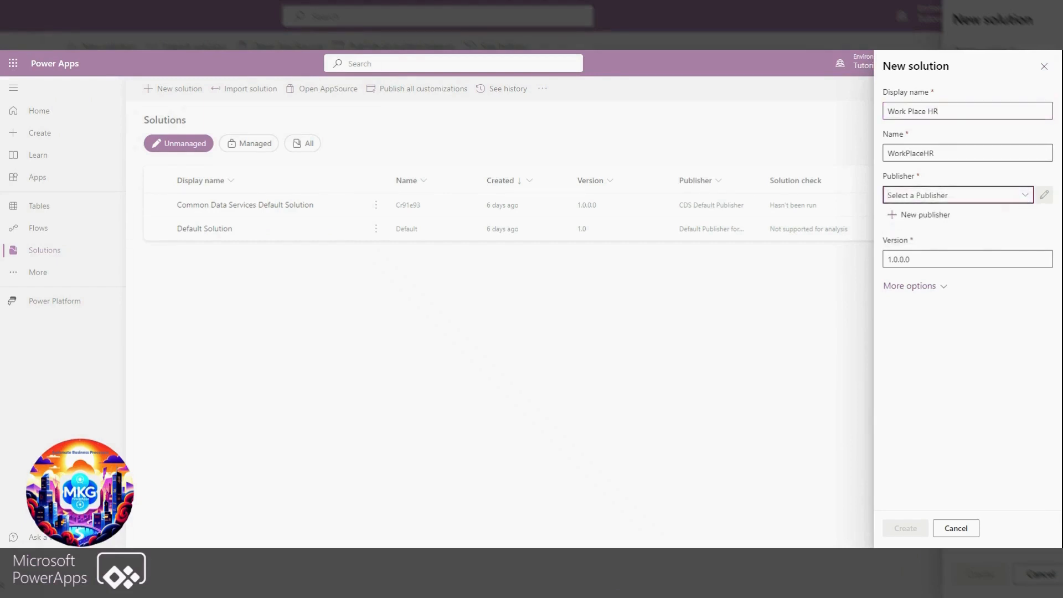
click(894, 220)
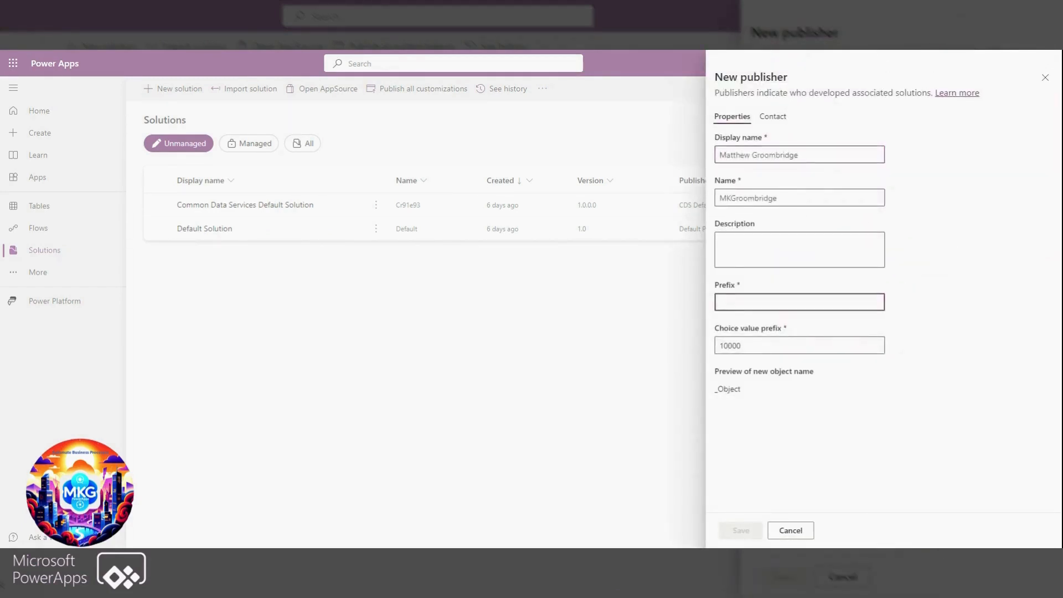
text(m)
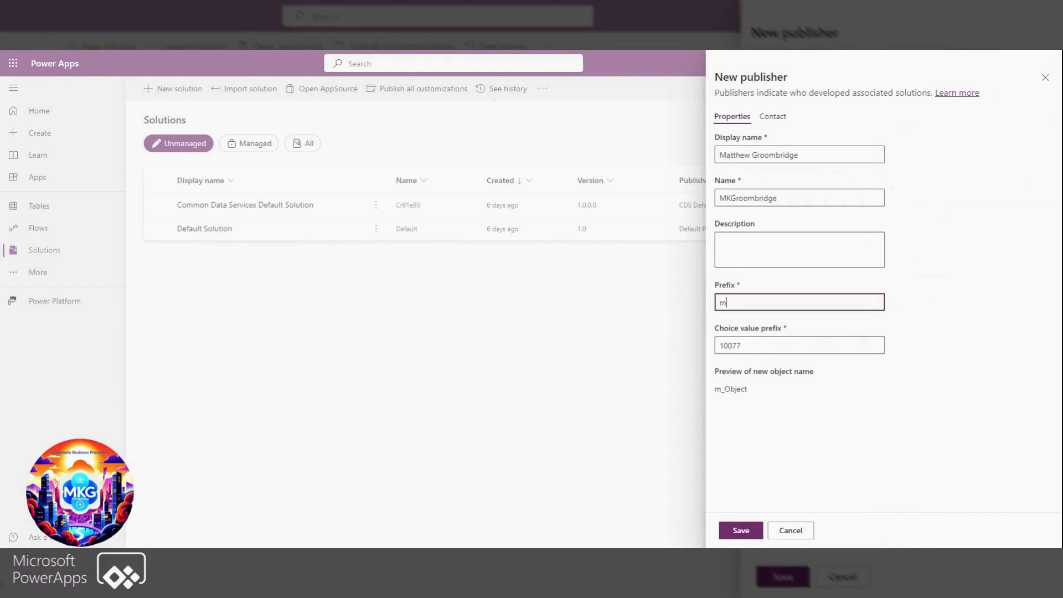
text(kg)
key(BackSpace)
key(BackSpace)
key(BackSpace)
text(mkg)
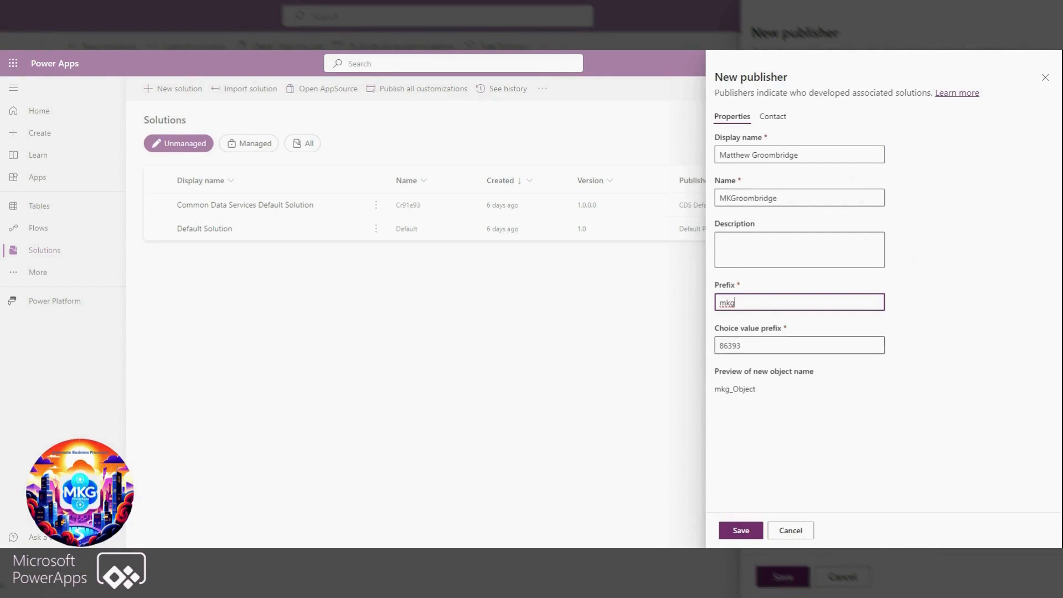
Set the publisher's choice value prefix to 10000 and save the publisher
click(771, 346)
key(ctrl+a)
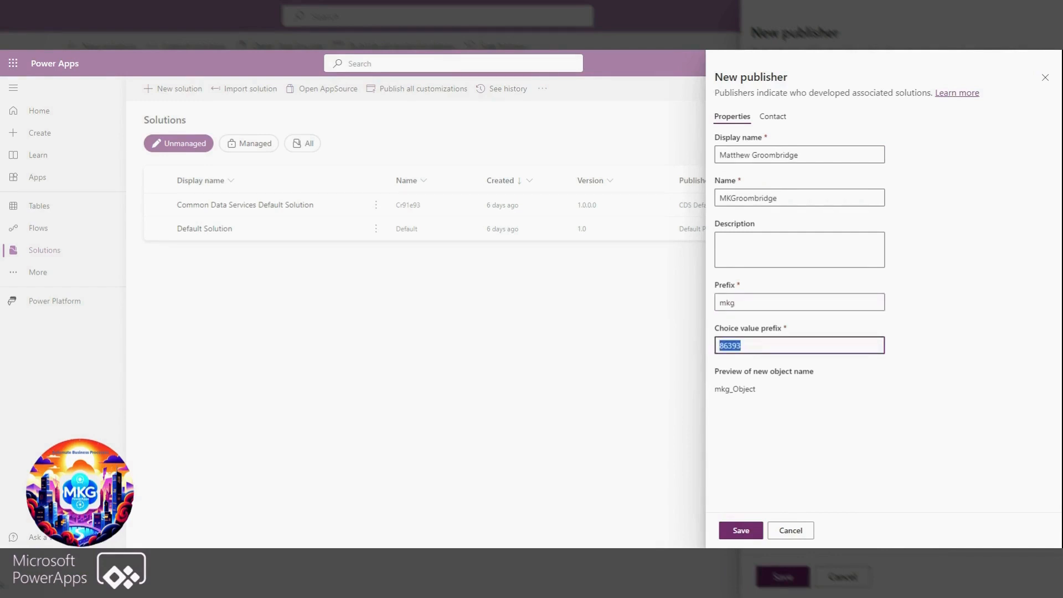
text(0)
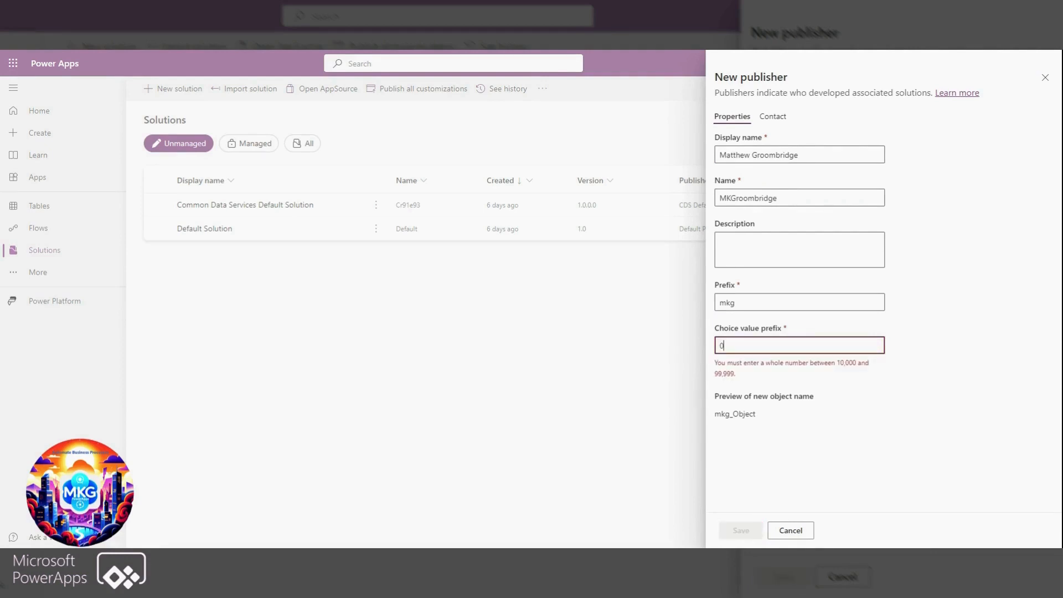
key(BackSpace)
text(10000)
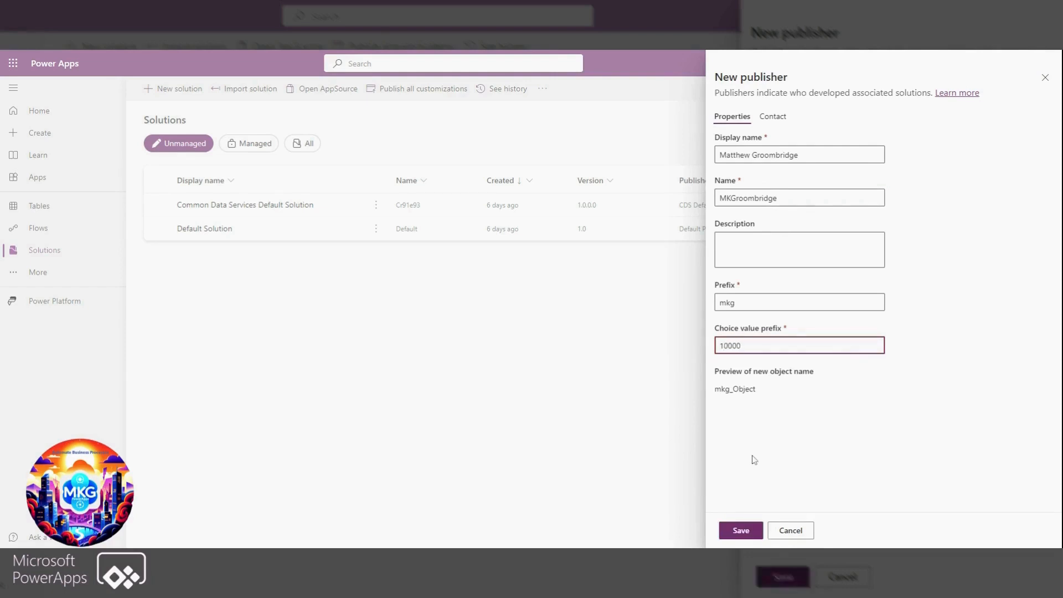
click(741, 531)
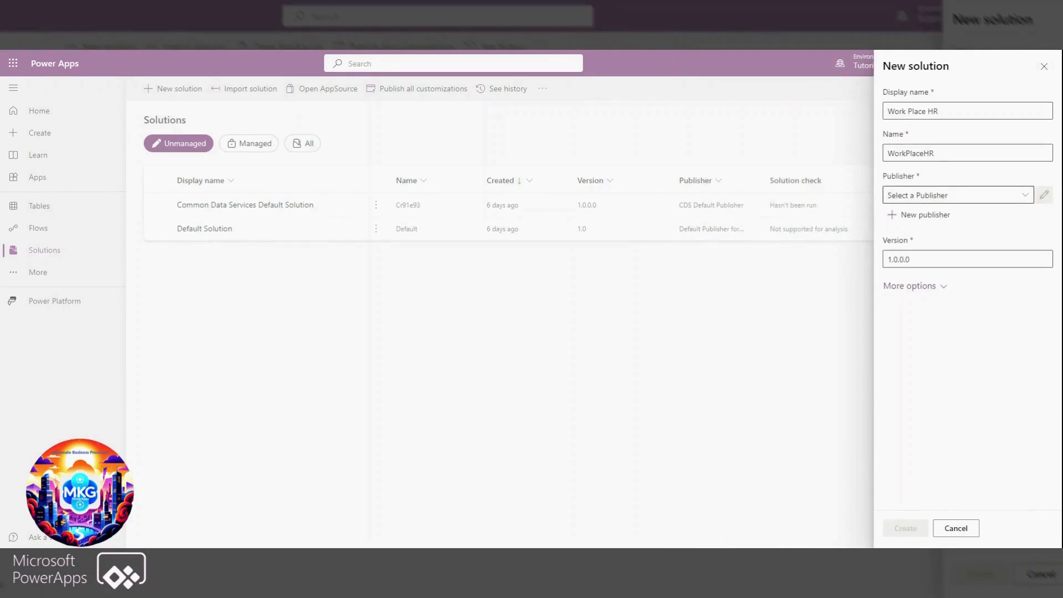
Assign the custom publisher with the mkg prefix to the Work Place HR solution and create the solution
click(1027, 197)
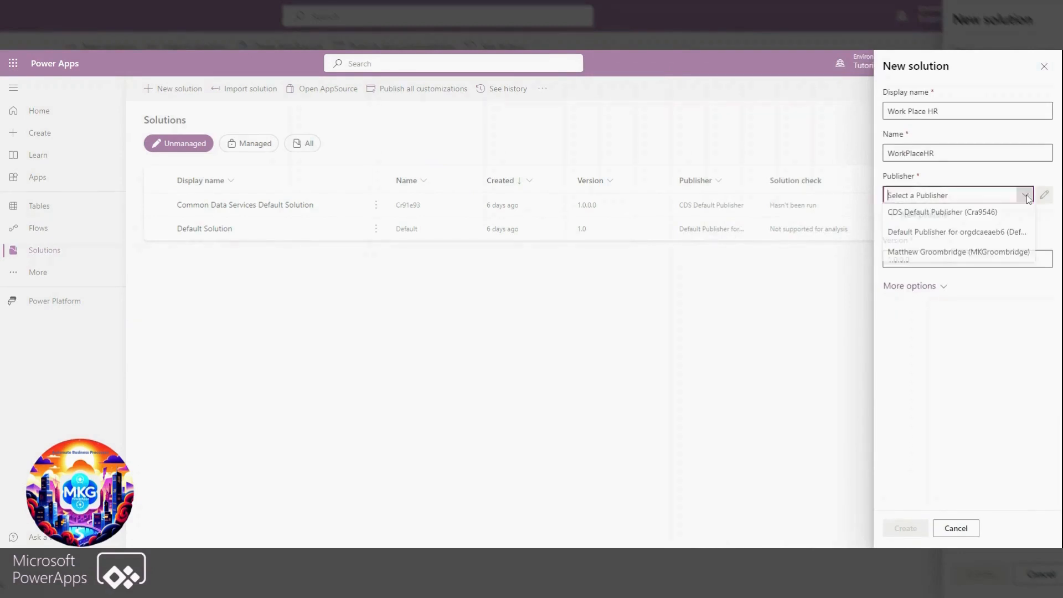
click(945, 253)
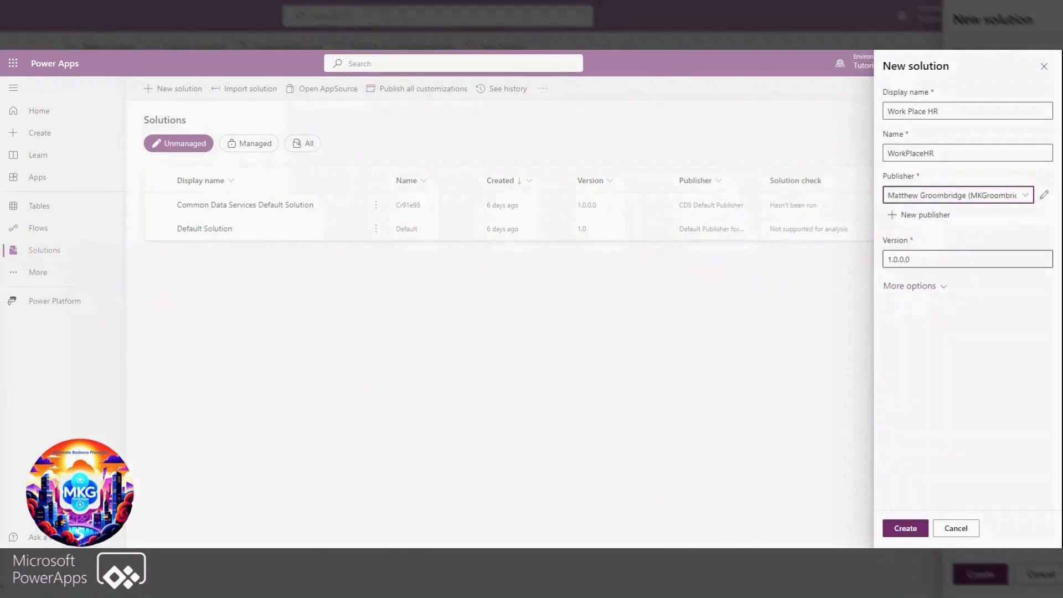
click(905, 528)
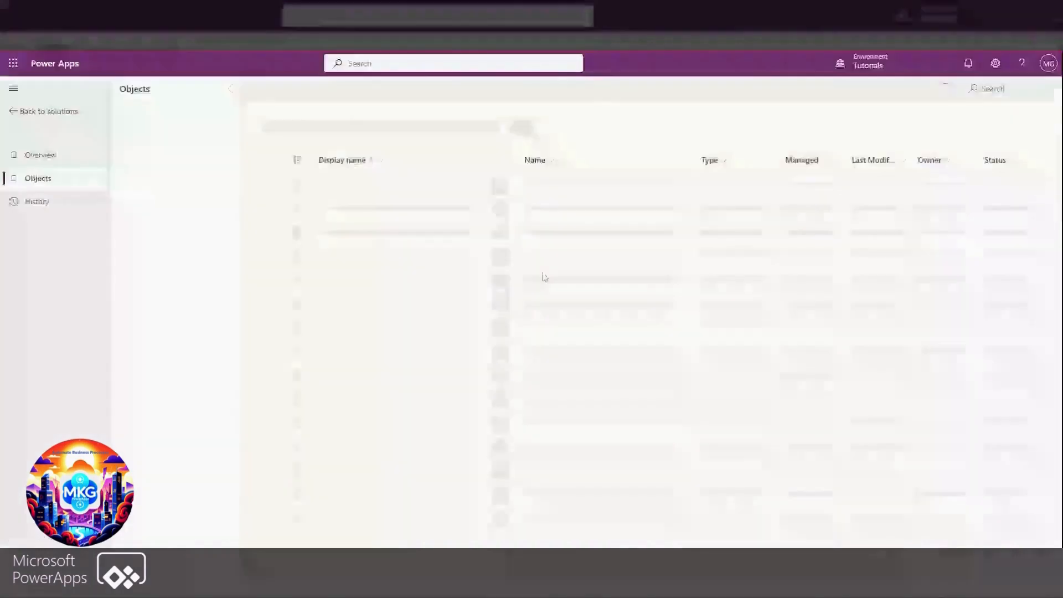
Start a new table among the solution's tables and name it ApplicationUsers
click(157, 229)
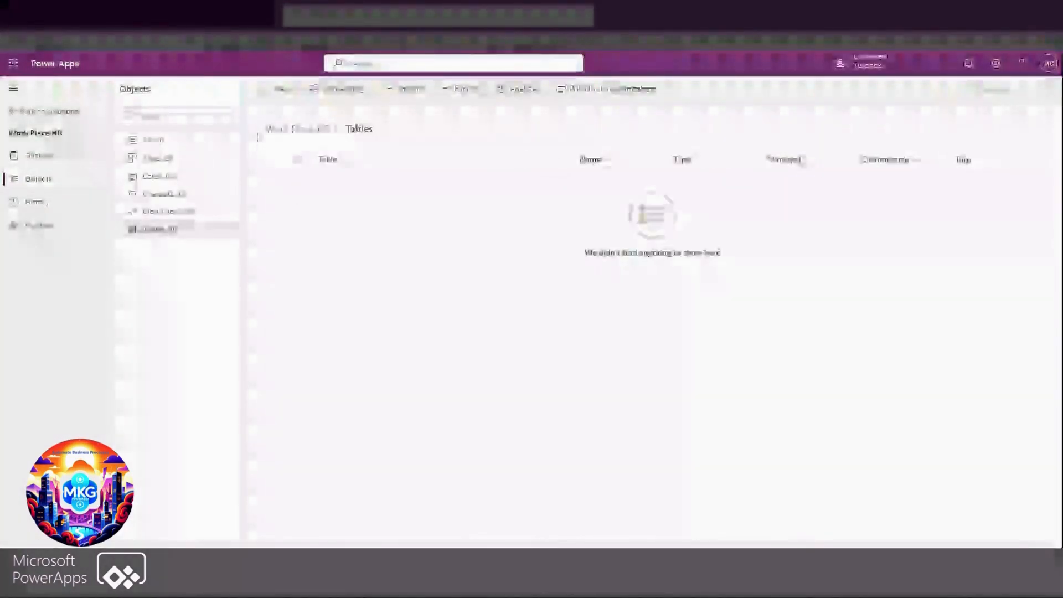
click(282, 90)
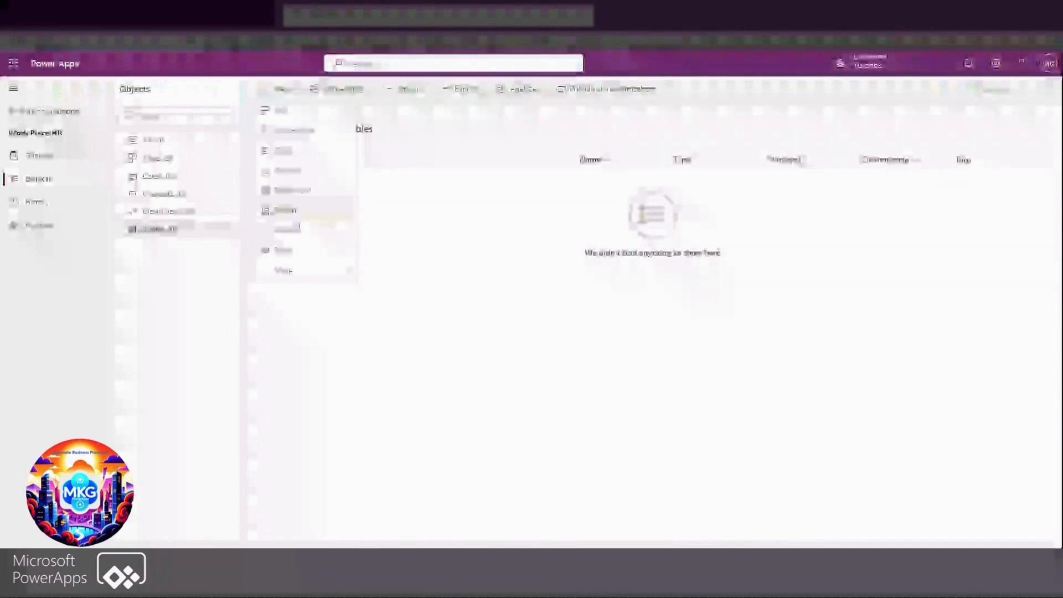
mouse_move(305, 257)
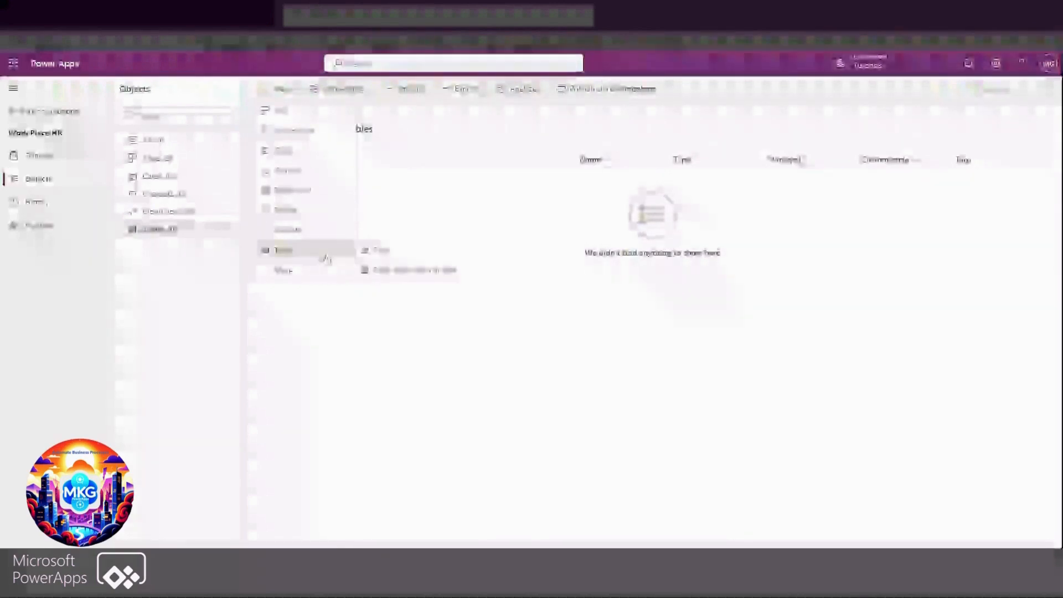
click(383, 262)
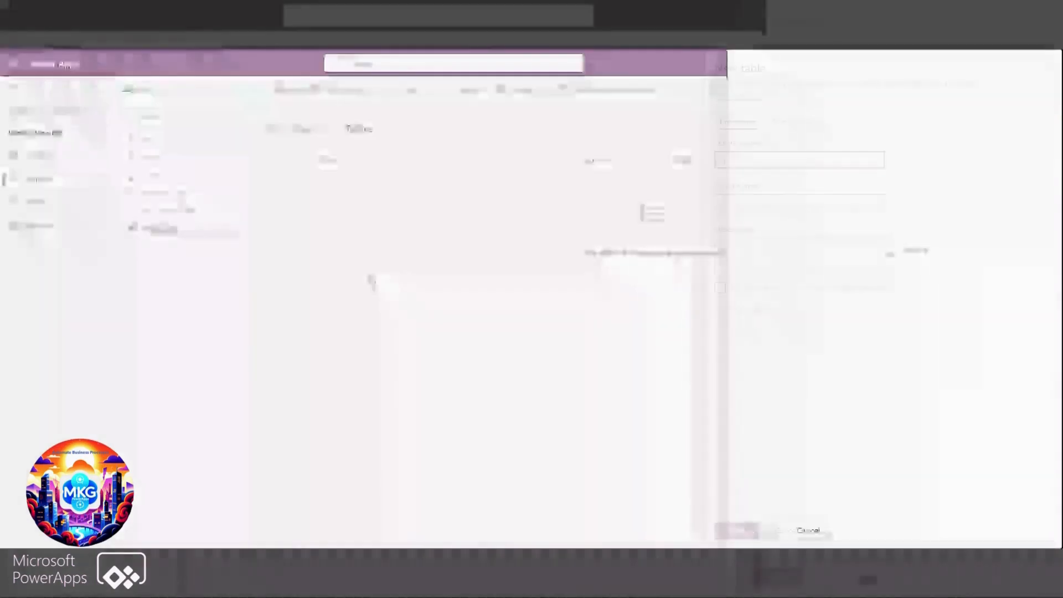
text(Custom Table)
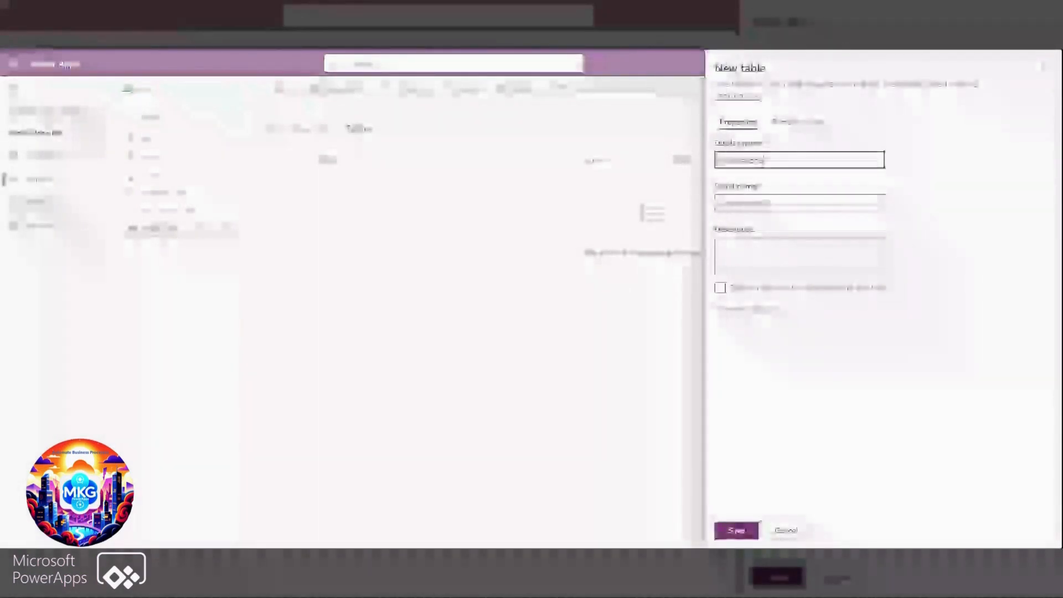
text(able)
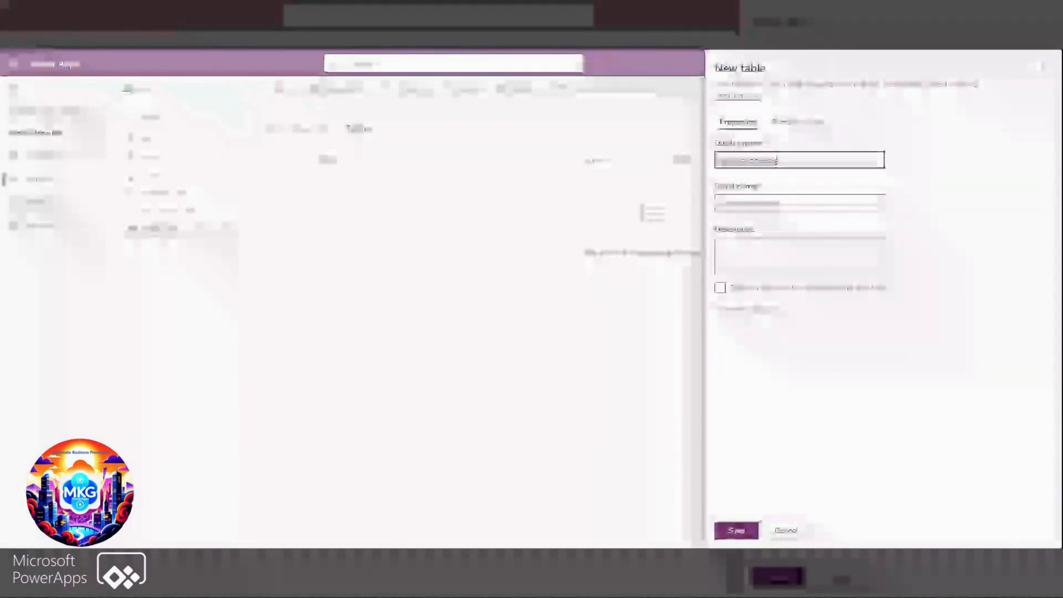
Set the display name of the table's primary column to First Name and save the table
click(800, 122)
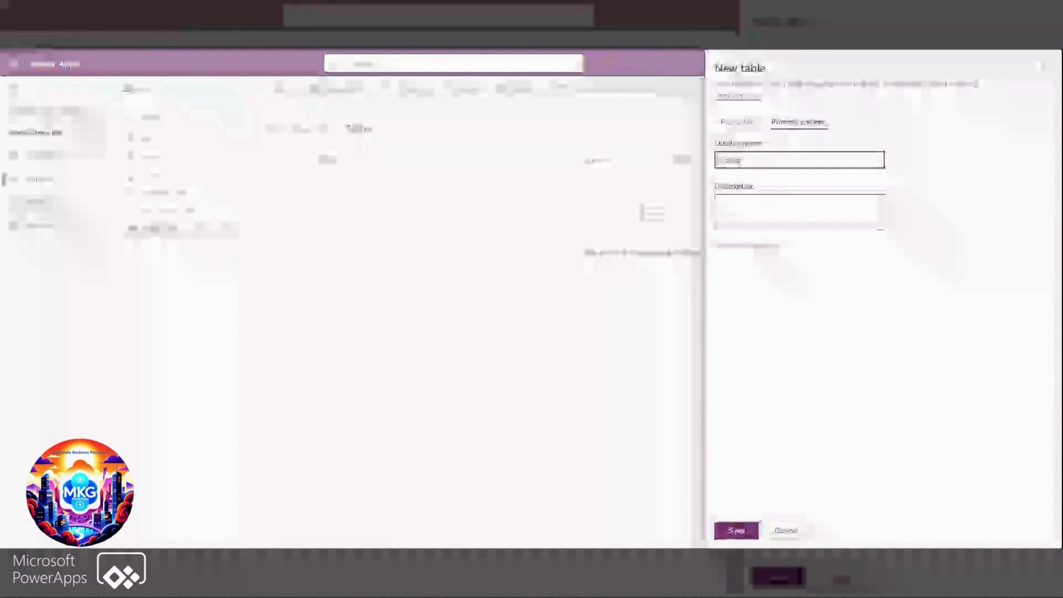
key(ctrl+a)
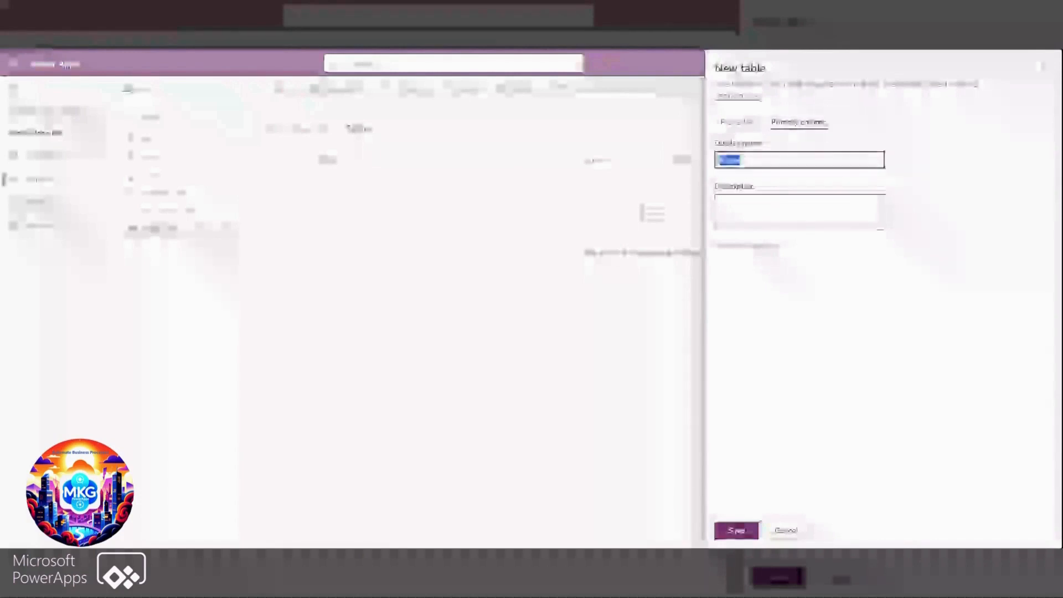
text(IdeaentName)
click(738, 531)
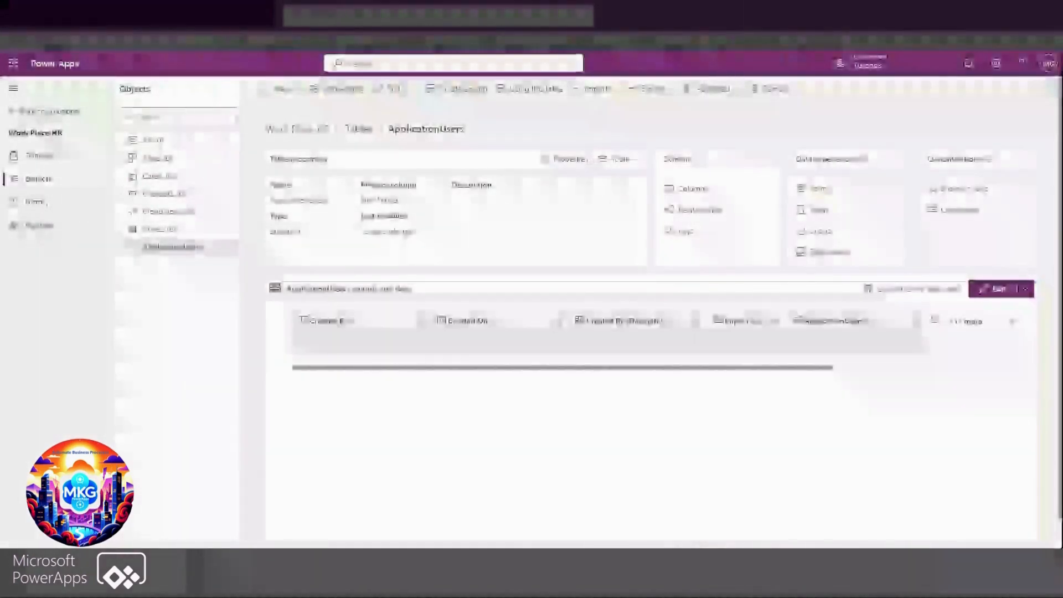
Open the ApplicationUsers table data for editing and hide all its displayed columns except First Name
click(995, 289)
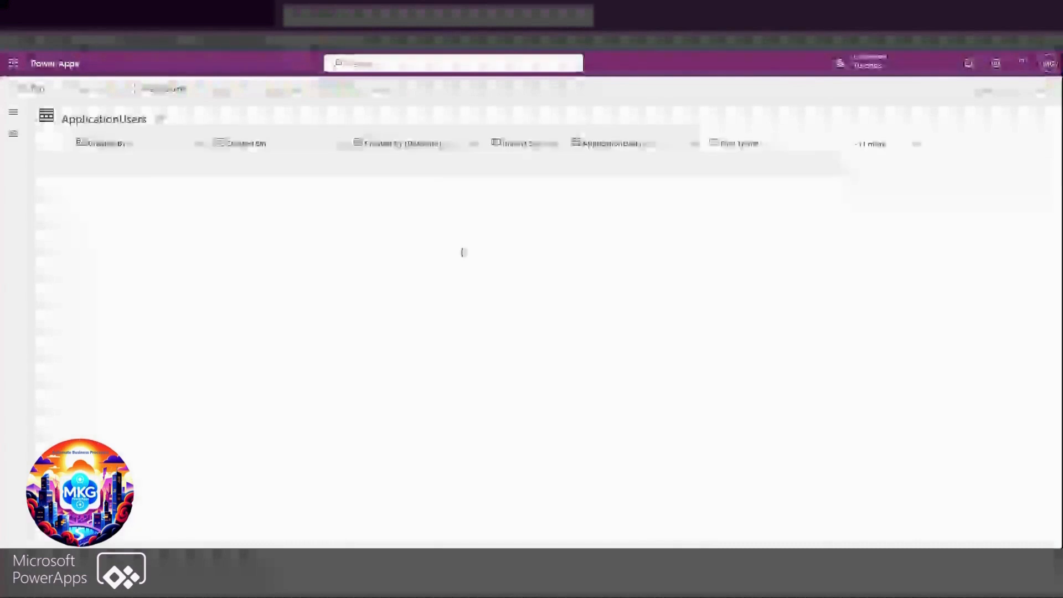
click(193, 144)
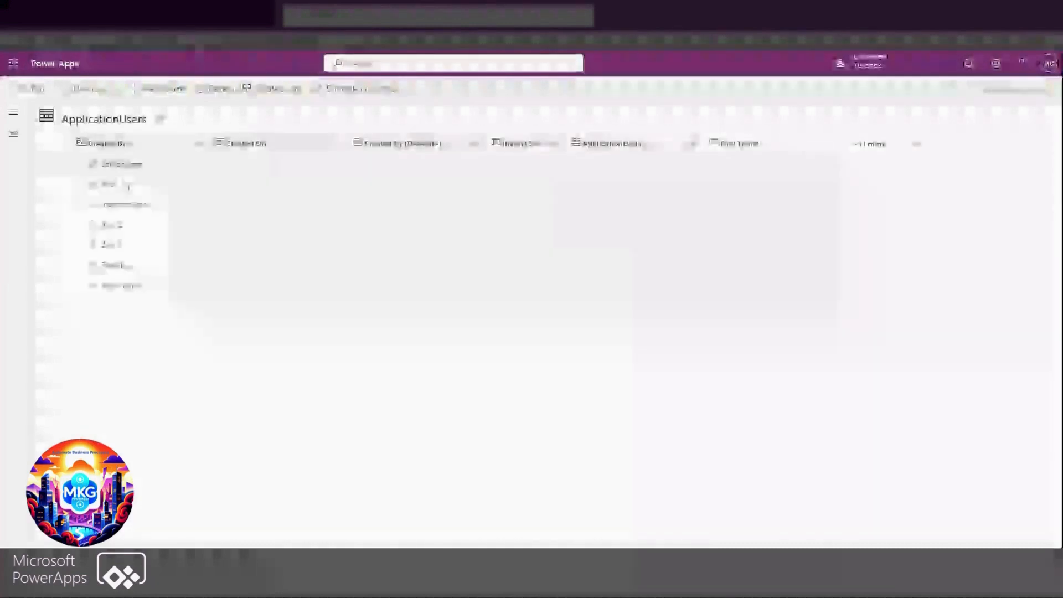
click(126, 186)
click(110, 144)
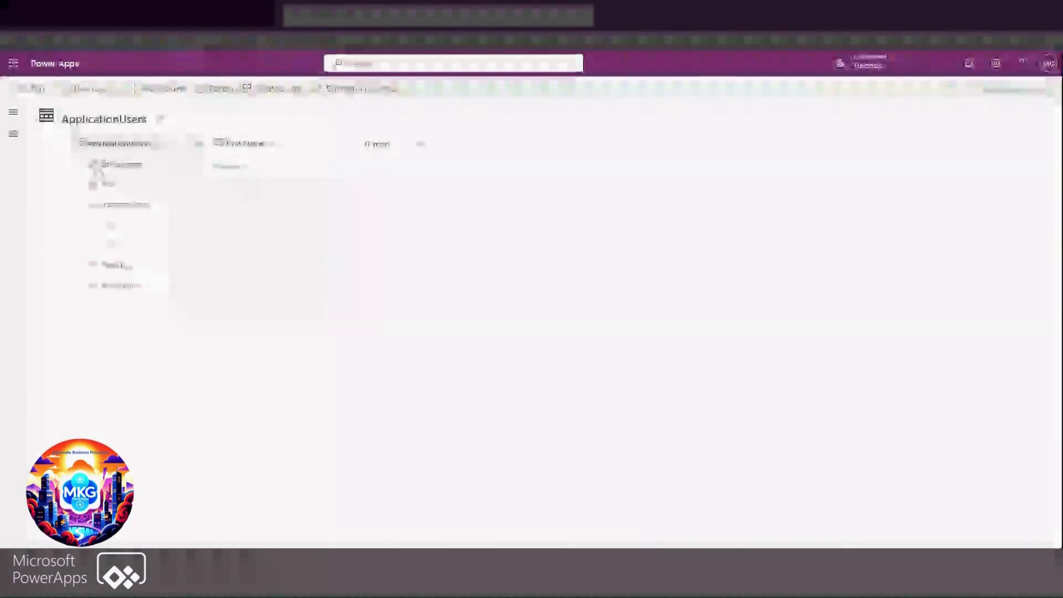
click(107, 183)
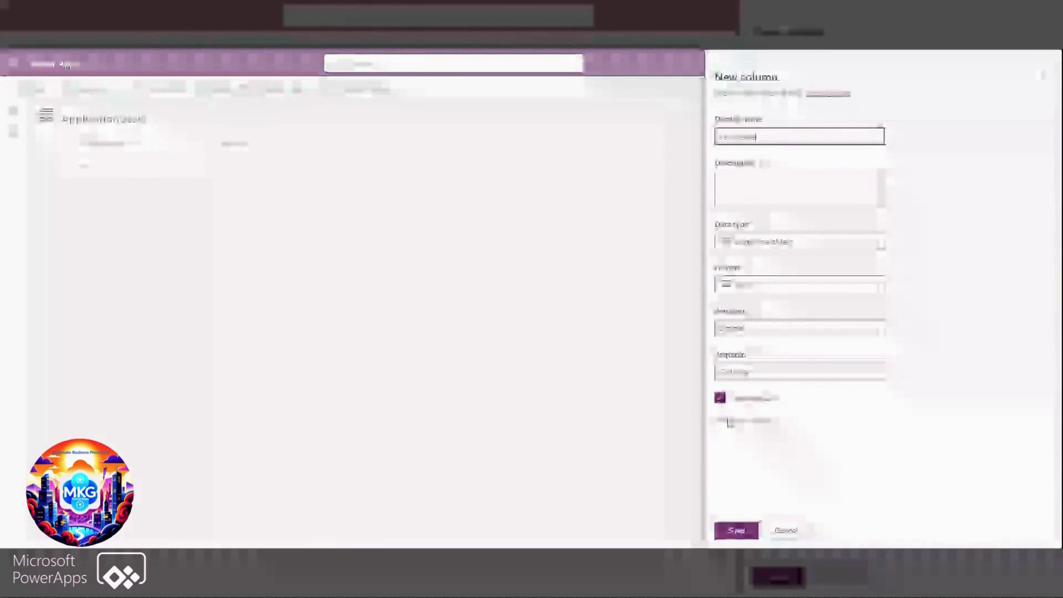
Save a new single-line text column named Last Name in the ApplicationUsers table
click(738, 533)
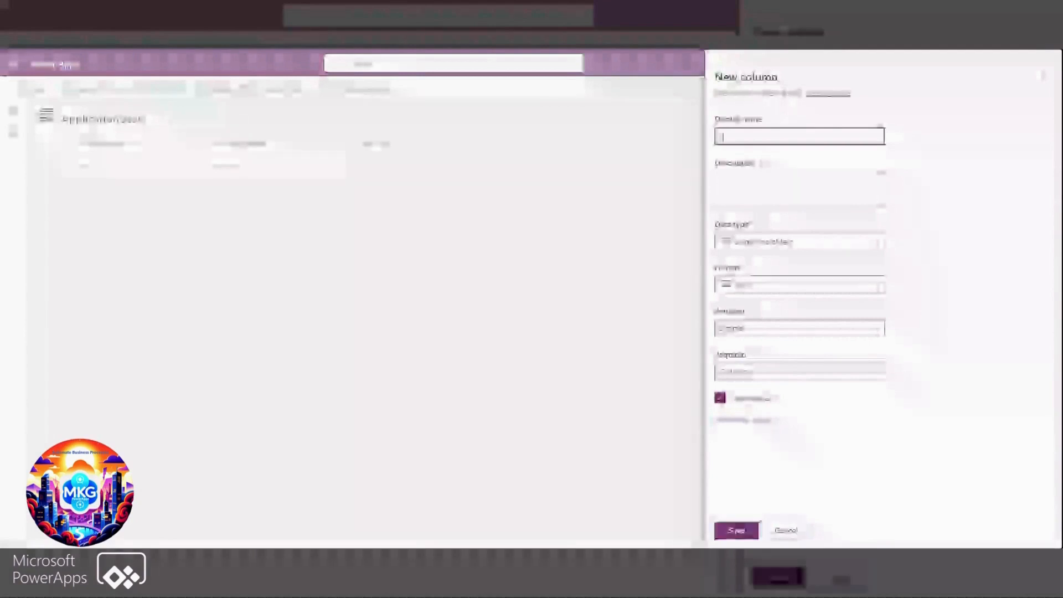
Name another new column Full Name and set its data type to Formula
text(Full)
text(Name)
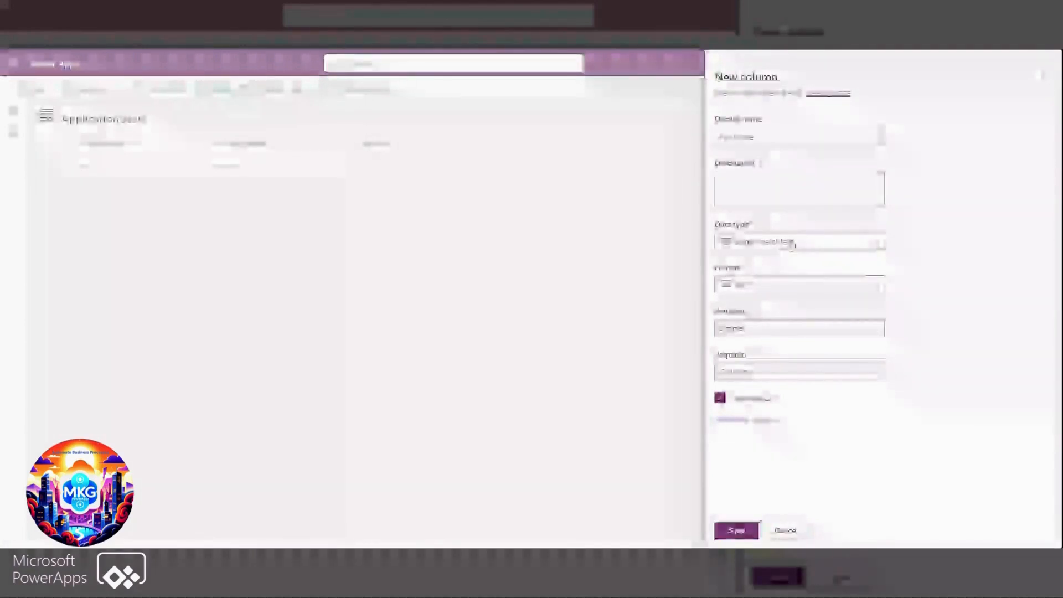
click(792, 244)
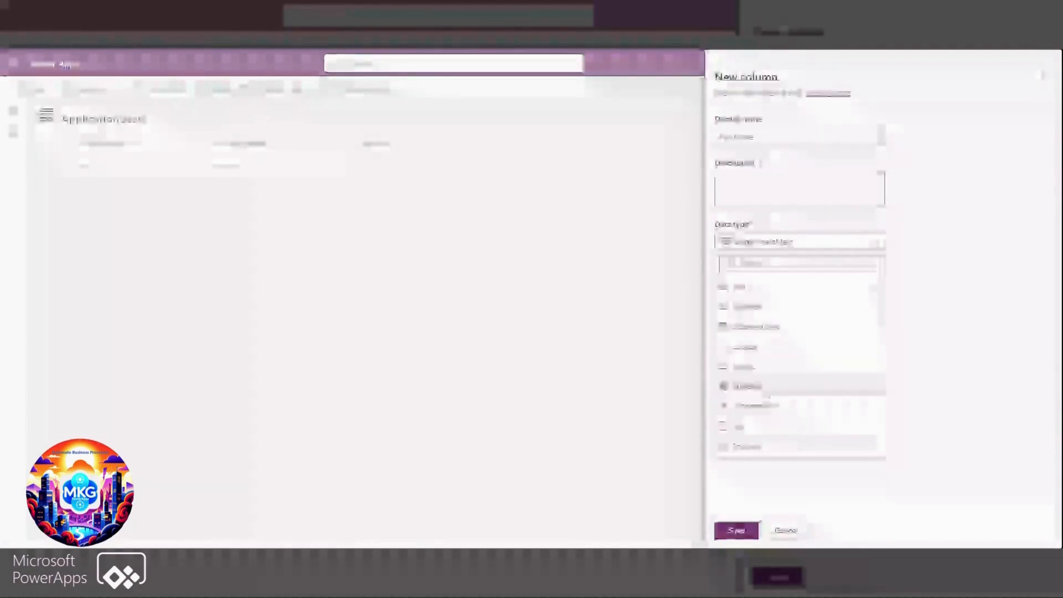
click(769, 394)
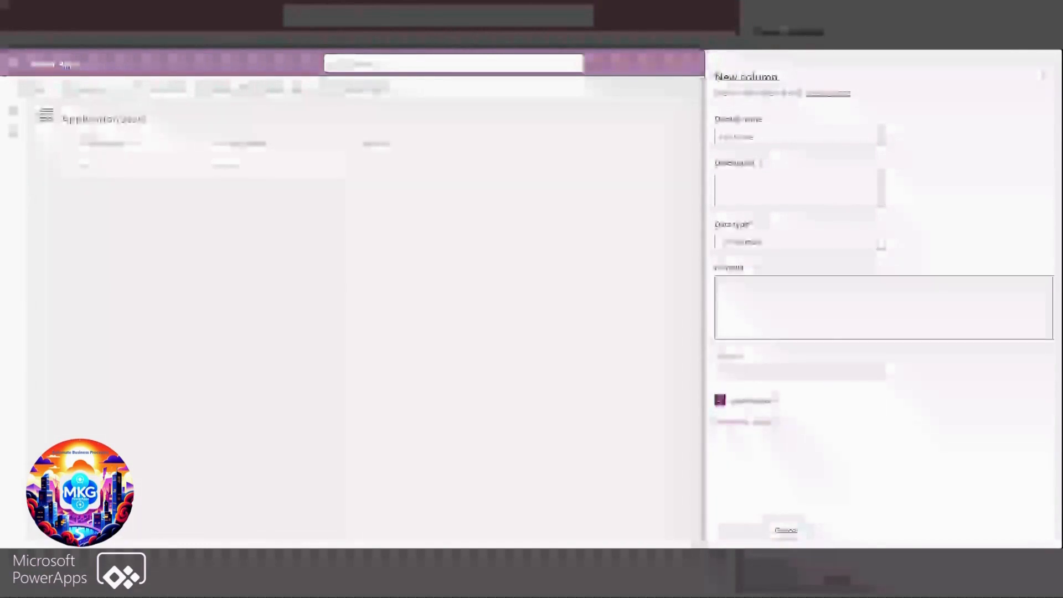
Enter the formula 'First Name' & " " & 'Last Name' for the Full Name column
text(Fir)
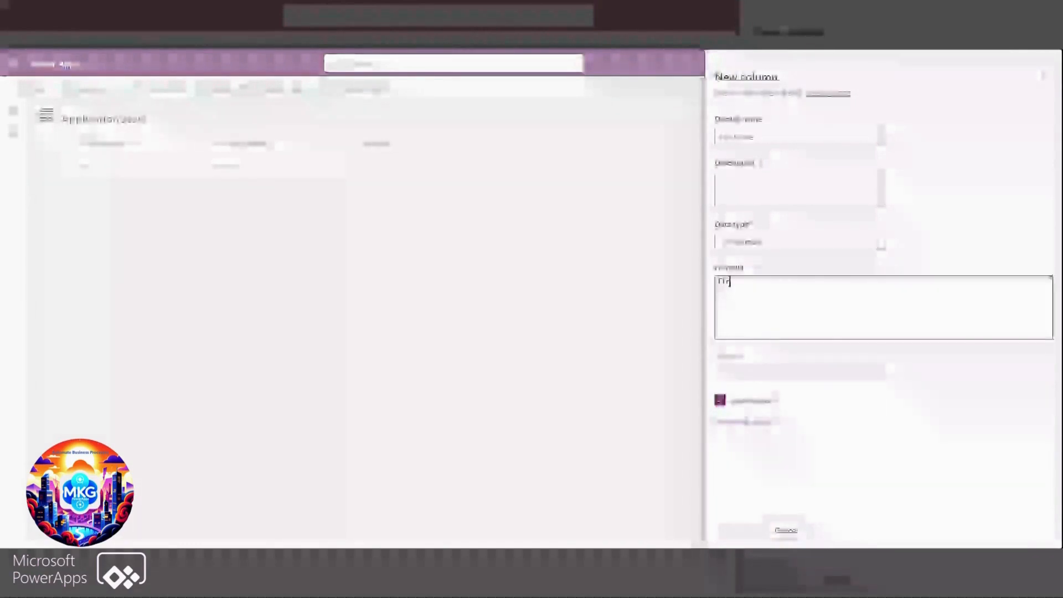
text(st)
key(Tab)
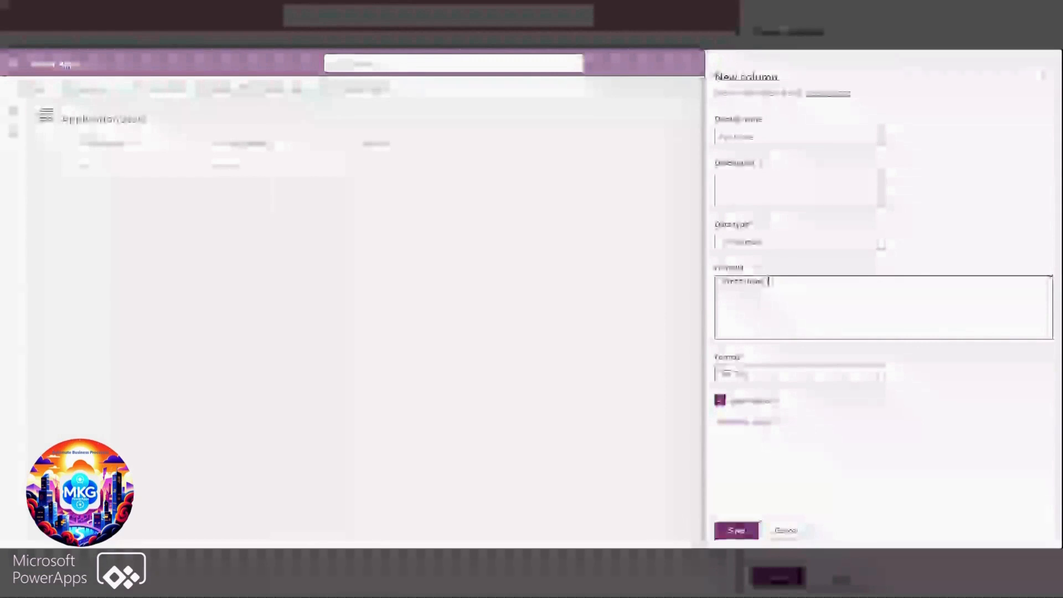
text(& ")
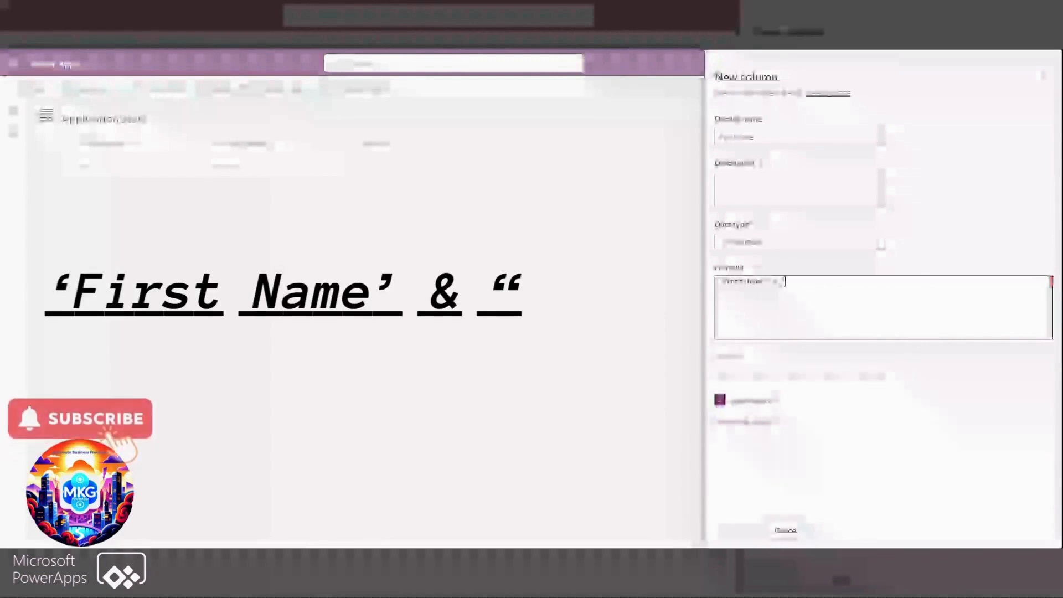
text( " & 'Last Name')
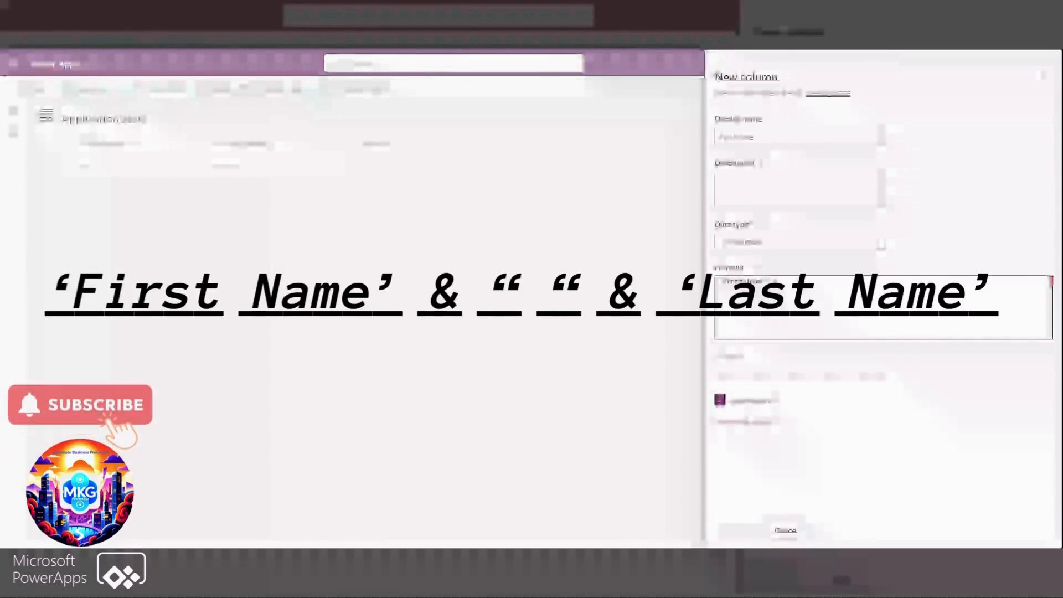
text(la)
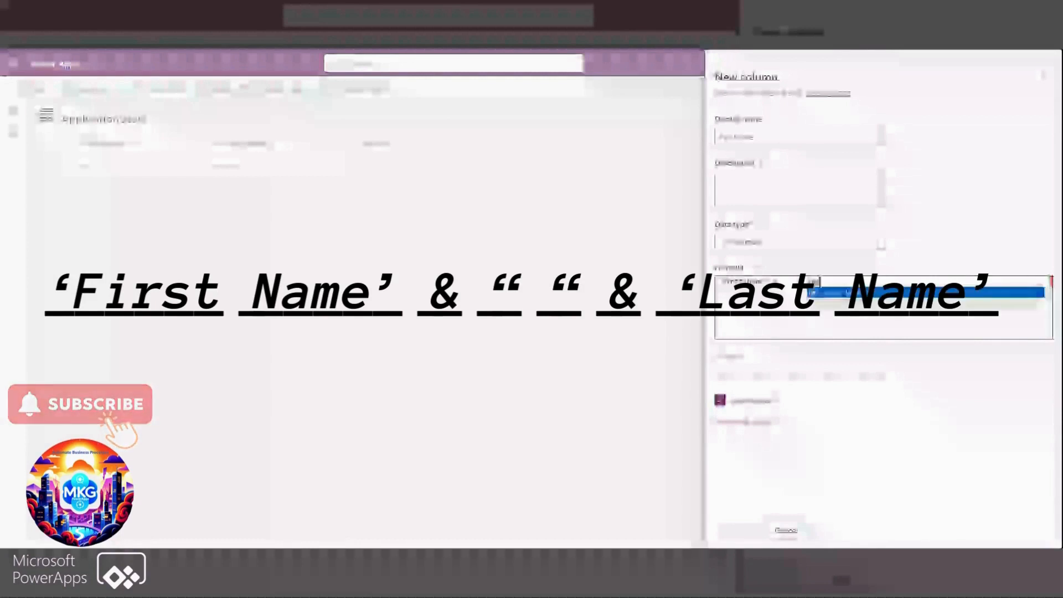
key(Return)
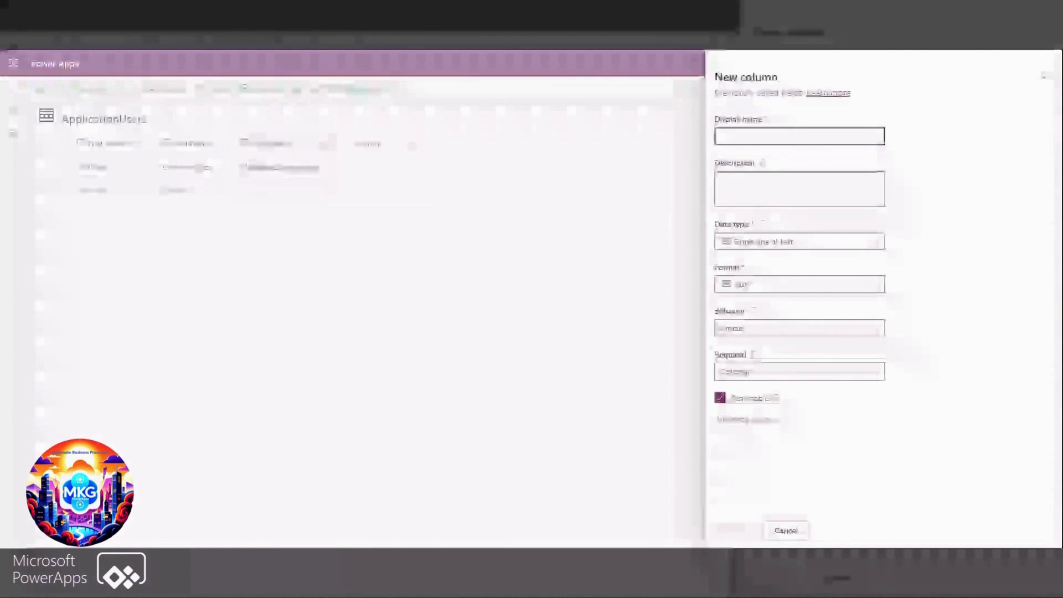
Name the new ApplicationUsers column Date Of Birth and set its data type to Date and time with the Date only format
text(Del)
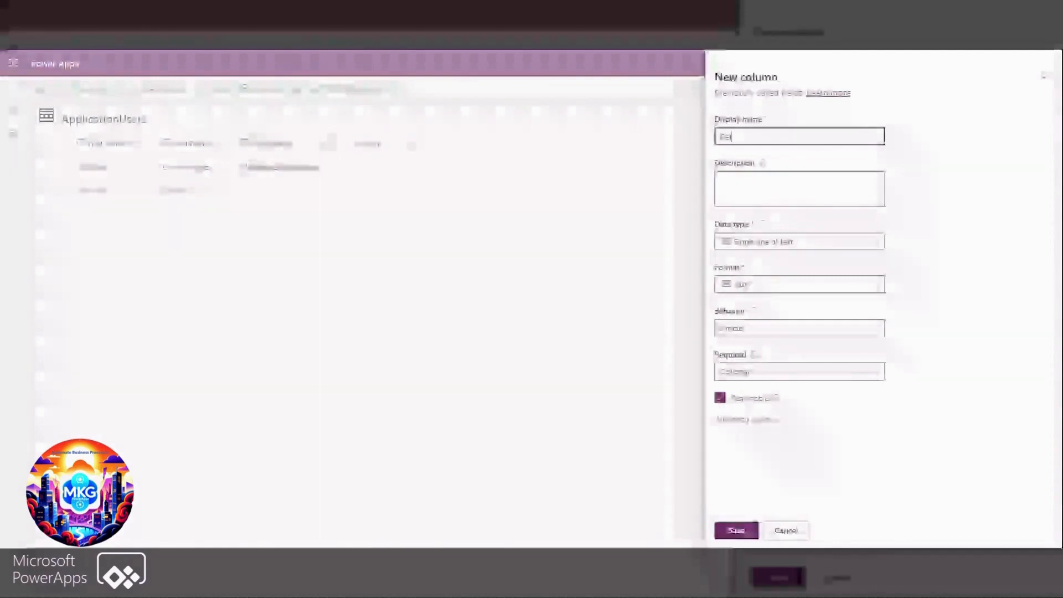
text(e Of B)
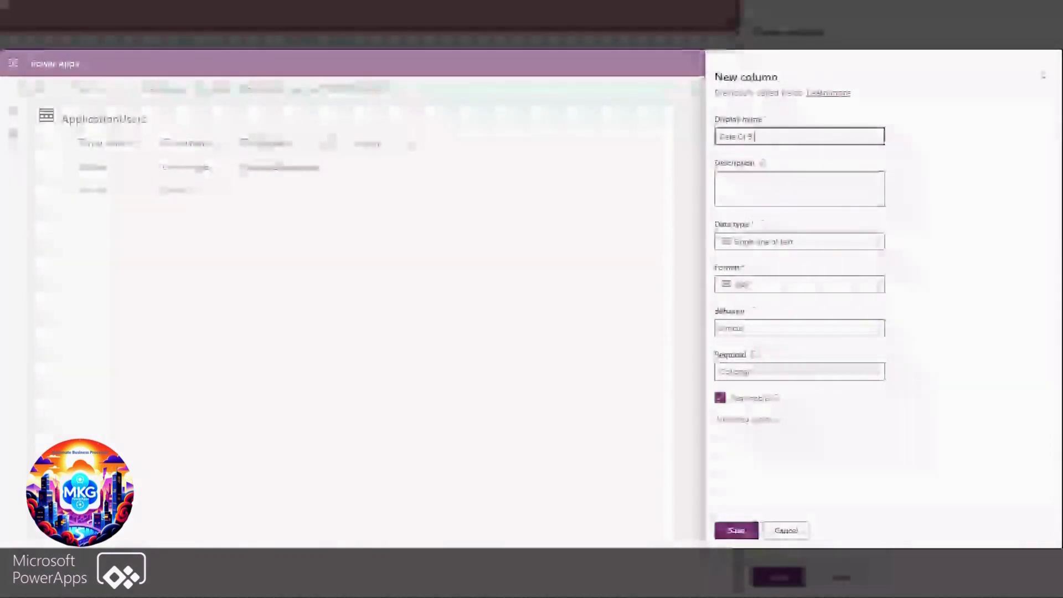
text(irth)
click(813, 248)
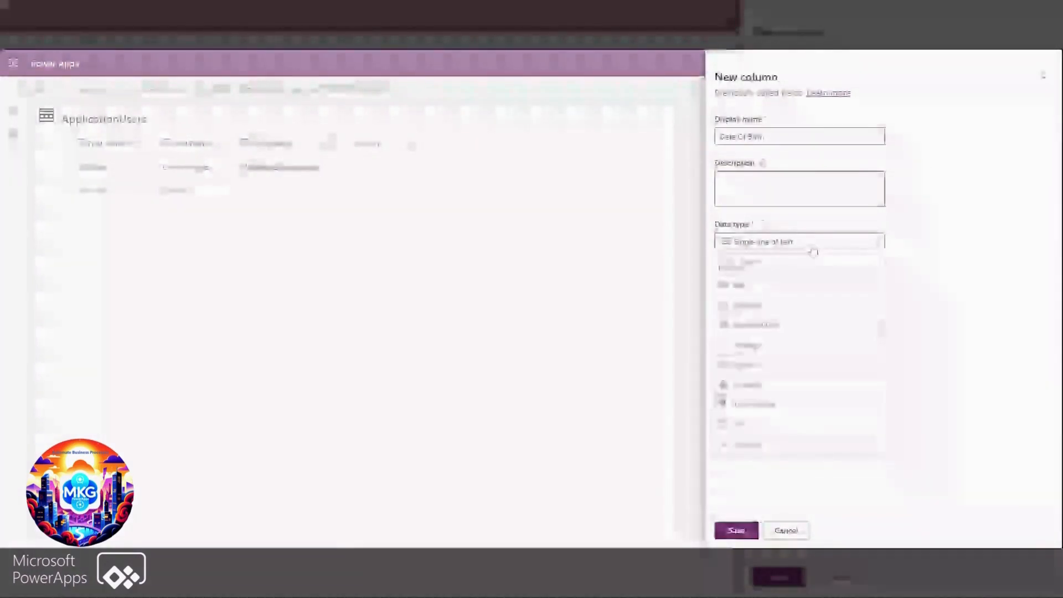
mouse_move(875, 331)
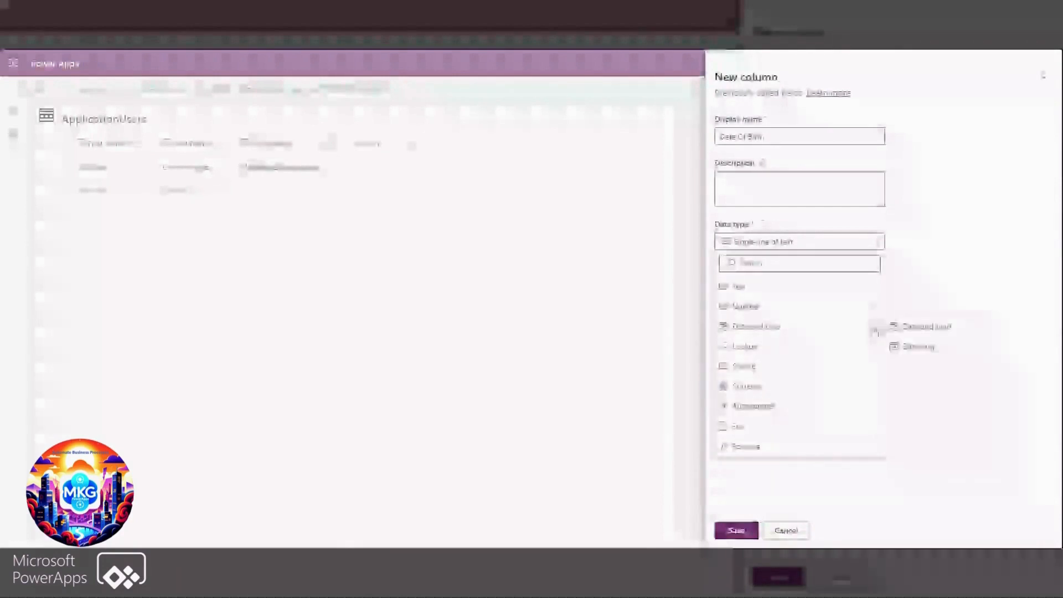
click(914, 347)
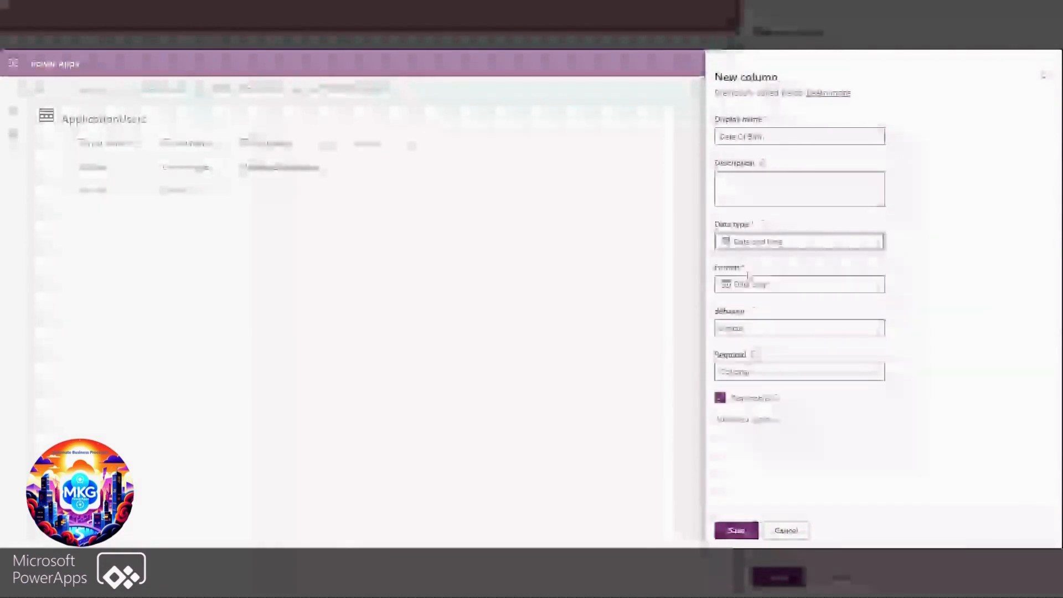
Set the Date Of Birth column's time zone adjustment to Date only in its advanced options and save the column
click(747, 420)
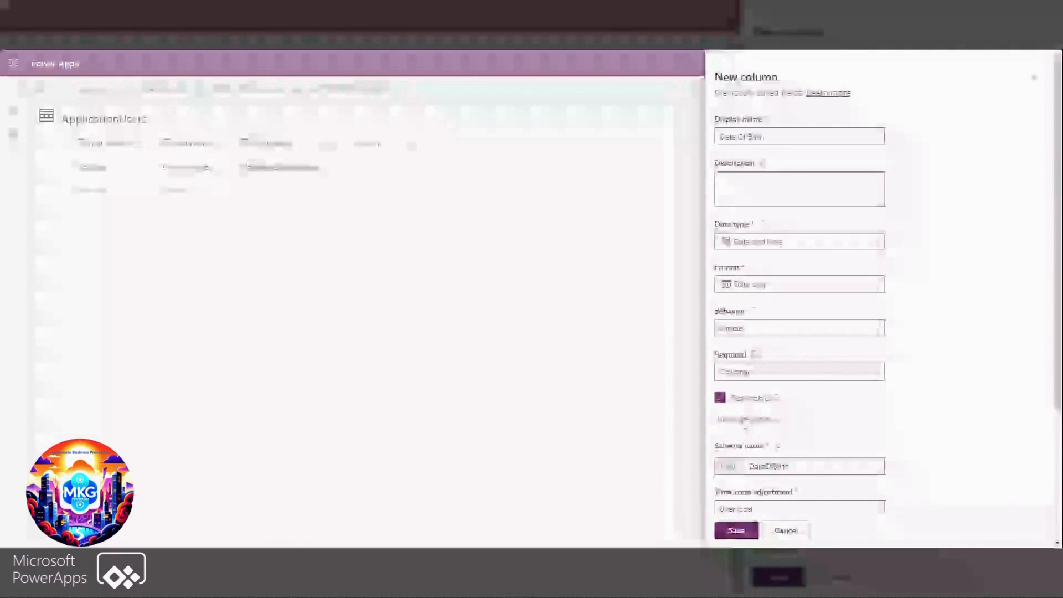
scroll(748, 423, down, 3)
click(767, 330)
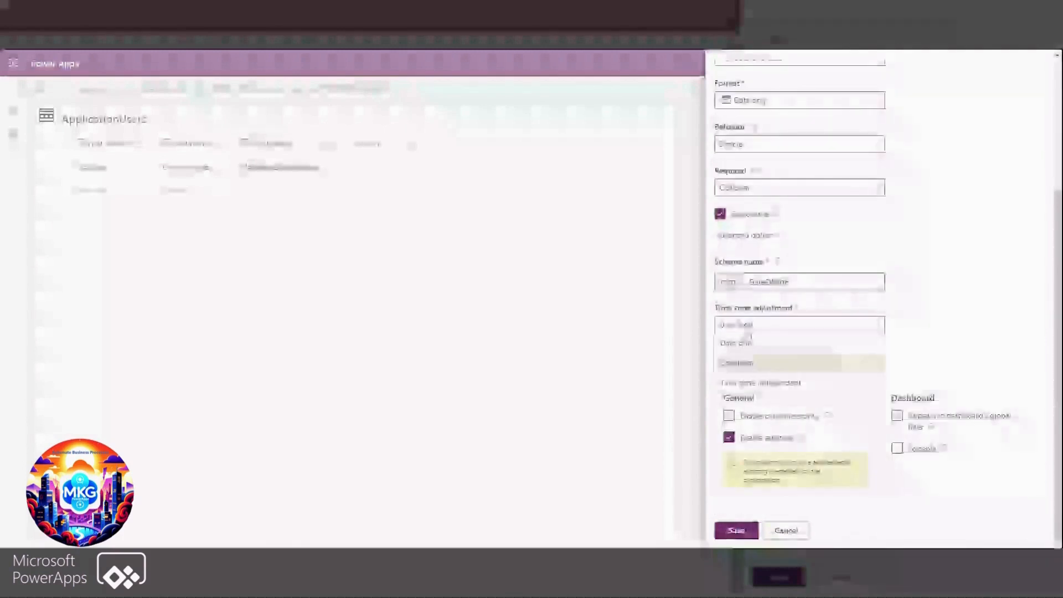
click(740, 343)
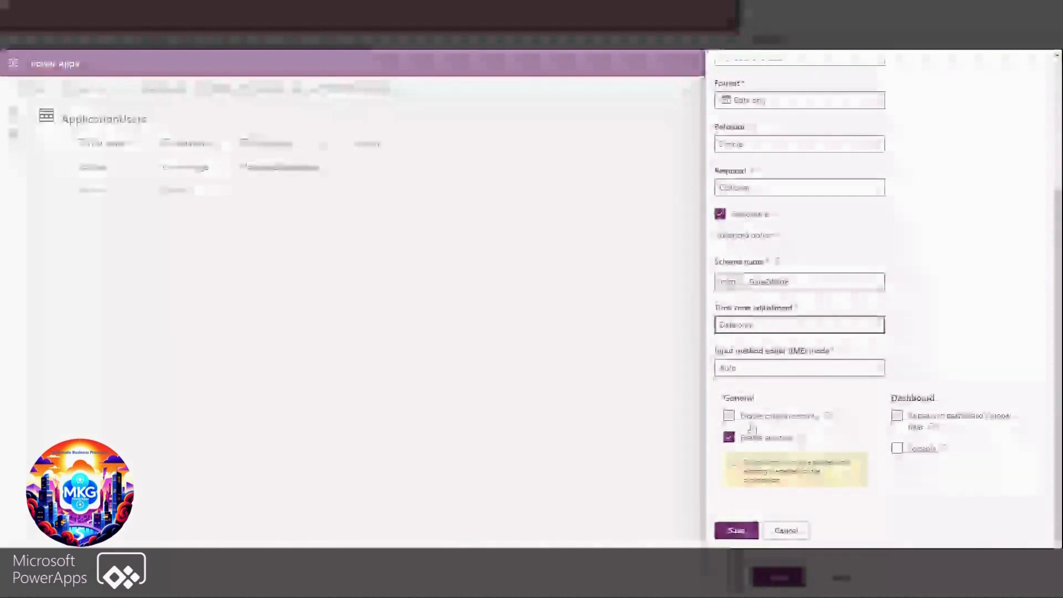
click(740, 531)
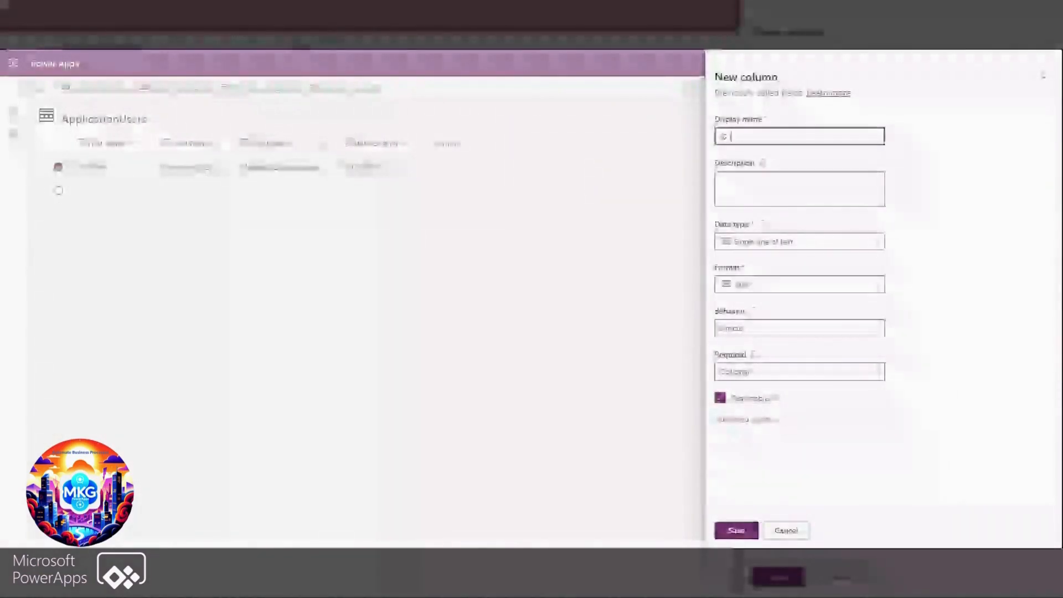
Save a new column named ID Image with the Image data type, marked as the table's primary image
text(rms)
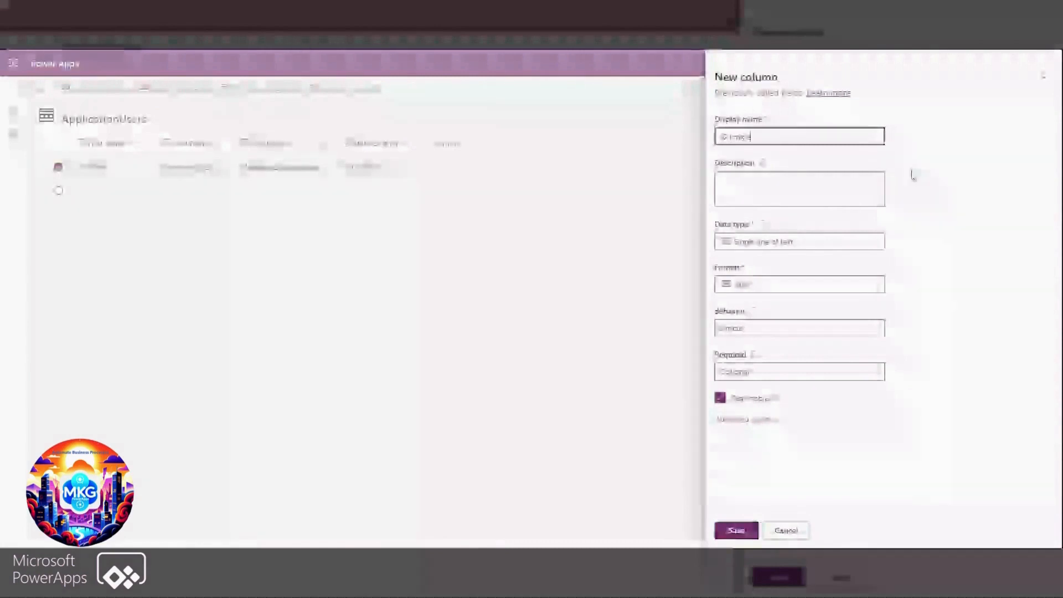
click(870, 244)
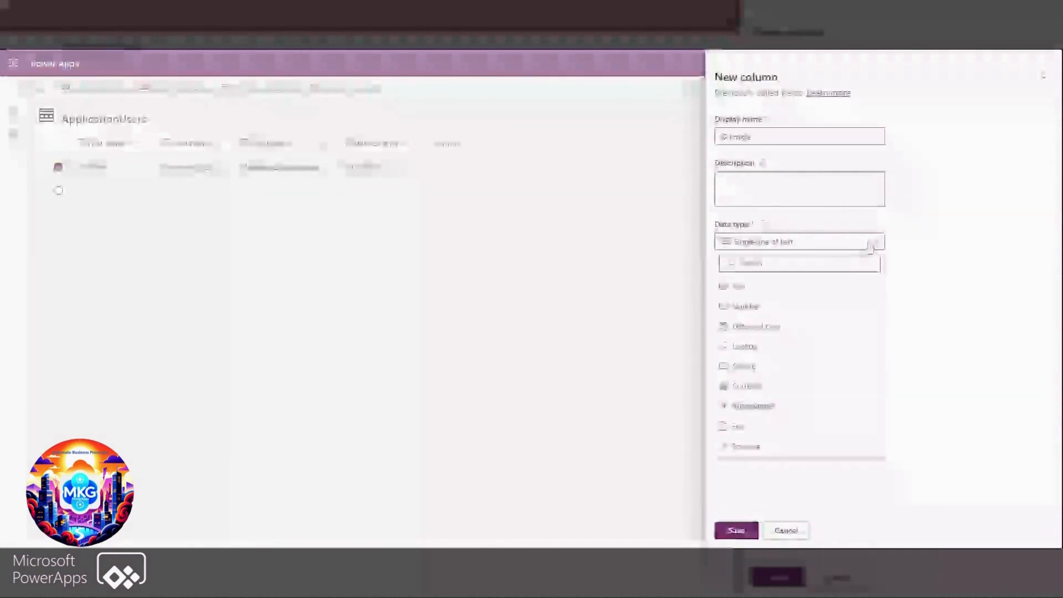
mouse_move(847, 346)
mouse_move(875, 431)
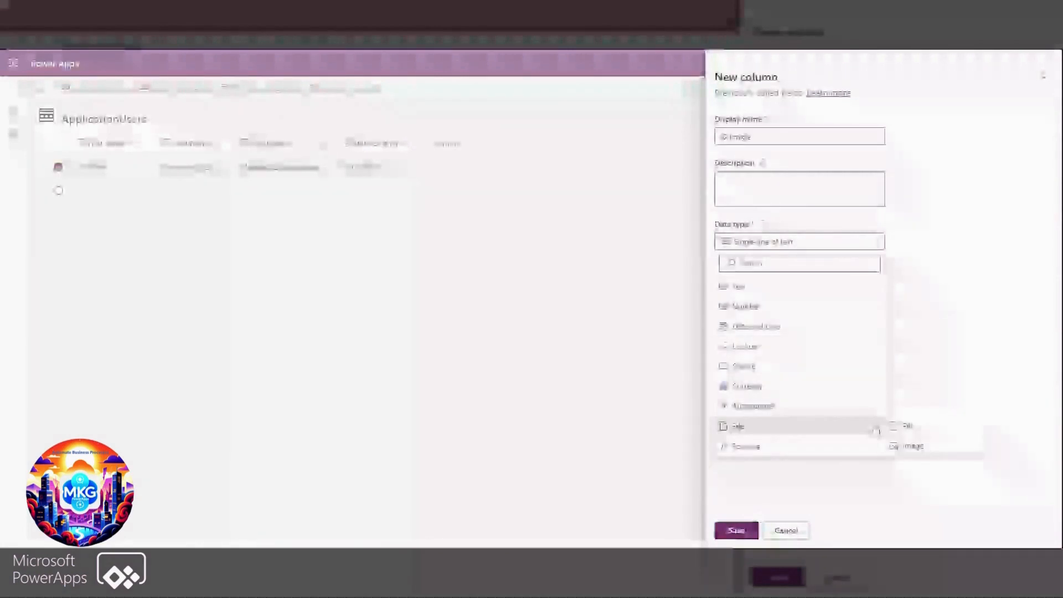
click(904, 447)
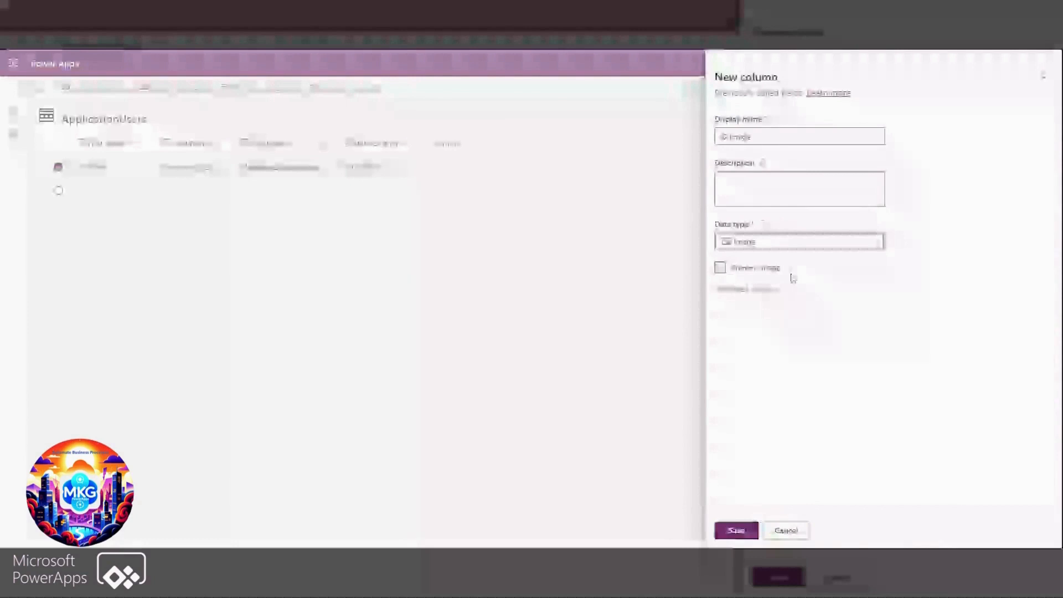
mouse_move(792, 269)
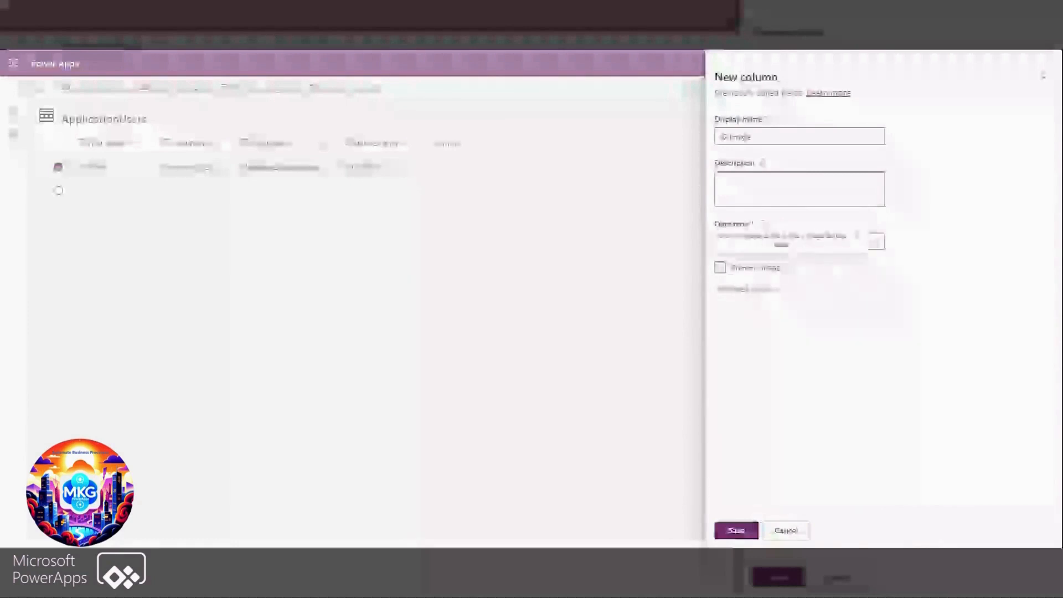
click(721, 269)
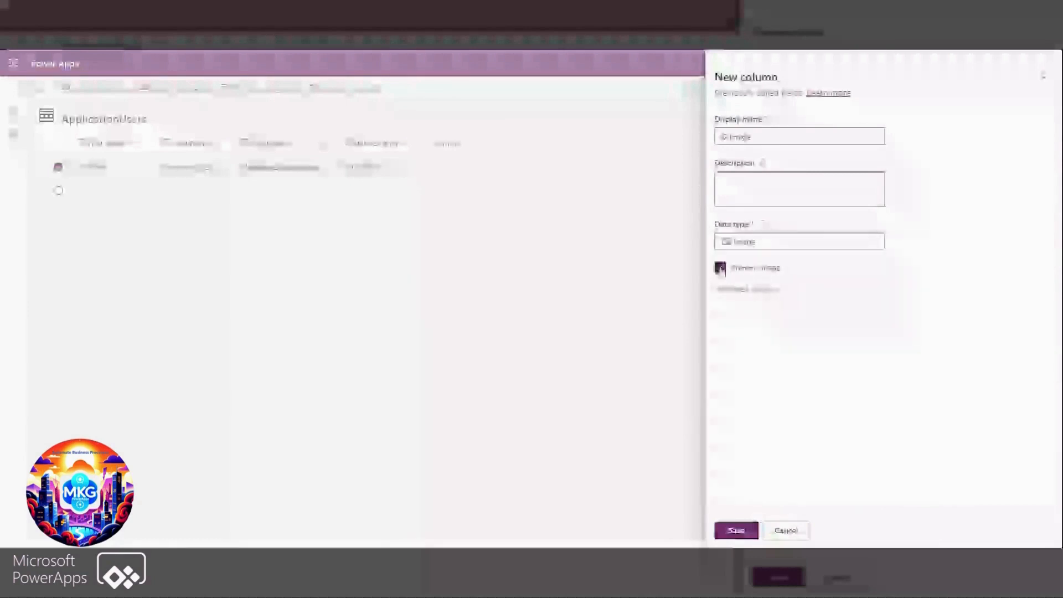
click(737, 531)
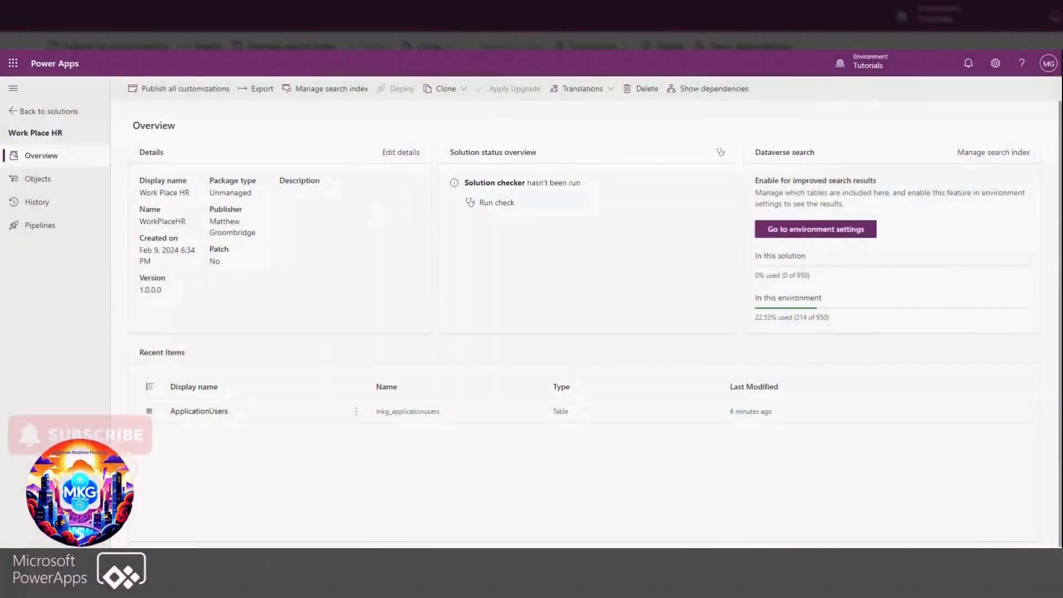
Start a new global choice named Employment Type among the objects of the Work Place HR solution
click(37, 178)
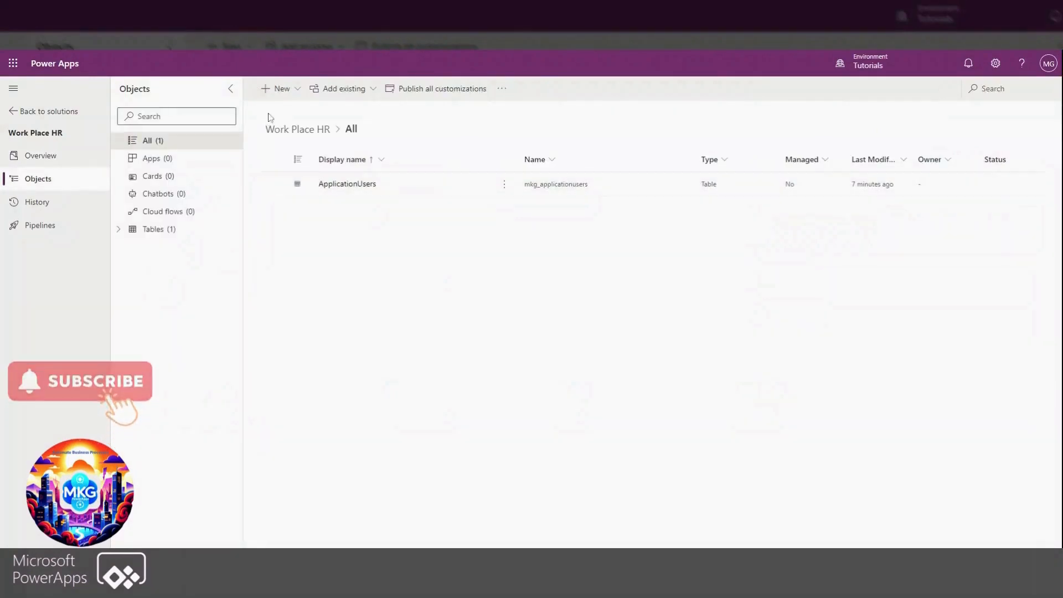
click(279, 89)
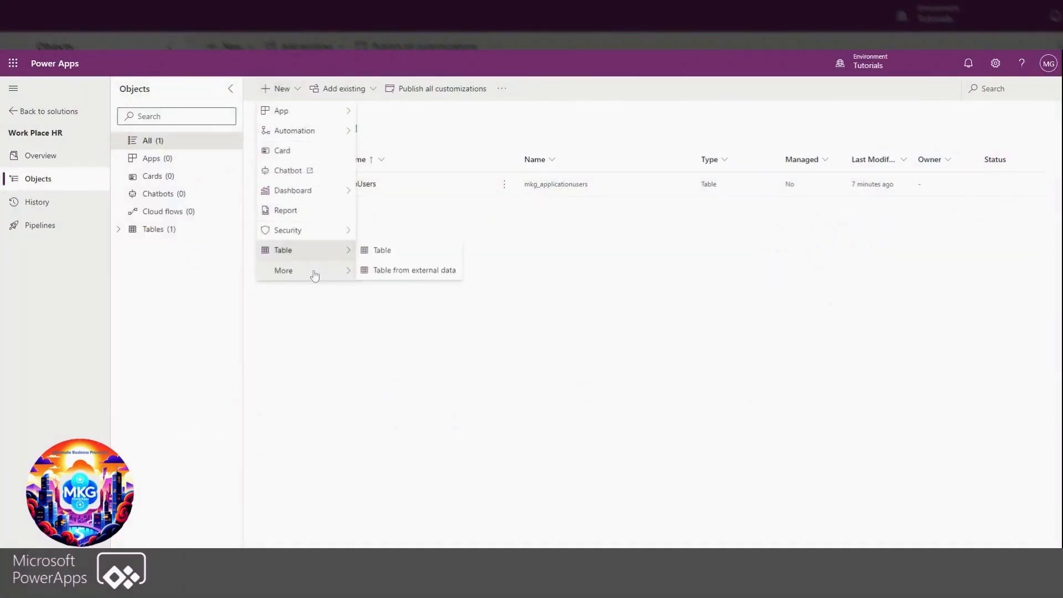
mouse_move(313, 272)
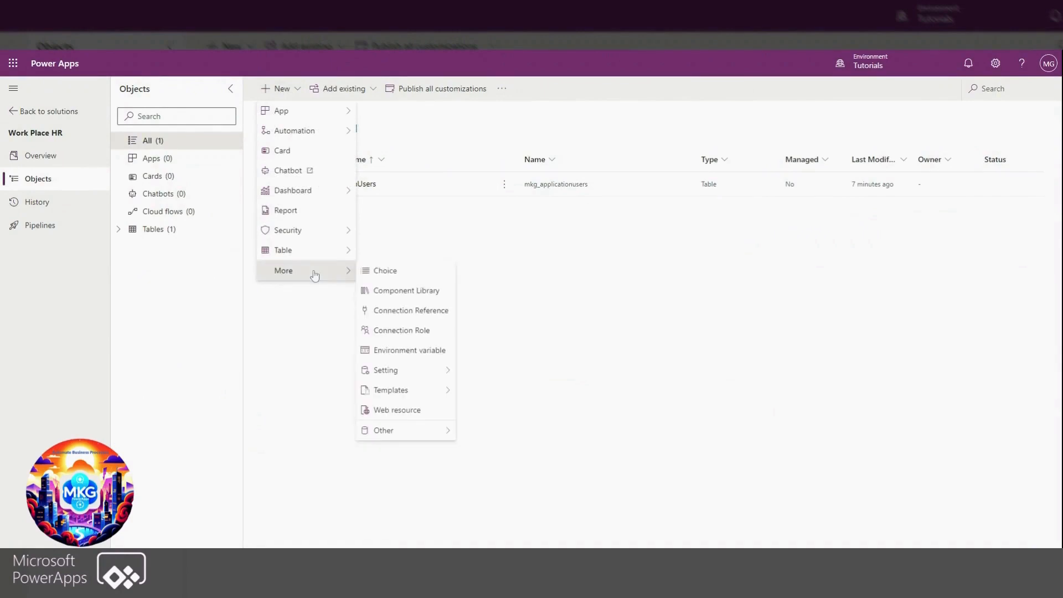
click(387, 274)
text(Employment Type)
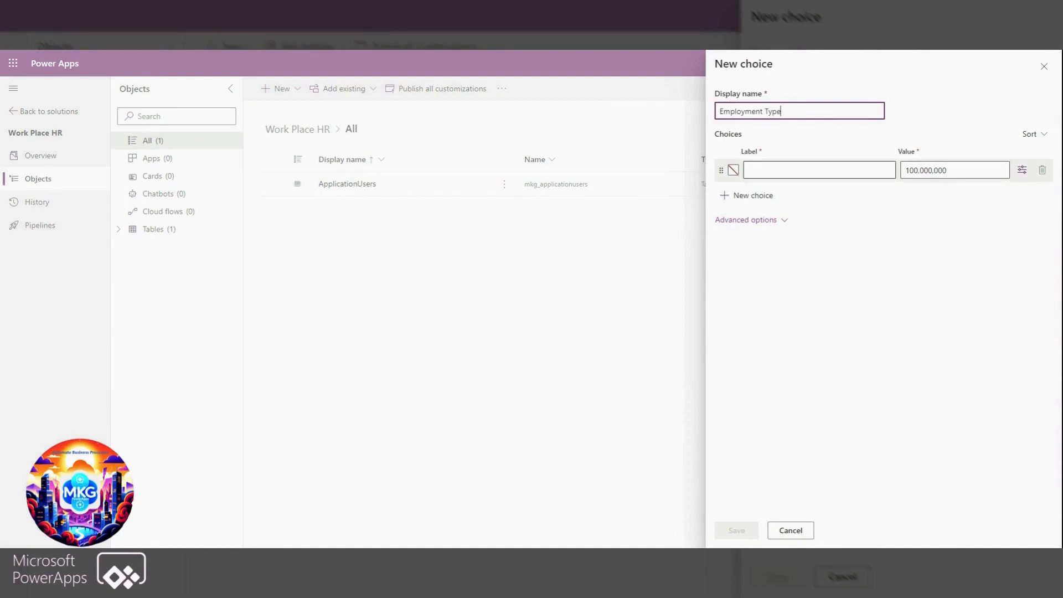
Add the options Employed (Full Time), Employed (Part Time) and Contractor to the Employment Type choice and save it
click(819, 170)
text(Employed (Full Time))
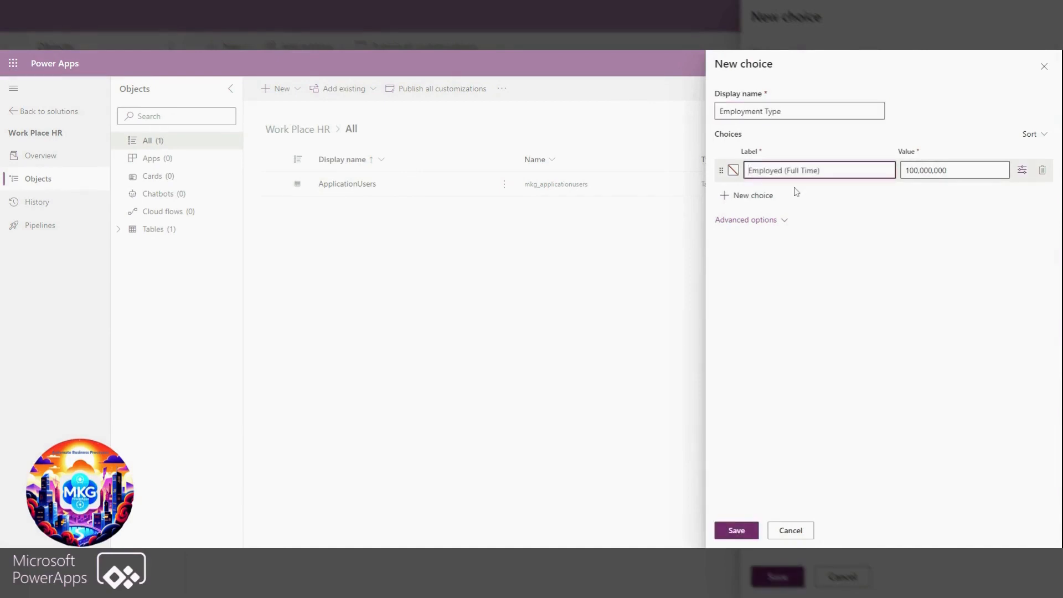
click(750, 196)
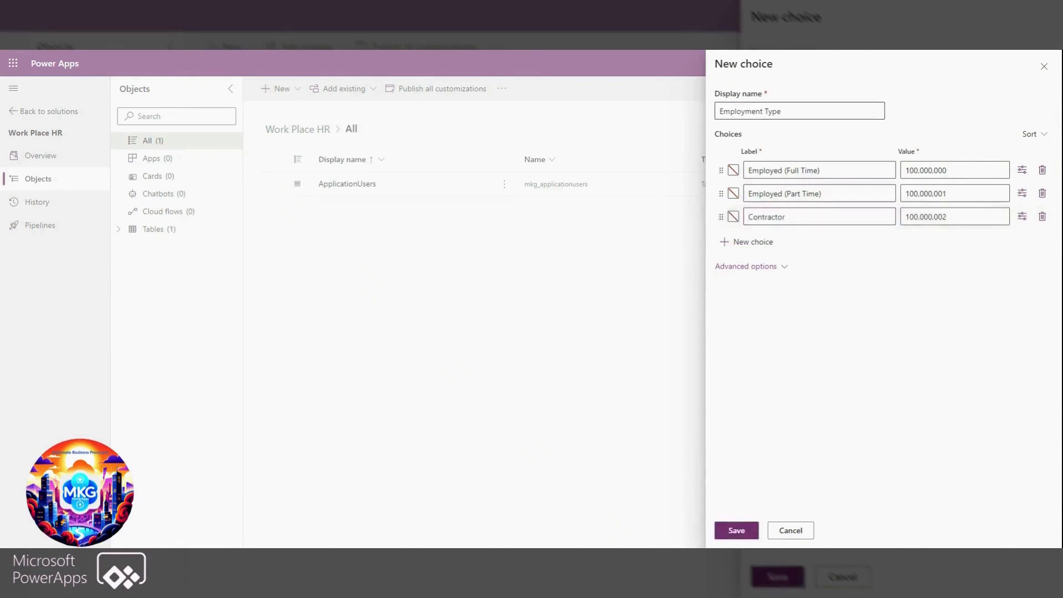
click(785, 268)
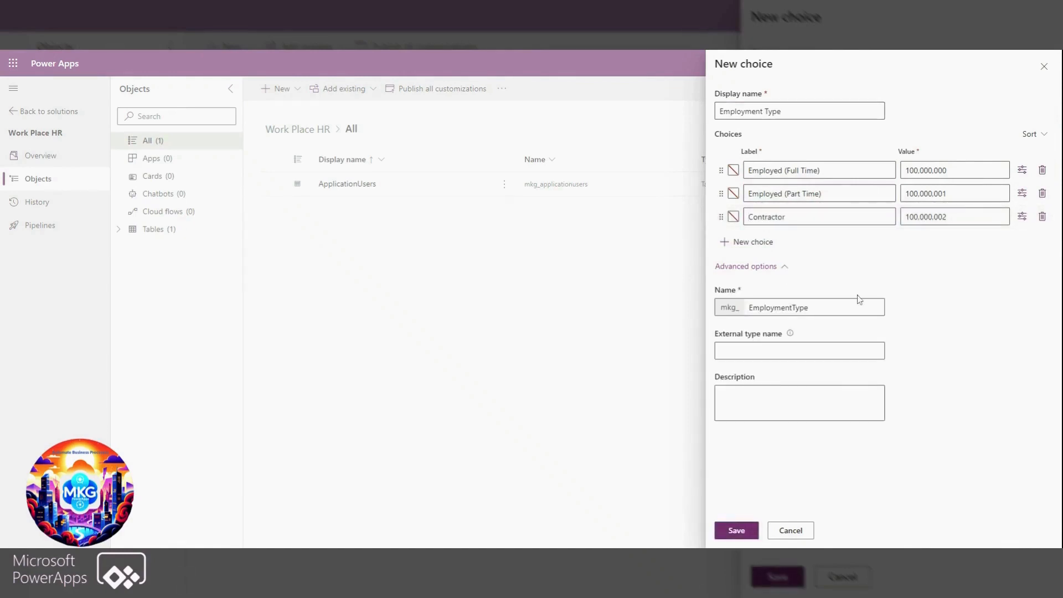
click(738, 530)
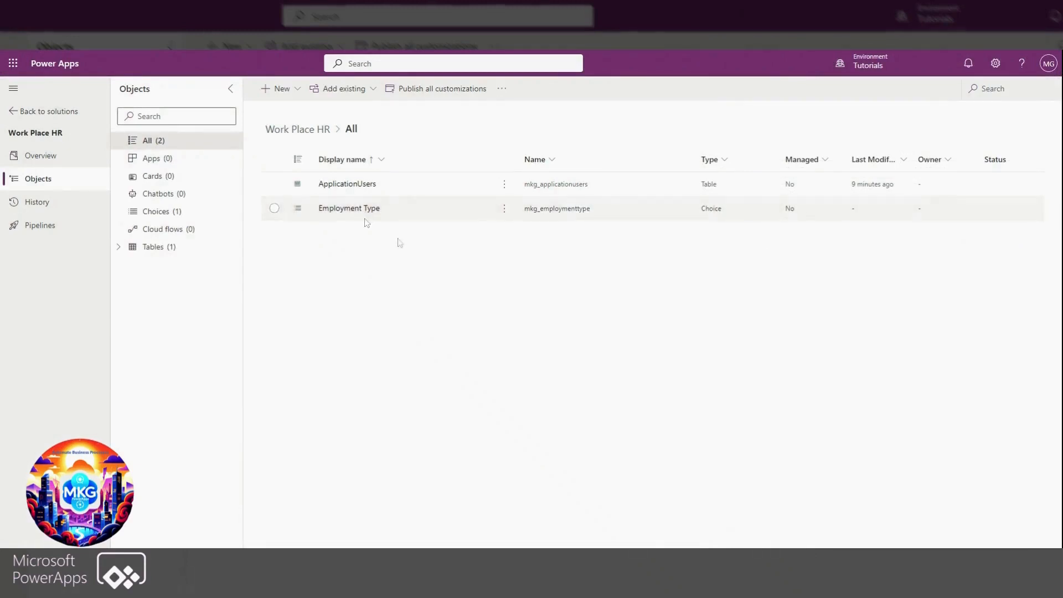
Start a new column named Employment Type with the Choice data type in the ApplicationUsers table
click(160, 248)
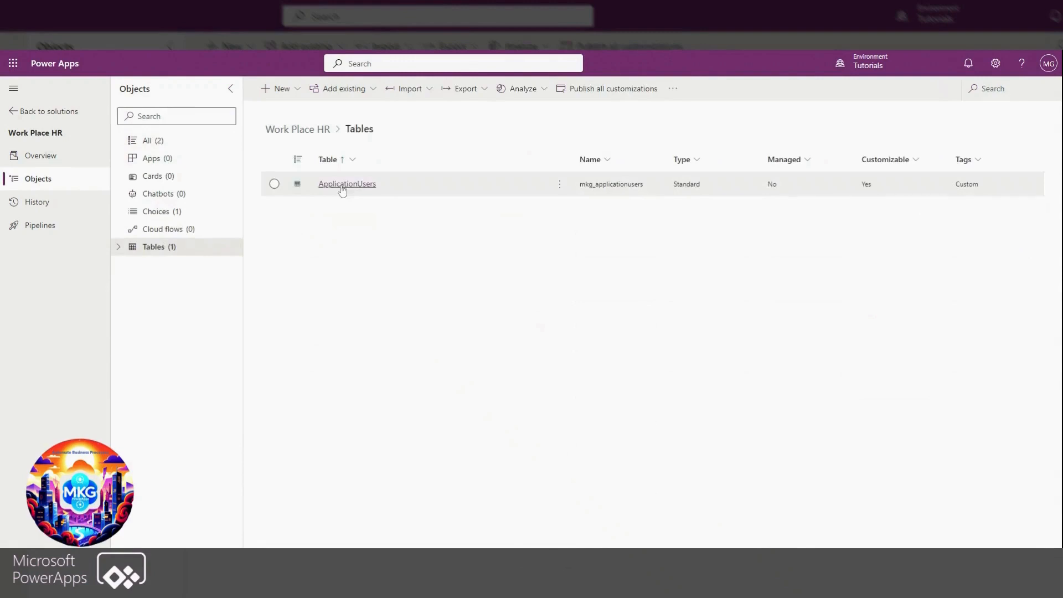
click(342, 190)
click(580, 145)
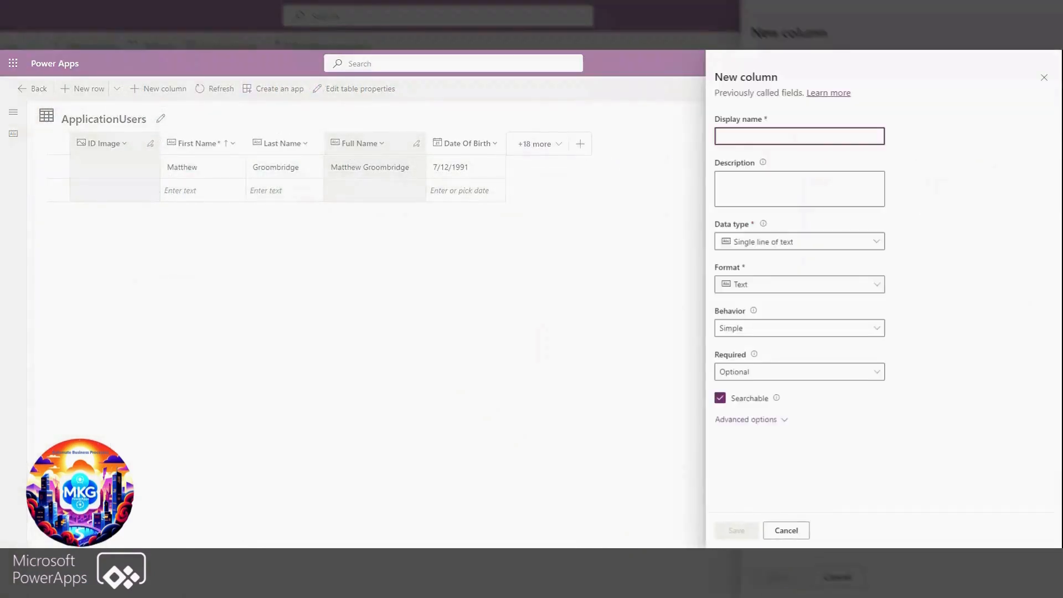
text(Employ)
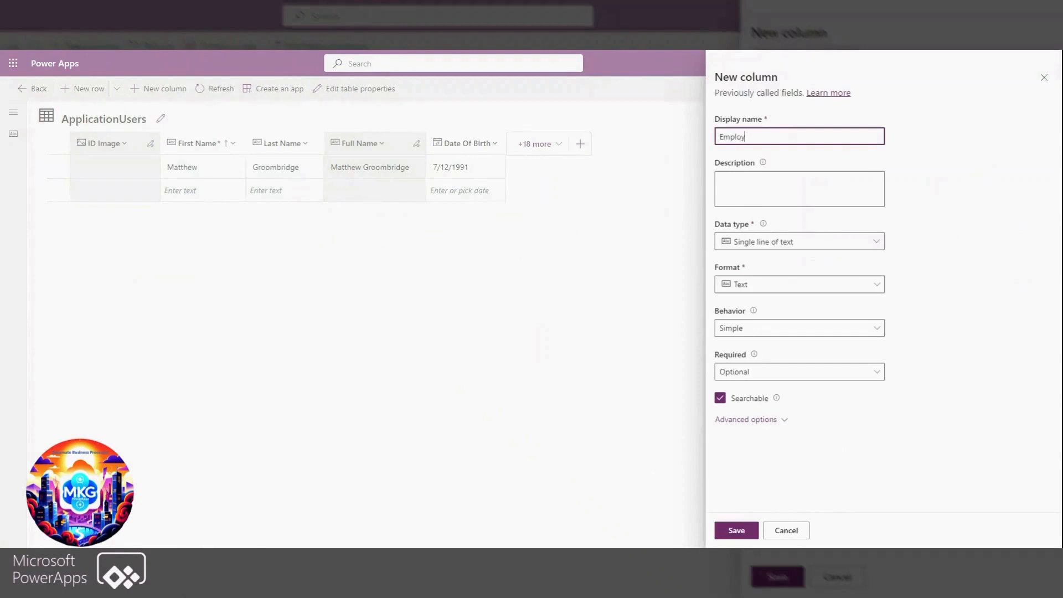
text(ment Type)
click(795, 242)
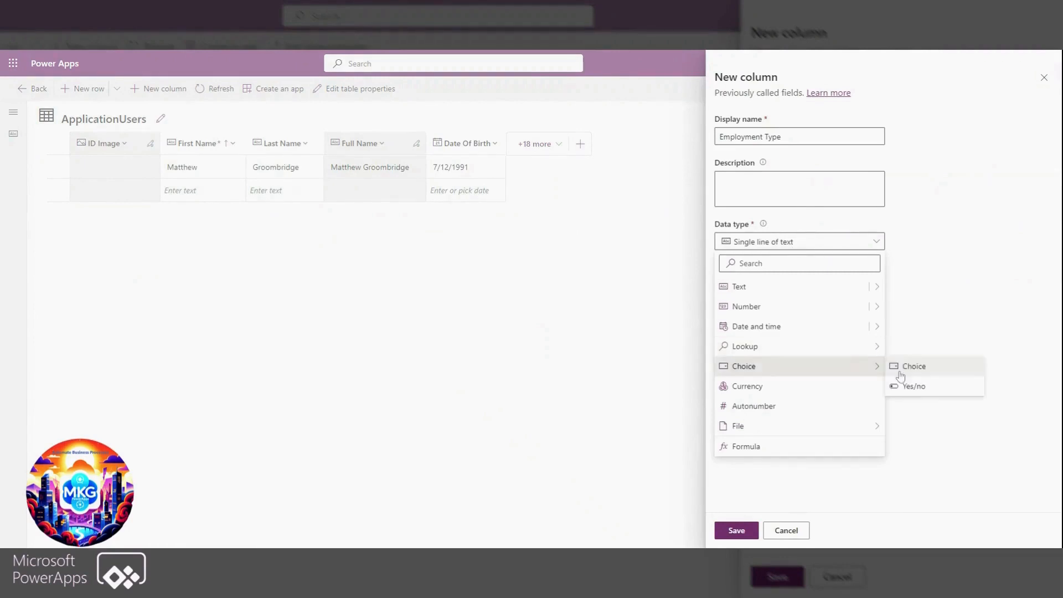
click(901, 368)
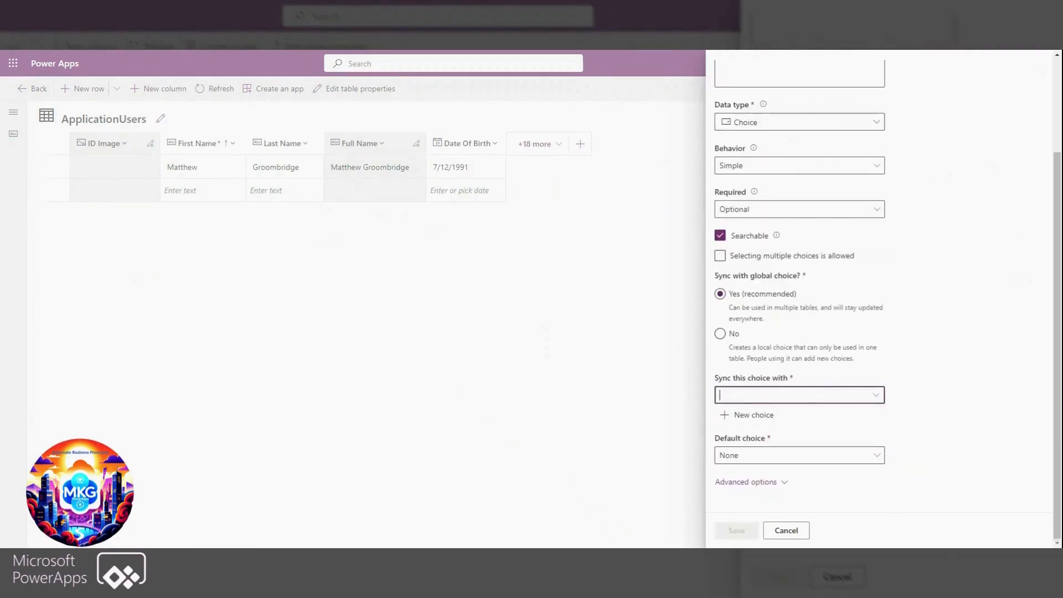
Sync the Employment Type column with the global Employment Type choice and save the column
text(employ)
click(750, 414)
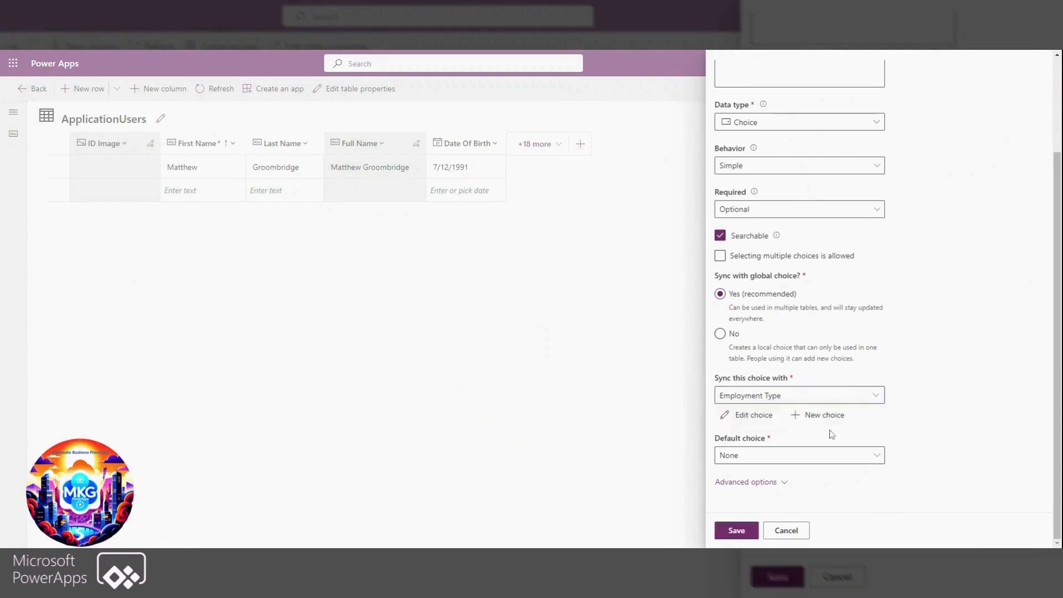
click(782, 483)
scroll(734, 506, down, 1)
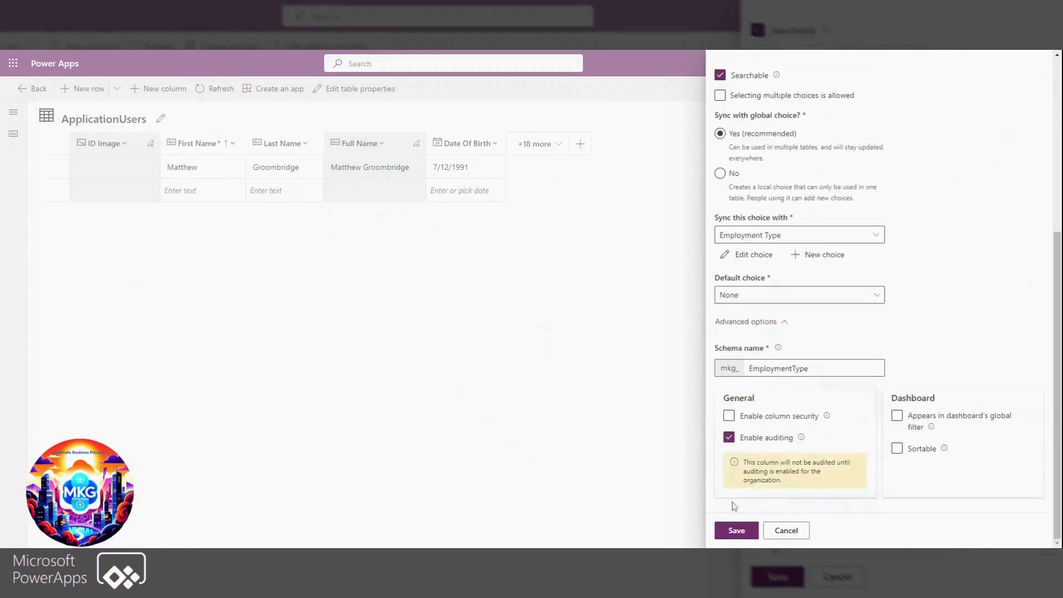
click(737, 531)
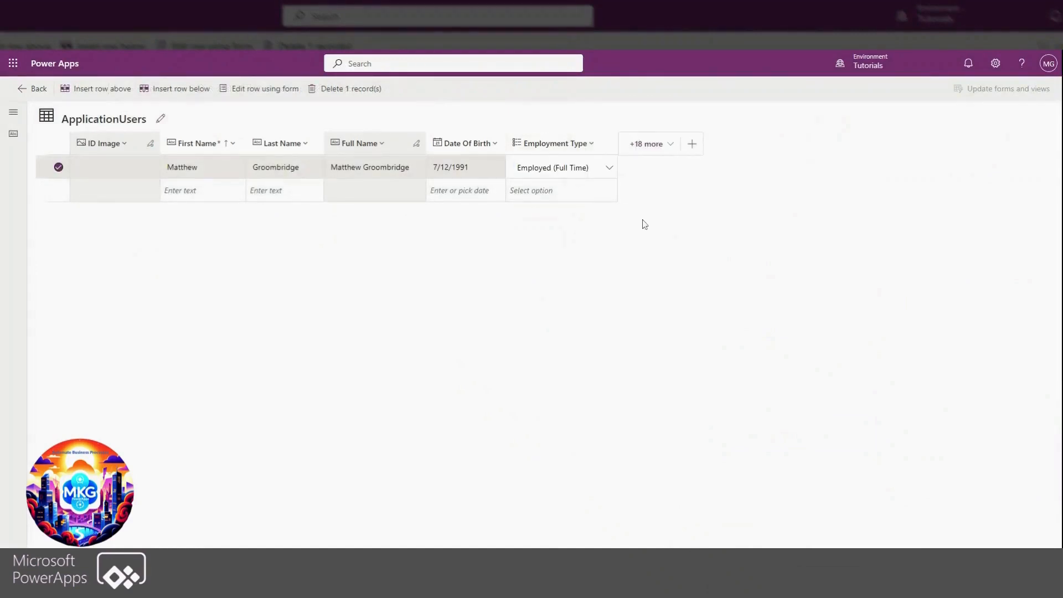
Start another new column in the ApplicationUsers table
click(692, 144)
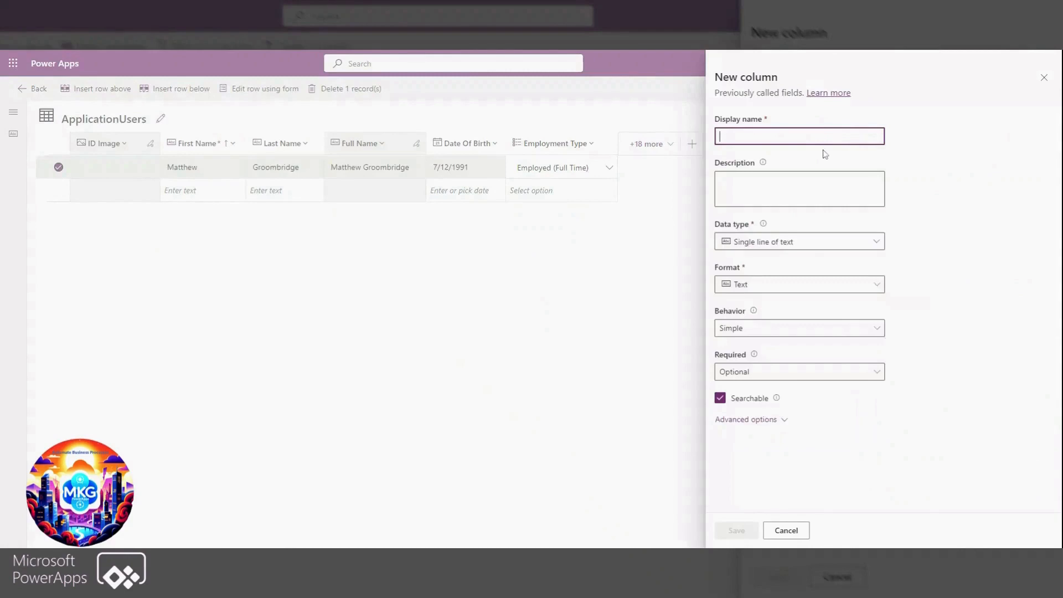
text(Curr)
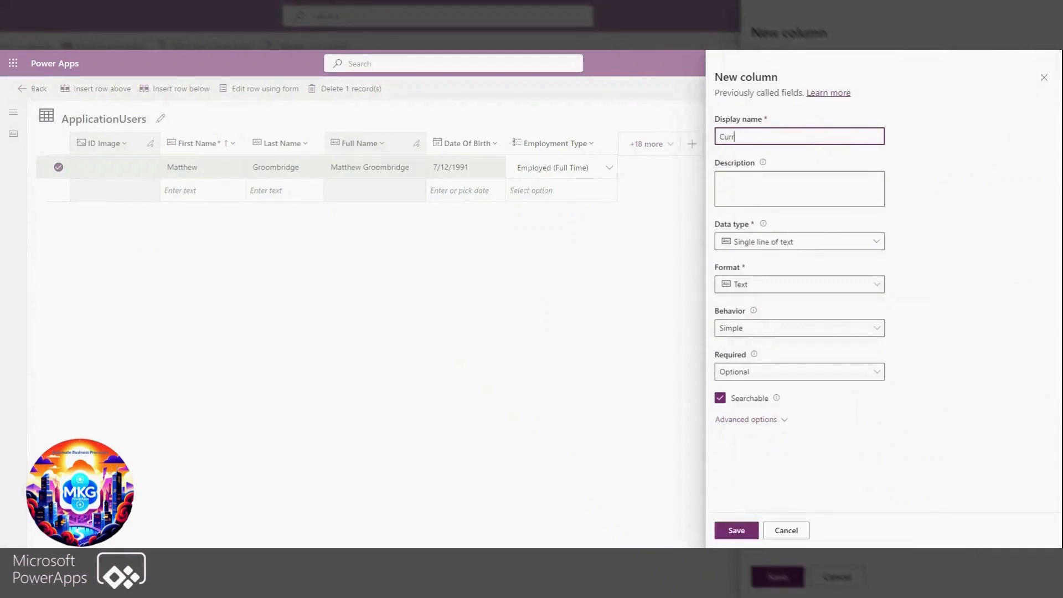
key(BackSpace)
key(BackSpace)
key(BackSpace)
key(BackSpace)
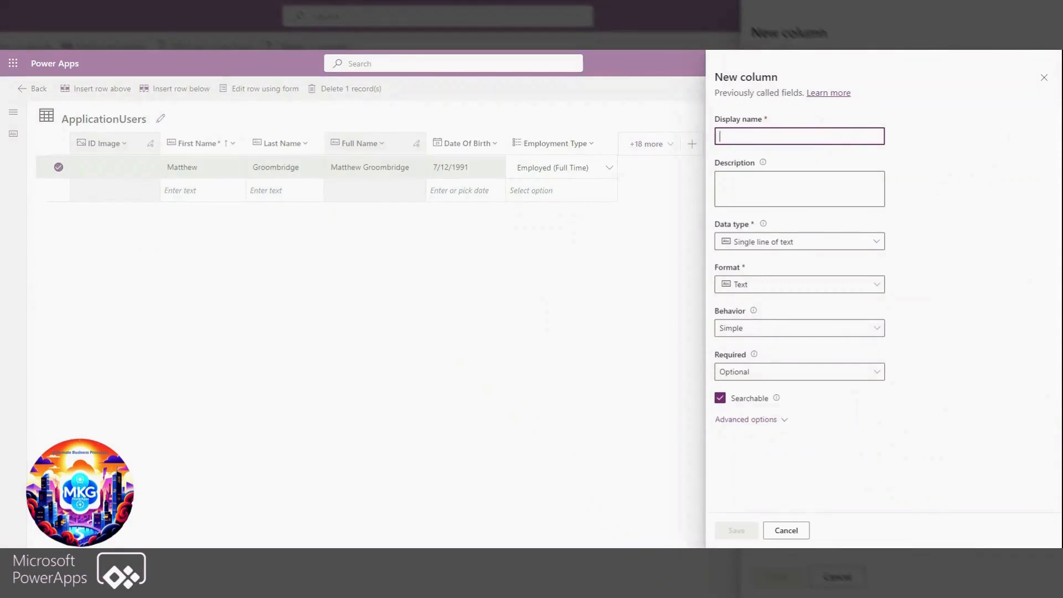
Name the new column Active Employee? and set its data type to Yes/no
text(Active Employee?)
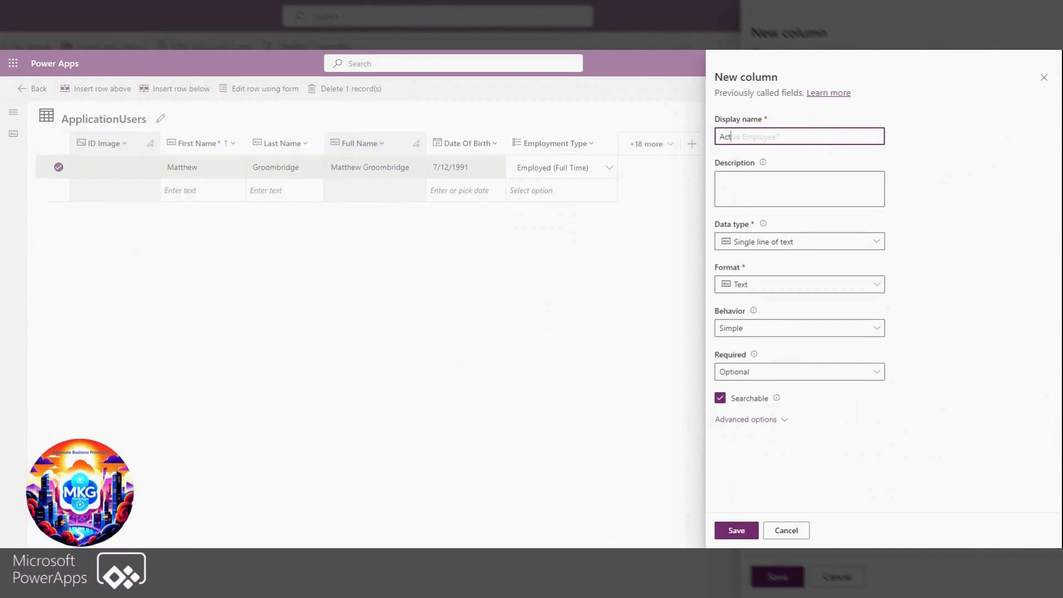
click(803, 242)
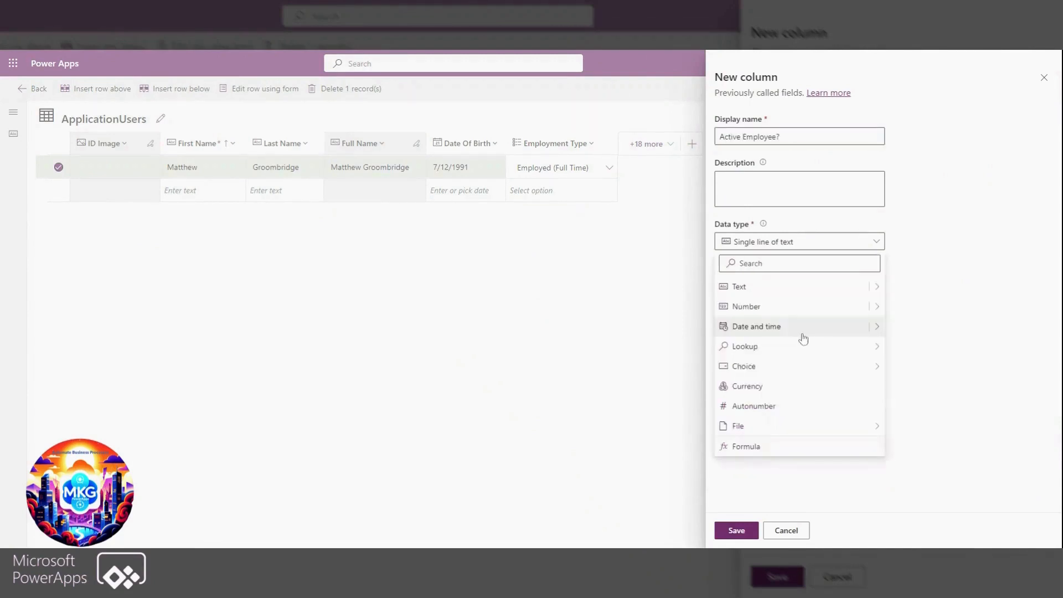
mouse_move(878, 369)
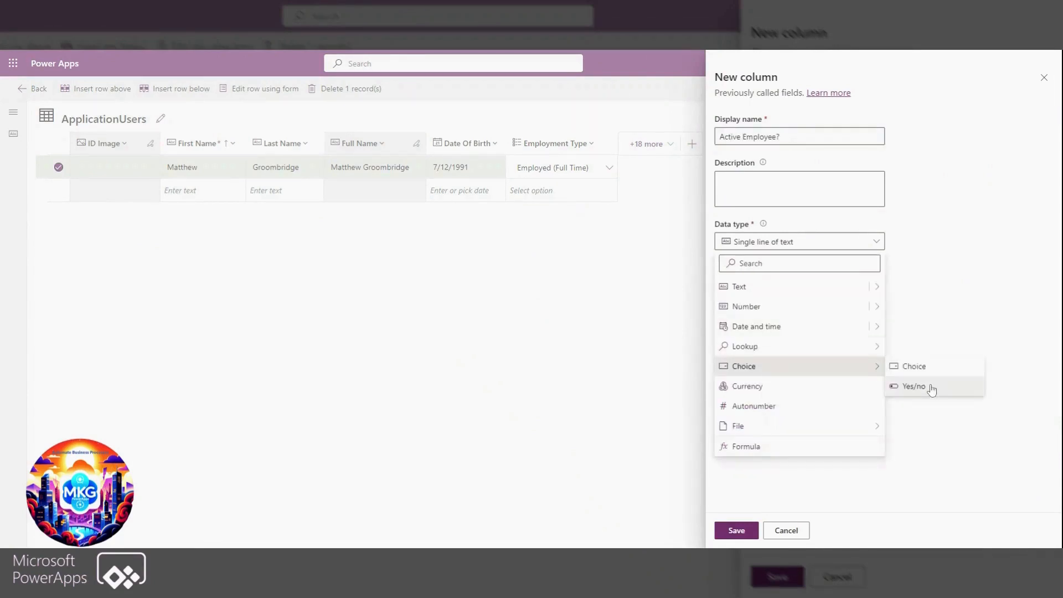
click(914, 387)
Set the Active Employee? column's default choice to Yes and save the column
scroll(767, 259, down, 1)
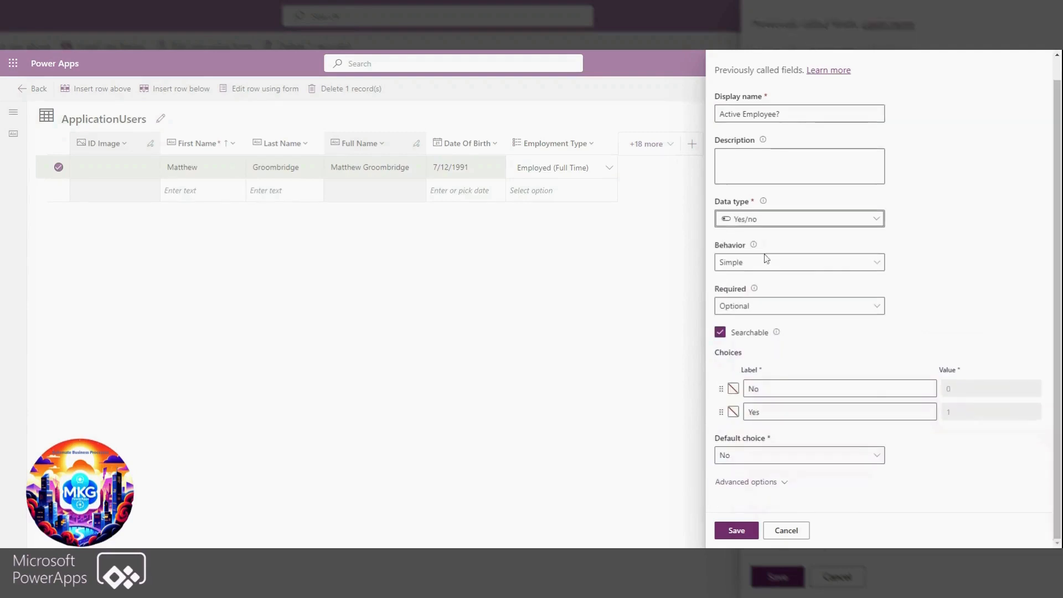
click(734, 461)
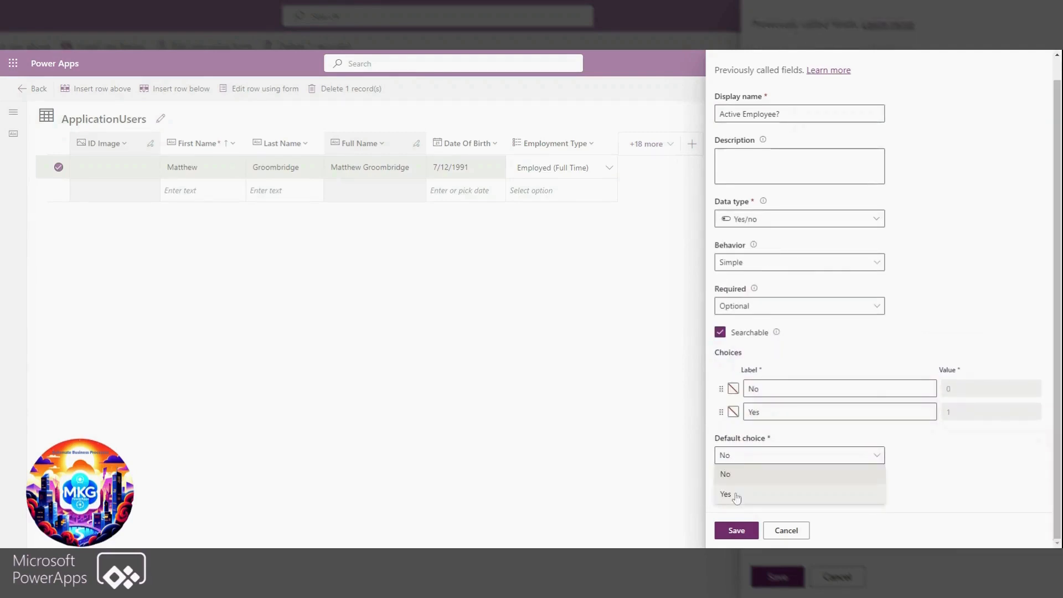
click(736, 496)
click(745, 483)
click(736, 530)
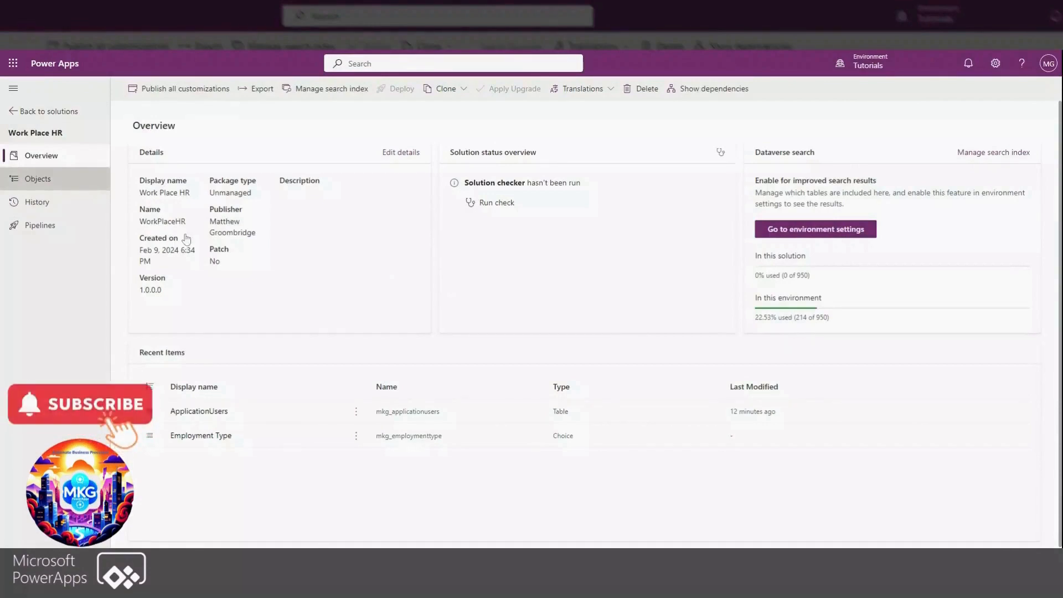
Create a blank canvas app named Employees App in tablet format inside the Work Place HR solution
click(37, 178)
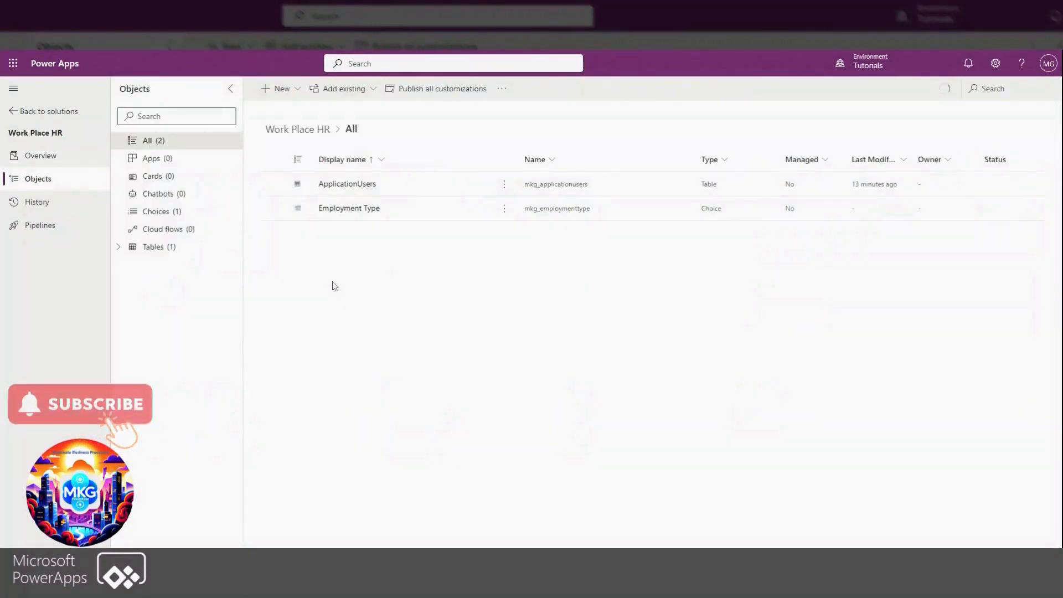
click(298, 91)
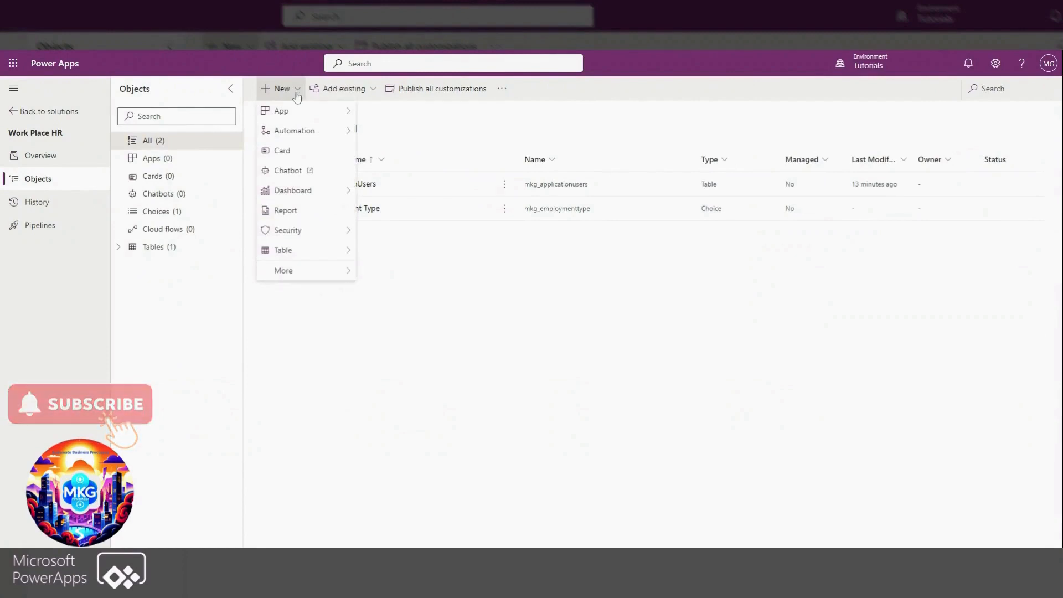
mouse_move(316, 111)
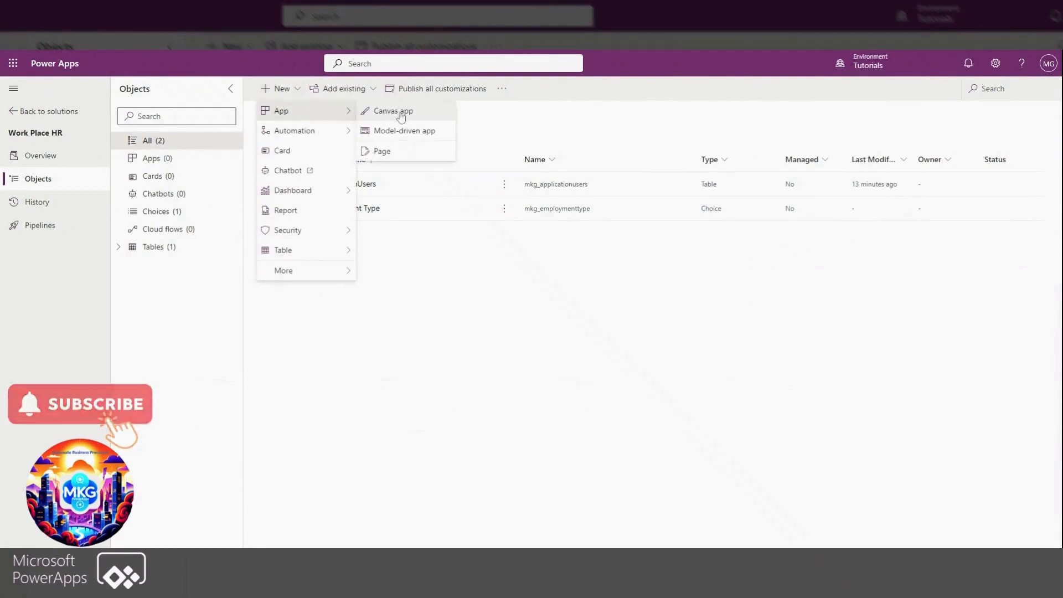
click(372, 113)
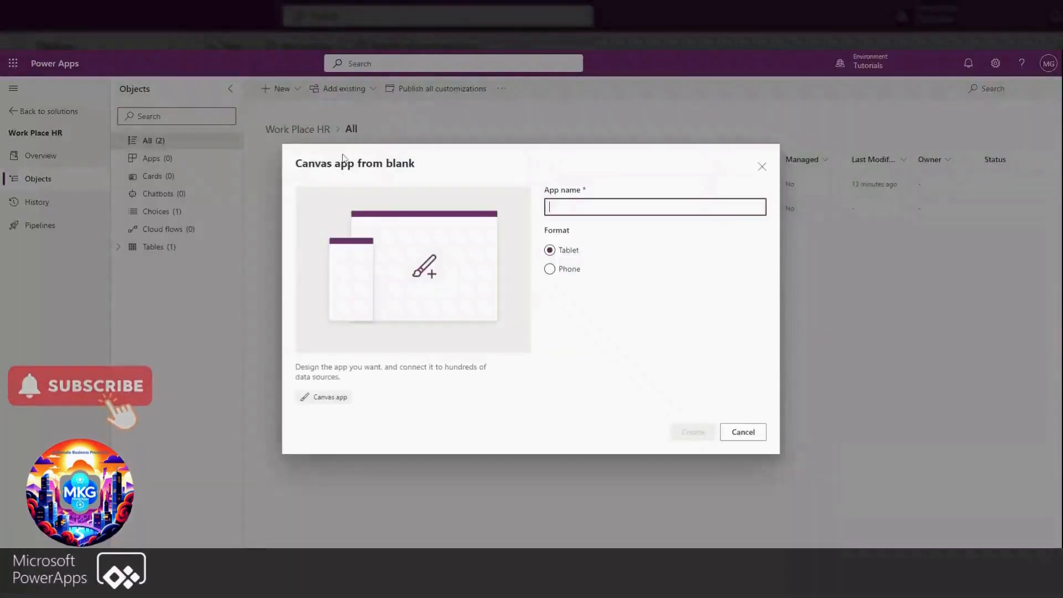
text(Employees)
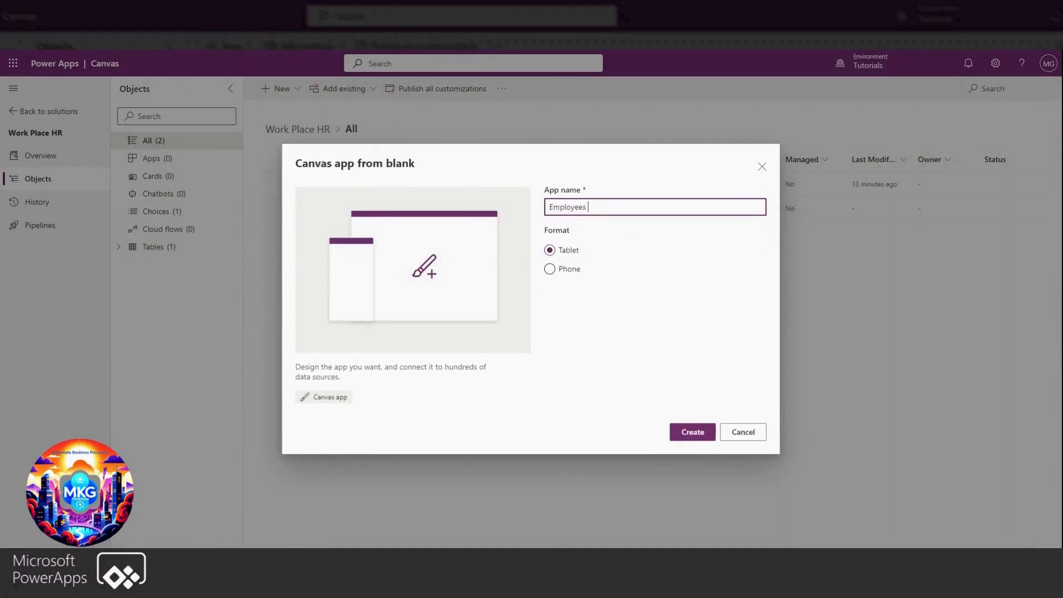
text( App)
click(693, 433)
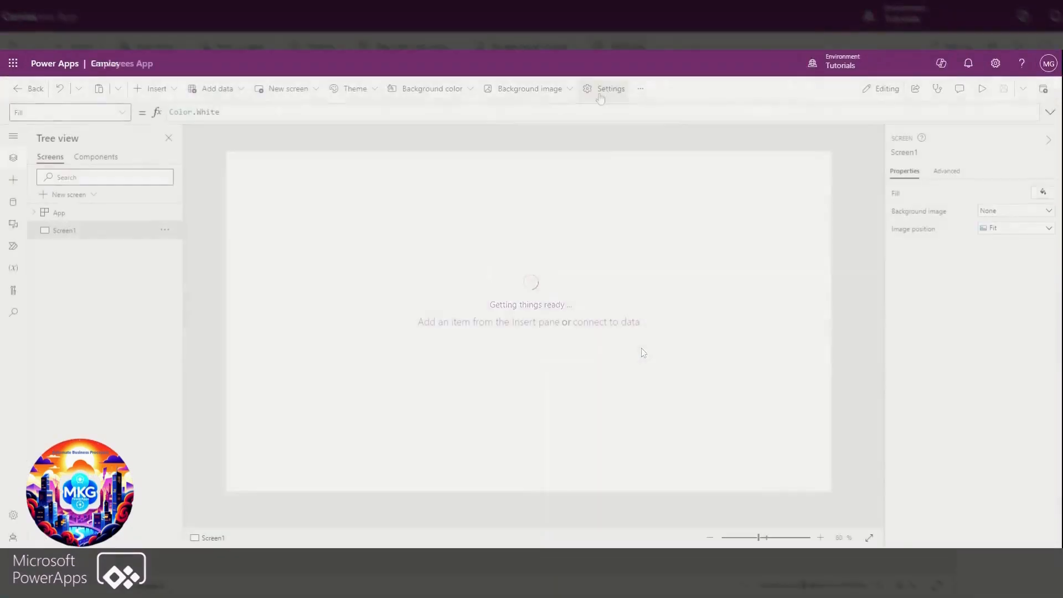
Turn on Modern controls and themes in the app's general settings
click(604, 90)
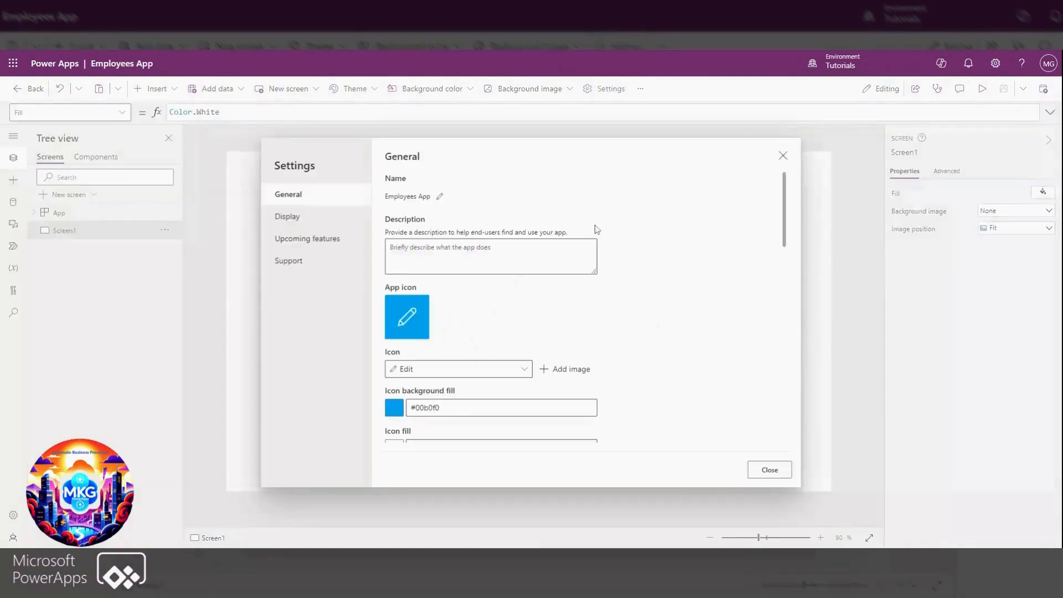
scroll(619, 257, down, 3)
scroll(619, 257, down, 1)
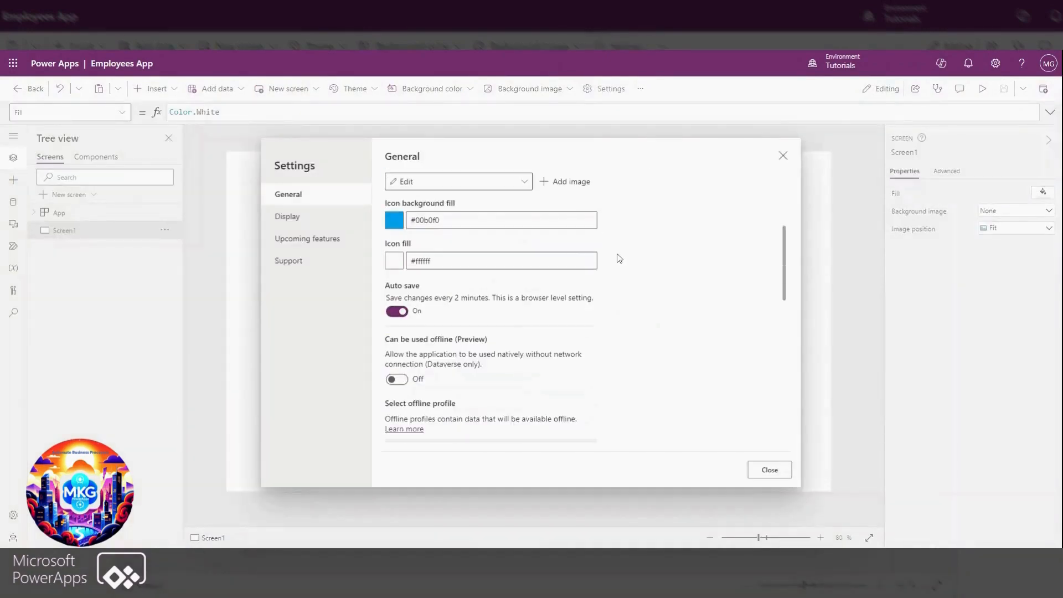
scroll(615, 257, down, 2)
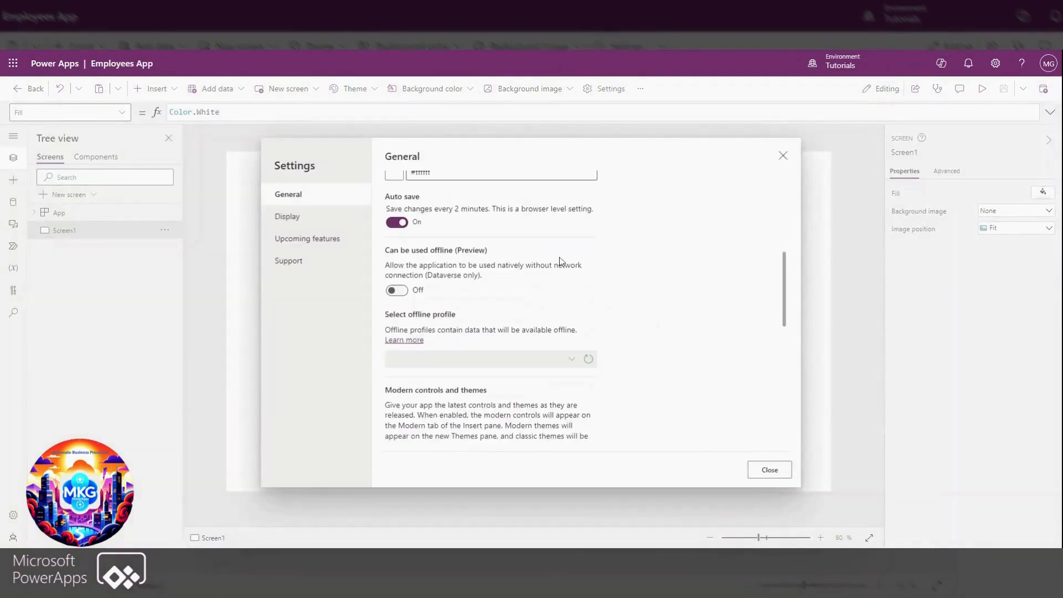
scroll(561, 261, down, 2)
scroll(404, 255, down, 1)
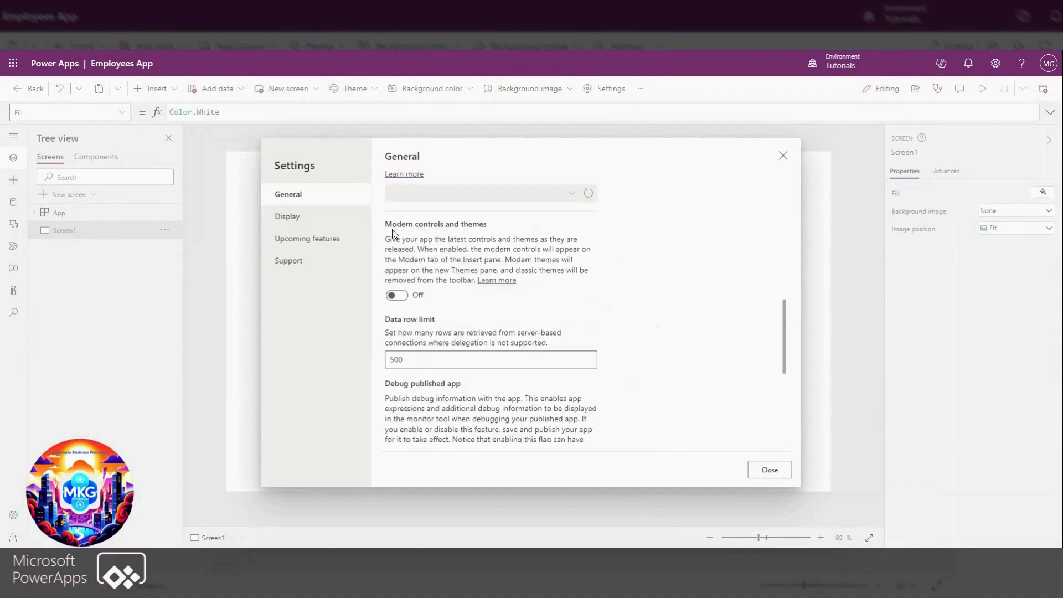
click(403, 296)
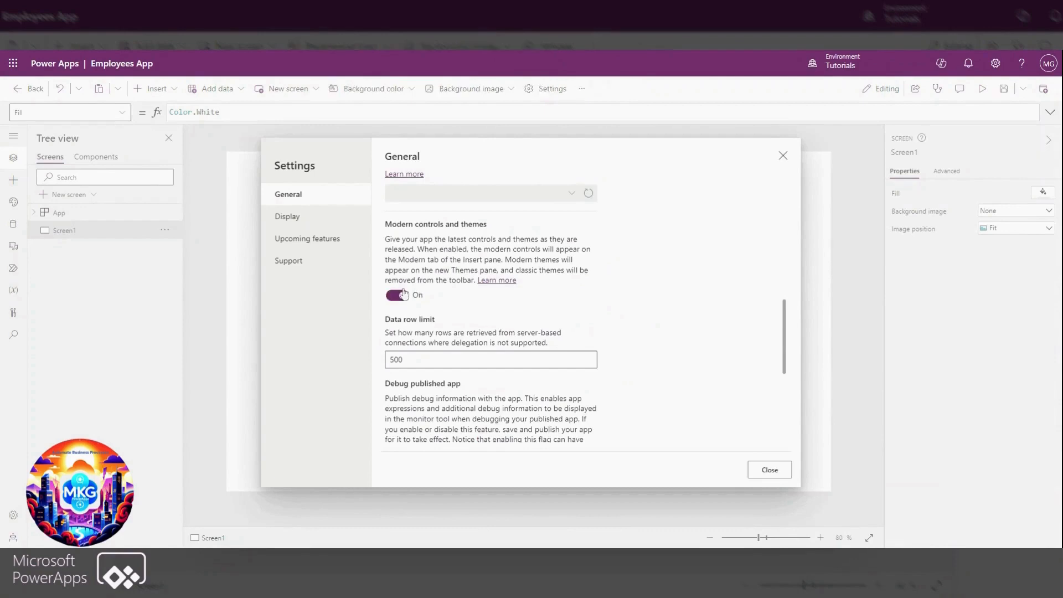
Turn off Scale to fit in the app's display settings and save the app
scroll(405, 294, down, 5)
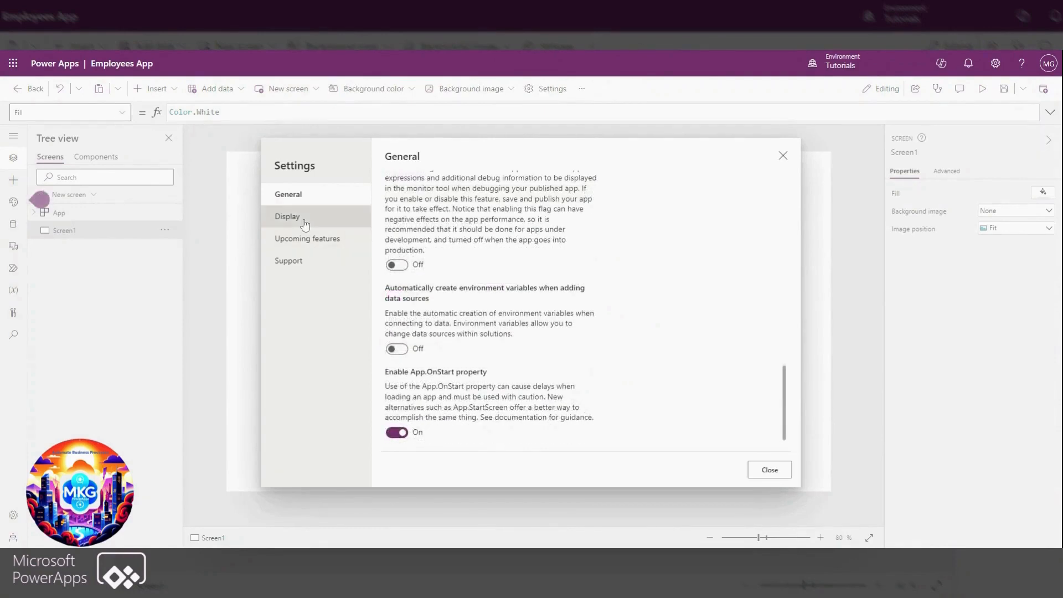
click(304, 223)
scroll(521, 310, down, 2)
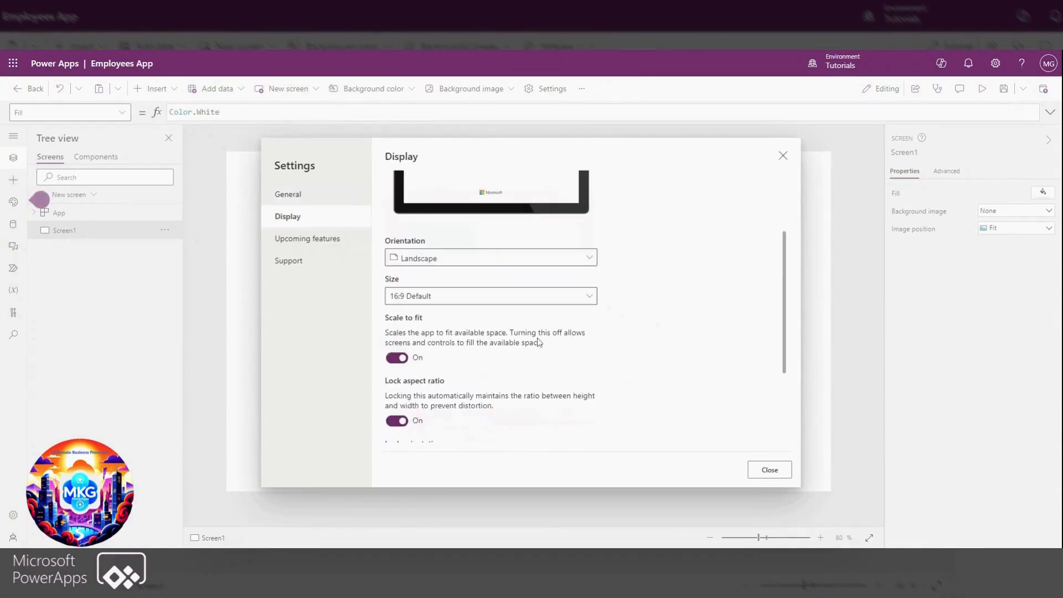
click(397, 358)
scroll(726, 384, down, 3)
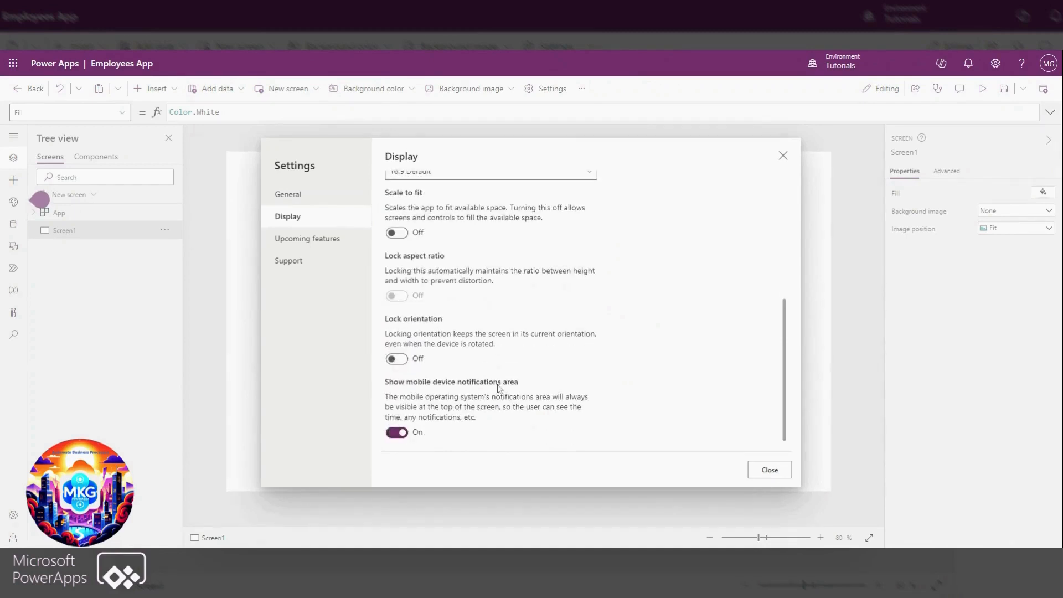
click(770, 470)
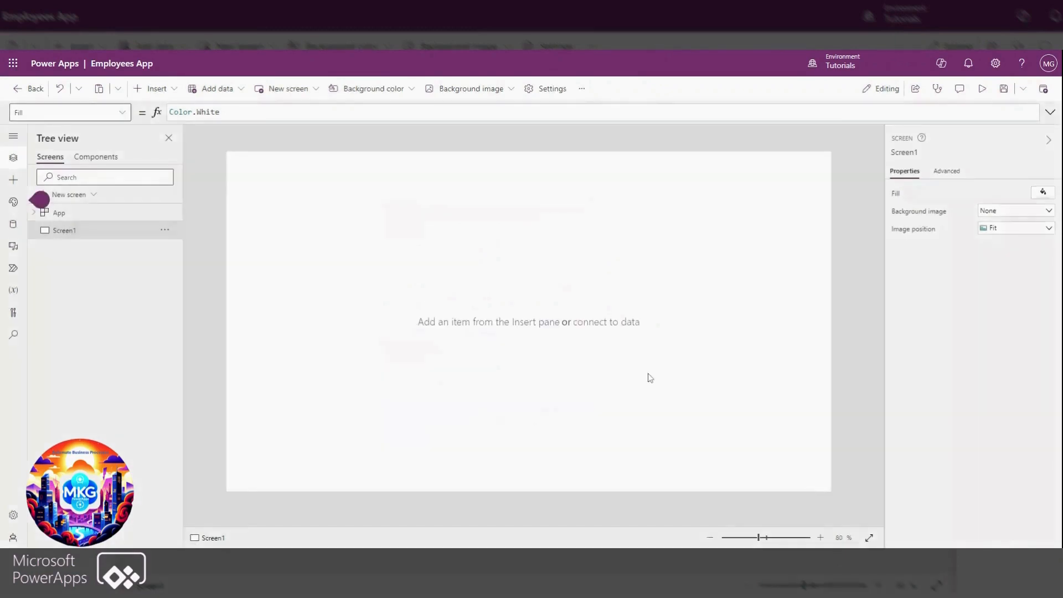
click(1008, 92)
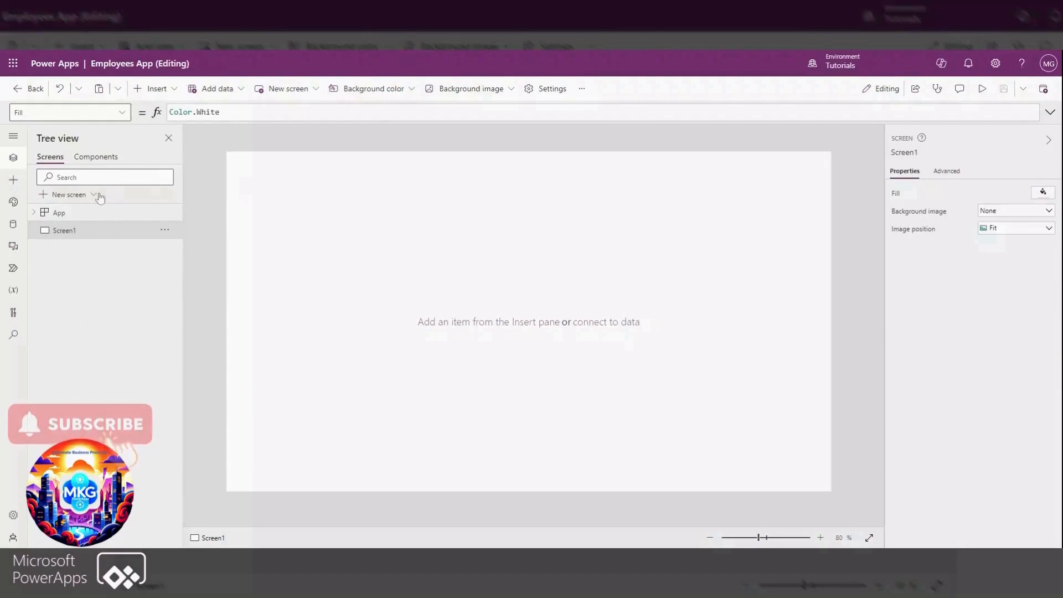
Add a screen using the layout with a header, sidebar and main area, and delete the blank Screen1
click(95, 195)
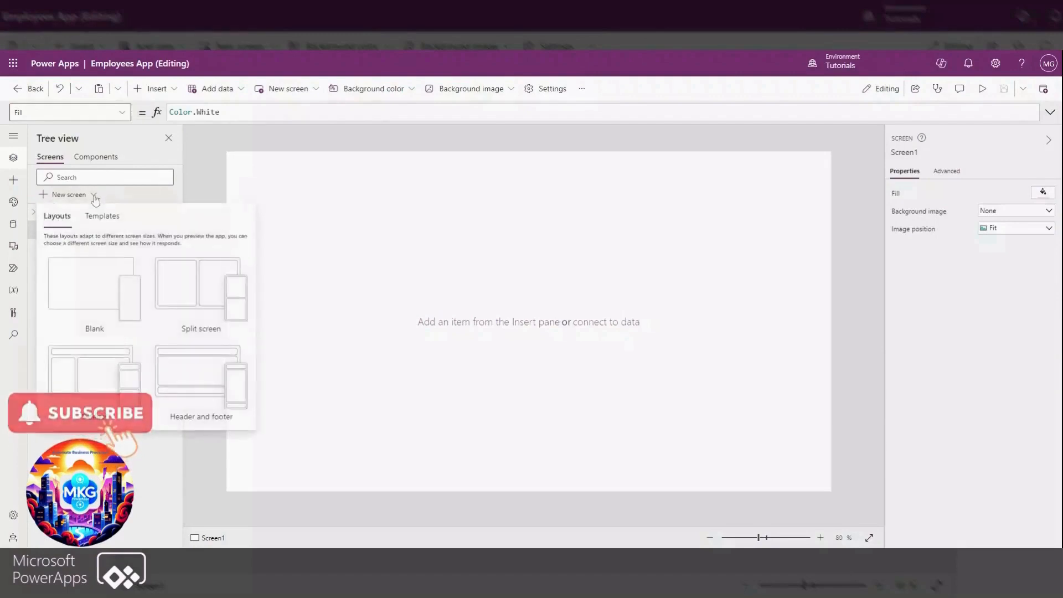
click(91, 372)
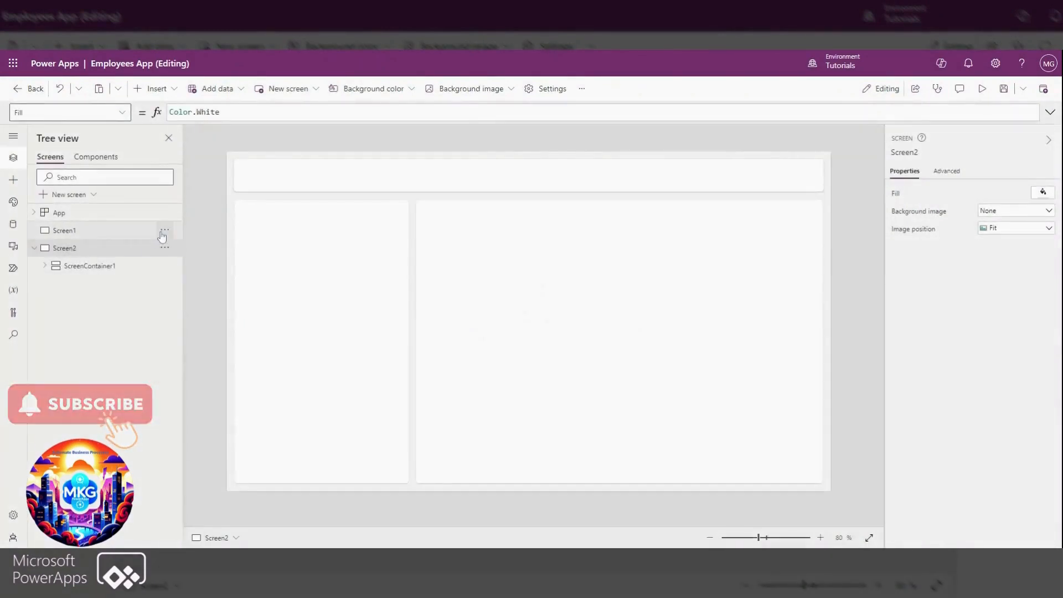
click(137, 233)
click(164, 232)
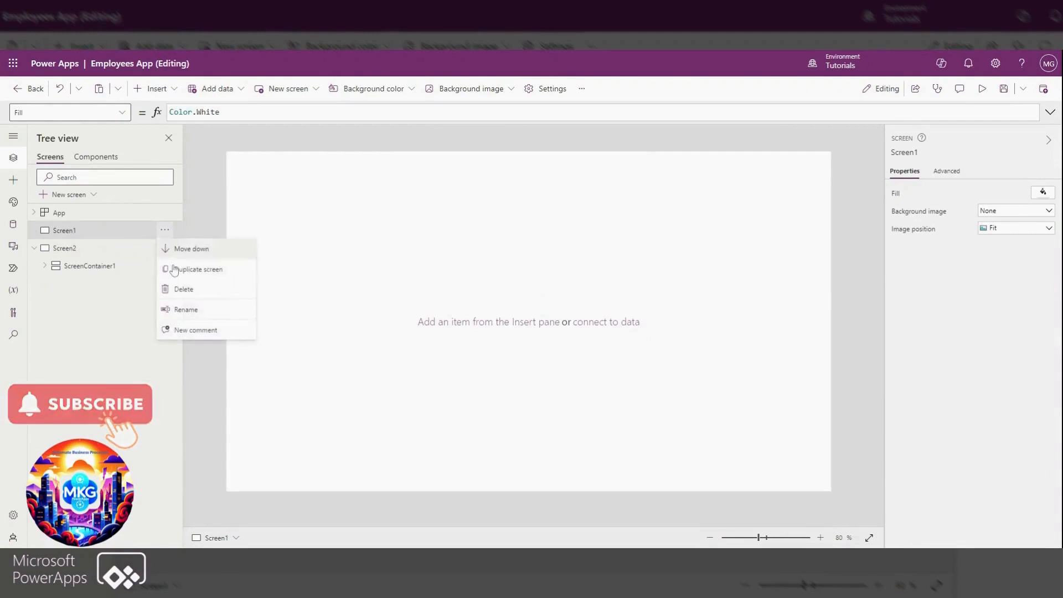
click(182, 289)
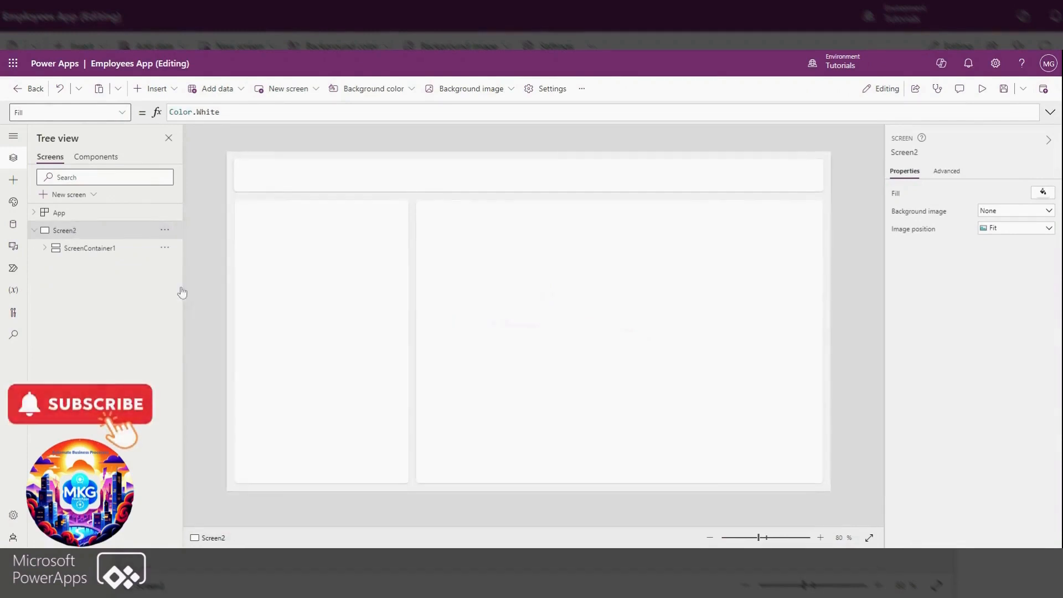
Rename Screen2 as DataBase Screen
double_click(91, 234)
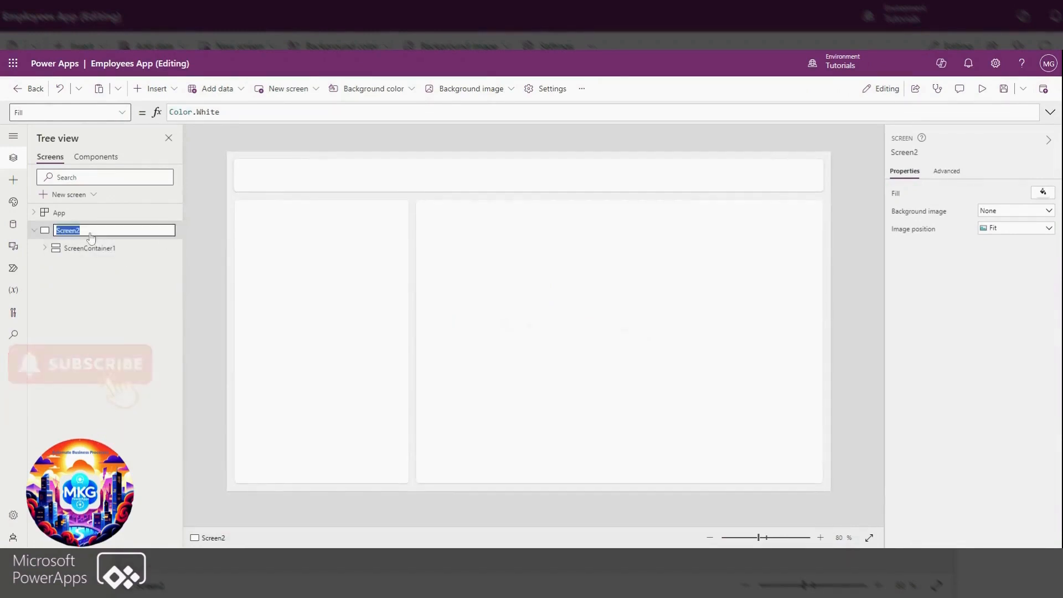
text(DataBase Screen)
key(Return)
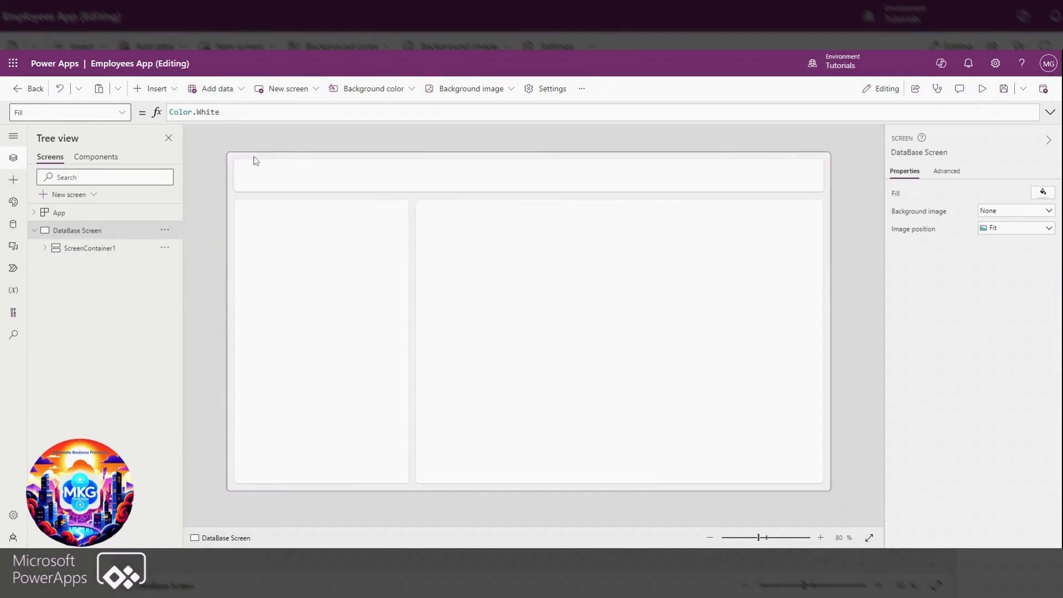
Set the top, bottom, left and right padding of ScreenContainer1 to 0
click(285, 170)
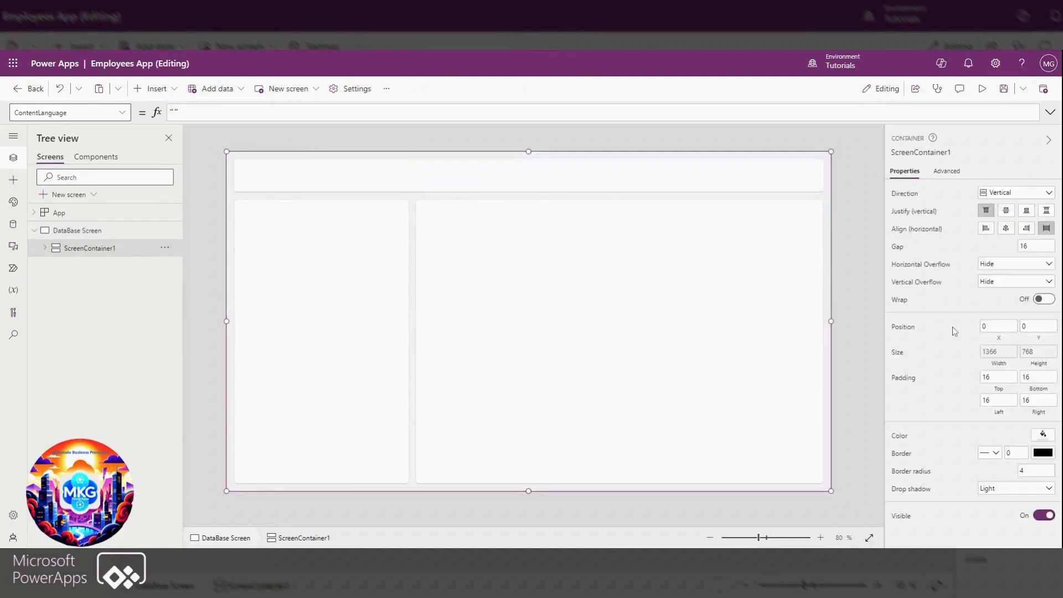
click(982, 379)
text(0)
click(1031, 377)
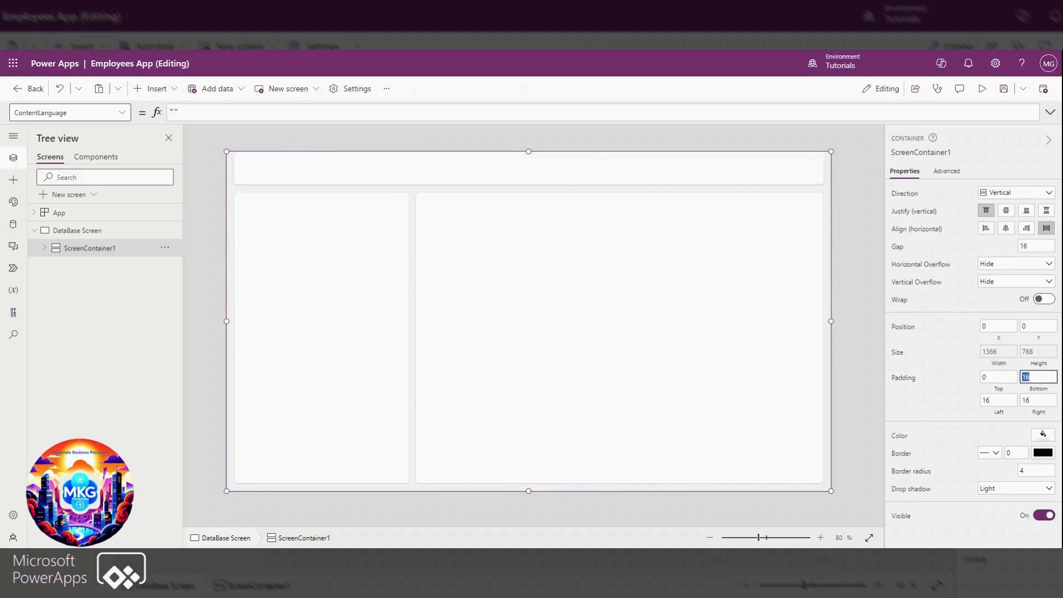
text(0)
click(992, 399)
text(0)
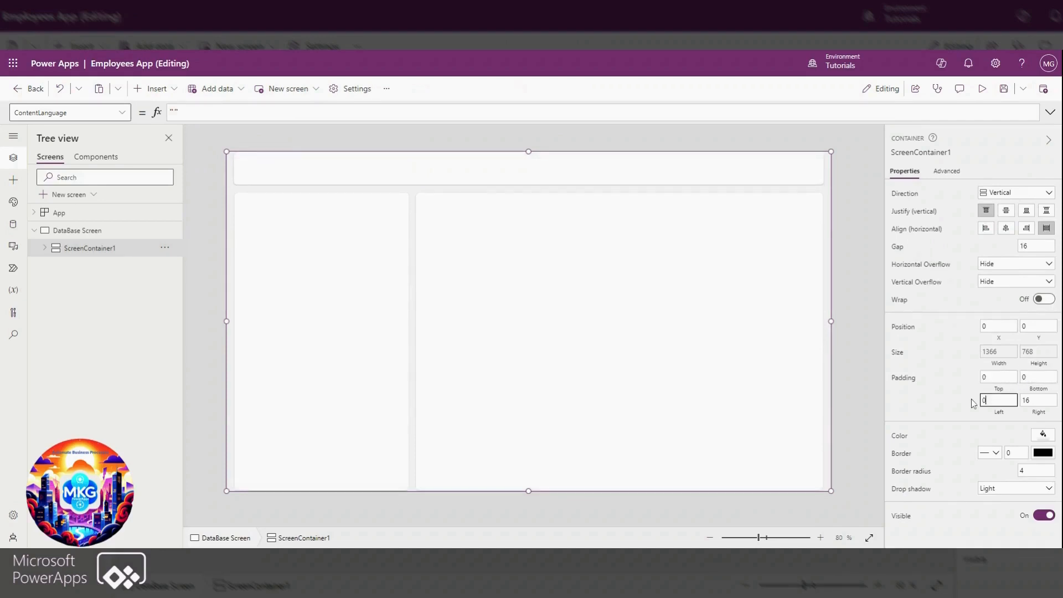
key(Tab)
text(0)
click(941, 412)
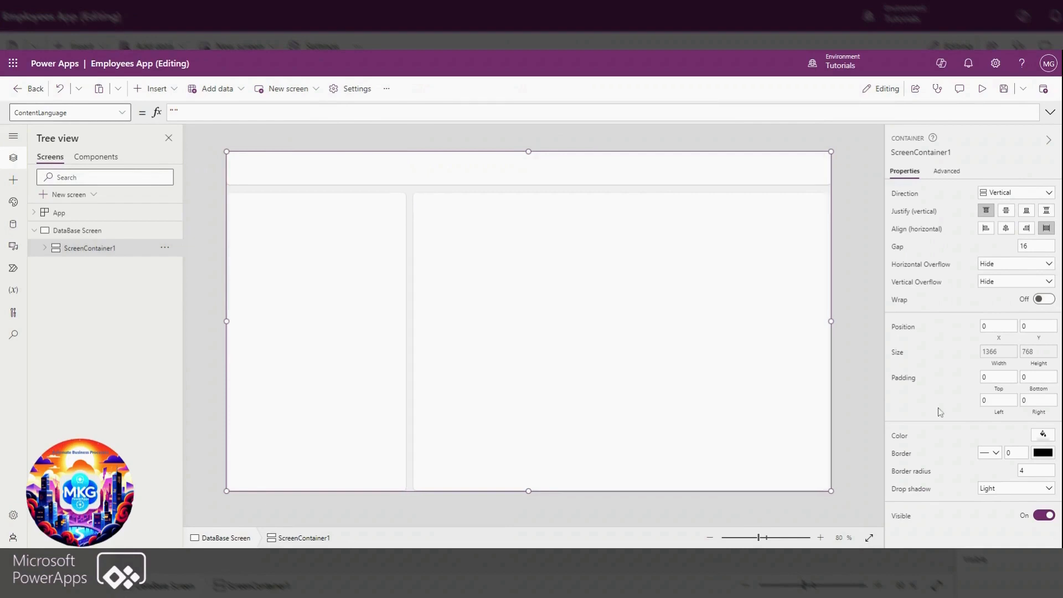
Set ScreenContainer1's border radius to 0 and its drop shadow to None, and save the app
click(1022, 471)
text(0)
click(991, 500)
click(991, 490)
click(1002, 395)
click(1009, 96)
Set HeaderContainer1's border radius to 0 and its drop shadow to None
click(44, 248)
click(100, 267)
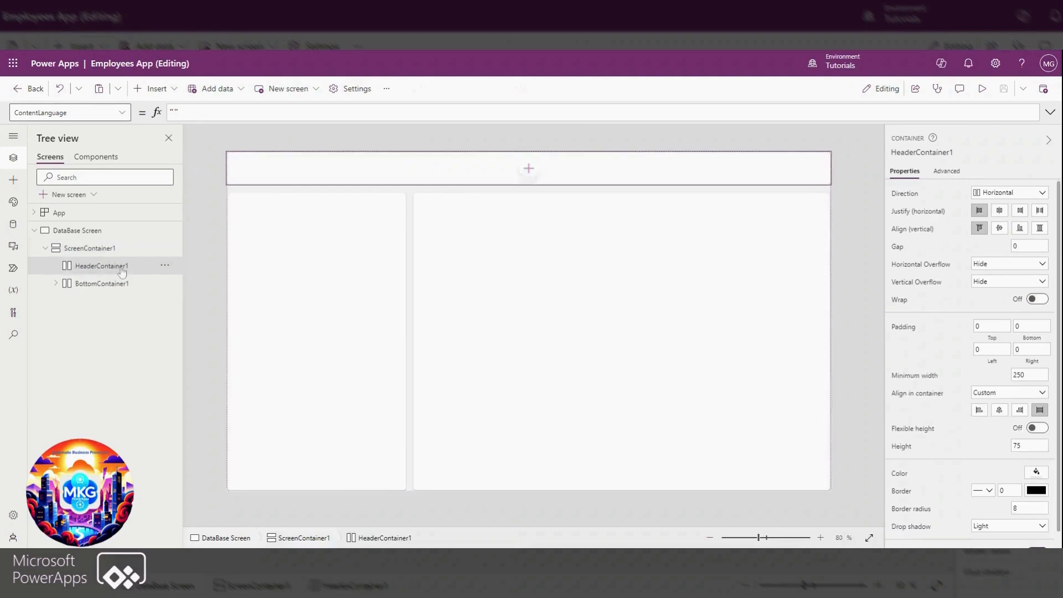
drag(1022, 508, 975, 509)
text(0)
click(997, 526)
click(981, 433)
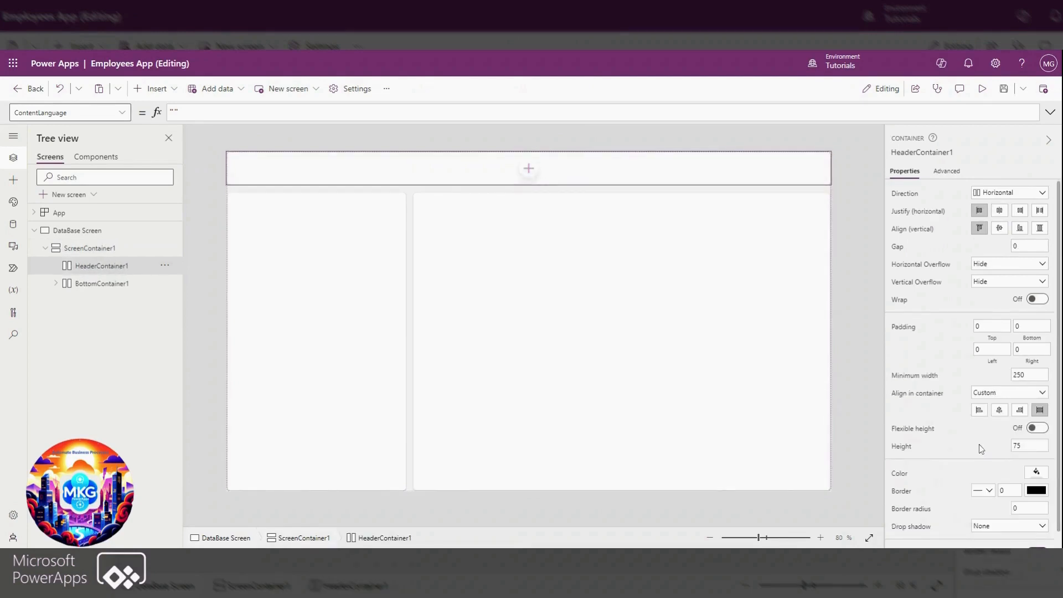
Set HeaderContainer1's height to 65
drag(1024, 446, 950, 446)
text(65)
click(942, 446)
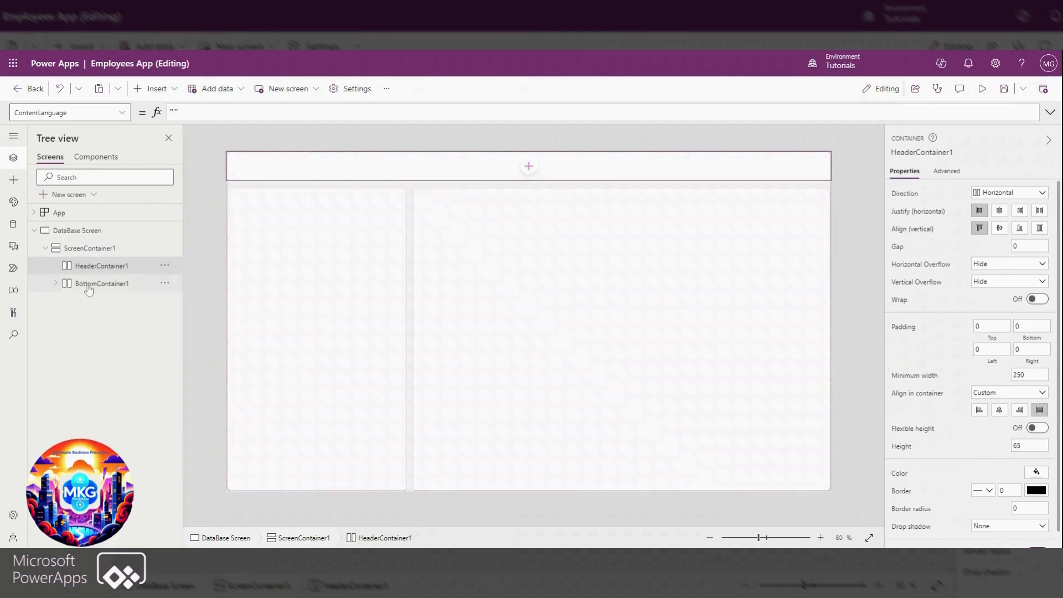
click(88, 284)
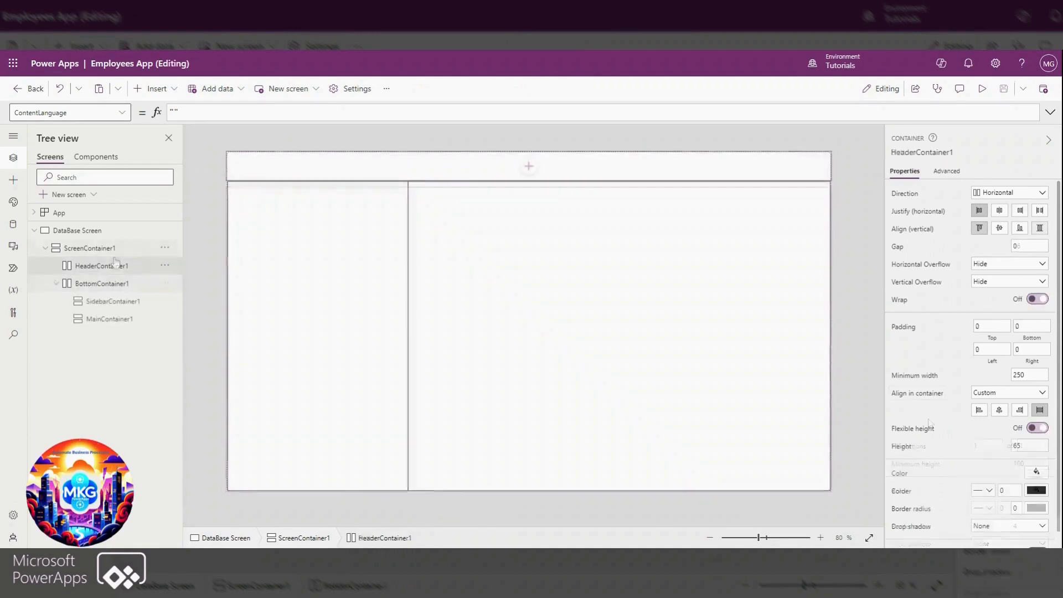
click(860, 180)
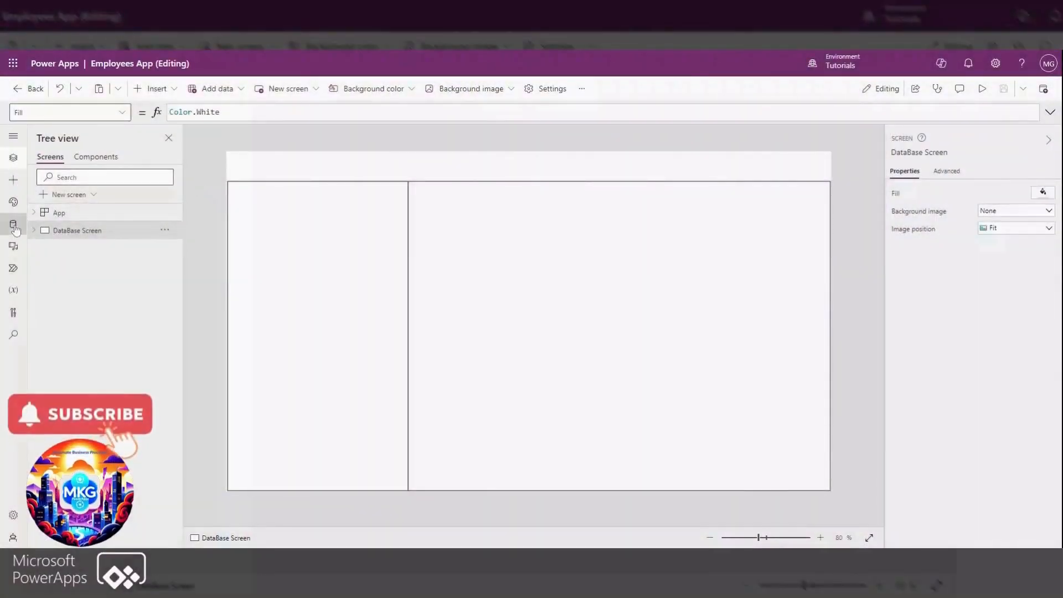
Add the ApplicationUsers Dataverse table to the app as a data source
click(13, 226)
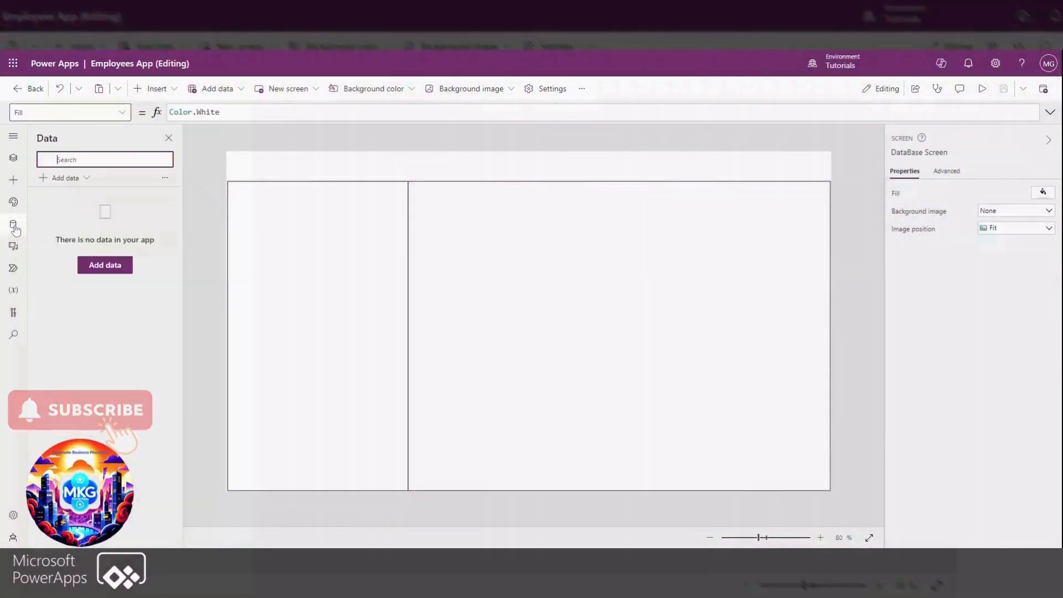
click(103, 267)
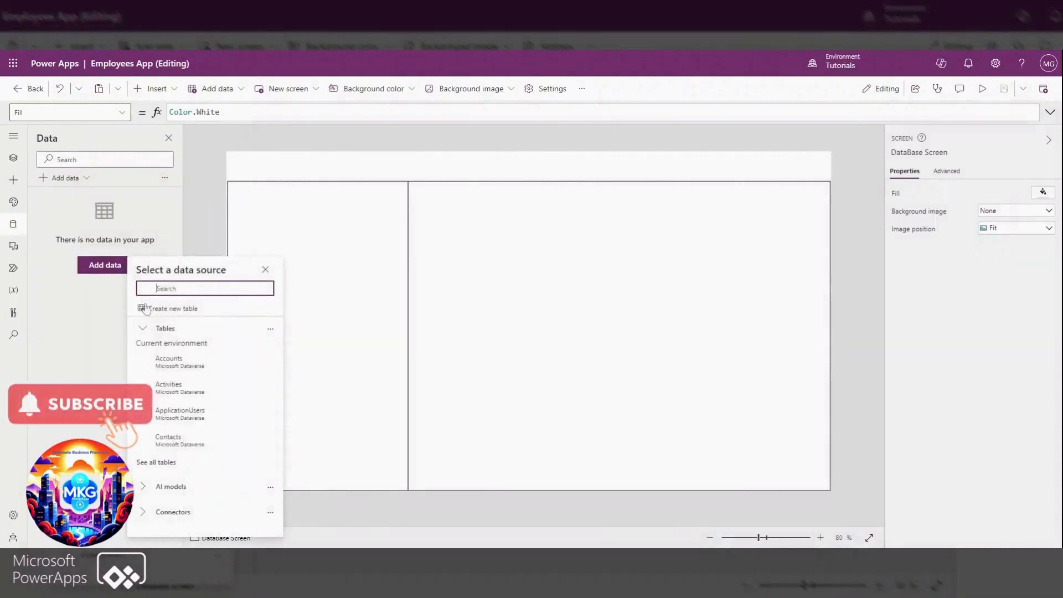
click(213, 421)
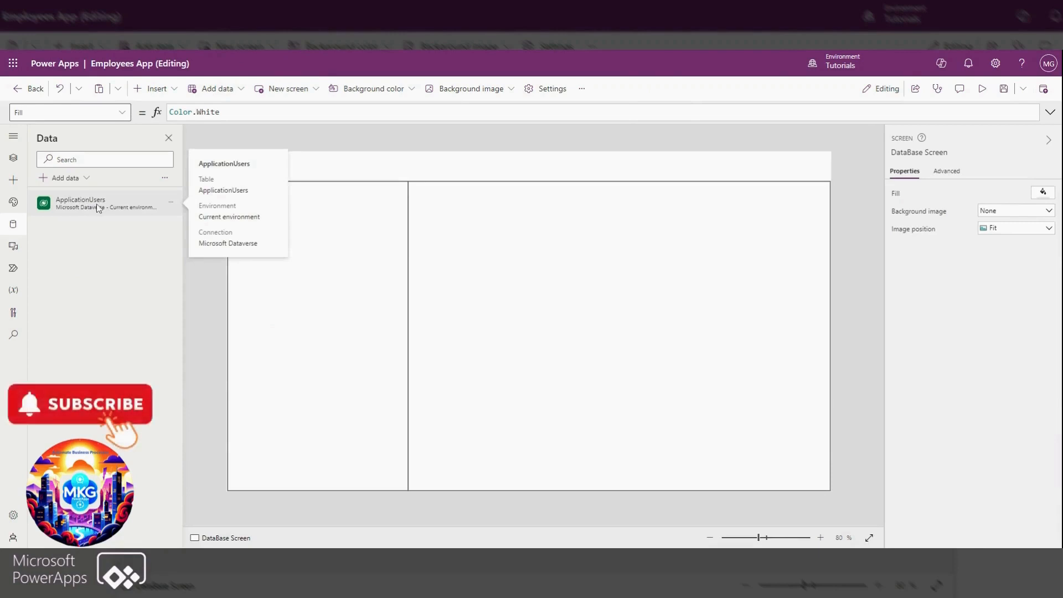
click(15, 159)
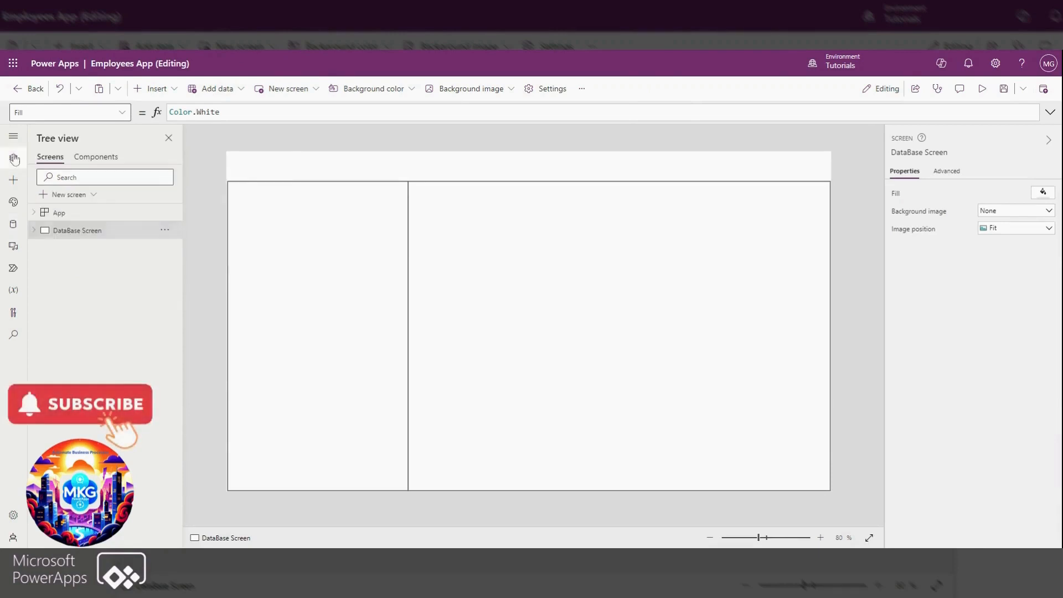
Insert a classic vertical gallery into SidebarContainer1 and connect it to the ApplicationUsers table
click(78, 219)
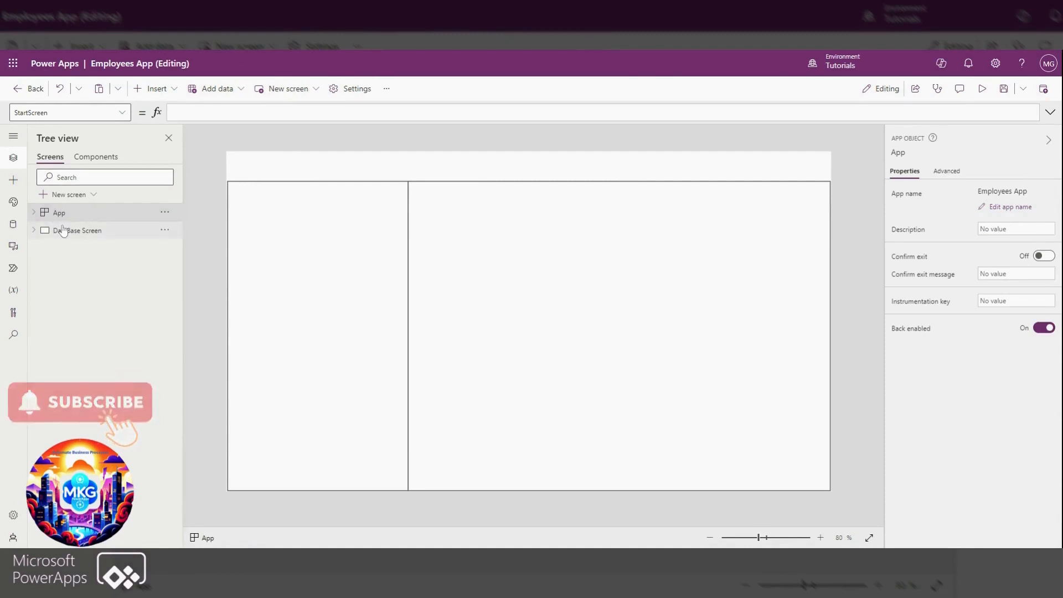
click(62, 230)
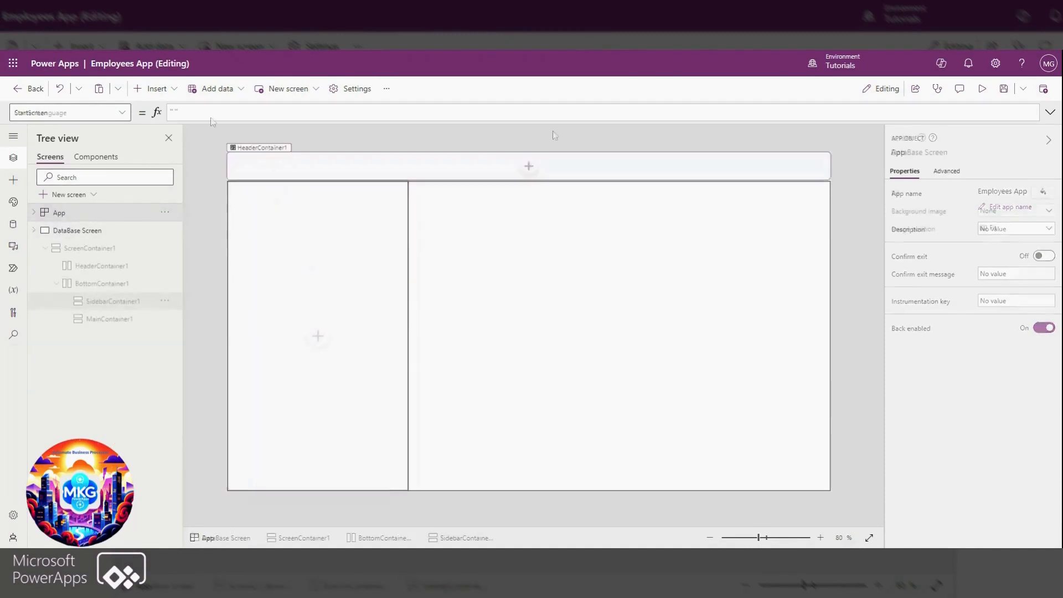
click(146, 88)
scroll(201, 237, down, 1)
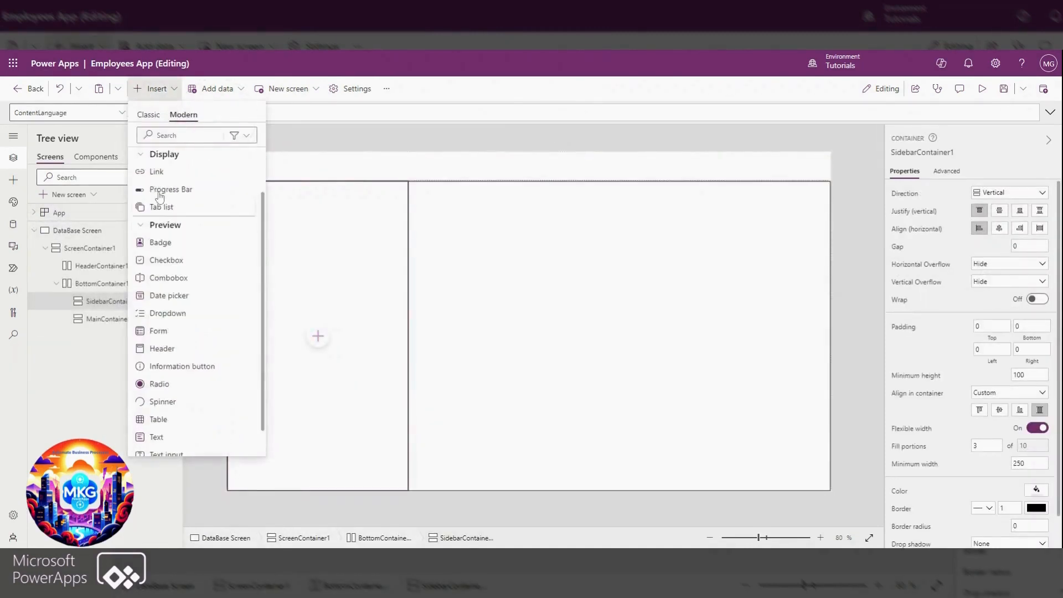
click(148, 115)
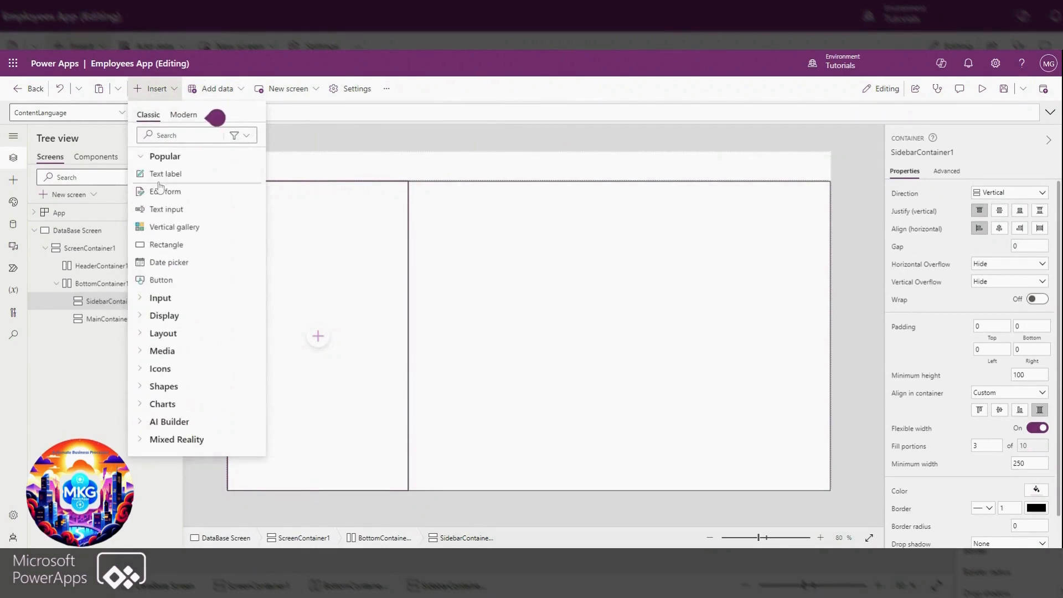
click(157, 228)
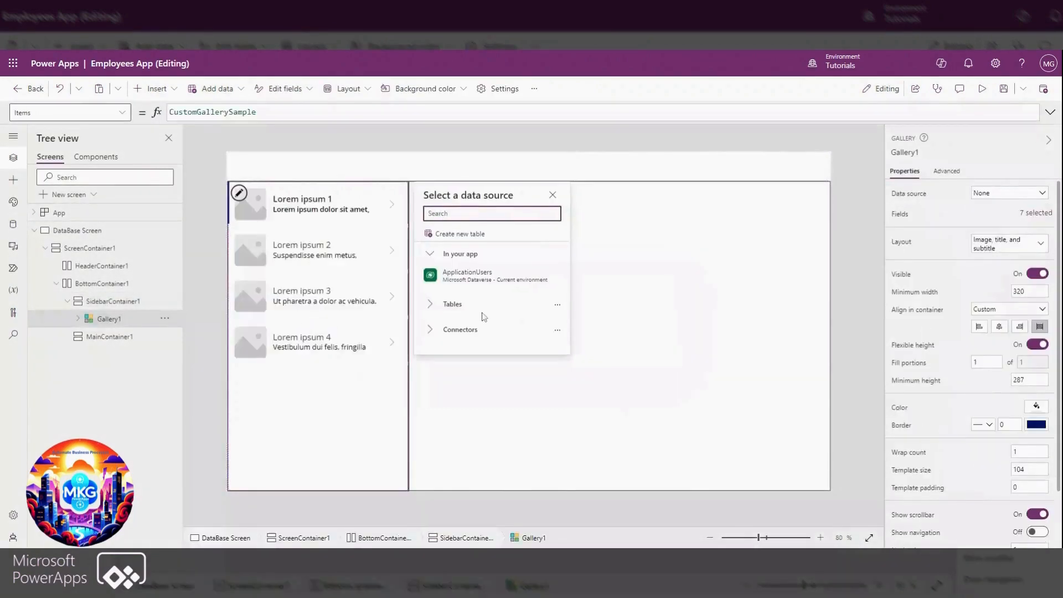
click(477, 287)
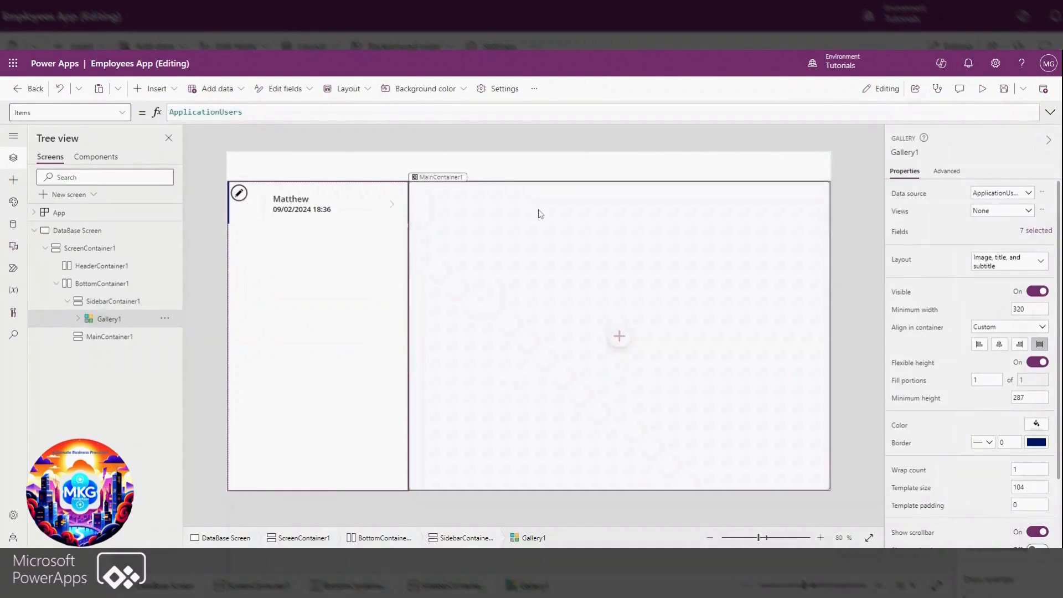
Set the Text formula of the gallery's title label to ThisItem.'Full Name'
click(299, 202)
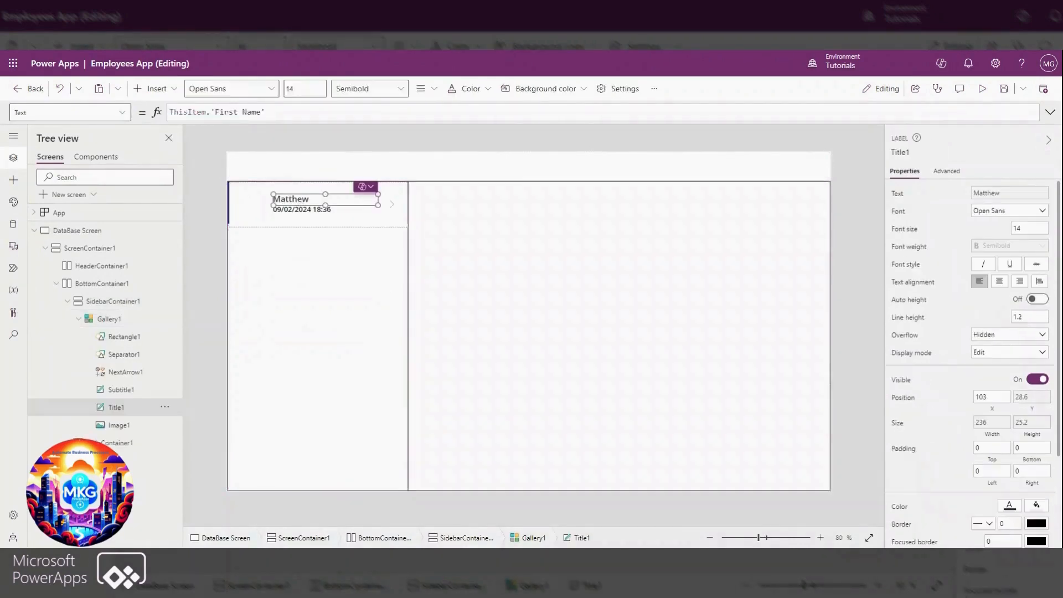
click(266, 112)
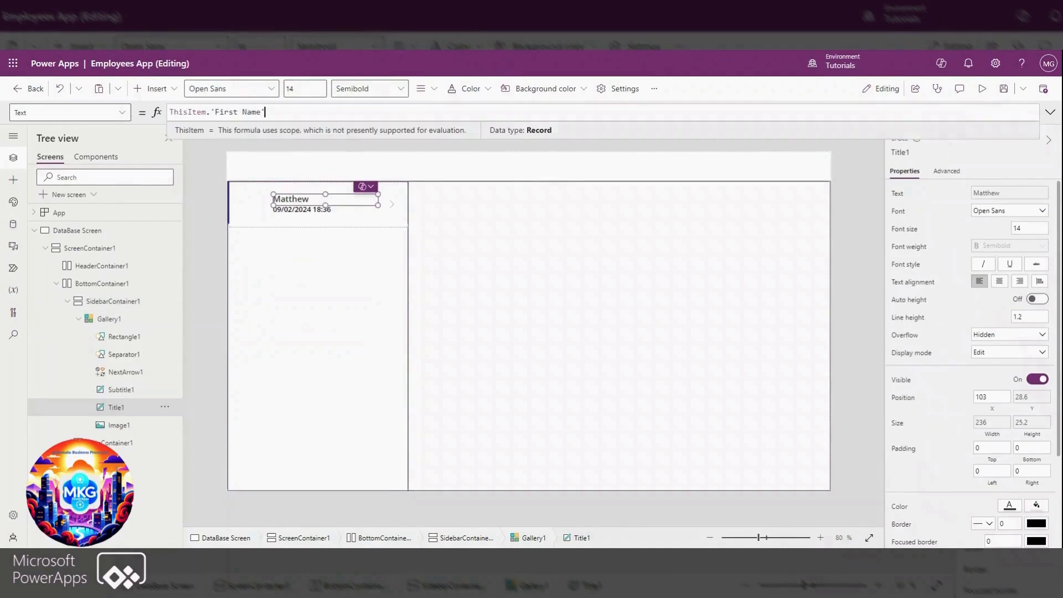
key(ctrl+a)
text(this)
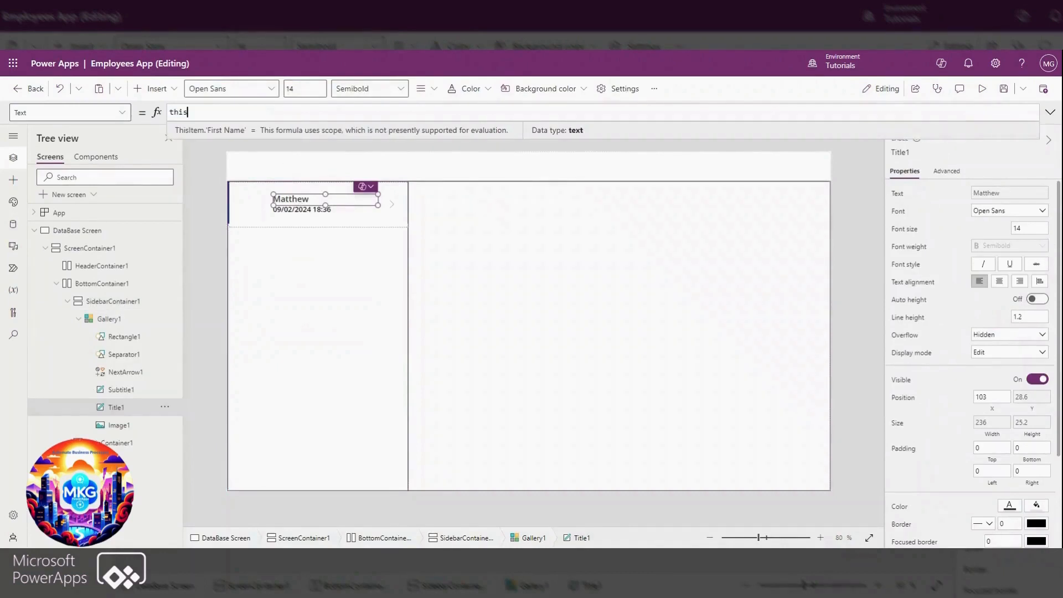
text(Item.f)
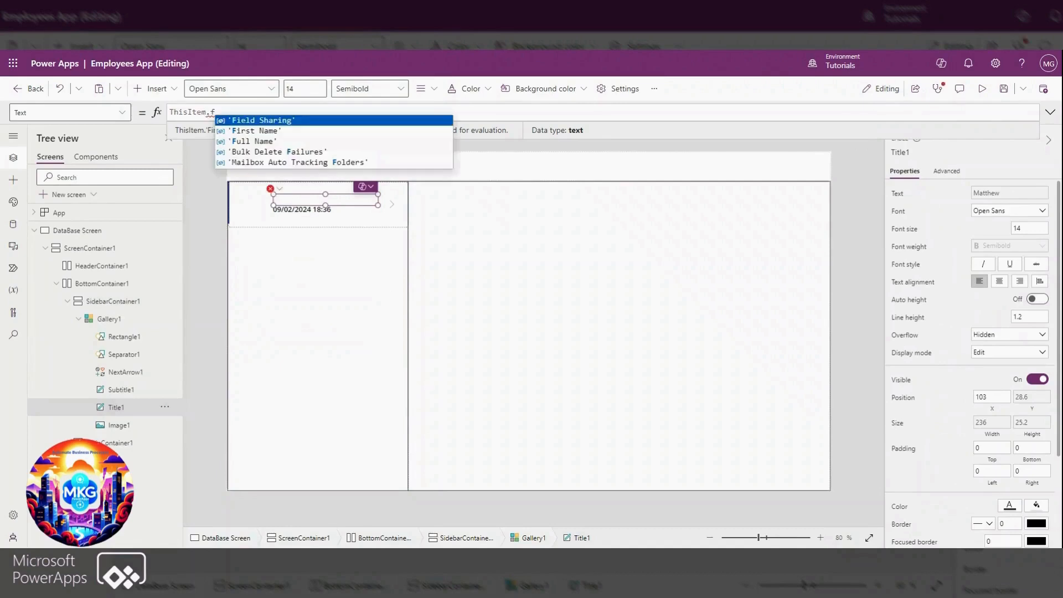
click(271, 144)
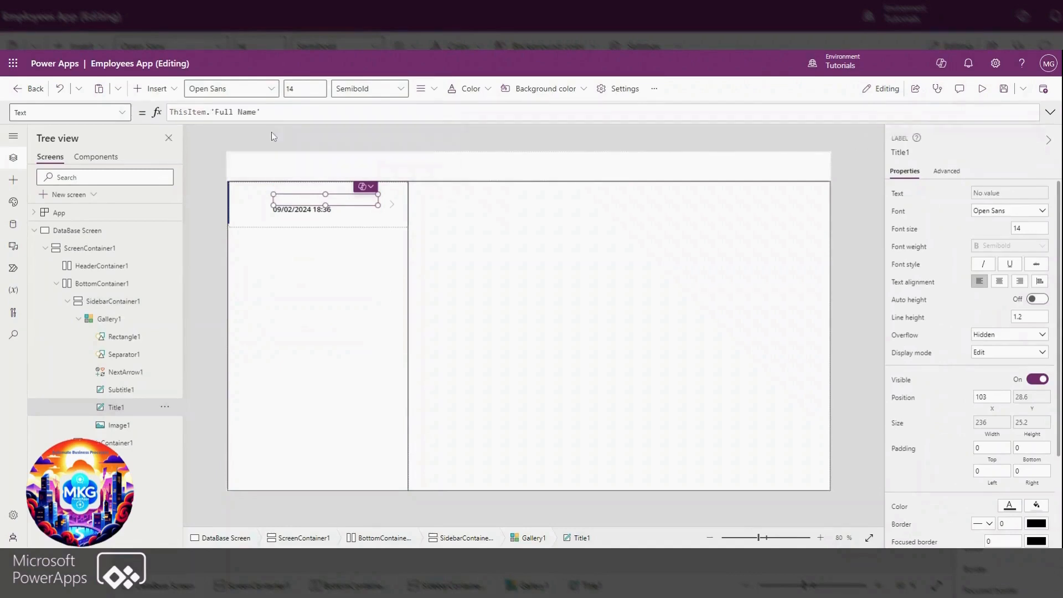
click(303, 212)
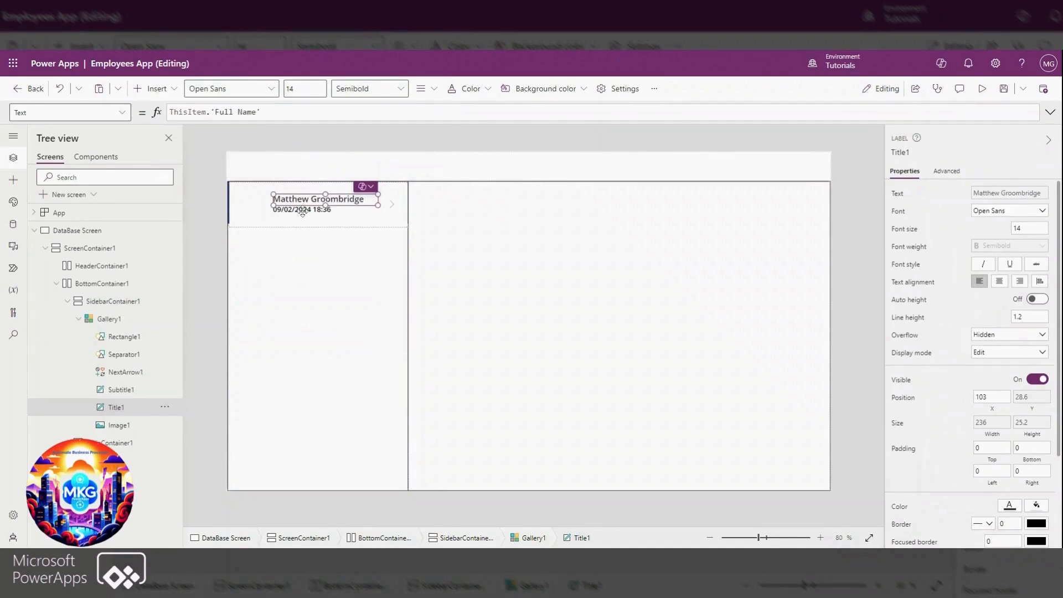
Set the Text formula of the gallery's subtitle label to ThisItem.'Employment Type'
click(303, 211)
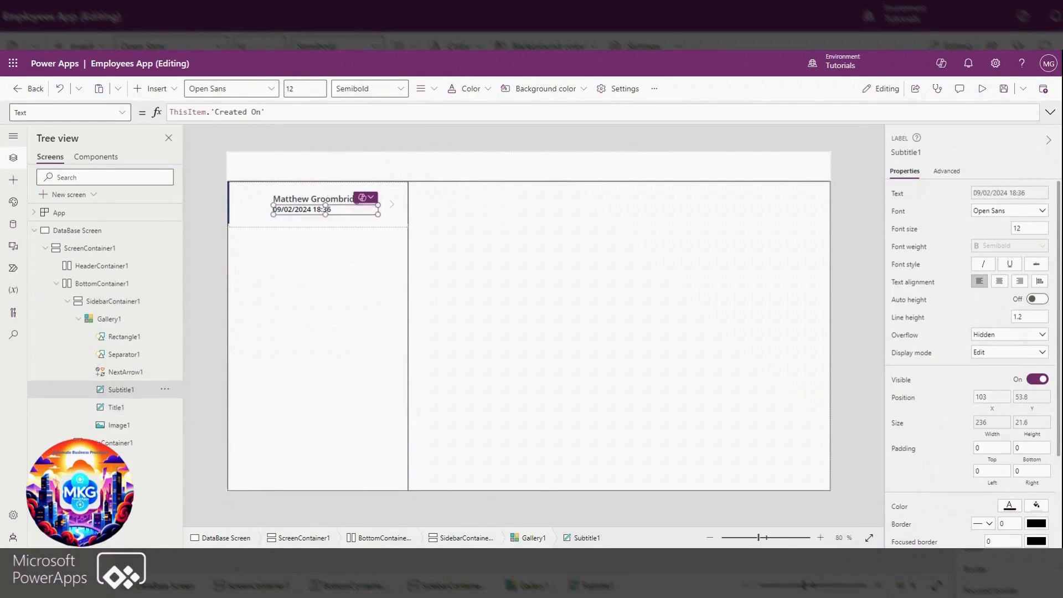
drag(265, 112, 211, 112)
text(em.e)
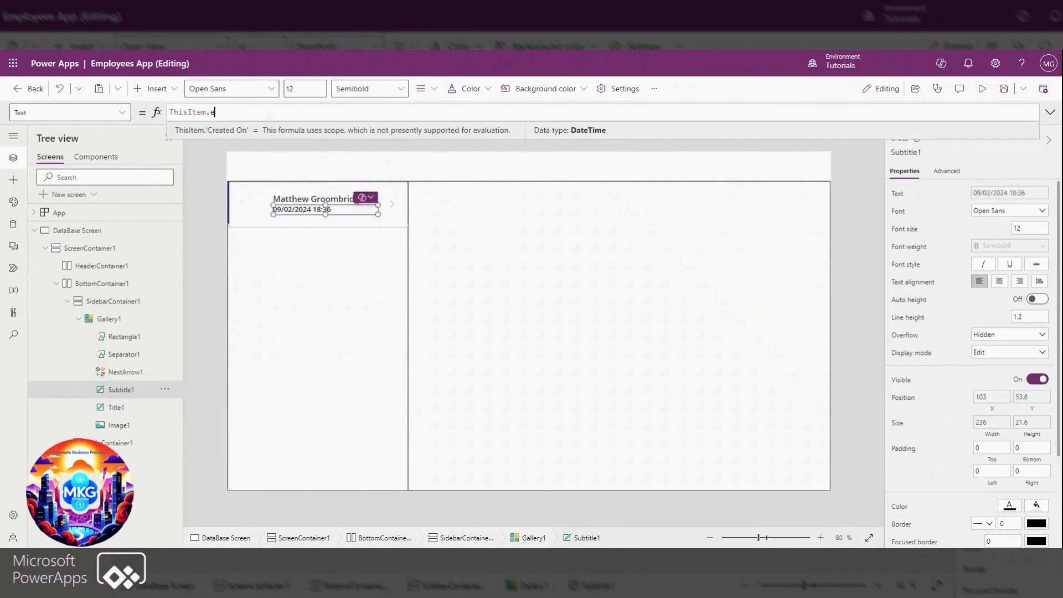
text(mpl)
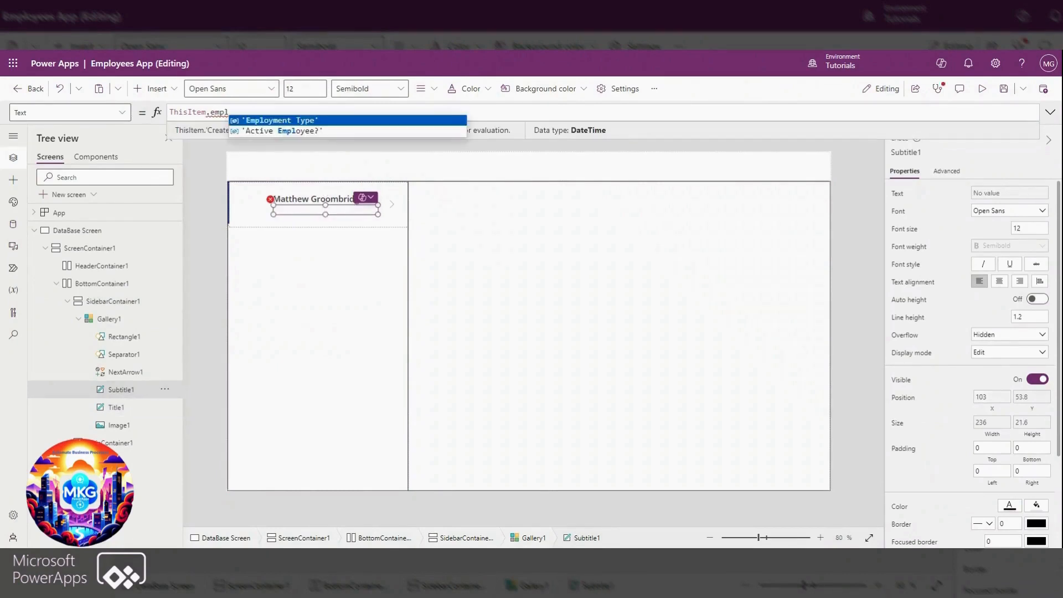
click(258, 121)
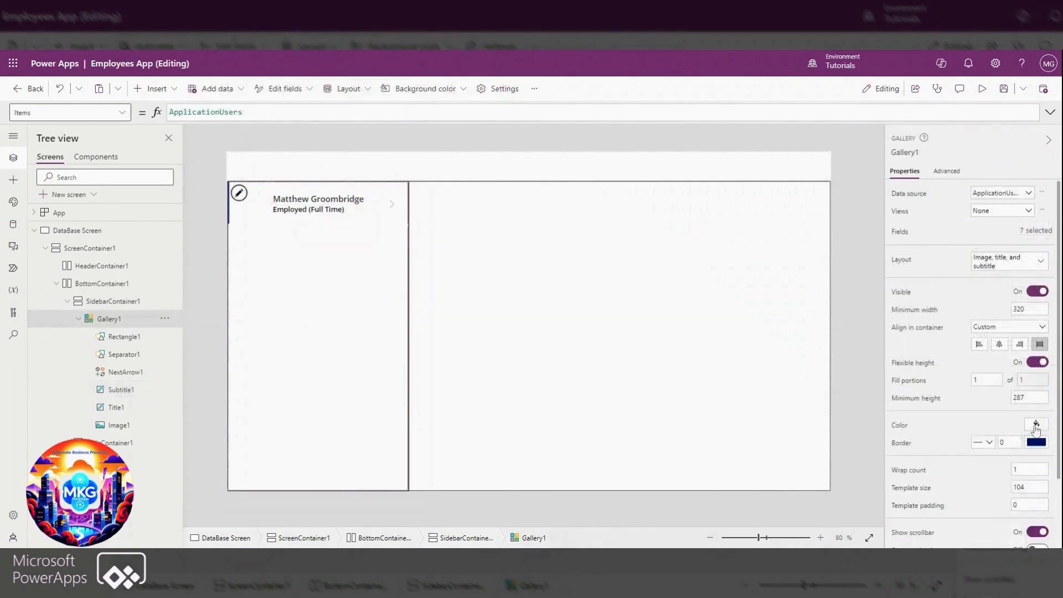
Fill SidebarContainer1 with a light blue colour and delete the separator line from the gallery
click(111, 301)
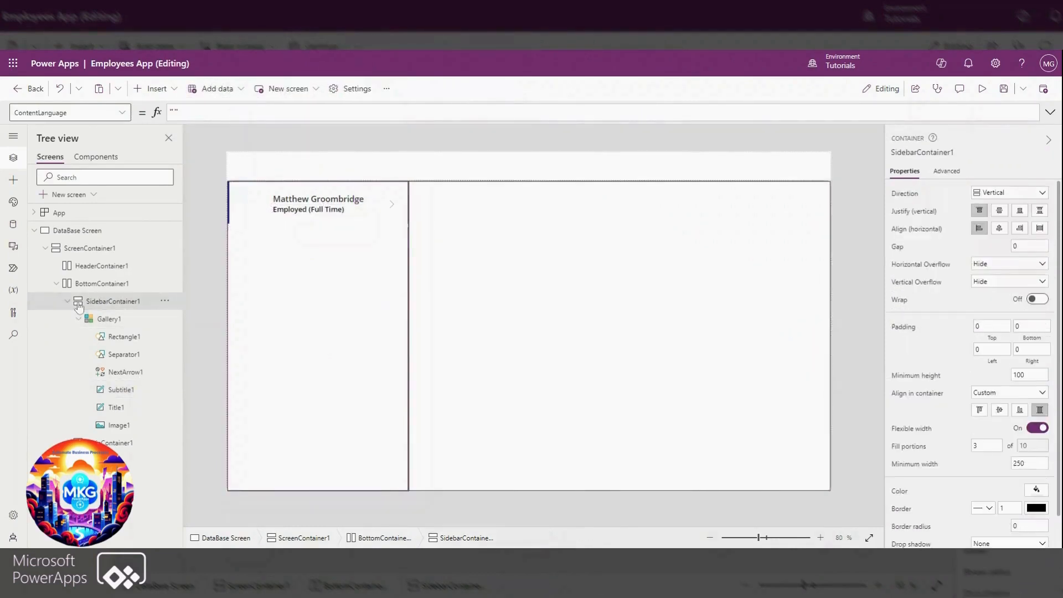
click(346, 227)
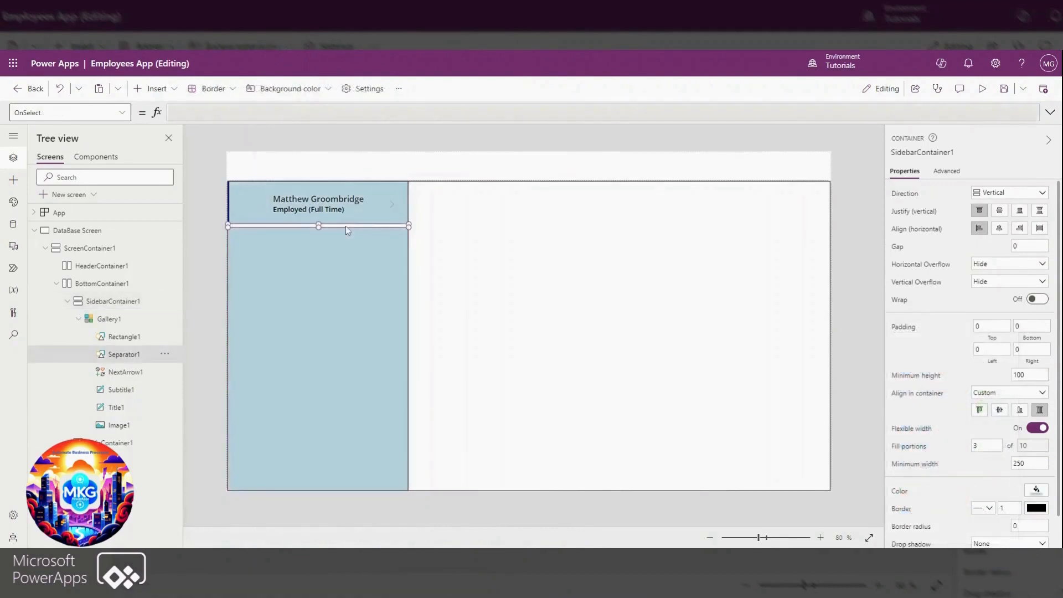
key(Delete)
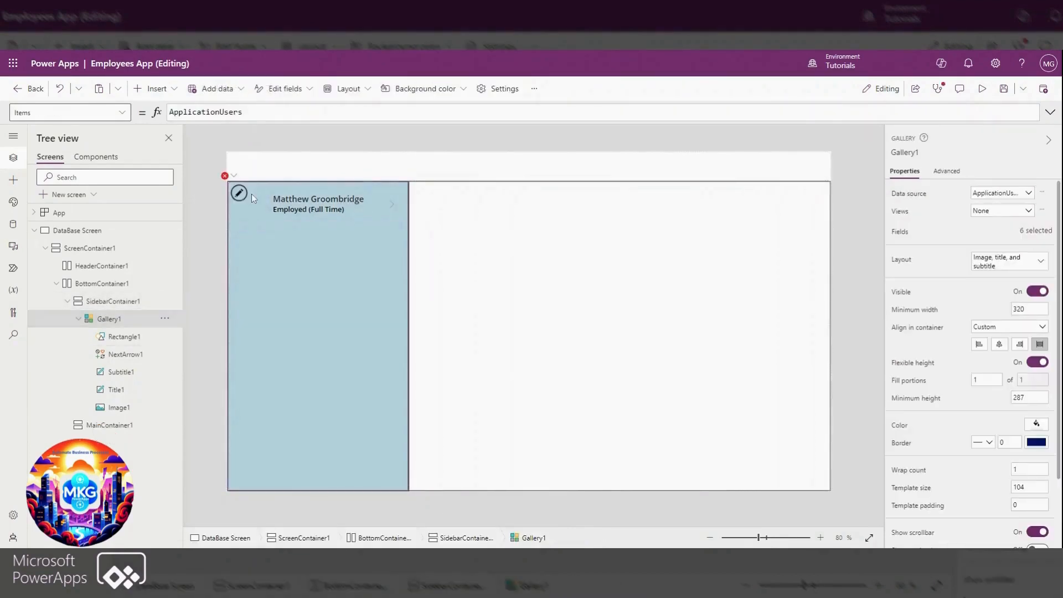
Fix Rectangle1's height formula by reducing it to Parent.TemplateHeight, and recolour the rectangle's fill with a theme colour
click(233, 175)
click(239, 191)
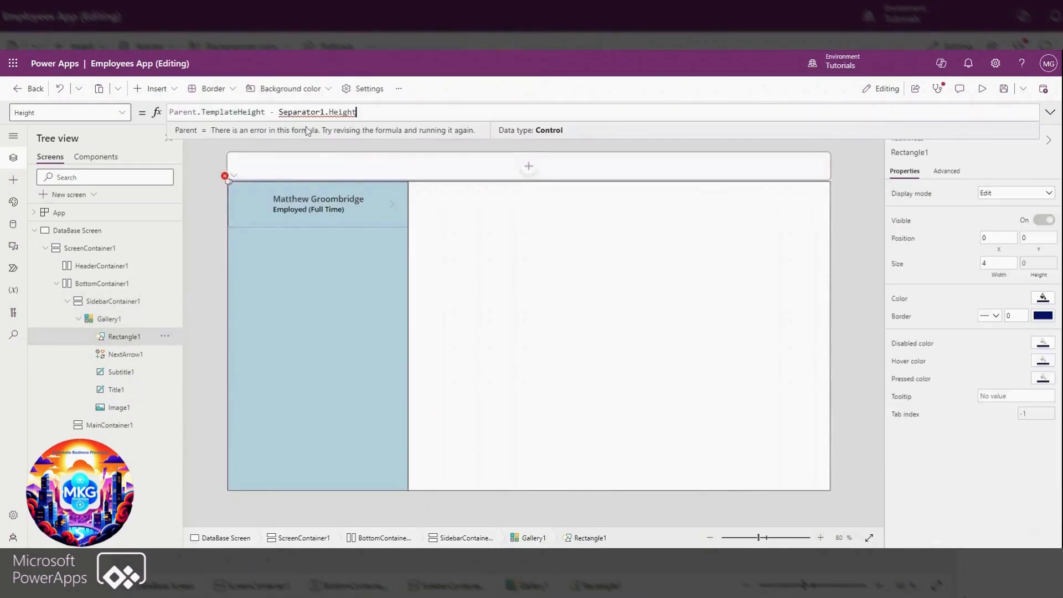
drag(357, 112, 269, 112)
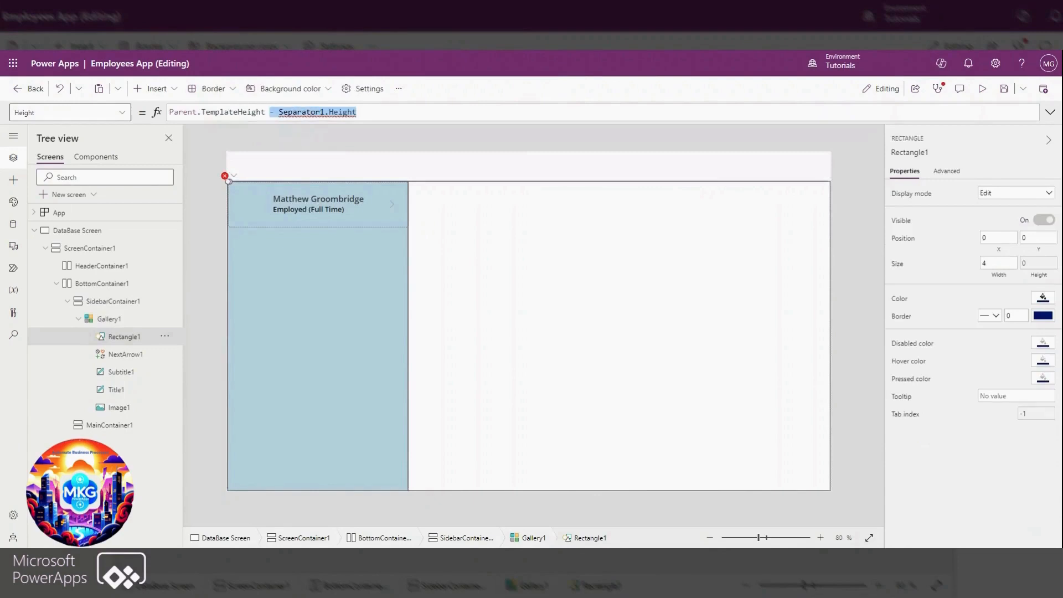
key(BackSpace)
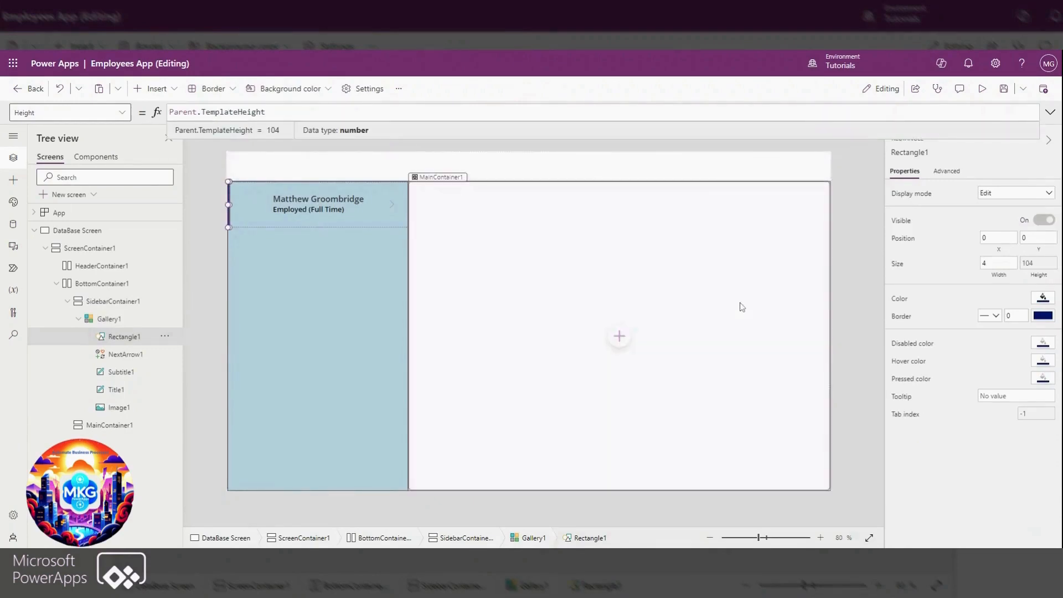
click(1044, 299)
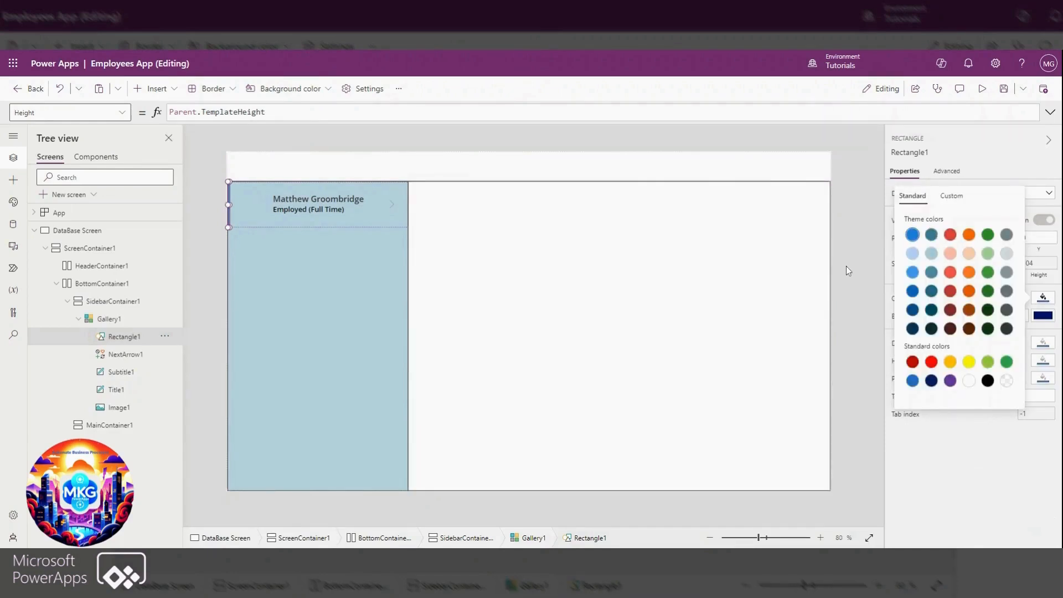
Make the gallery image circular by setting its border radius to 72
click(250, 203)
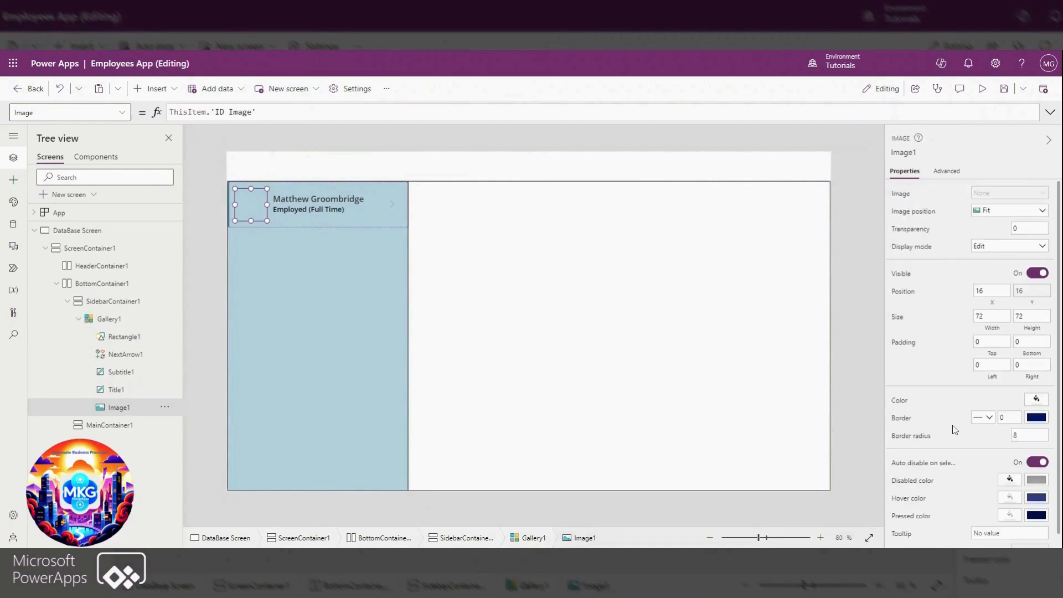
click(1030, 435)
text(72)
click(984, 451)
Give the gallery image a border of thickness 1 in the teal theme colour RGBA(62, 128, 149, 1)
click(999, 419)
text(1)
click(973, 404)
click(1034, 419)
click(928, 357)
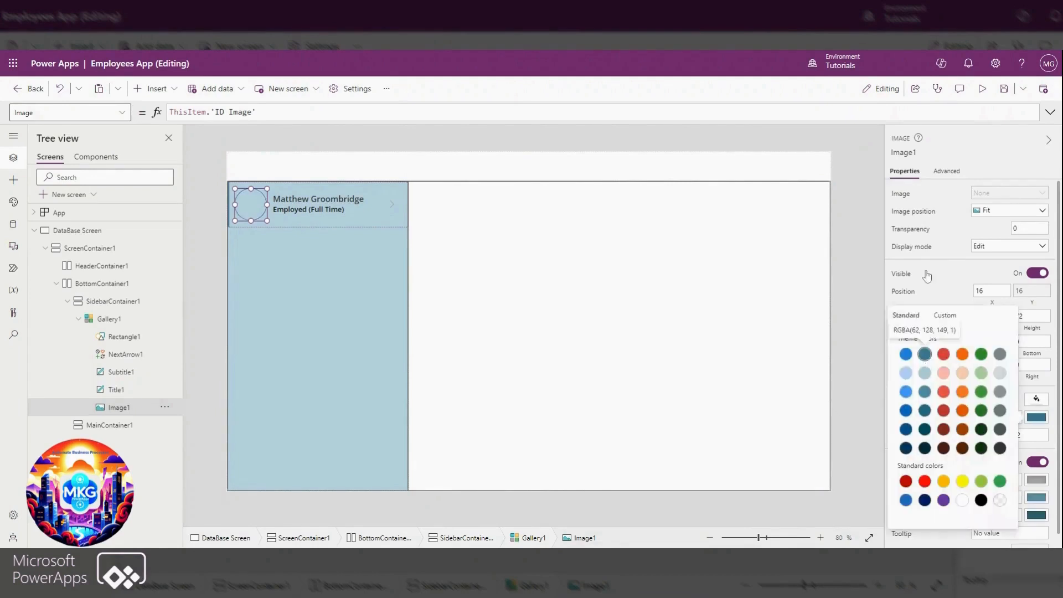
click(860, 331)
click(860, 331)
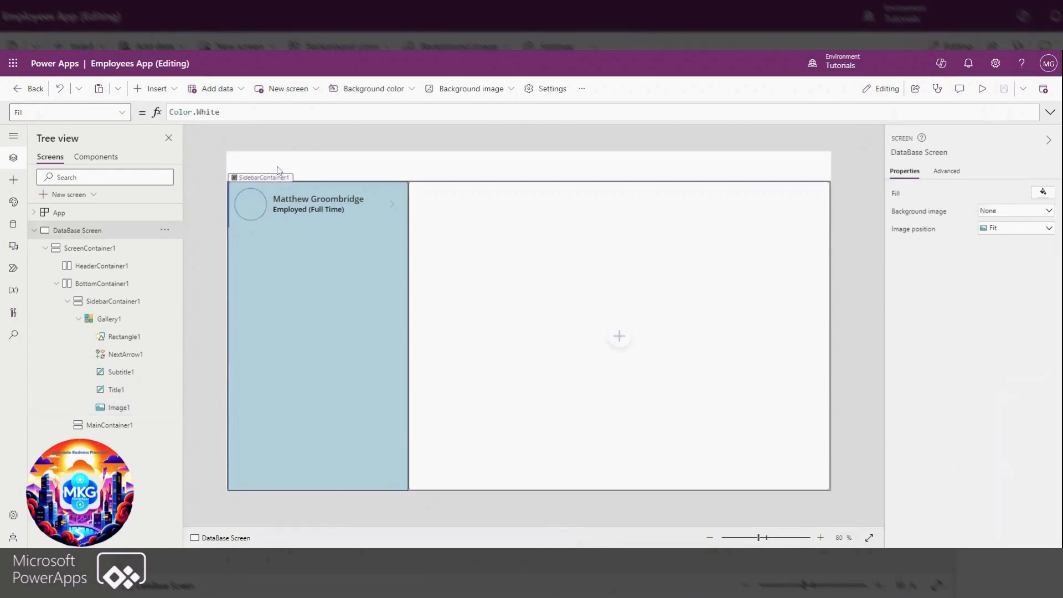
Set the transition of the sidebar gallery to Pop
click(340, 267)
scroll(914, 449, down, 2)
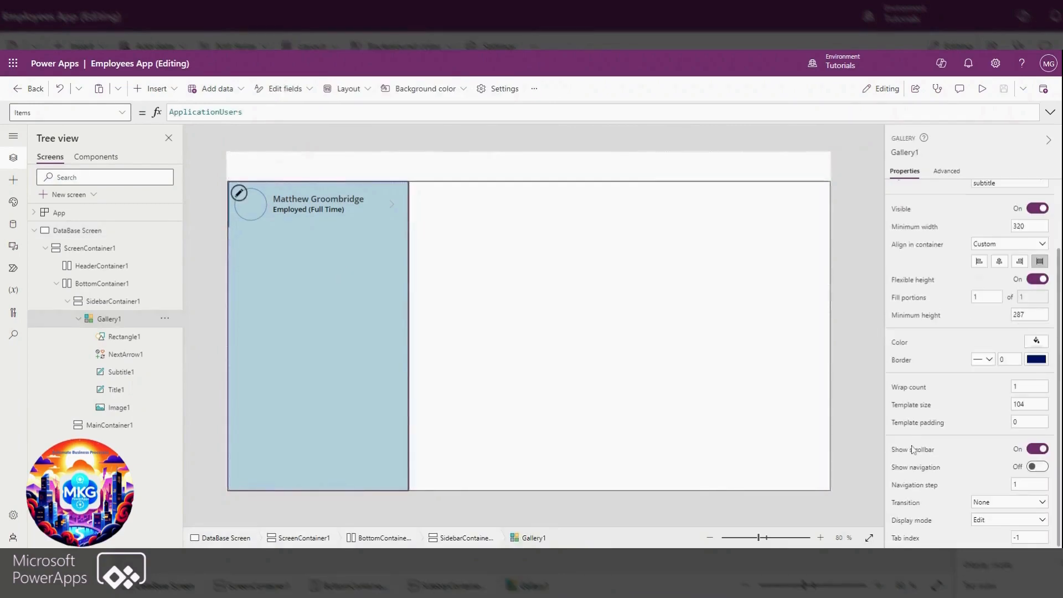
click(1005, 504)
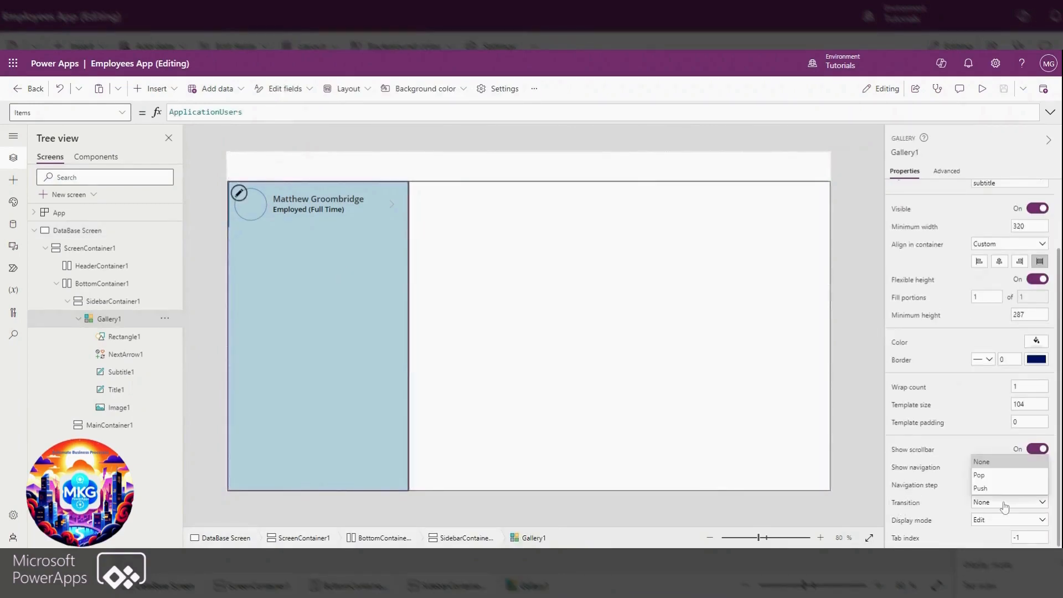
click(996, 478)
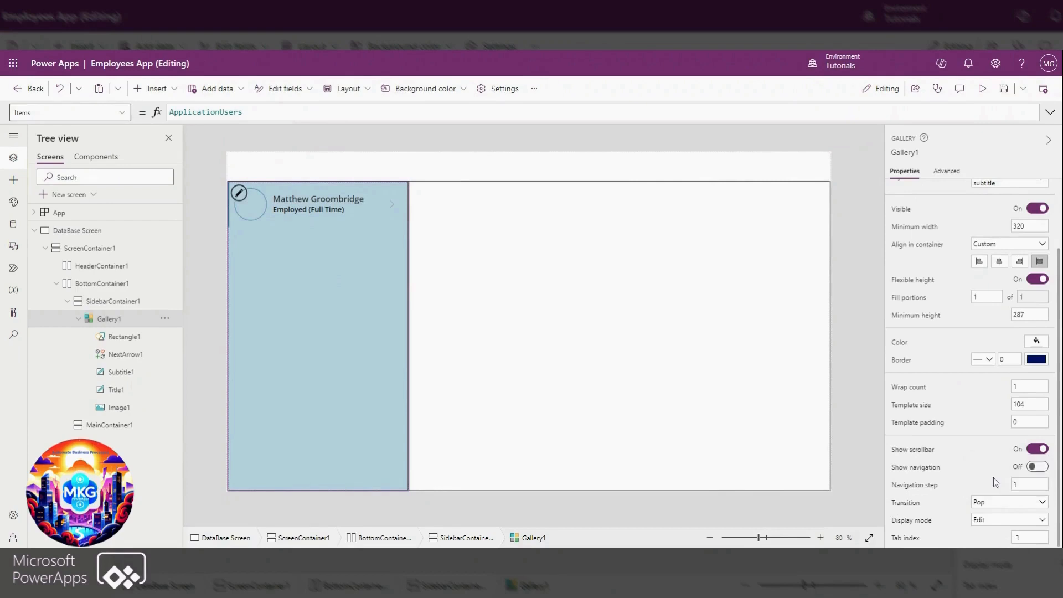
Preview the app to check the gallery's transition effect, and return to editing
click(983, 89)
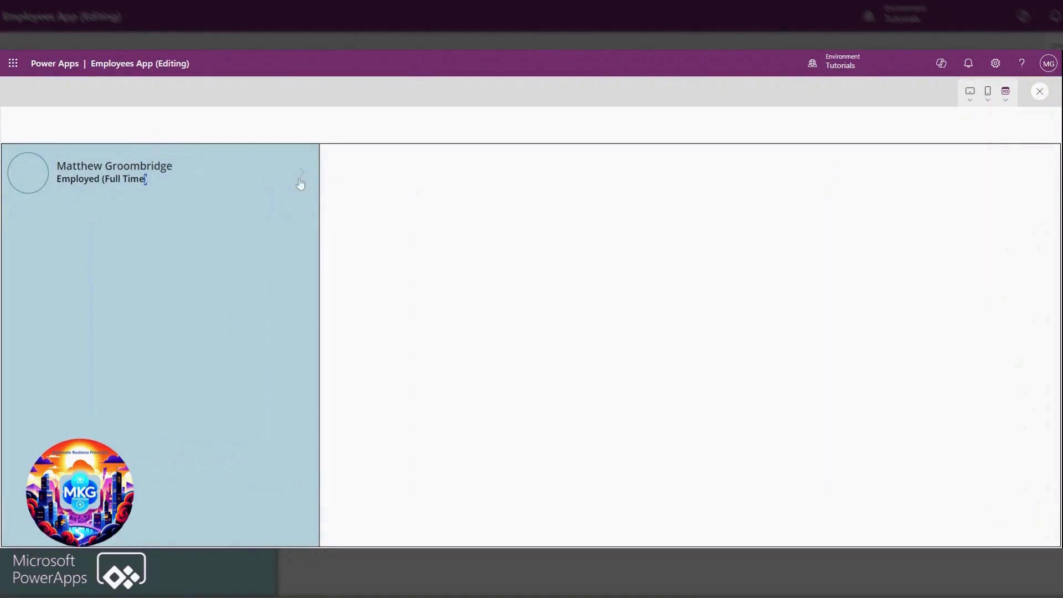
click(1041, 92)
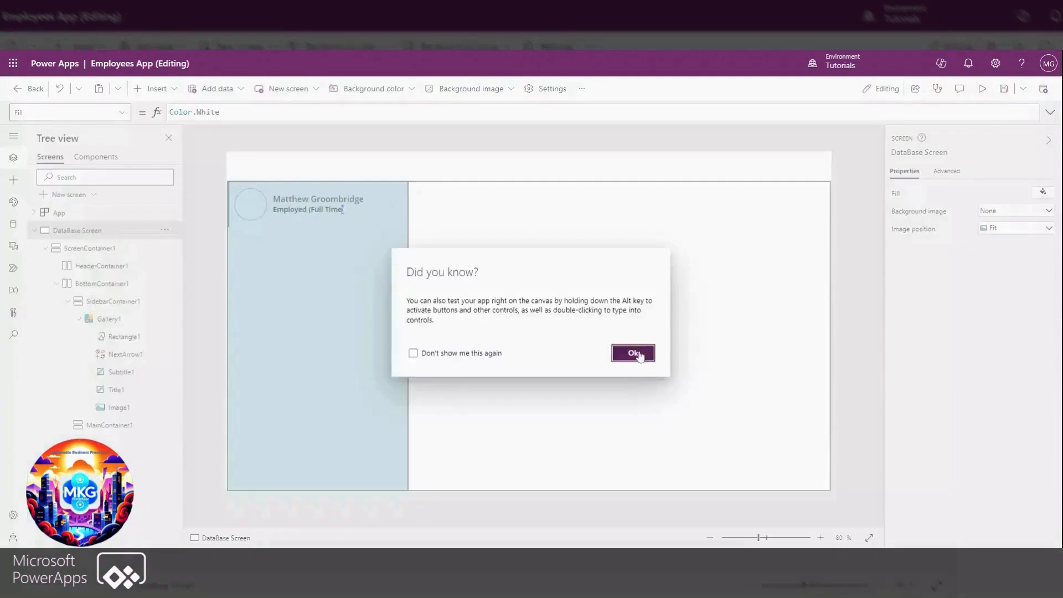
click(633, 353)
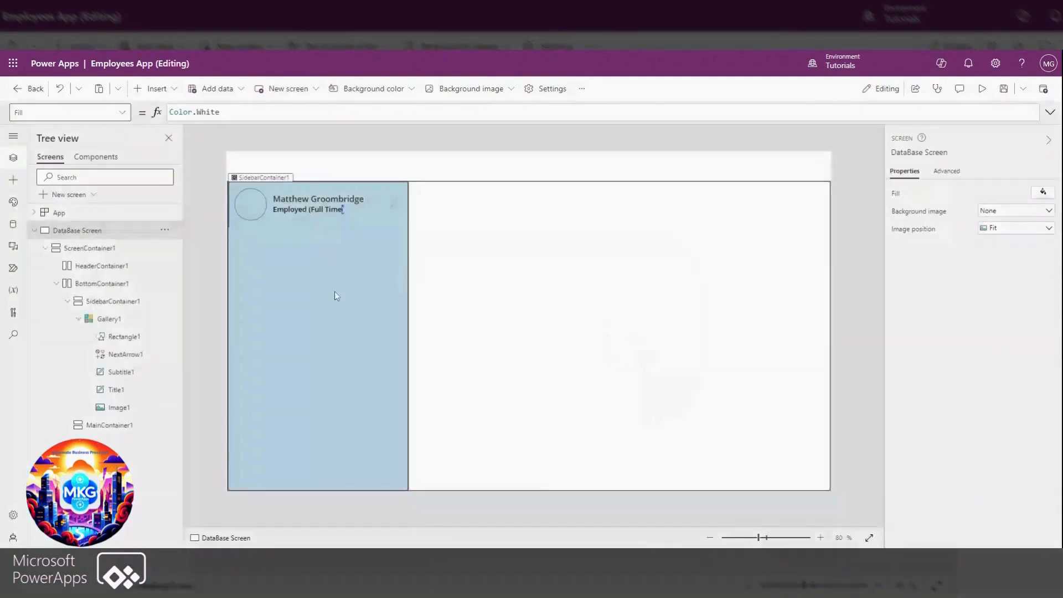
Insert a horizontal container into MainContainer1 and turn off its flexible height
click(527, 300)
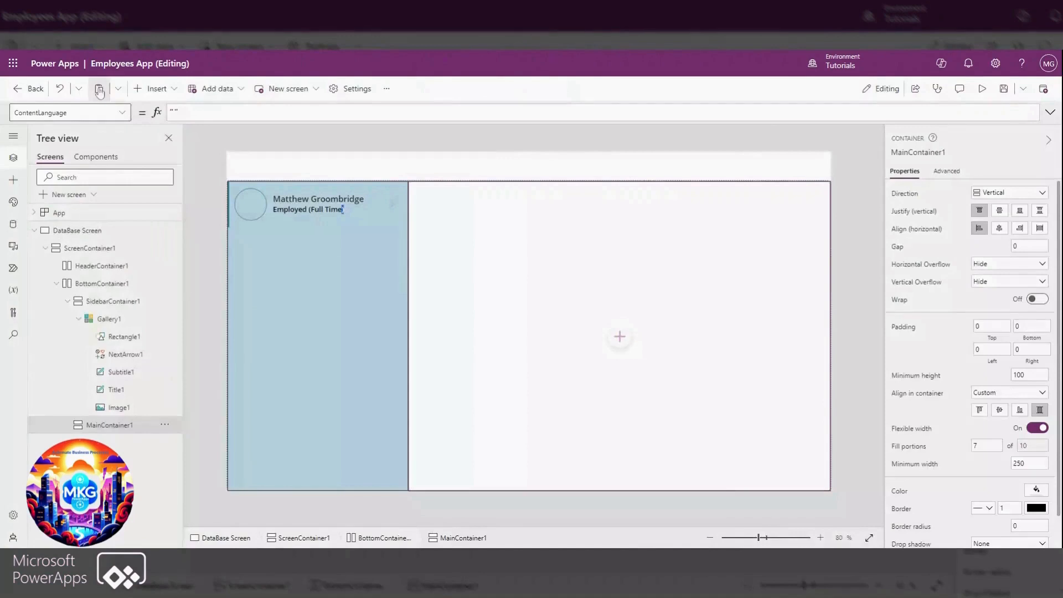
click(158, 90)
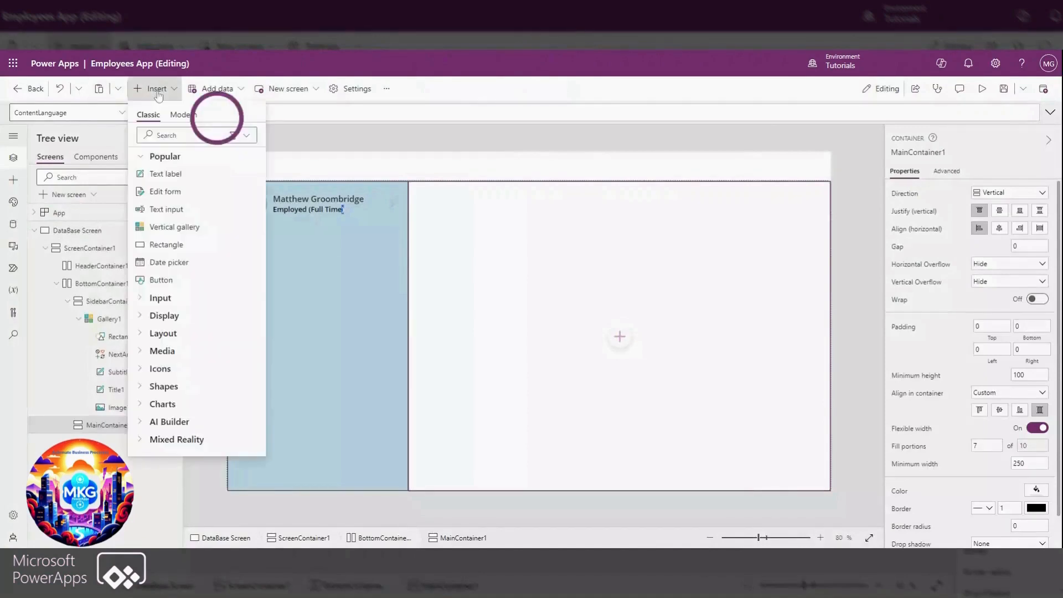
click(142, 157)
click(144, 211)
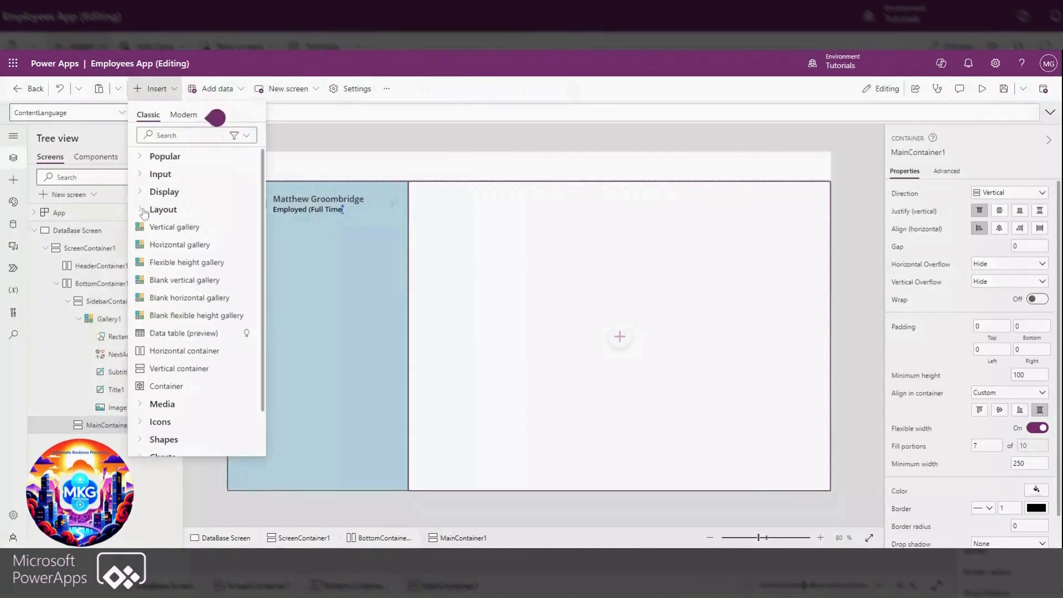
click(212, 351)
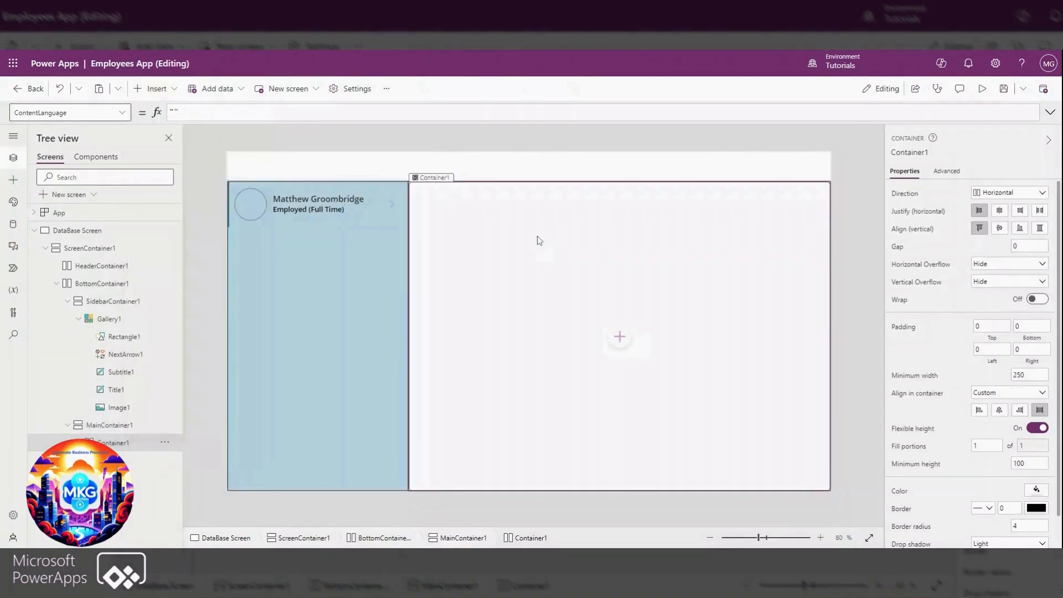
click(1037, 428)
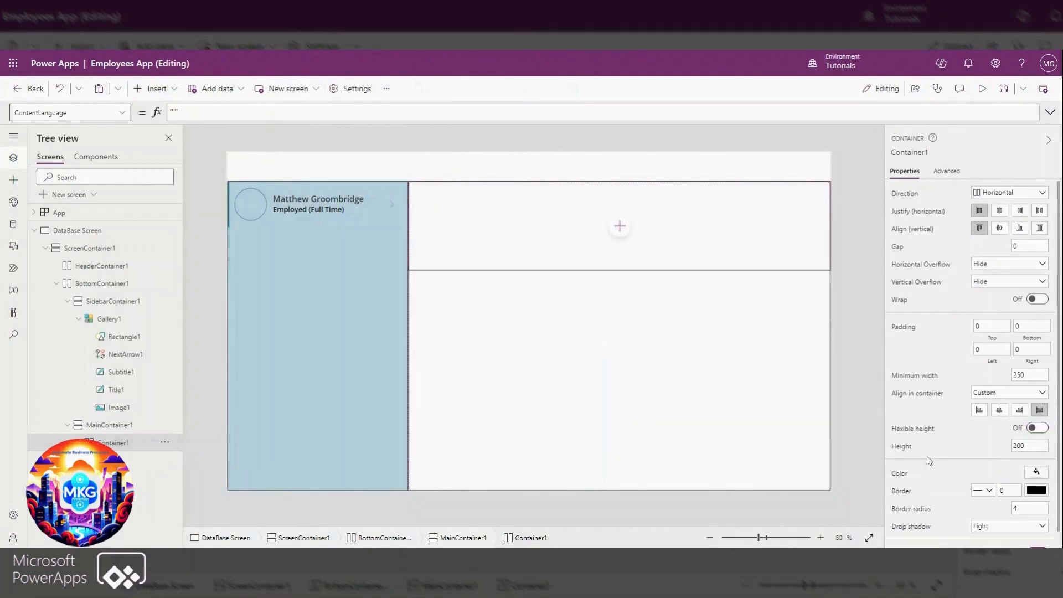
Style the new container with border radius 0, no drop shadow, a height of 40 and a light blue fill
click(1014, 508)
text(0)
click(991, 528)
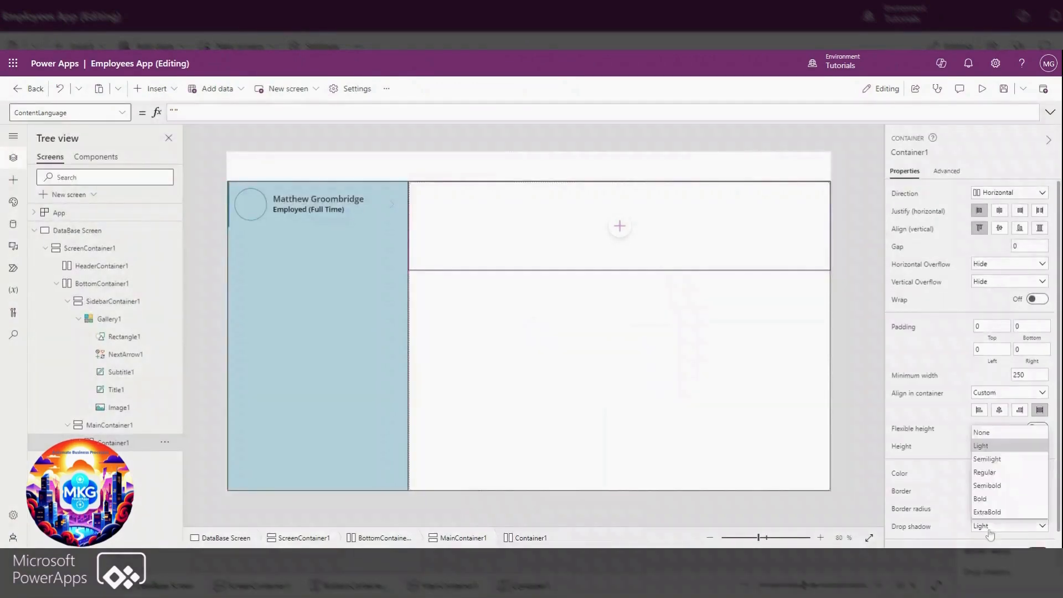
click(987, 432)
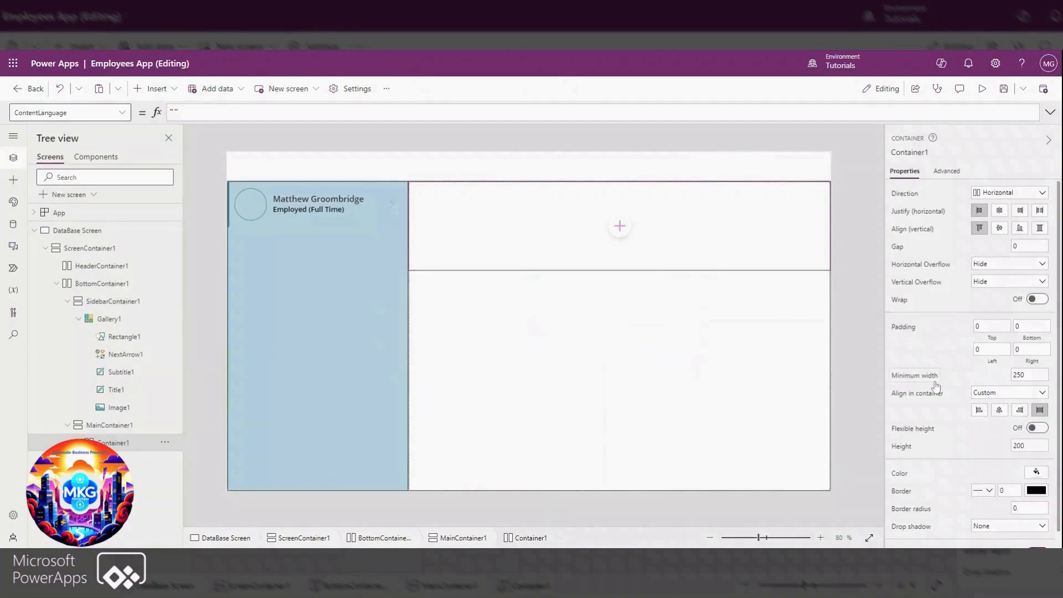
click(965, 372)
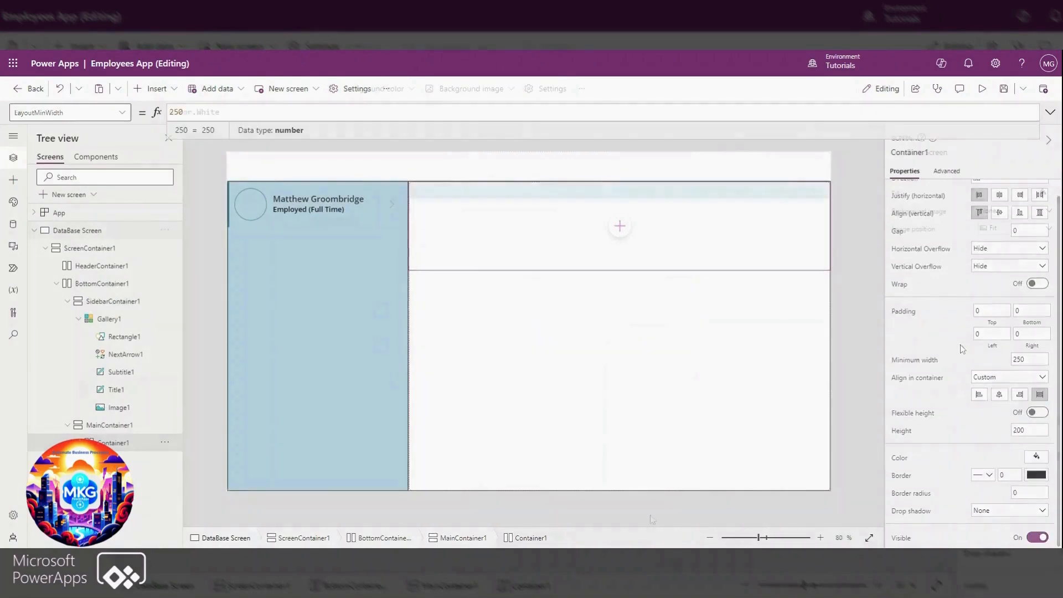
click(875, 265)
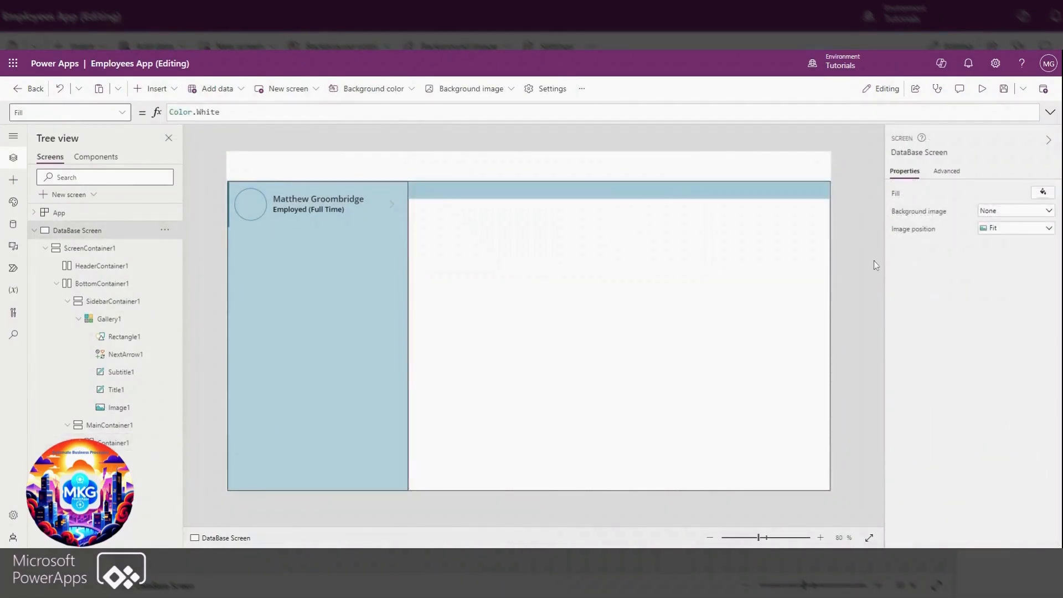
Insert a text label into the light blue Container1 strip
click(443, 200)
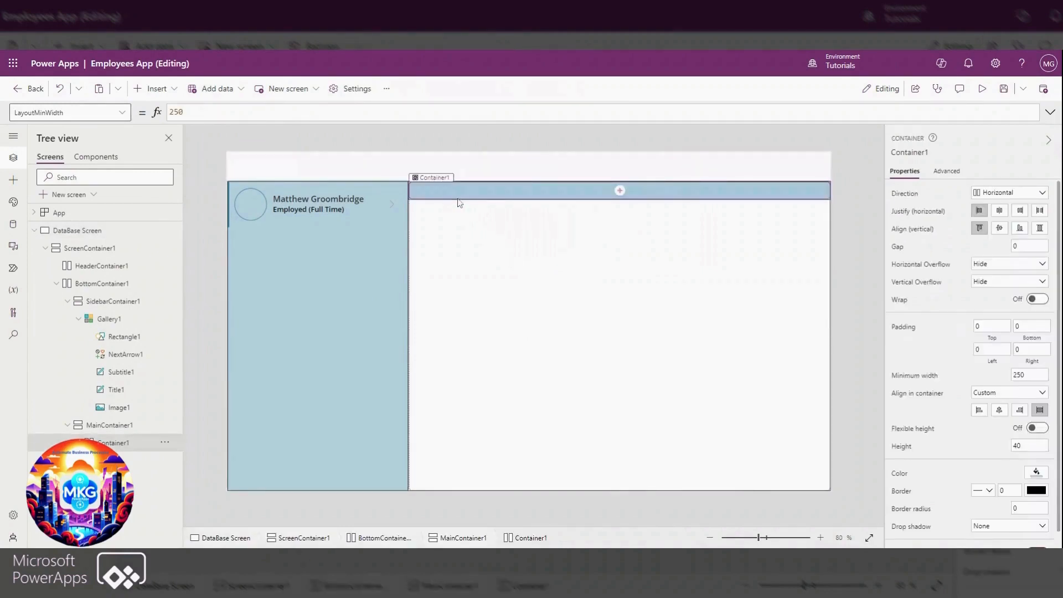
click(149, 94)
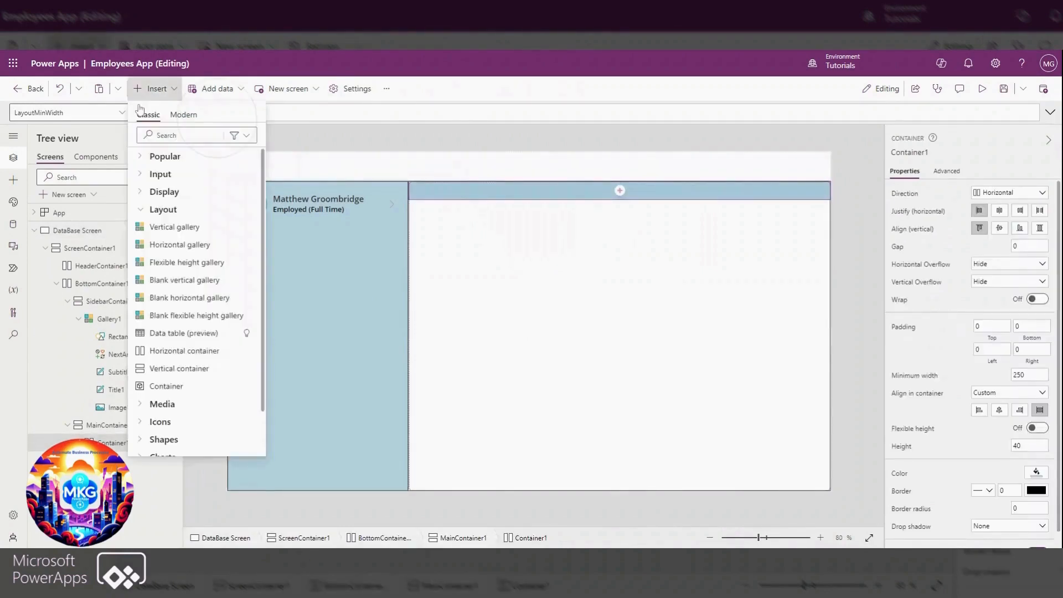
click(141, 159)
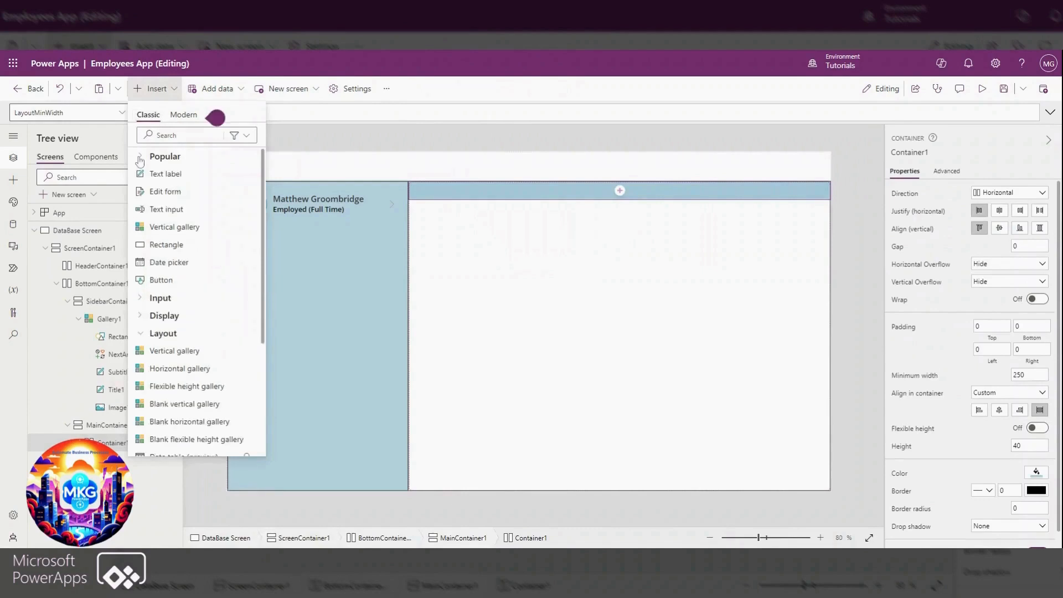
click(226, 180)
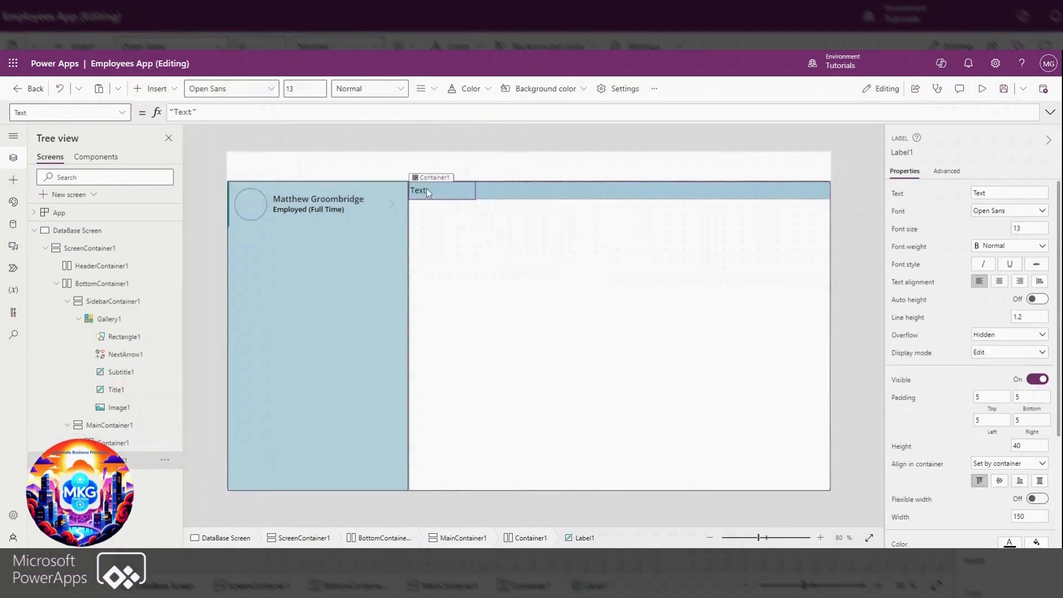
Give the new label flexible width with a minimum width of 100
click(1038, 499)
click(1012, 534)
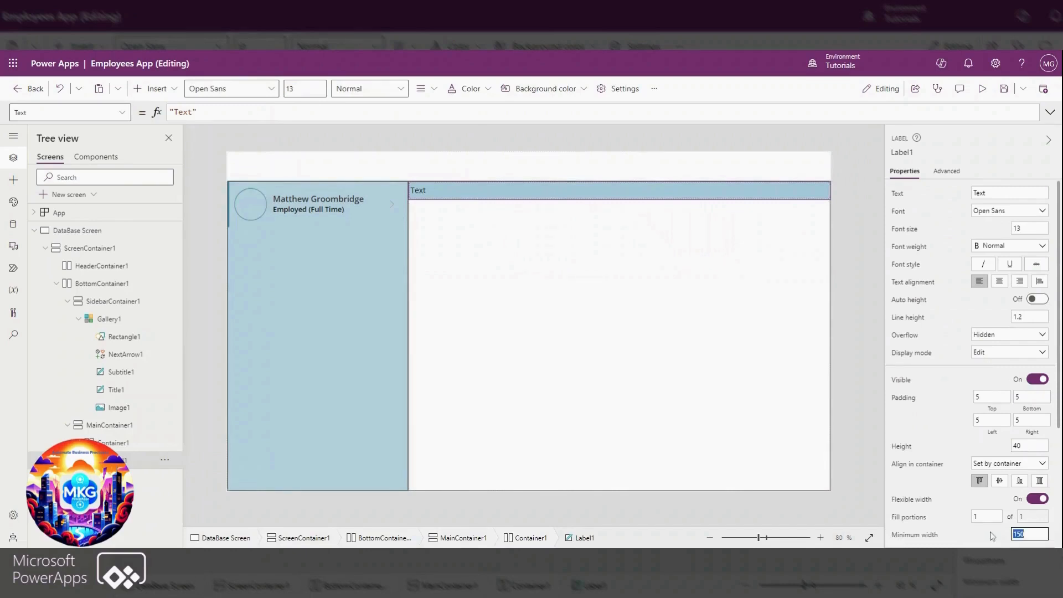
text(100)
click(978, 534)
Rename the gallery to UsersGal and set the label's Text formula to UsersGal.Selected.'Full Name'
click(268, 298)
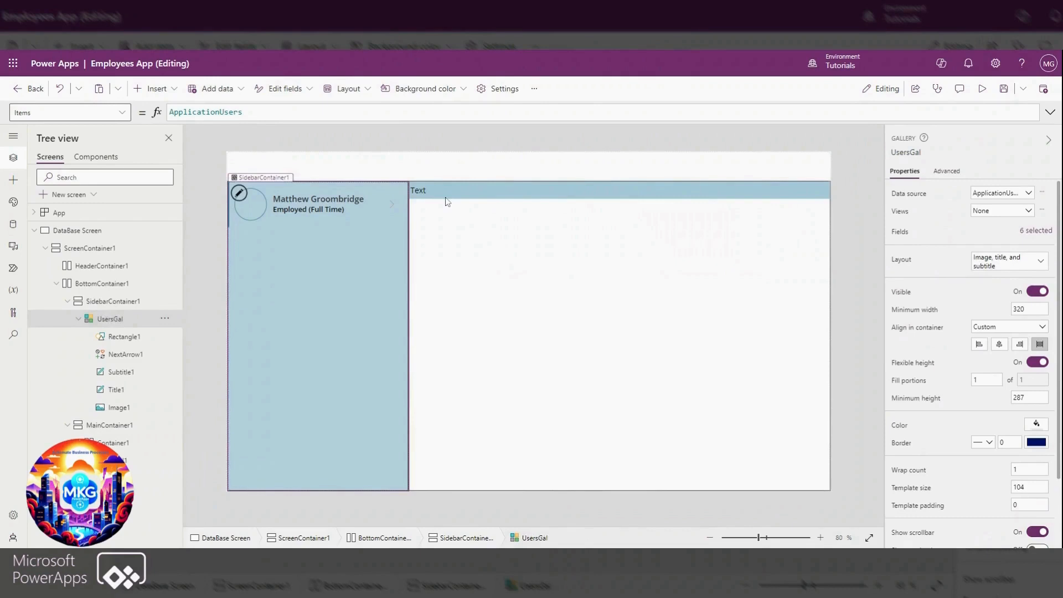
click(448, 200)
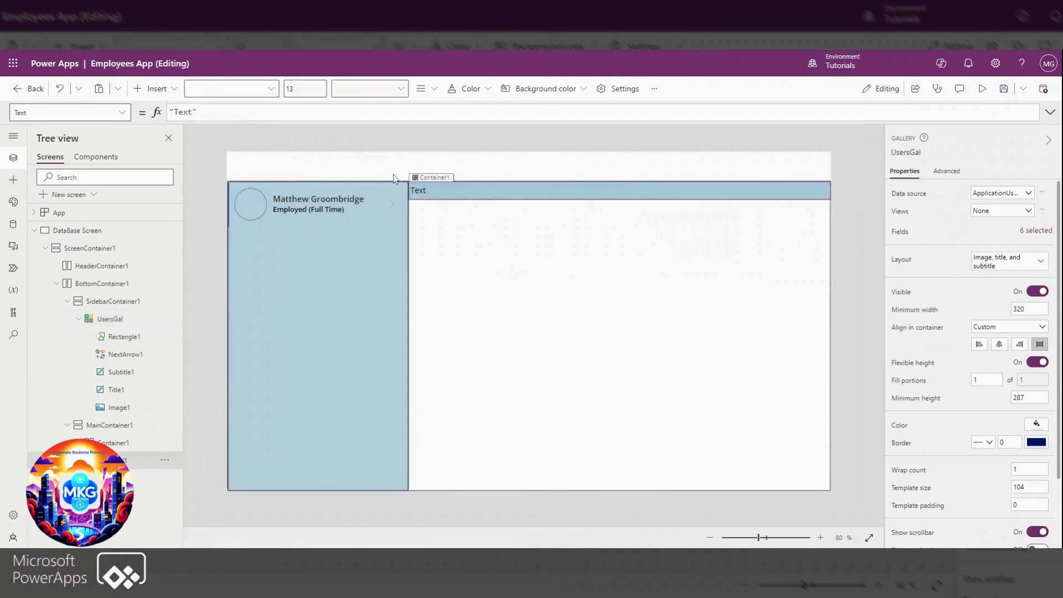
click(196, 112)
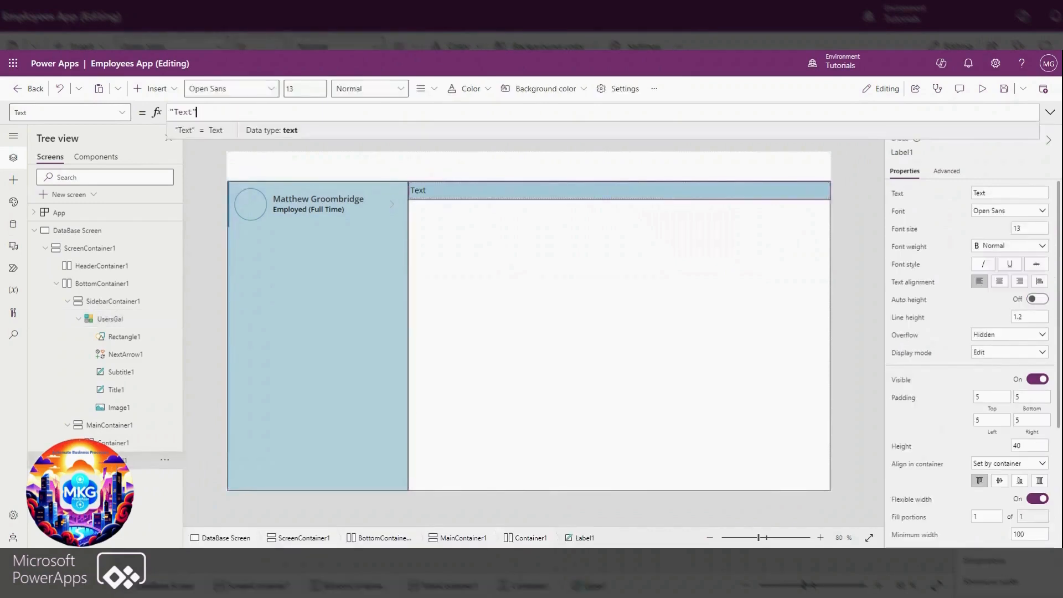
key(ctrl+a)
text(us)
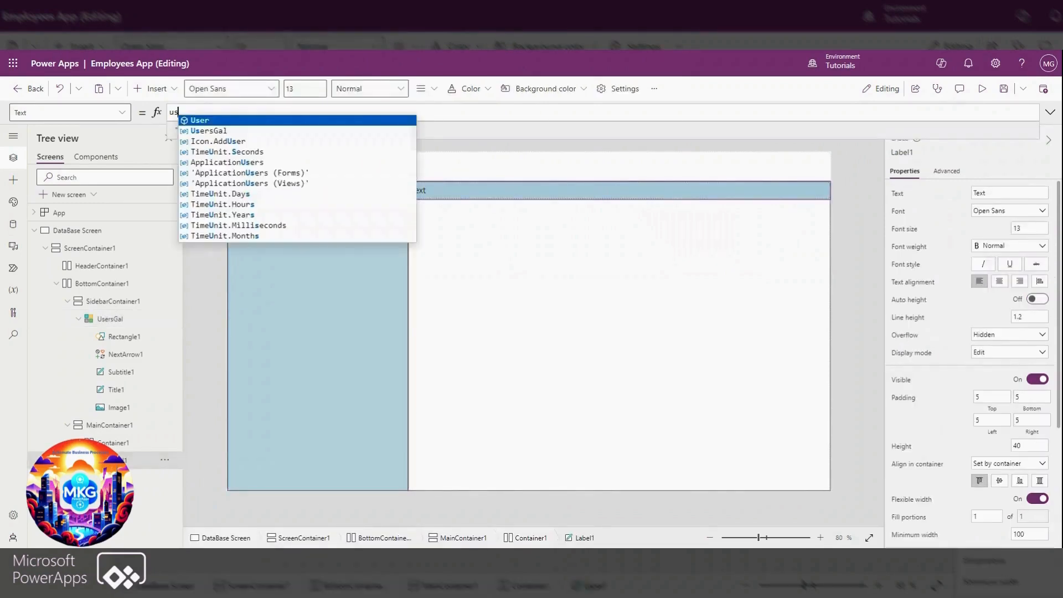
text(ersGal.Selected.'Full Name)
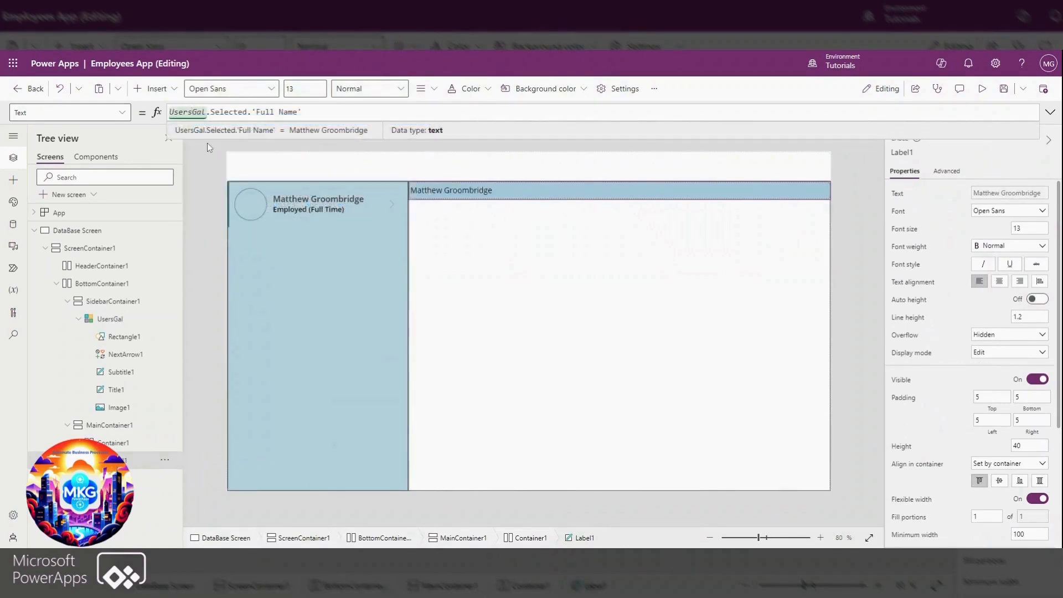
Set the font weight of the full-name label to Bold
click(468, 192)
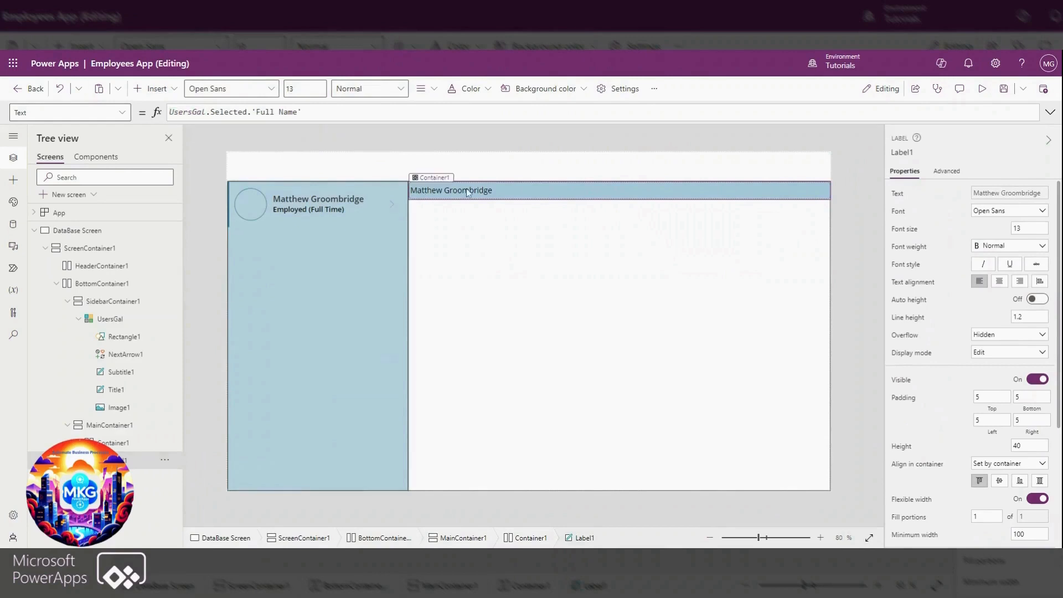
click(1018, 247)
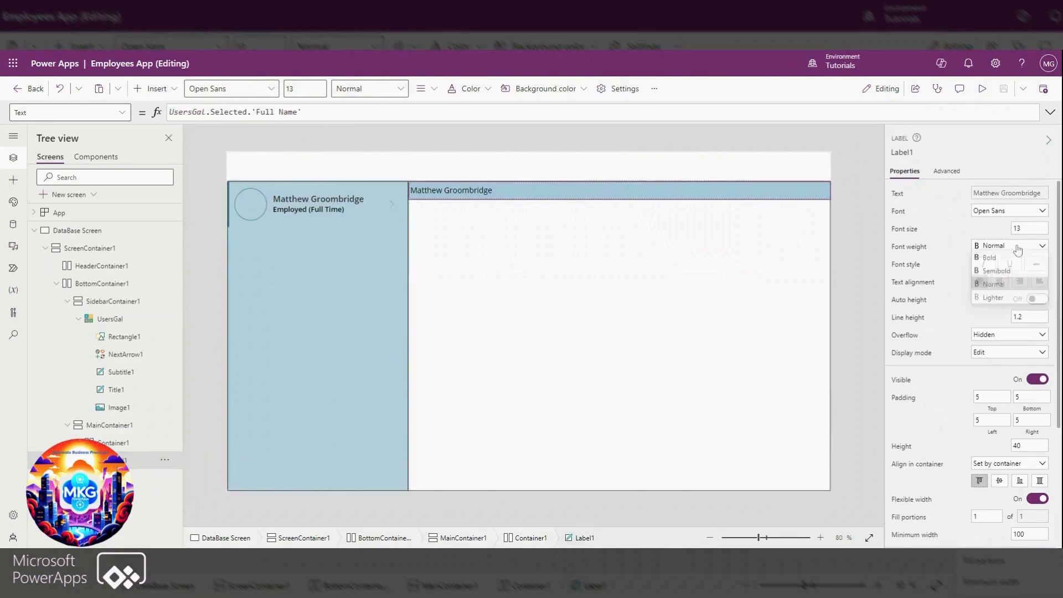
click(991, 257)
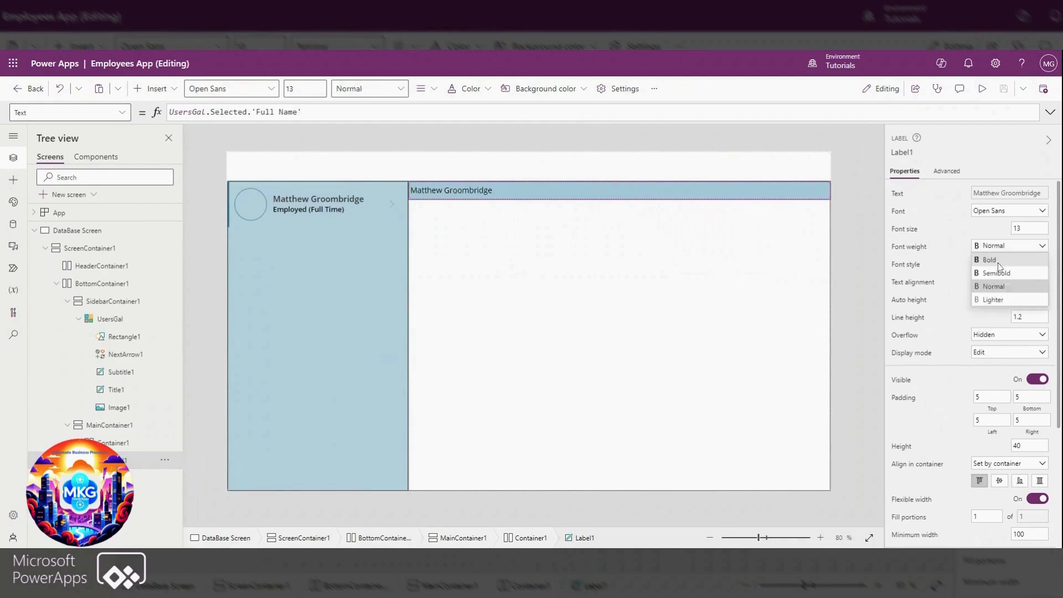
click(994, 259)
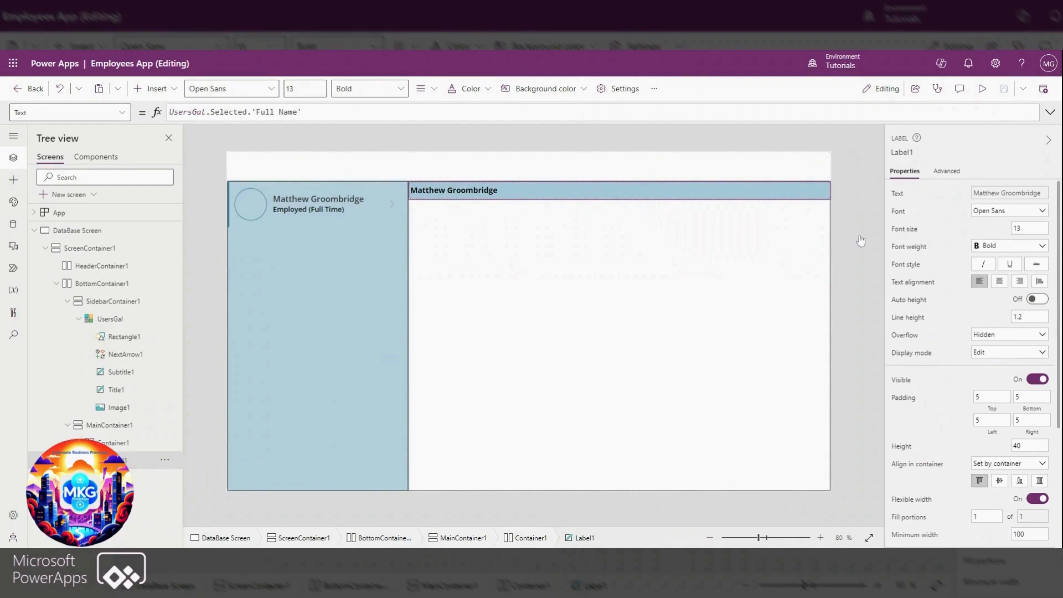
Insert a modern Form into MainContainer1 below the name strip
click(625, 348)
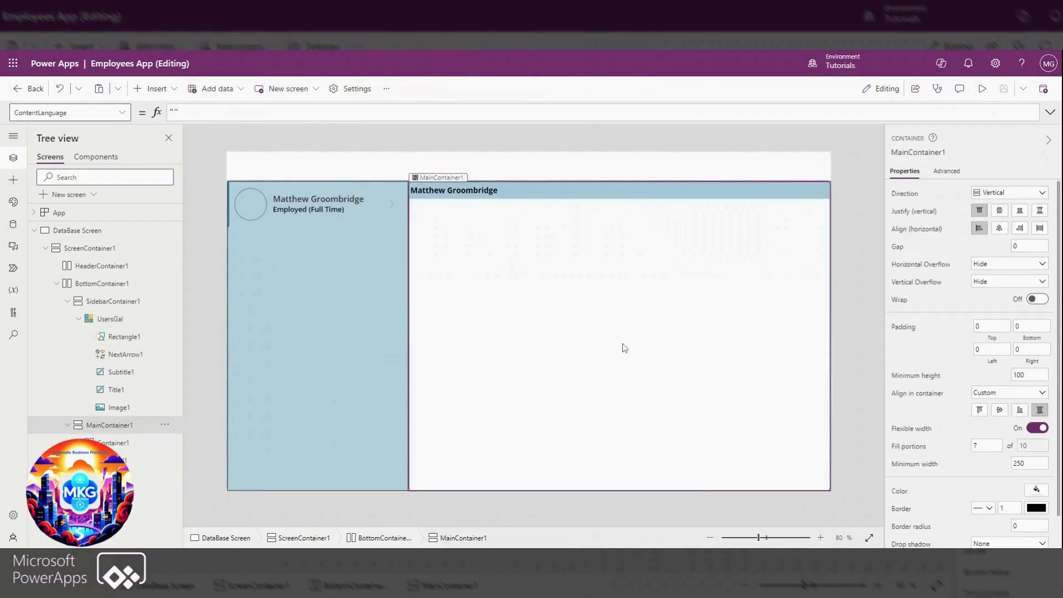
click(147, 90)
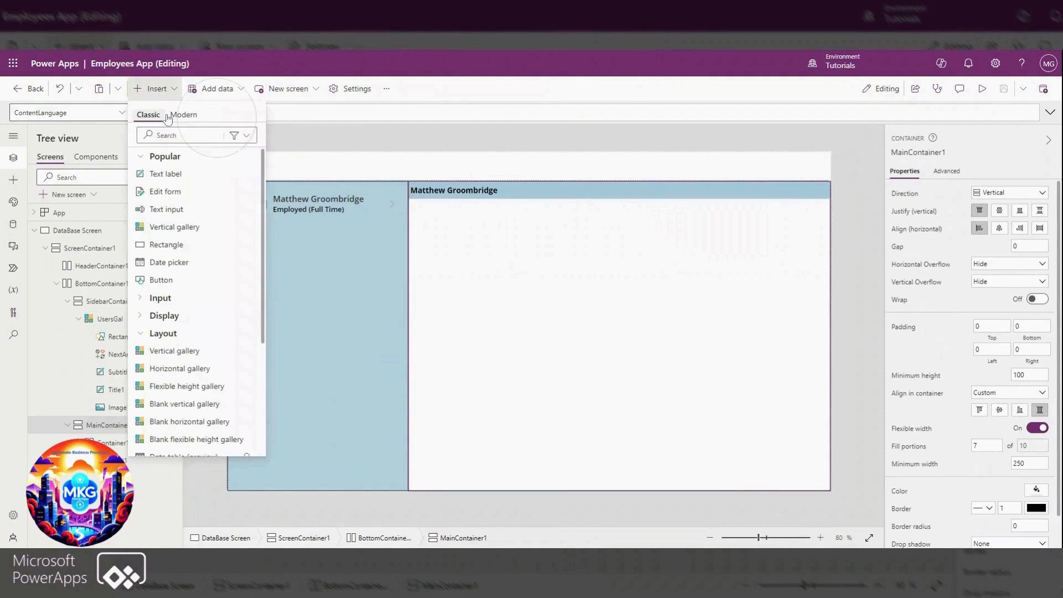
click(176, 114)
click(141, 156)
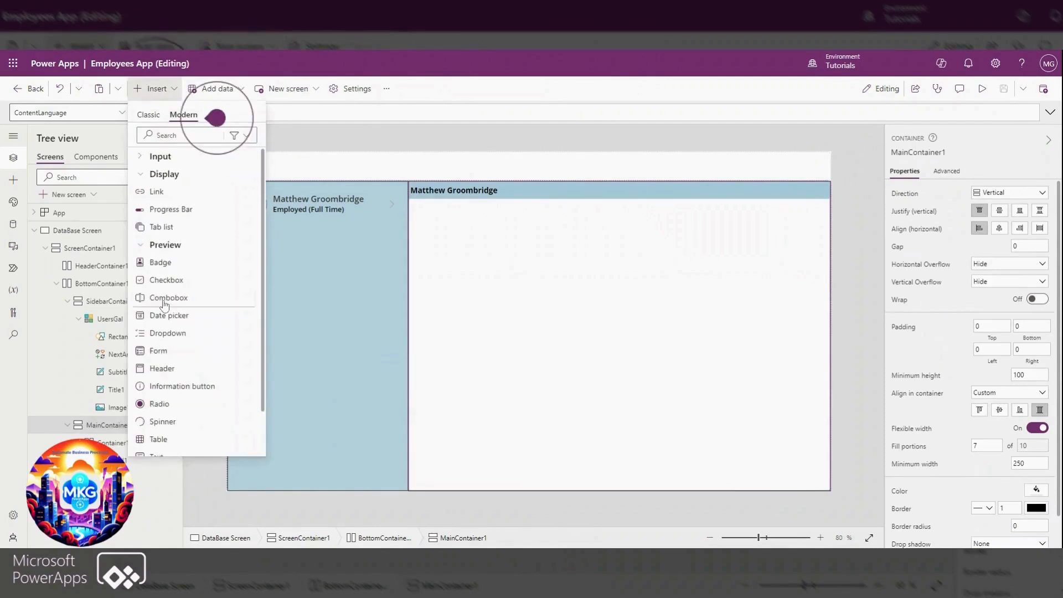
click(154, 351)
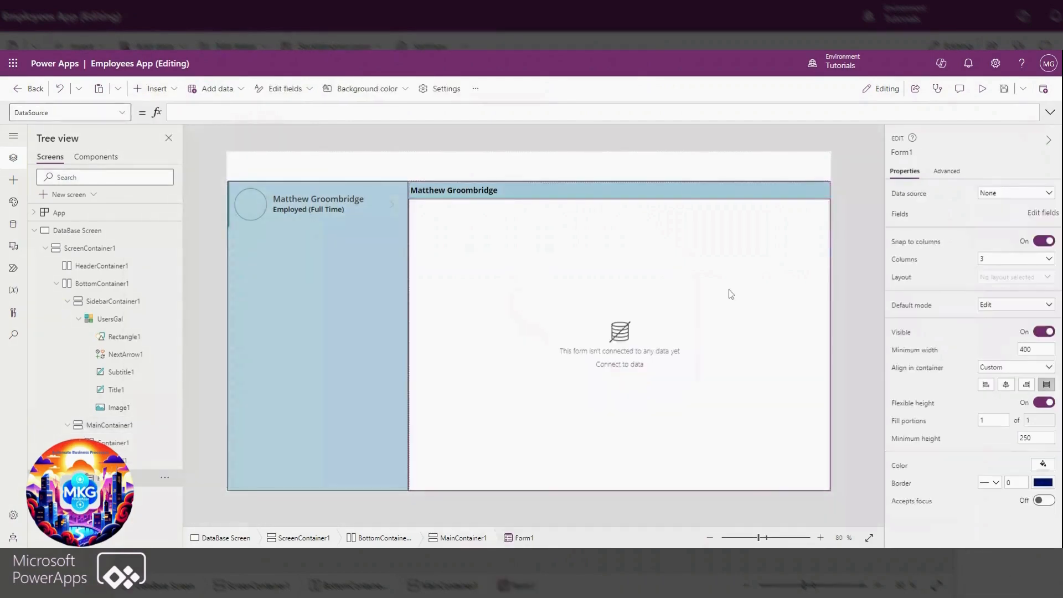
Set the form's minimum width to 250 and keep its minimum height at 250
click(1021, 349)
text(250)
click(1016, 438)
click(1019, 439)
key(Right)
click(948, 404)
Fill the form with the light blue theme colour that matches the sidebar
click(1043, 465)
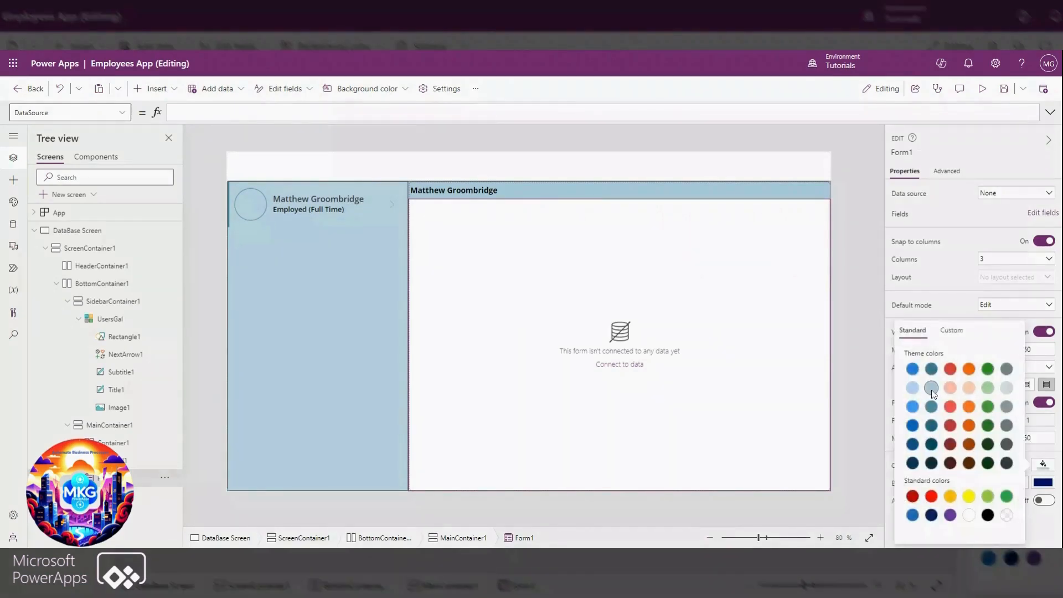
click(932, 389)
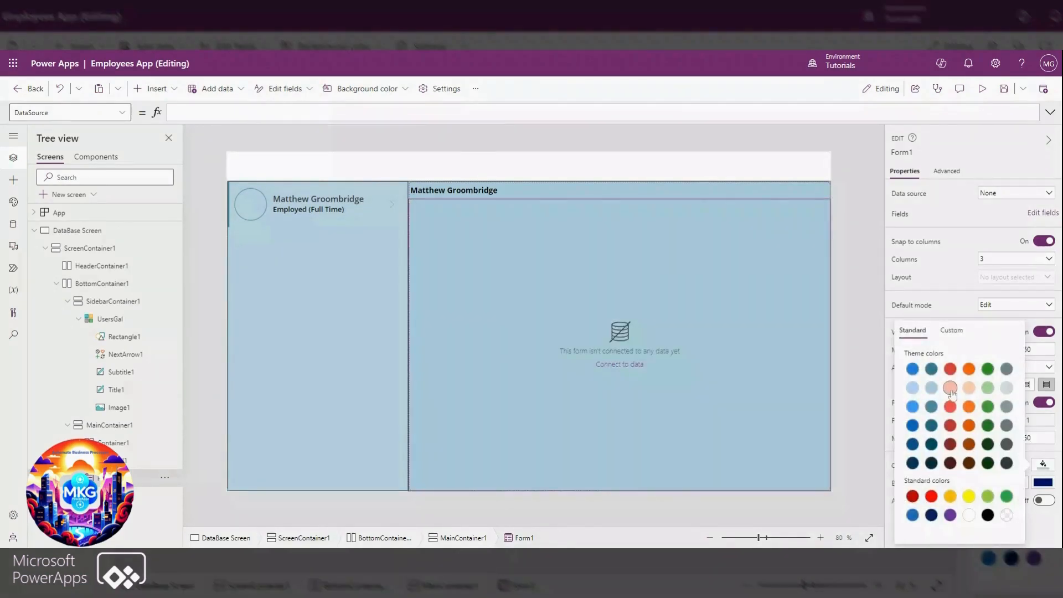
click(949, 308)
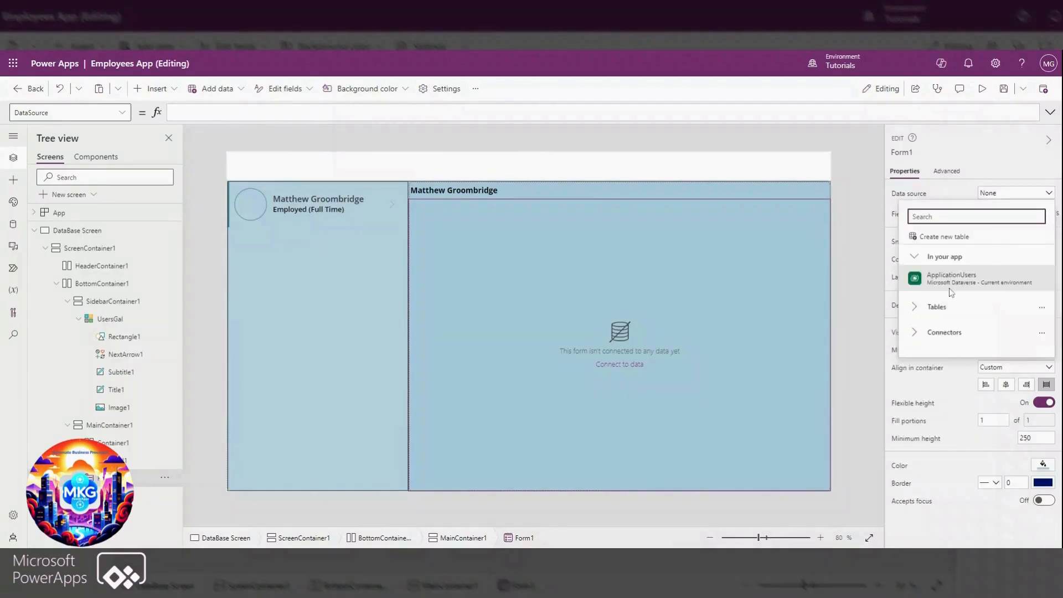
Connect the form to the ApplicationUsers table and remove its Created On card
click(951, 279)
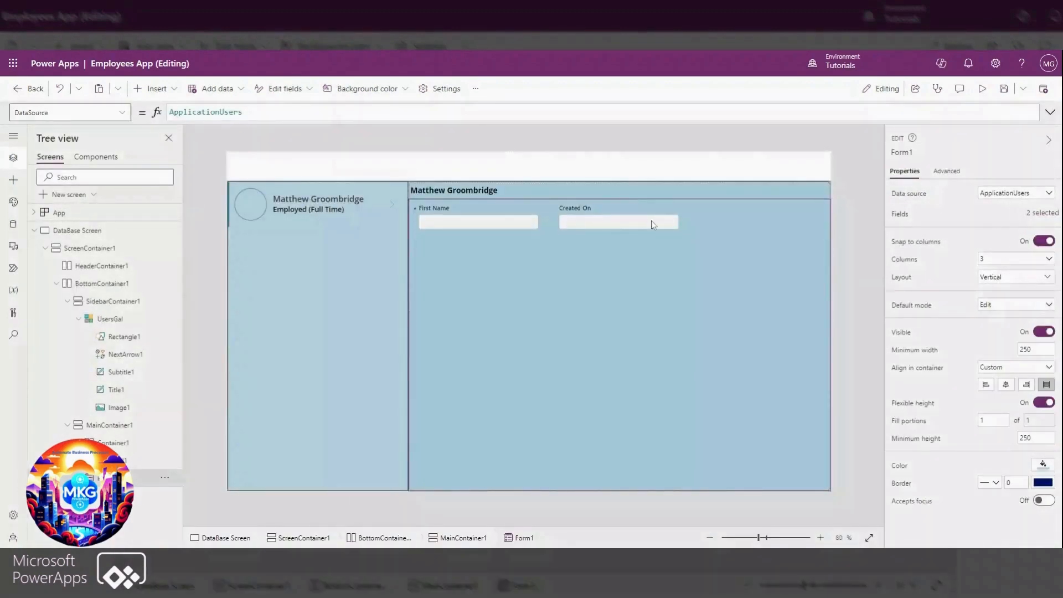
click(652, 224)
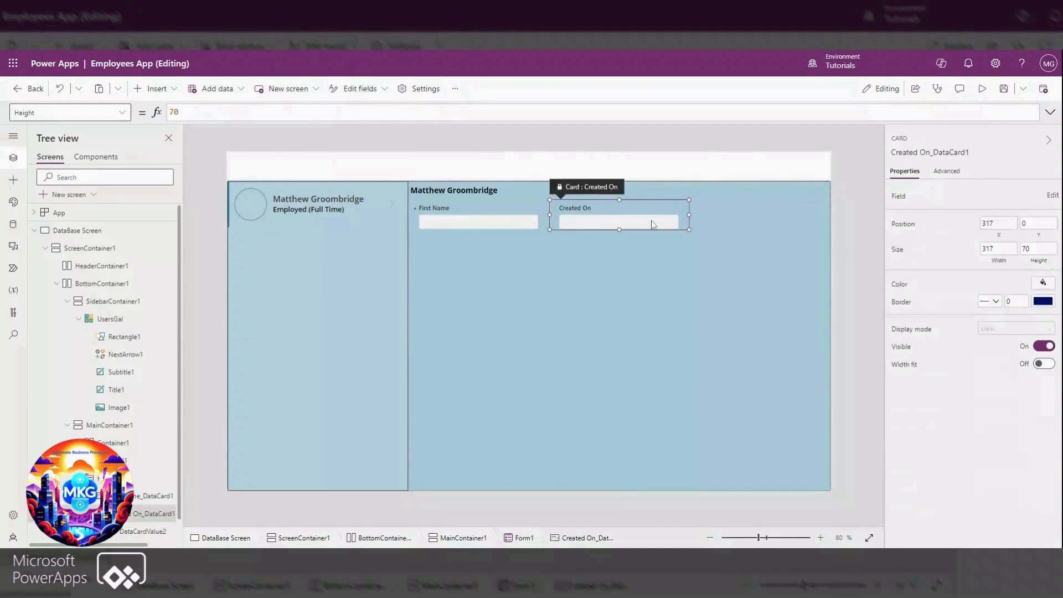
key(Delete)
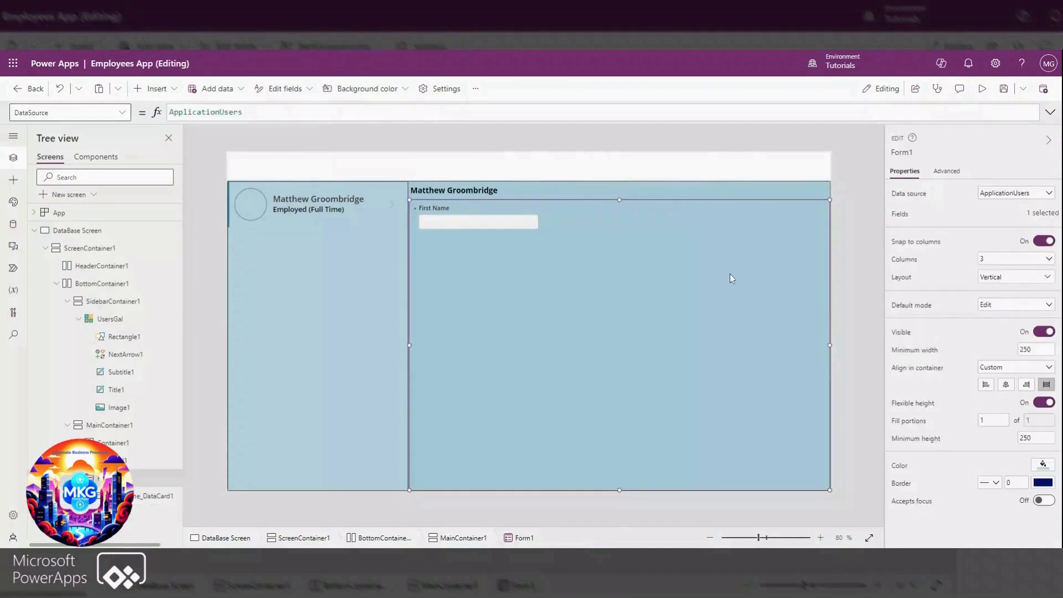
Add the Last Name, Full Name, ID Image, Date Of Birth, Employment Type and Active Employee? fields to the form
click(1012, 221)
click(737, 163)
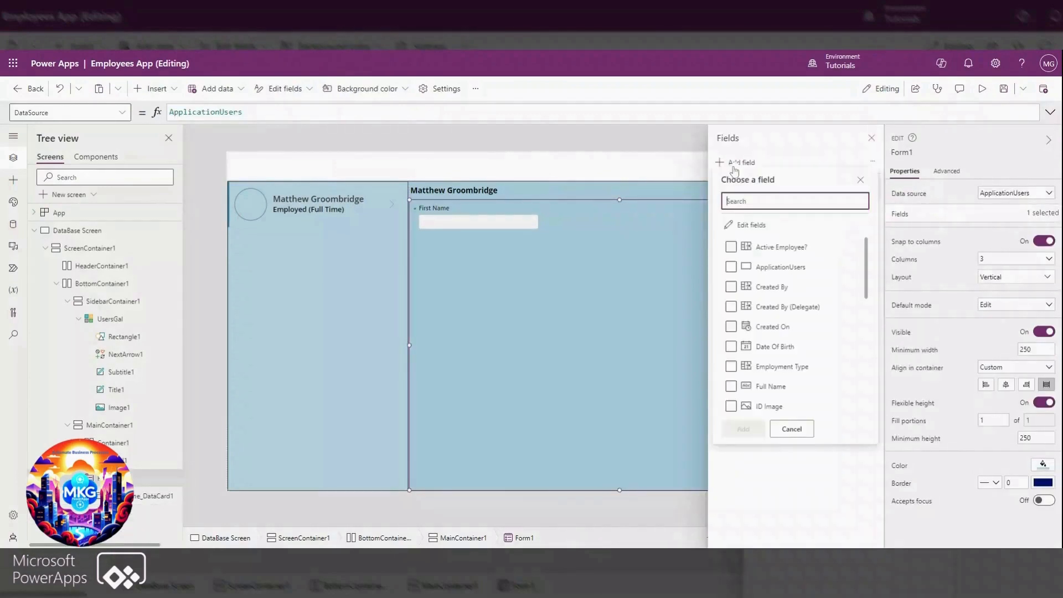
scroll(776, 268, down, 3)
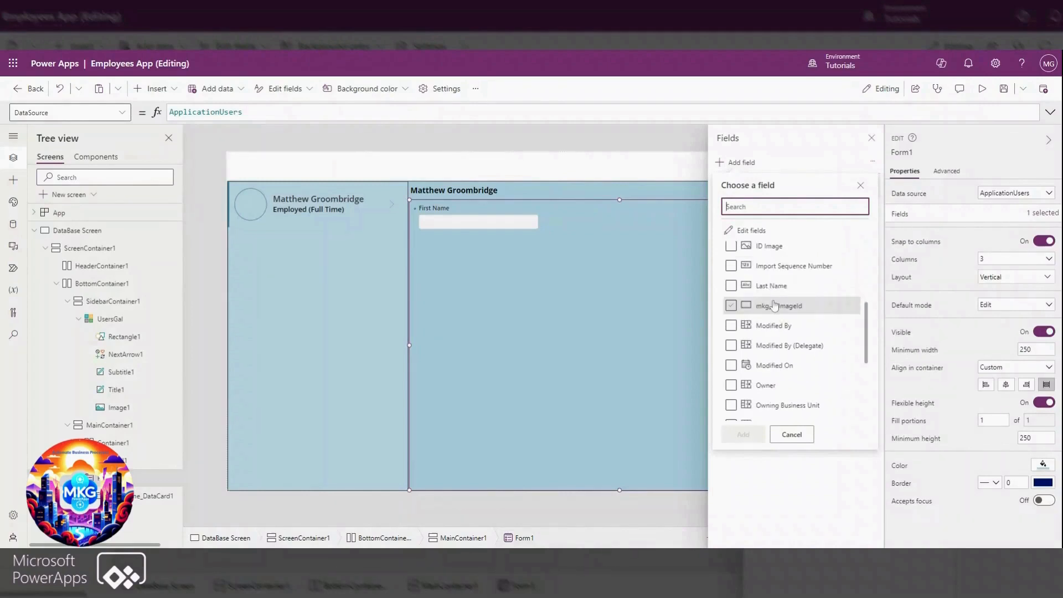
click(771, 290)
scroll(774, 298, up, 2)
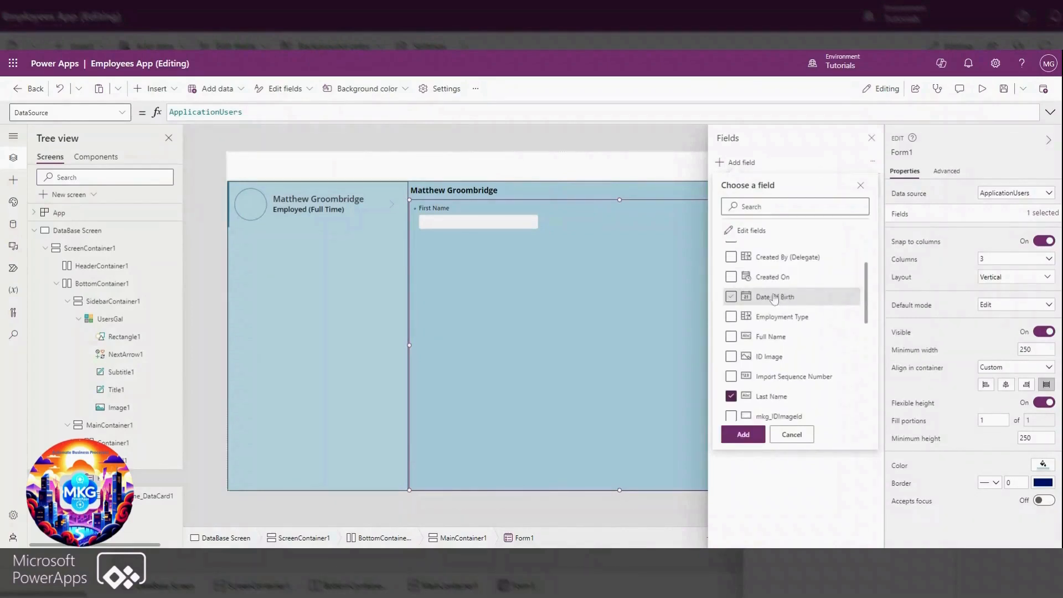
scroll(779, 342, up, 1)
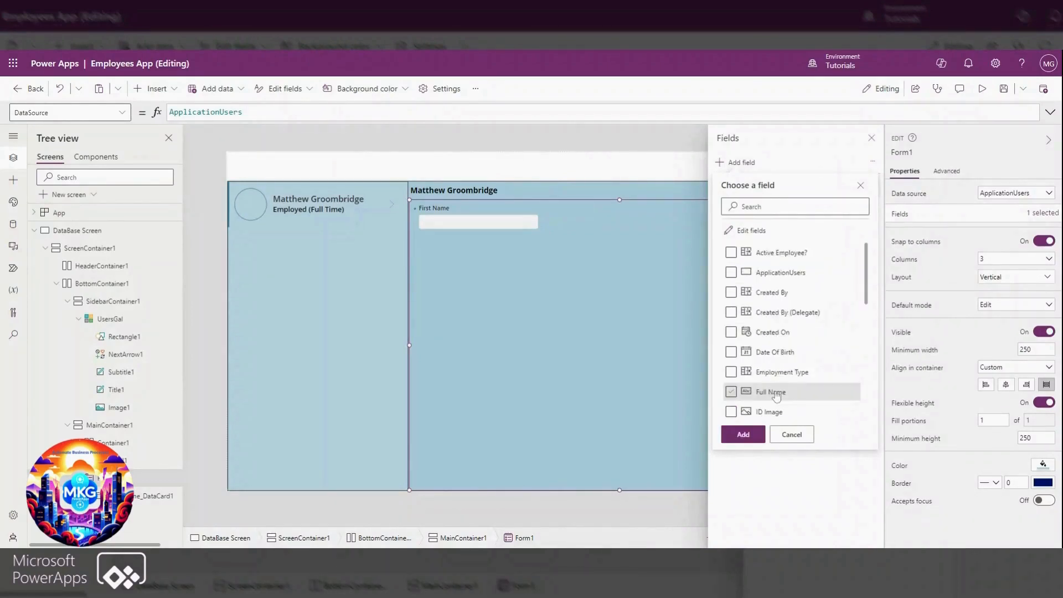
click(780, 397)
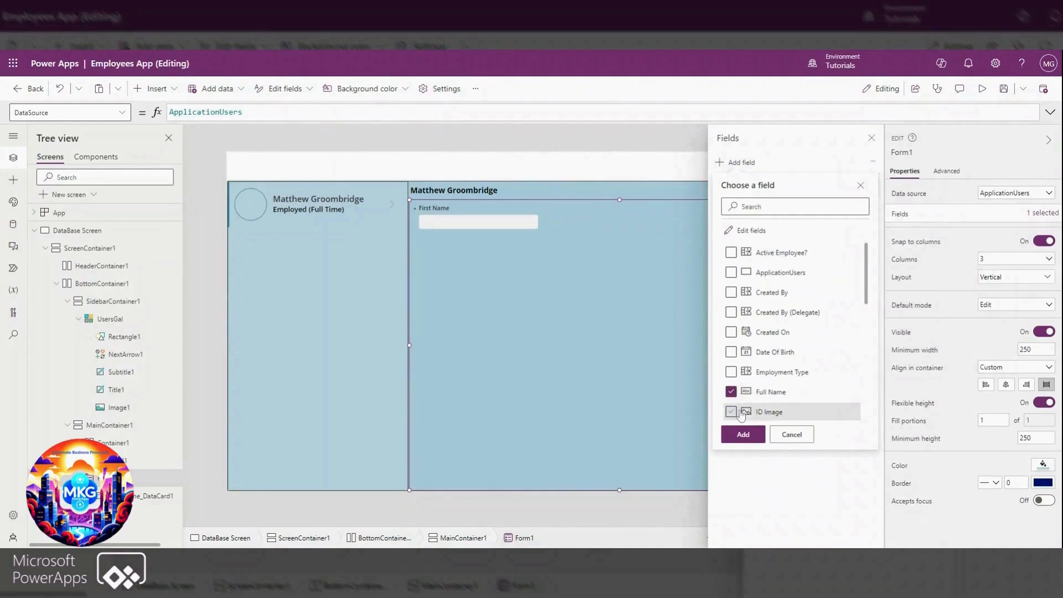
click(743, 435)
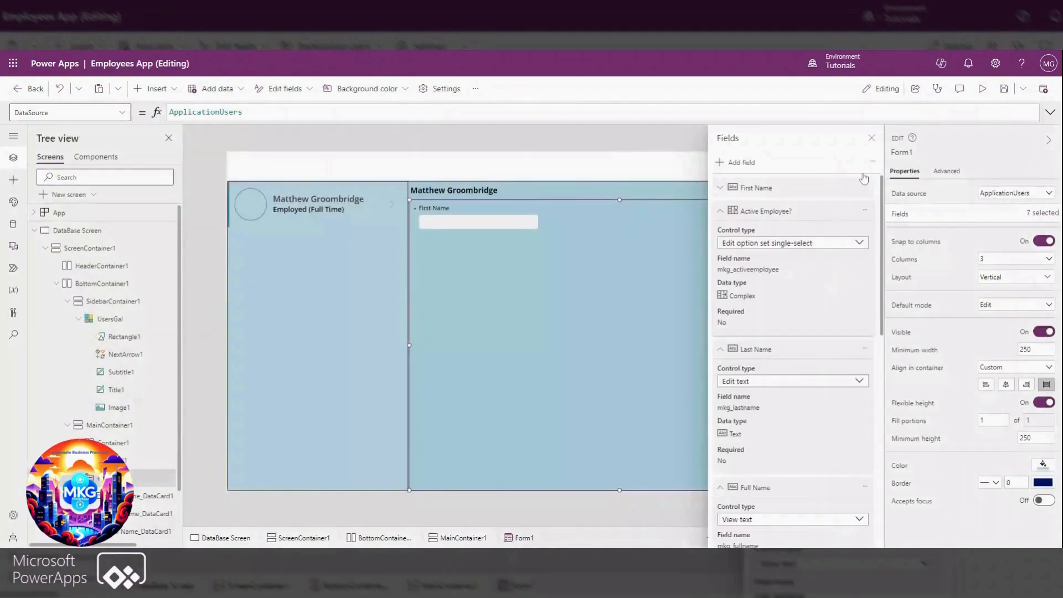
Collapse all field entries and move ID Image ahead of First Name in the form's field order
click(873, 161)
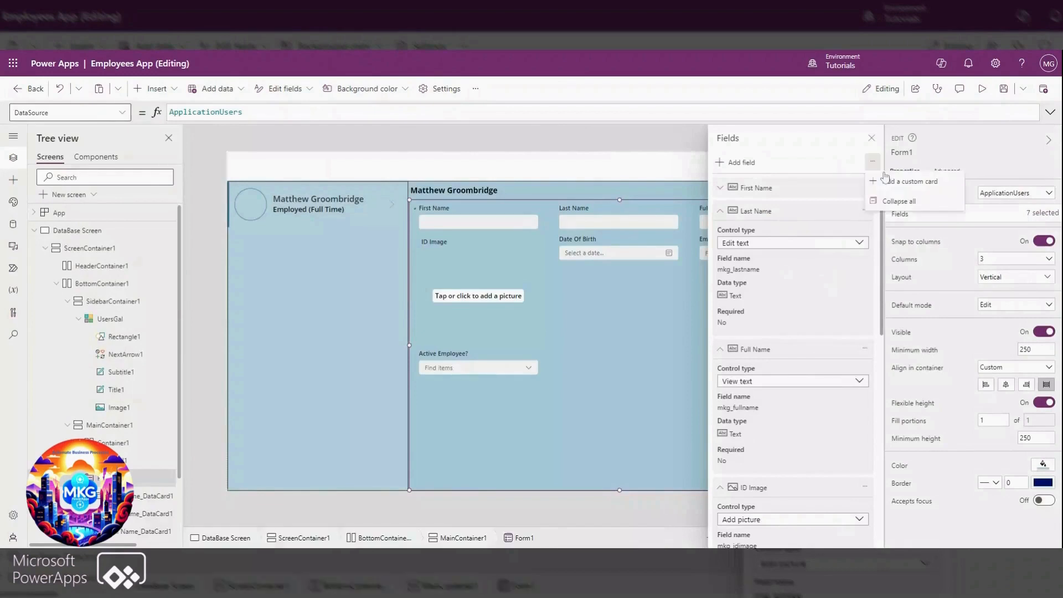
click(887, 204)
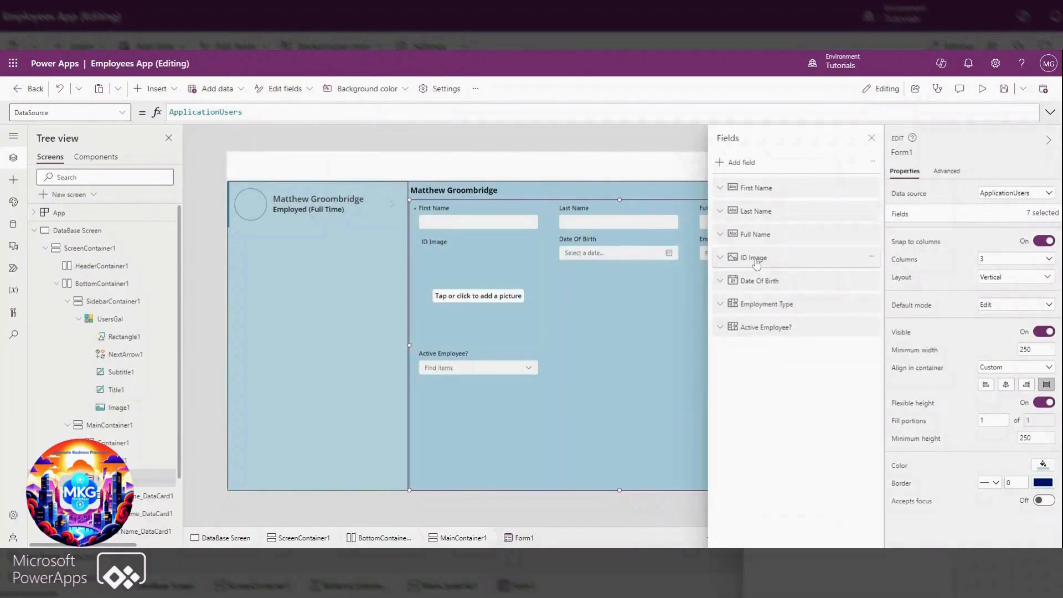
drag(757, 263, 756, 186)
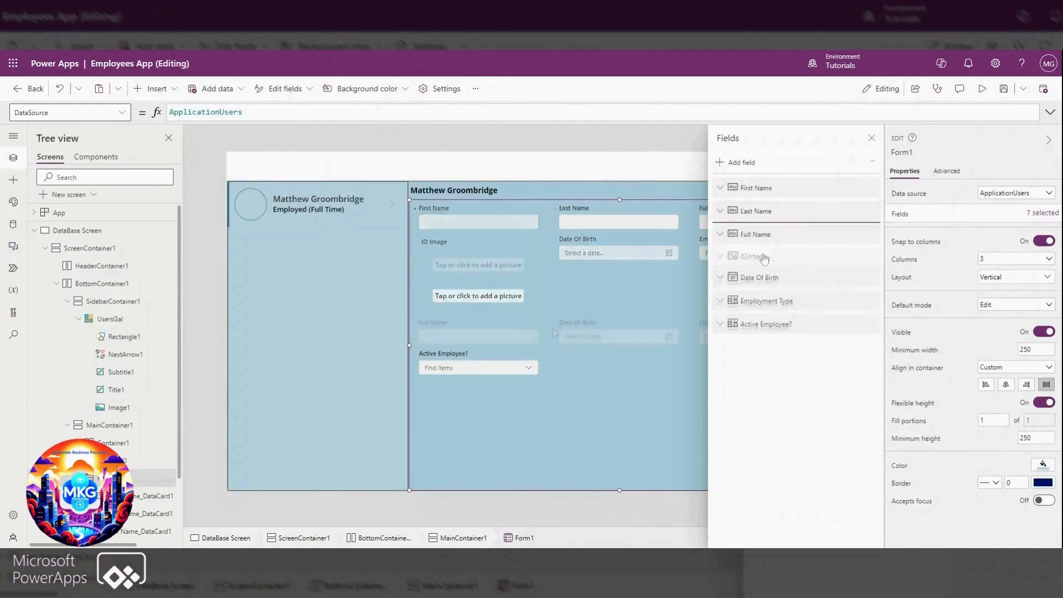
click(872, 137)
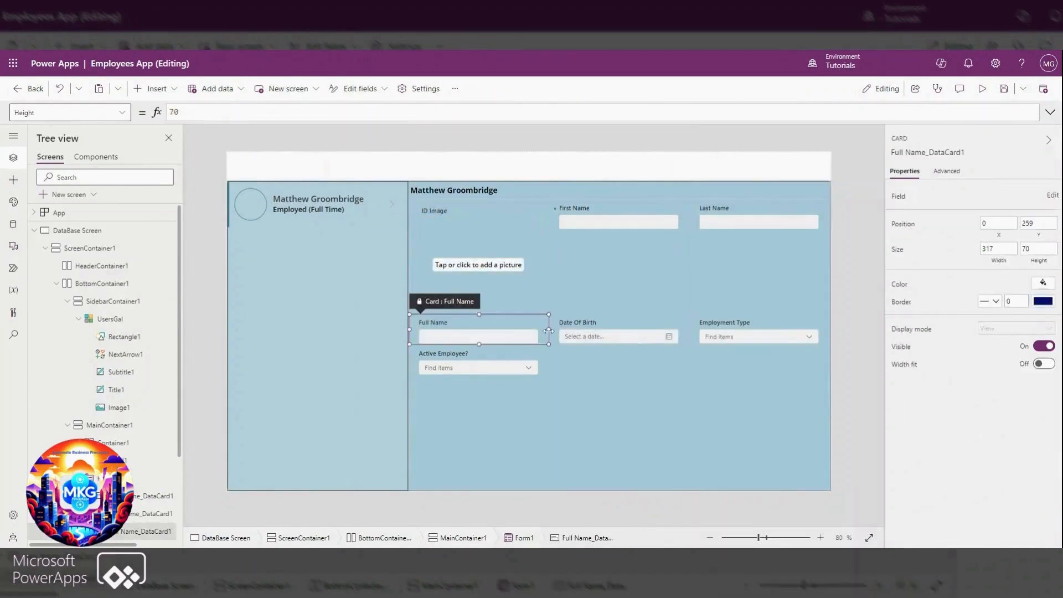
Widen the Full Name card to 634 and stretch the Employment Type and Active Employee? cards to share the last row equally
drag(548, 330, 667, 336)
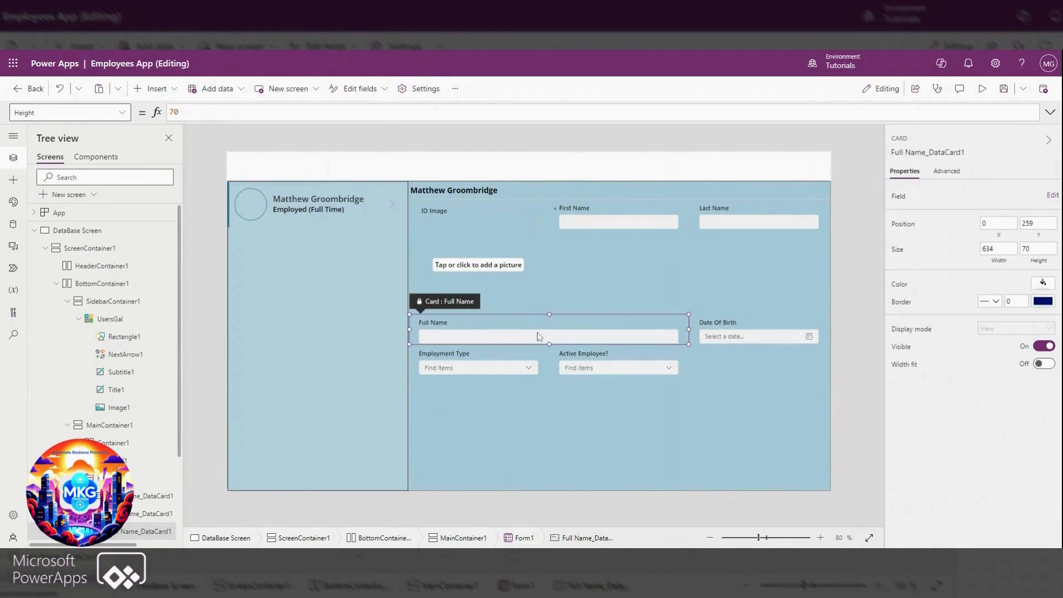
click(852, 239)
click(501, 255)
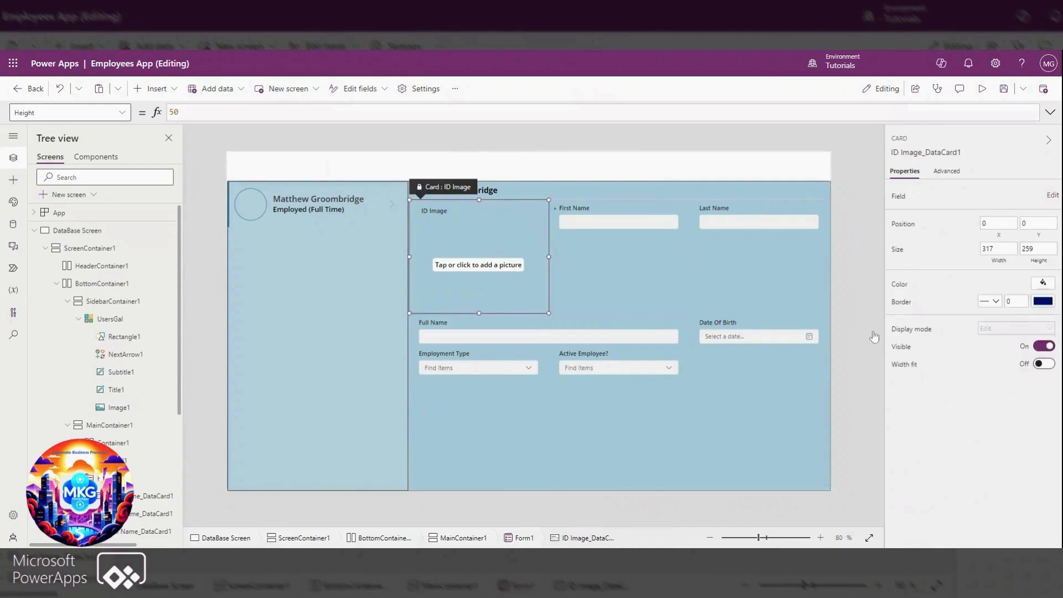
click(616, 255)
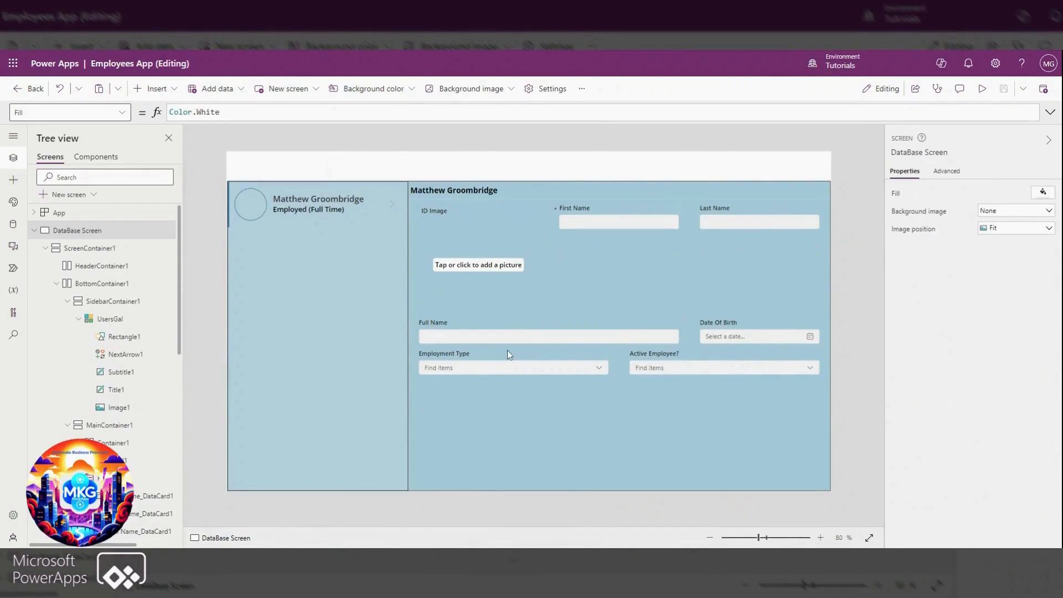
Set the form's Item property to UsersGal.Selected
click(743, 463)
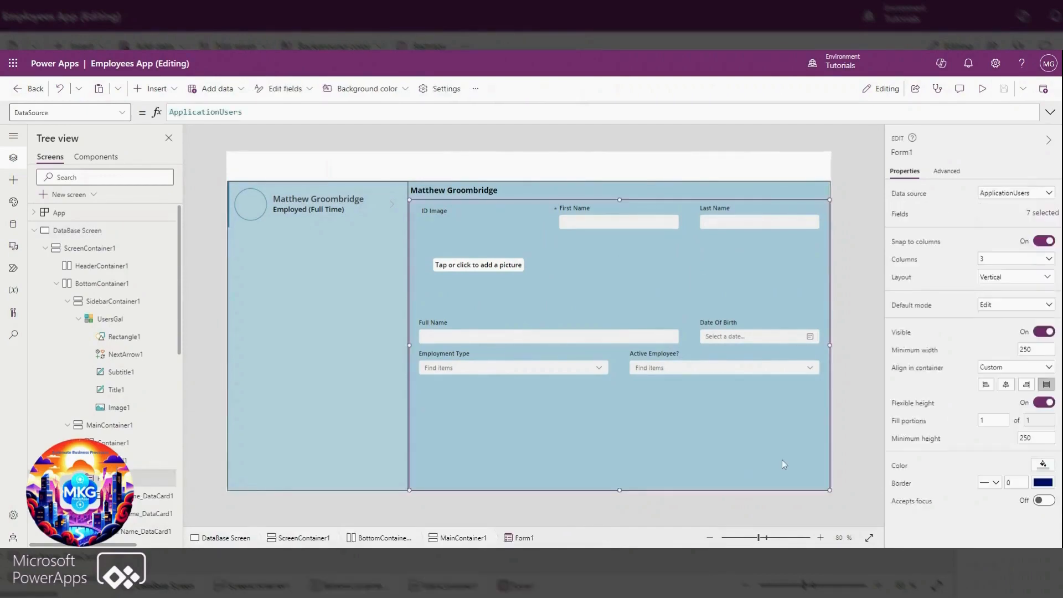
click(61, 112)
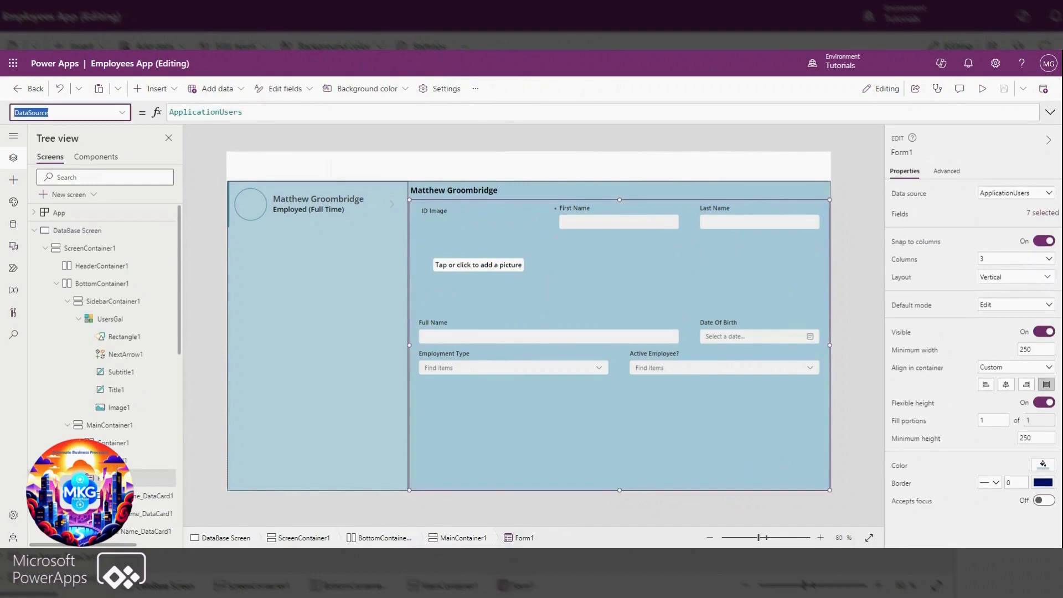
click(122, 113)
scroll(103, 149, down, 3)
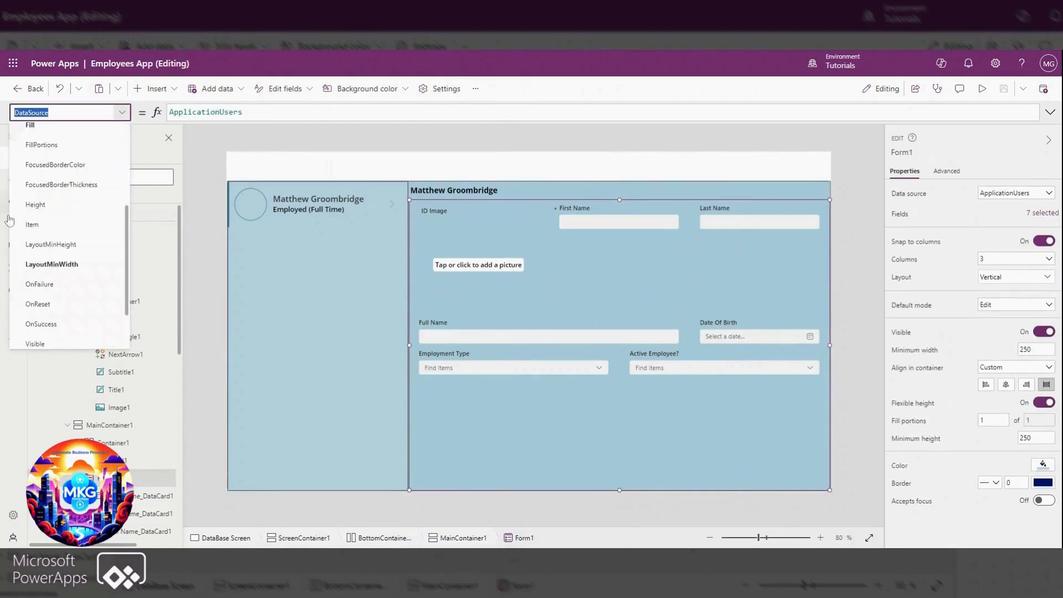
click(32, 223)
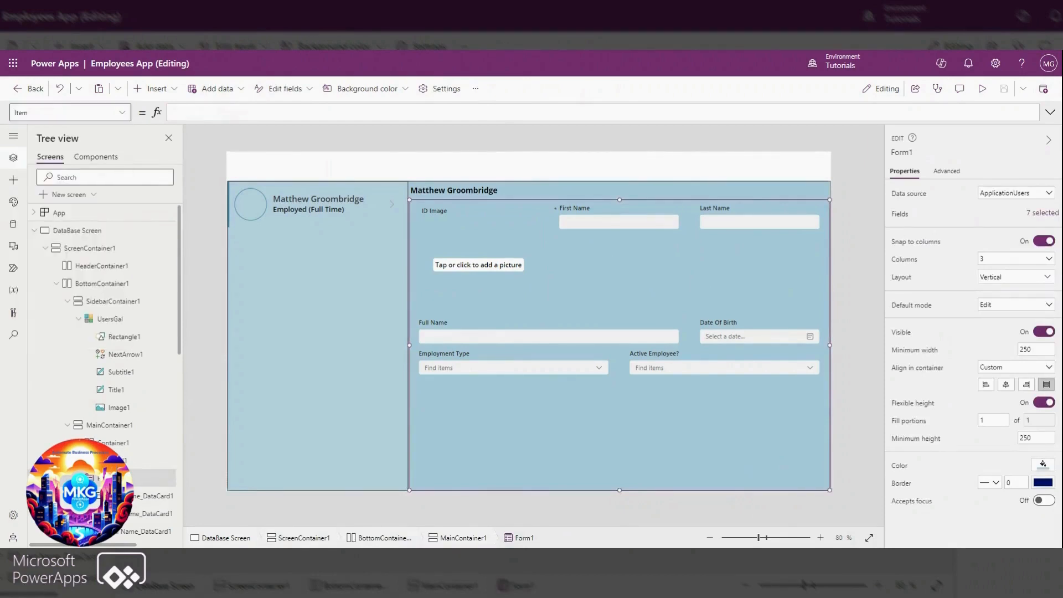
text(UsersGal)
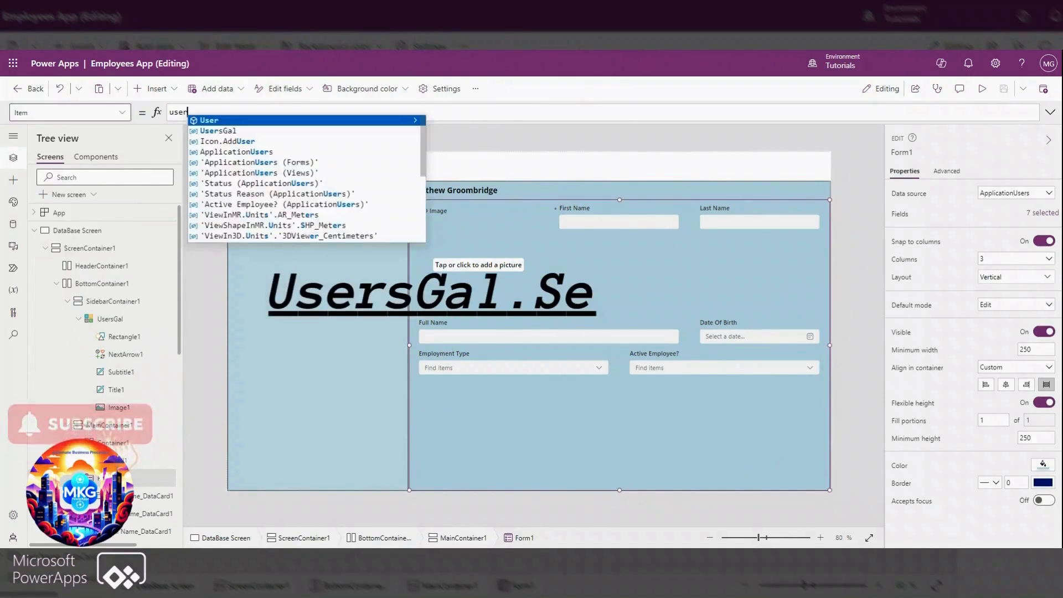
text(.s)
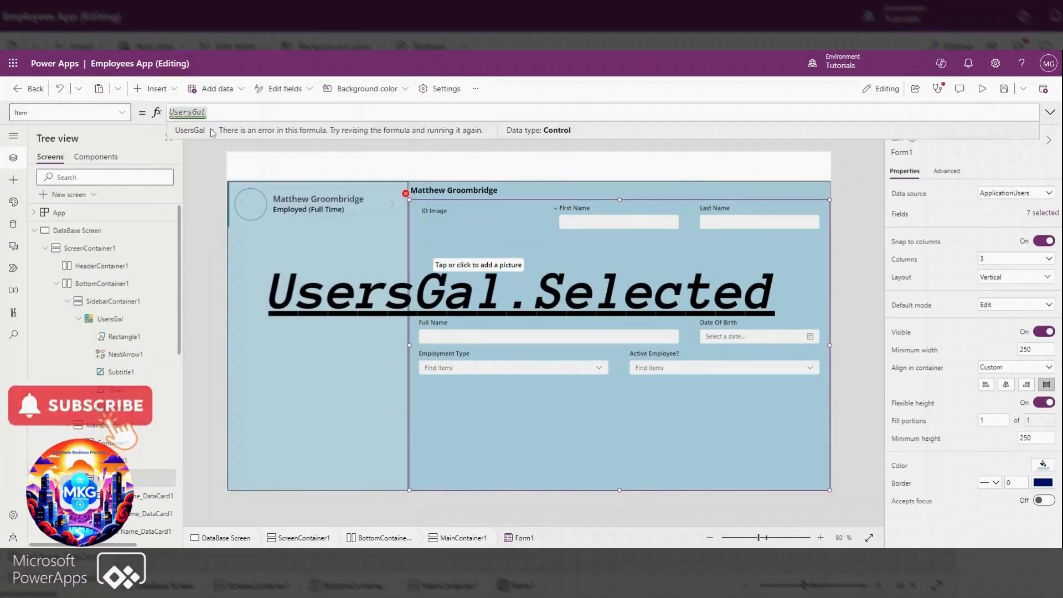
click(245, 121)
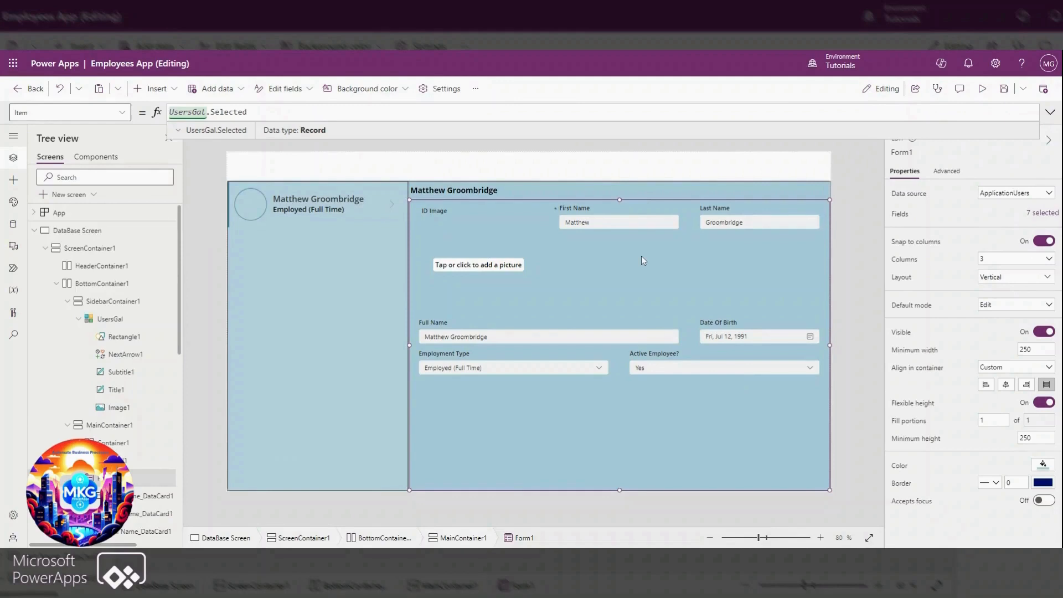
click(856, 208)
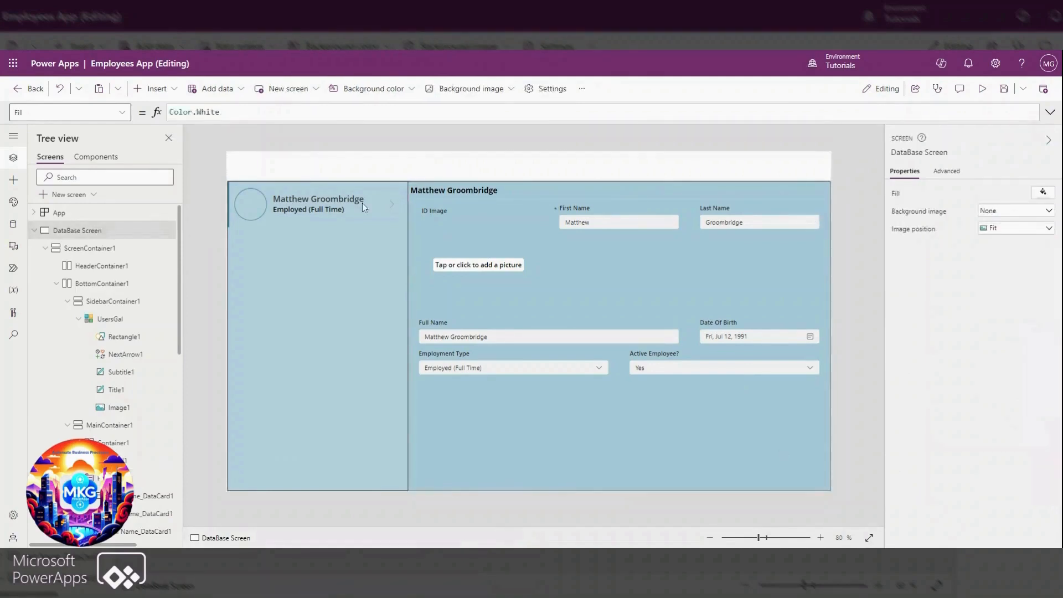
Insert a classic Edit icon into Container1 beside the full-name label
click(525, 190)
click(153, 89)
click(148, 114)
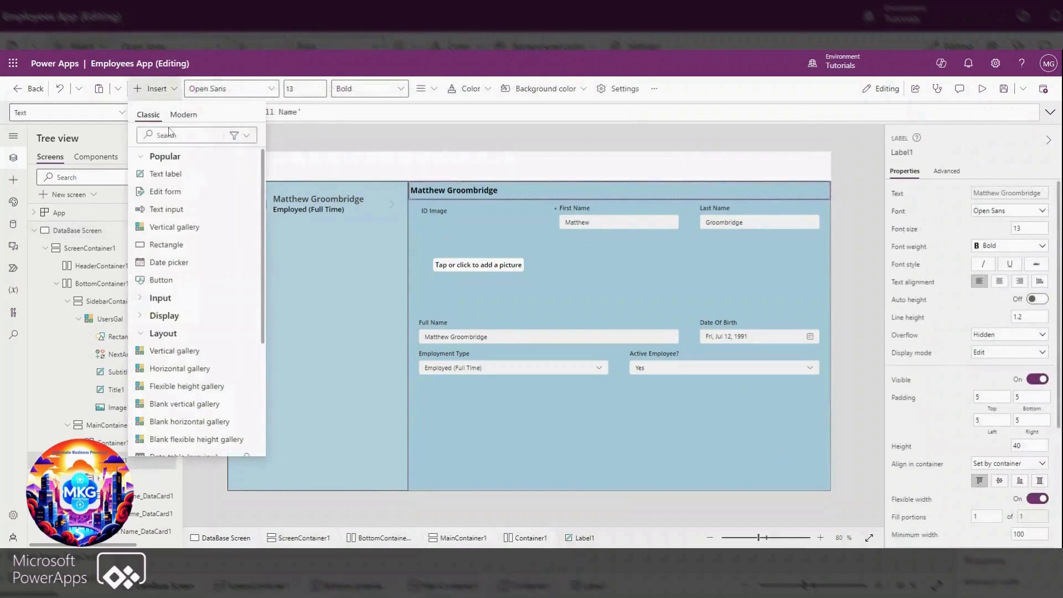
click(169, 134)
text(edit)
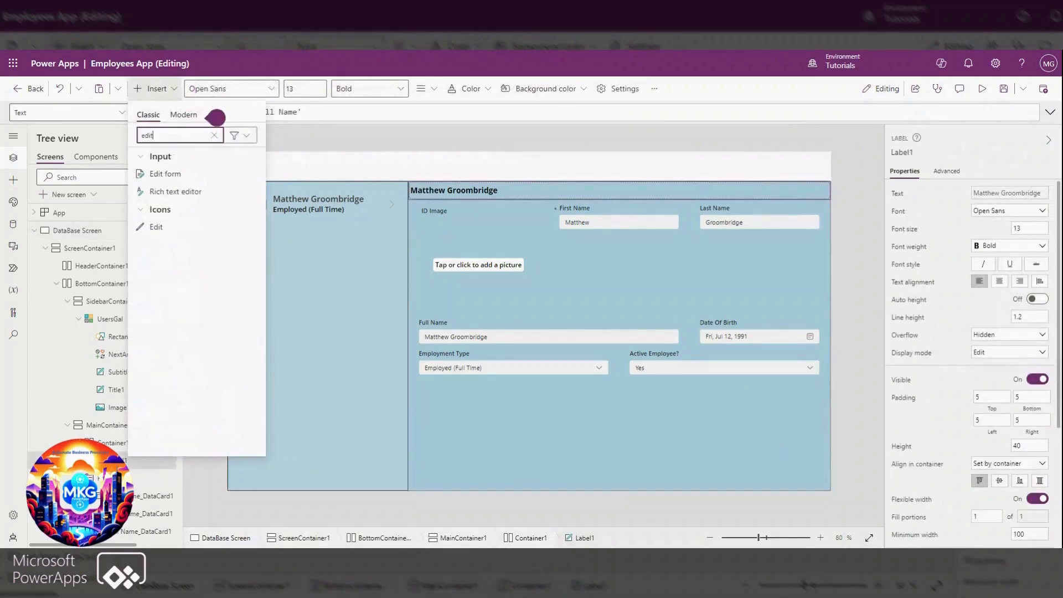
click(168, 228)
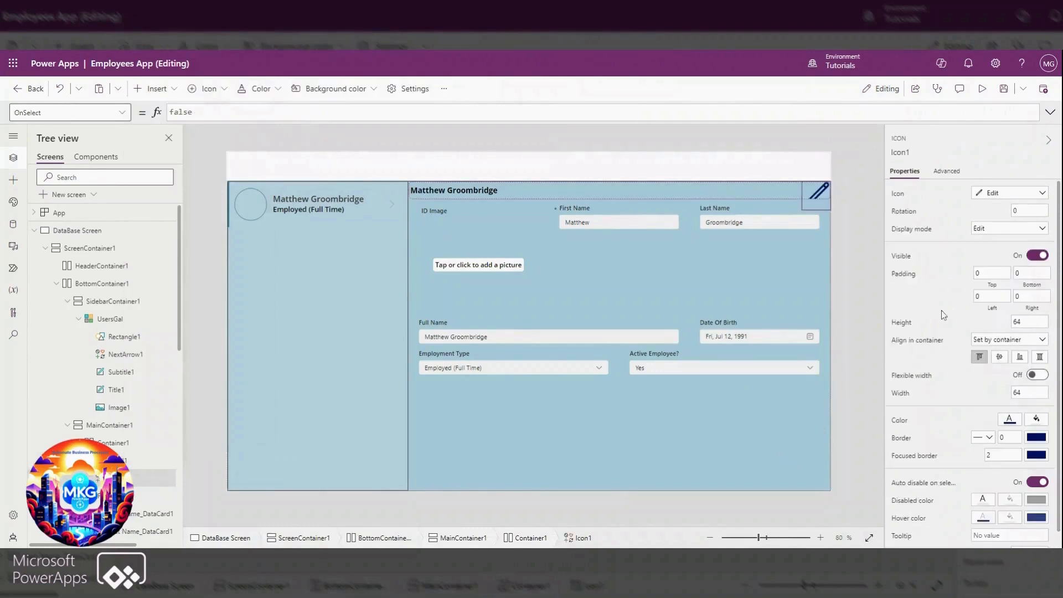
Set the edit icon's Height to Parent.Height and its Width to Self.Height
click(902, 323)
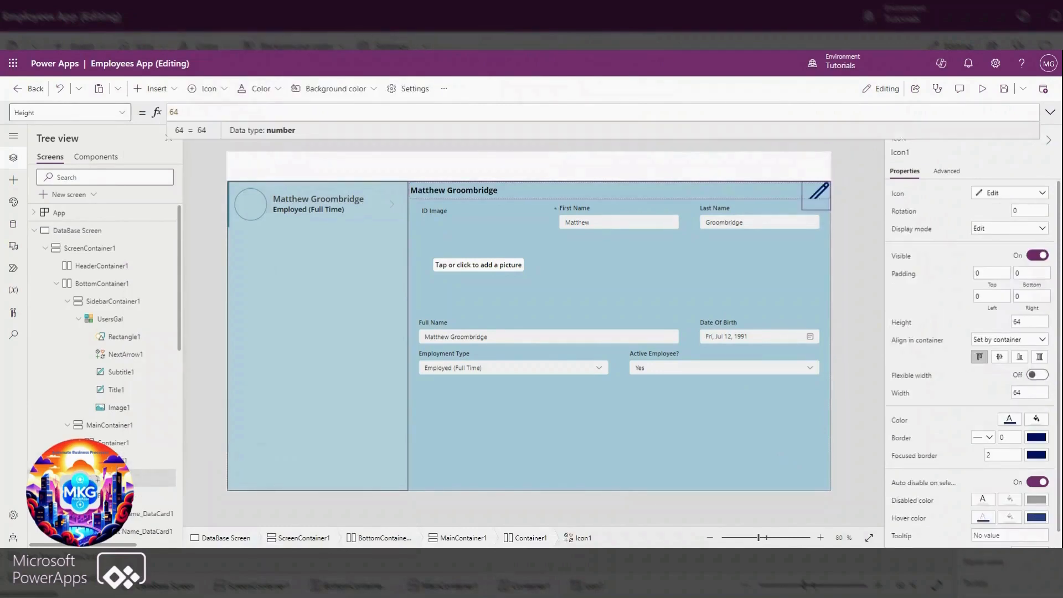
drag(188, 113, 147, 105)
text(par)
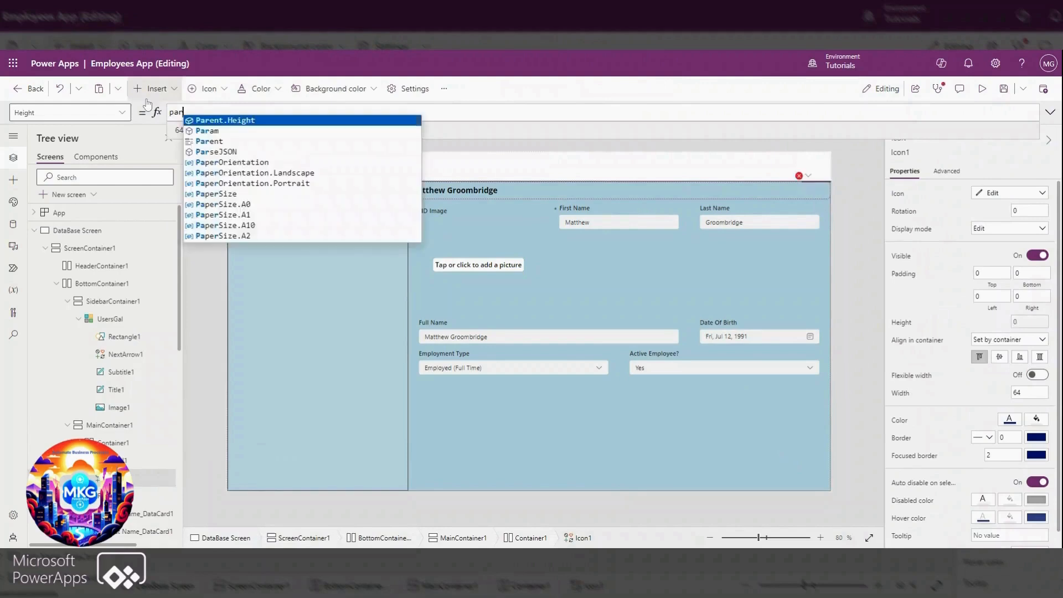
text(e)
key(Tab)
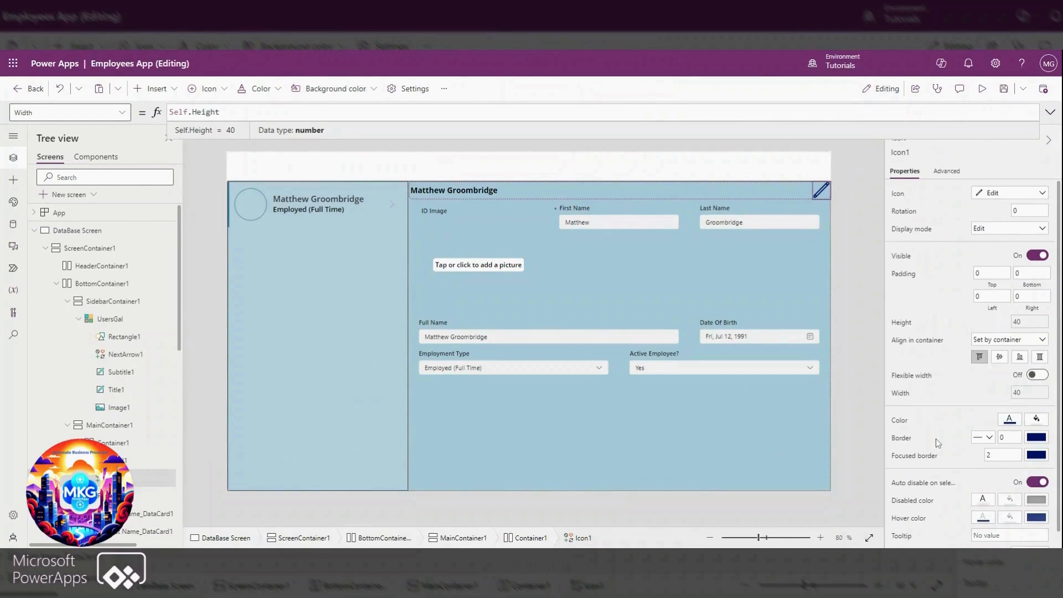
Style the edit icon with a focused border of 0, the teal theme colour and padding of 5 on every side
click(989, 455)
text(0)
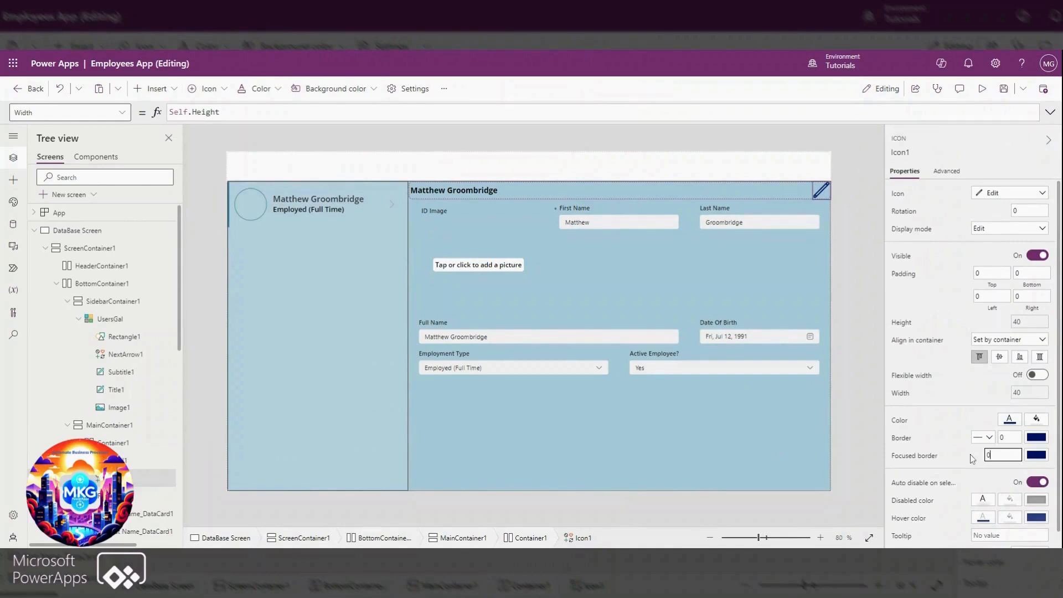
click(974, 460)
click(1010, 421)
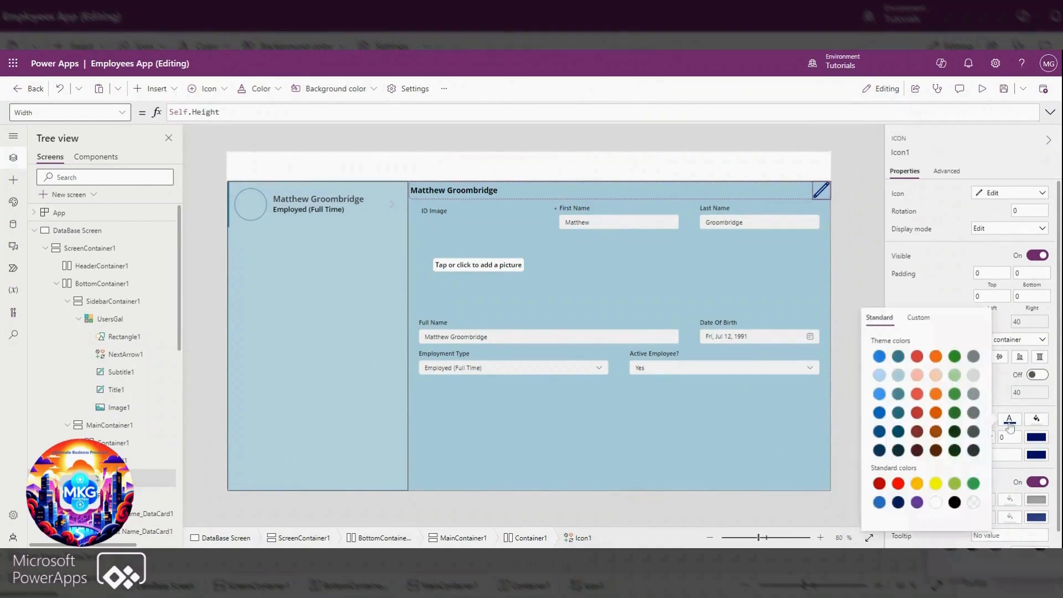
click(899, 357)
scroll(956, 305, down, 1)
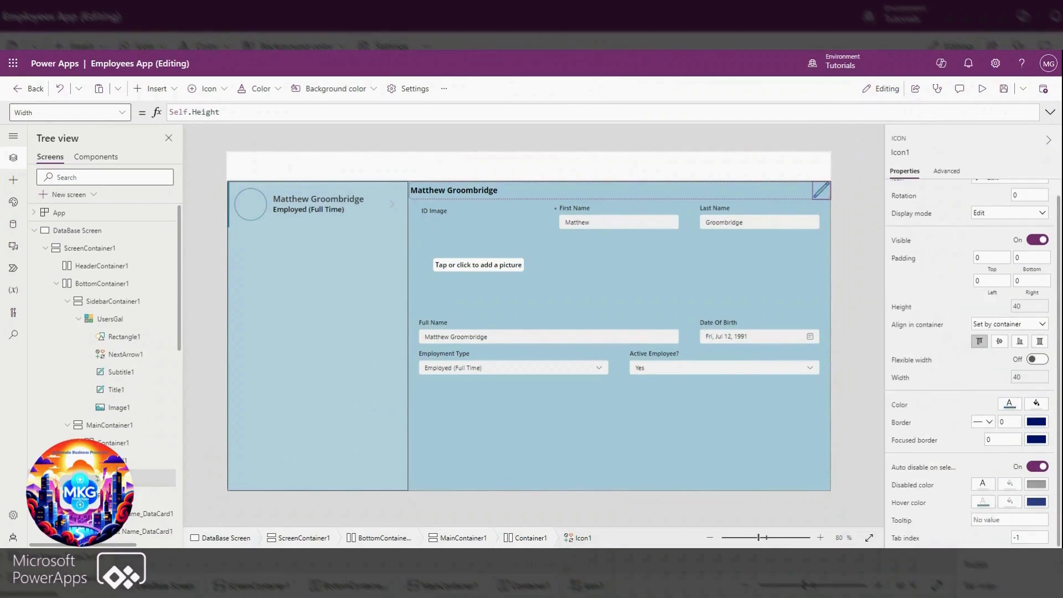
click(866, 209)
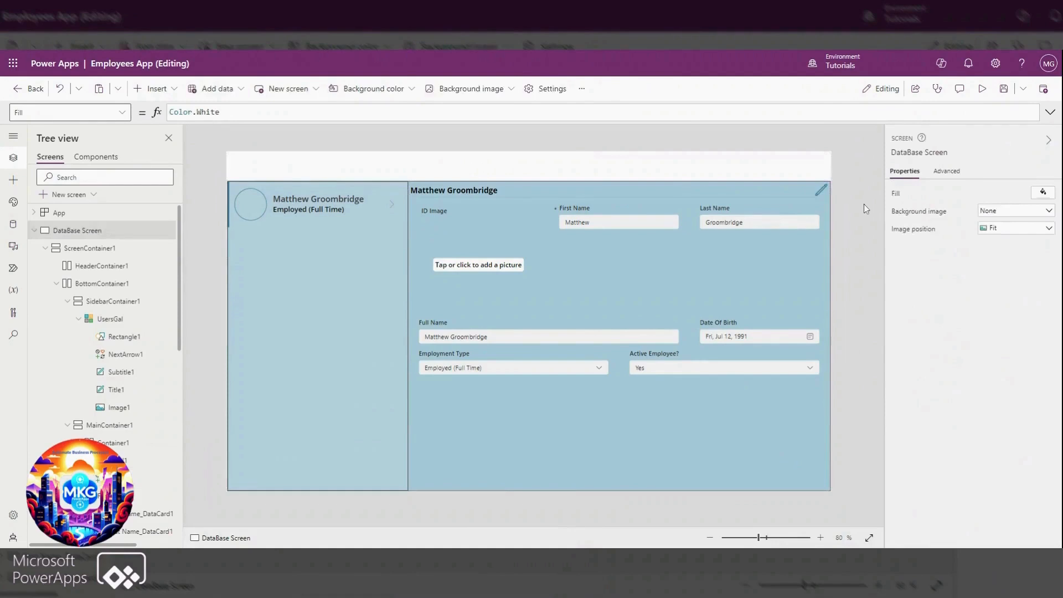
click(828, 197)
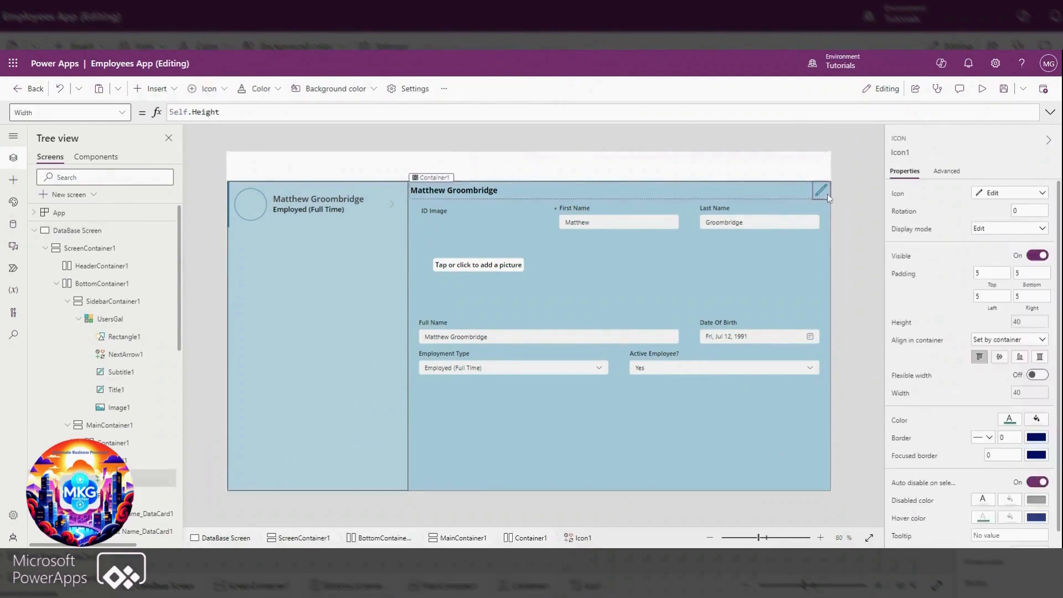
Set the edit icon's OnSelect formula to Set(var_formmode, FormMode.Edit)
click(61, 113)
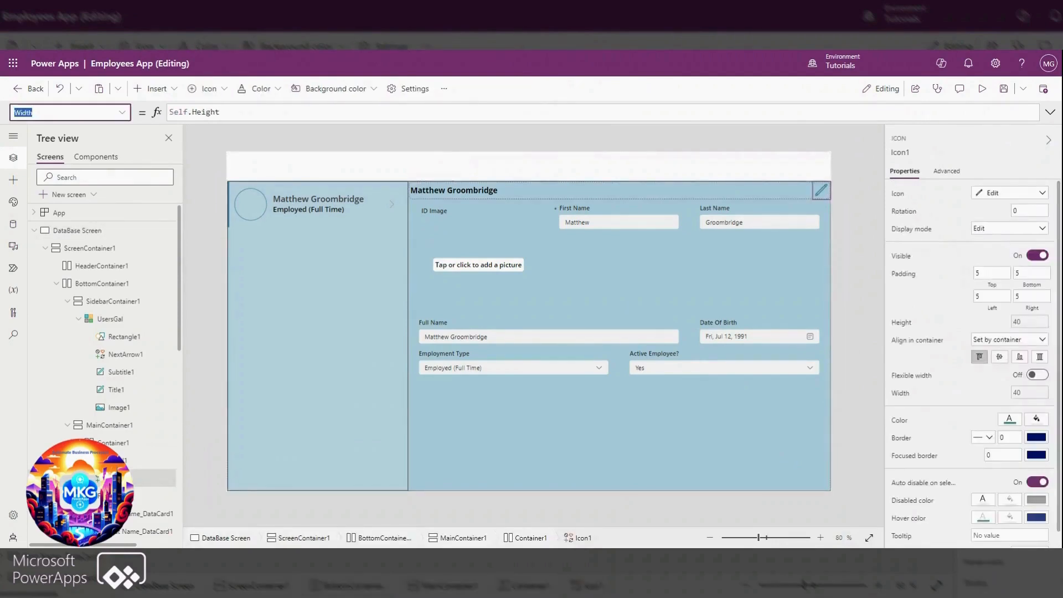
click(122, 113)
scroll(82, 193, up, 2)
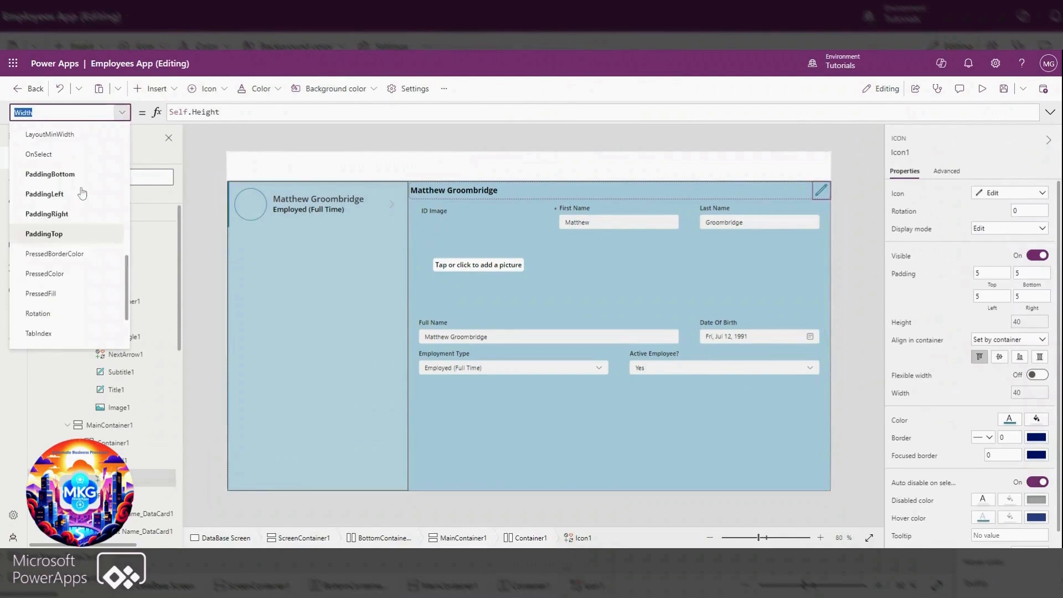
scroll(82, 193, up, 2)
click(39, 211)
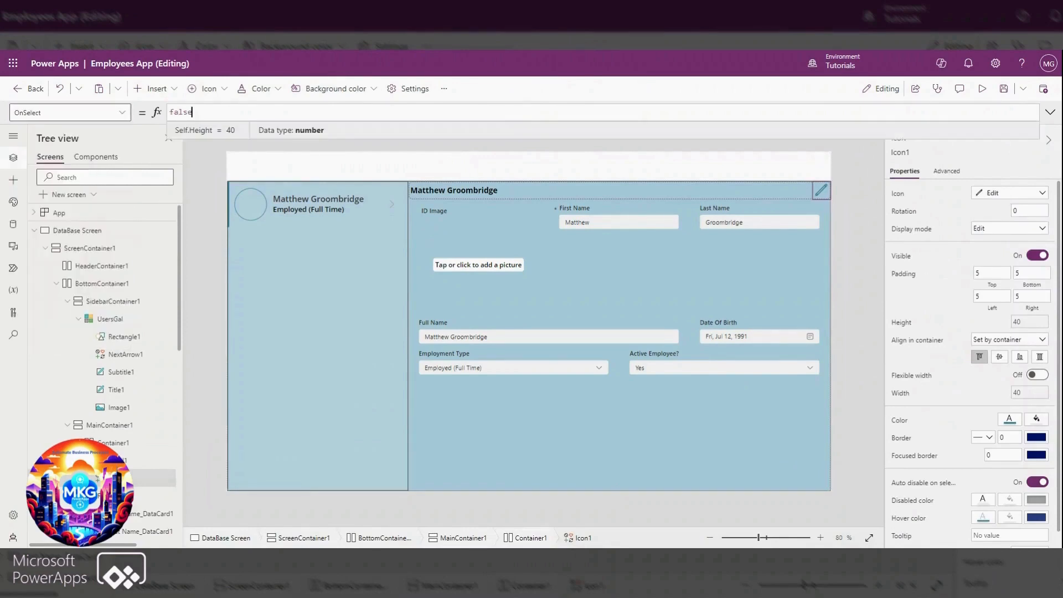
text(set)
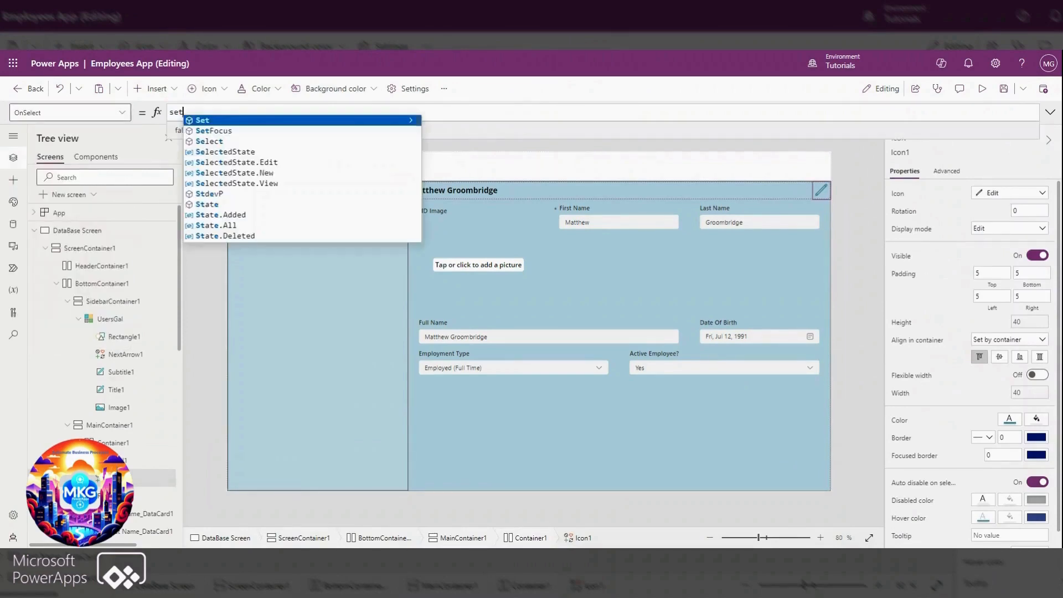
key(Tab)
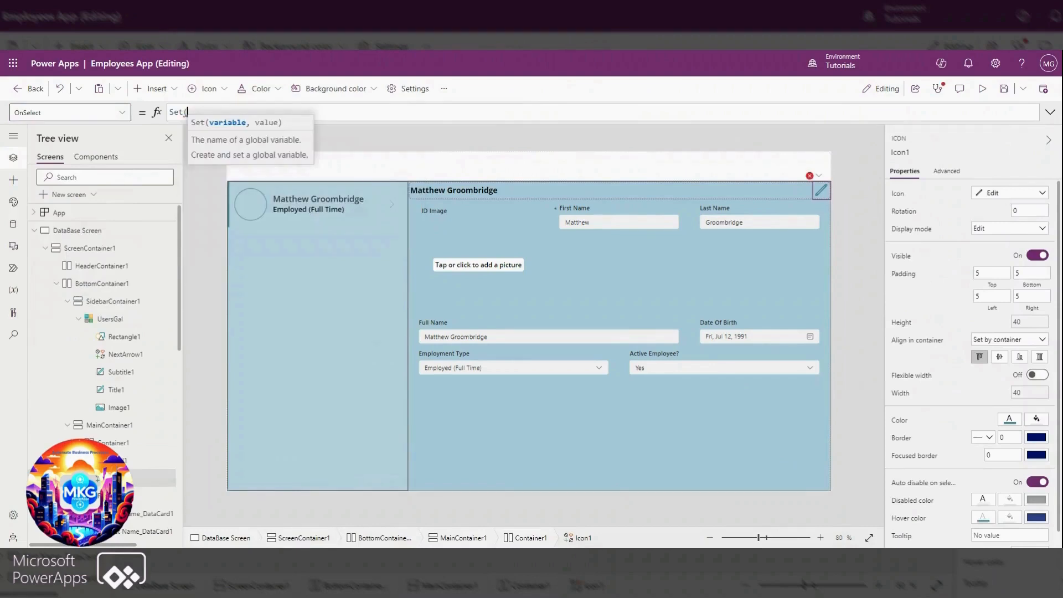
text(var_)
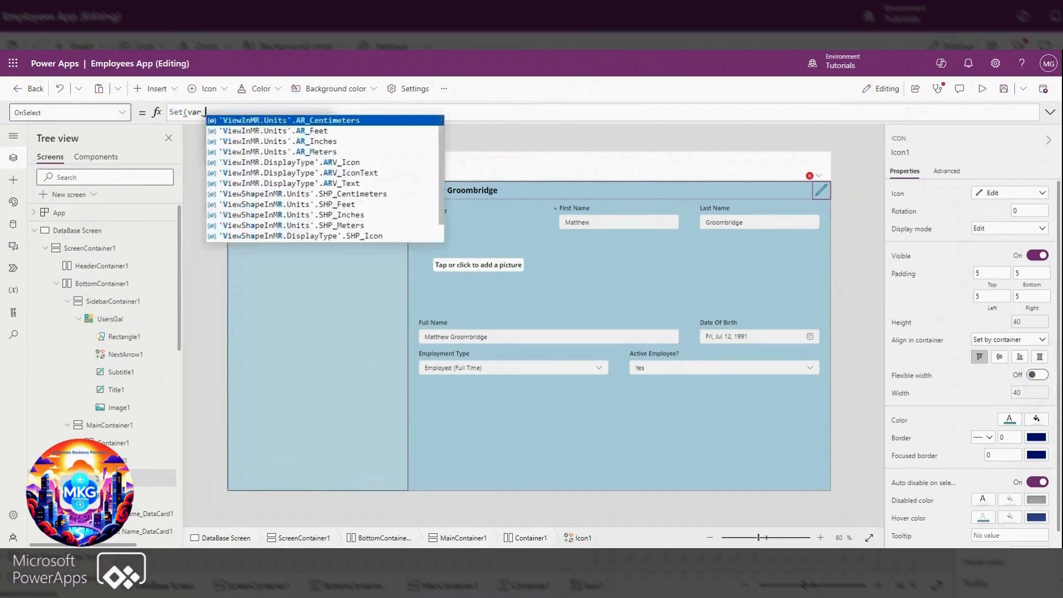
text(formmod)
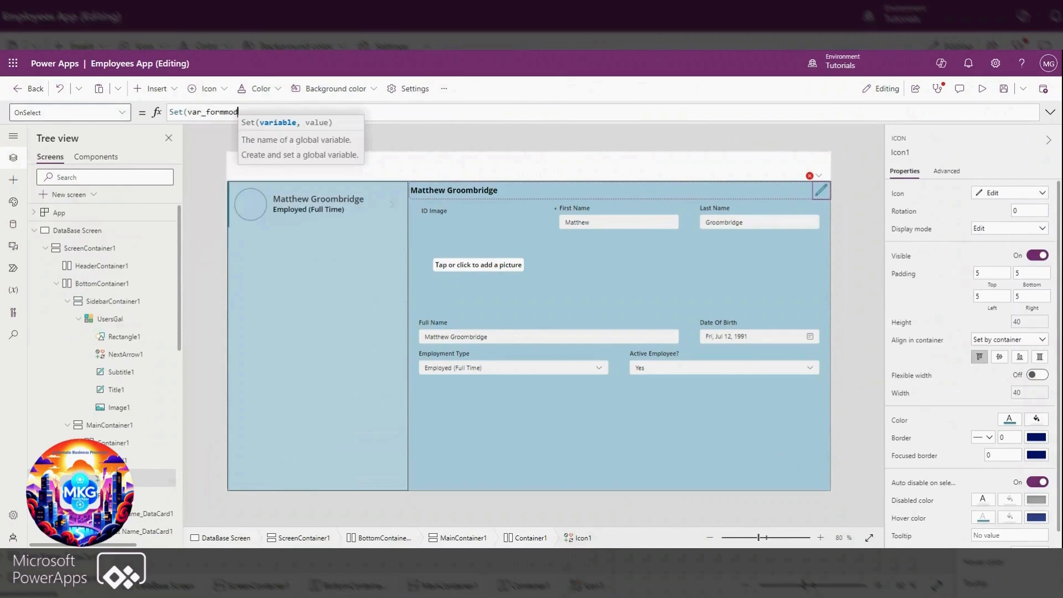
text(e, for)
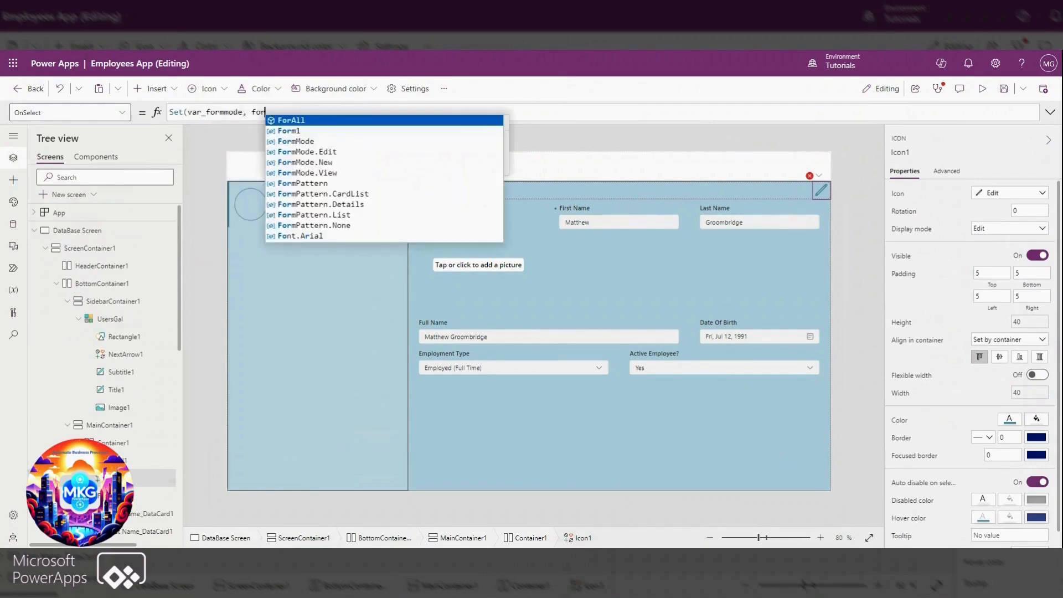
text(mmod)
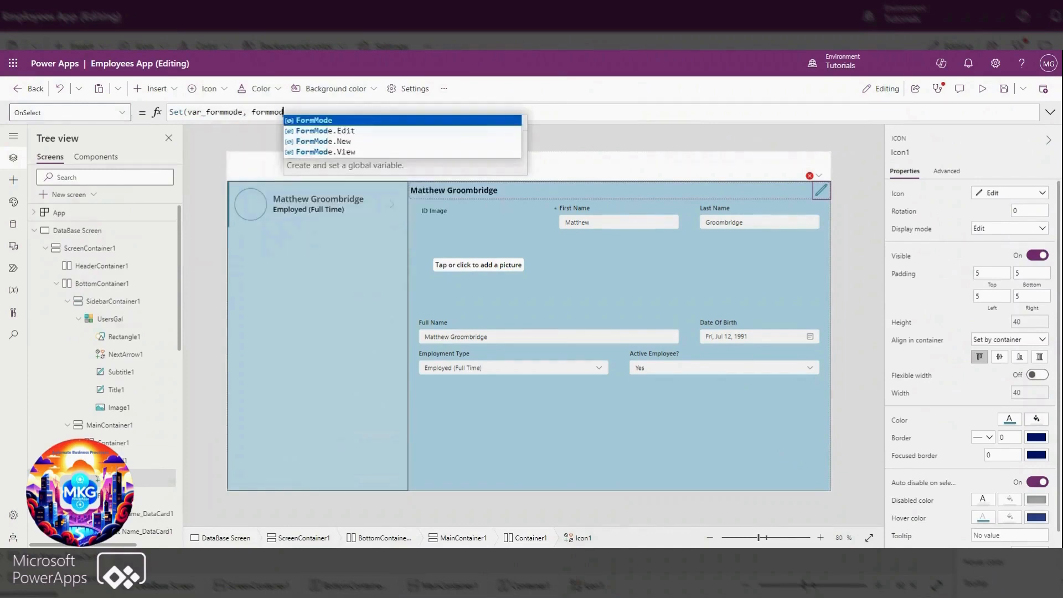
click(336, 132)
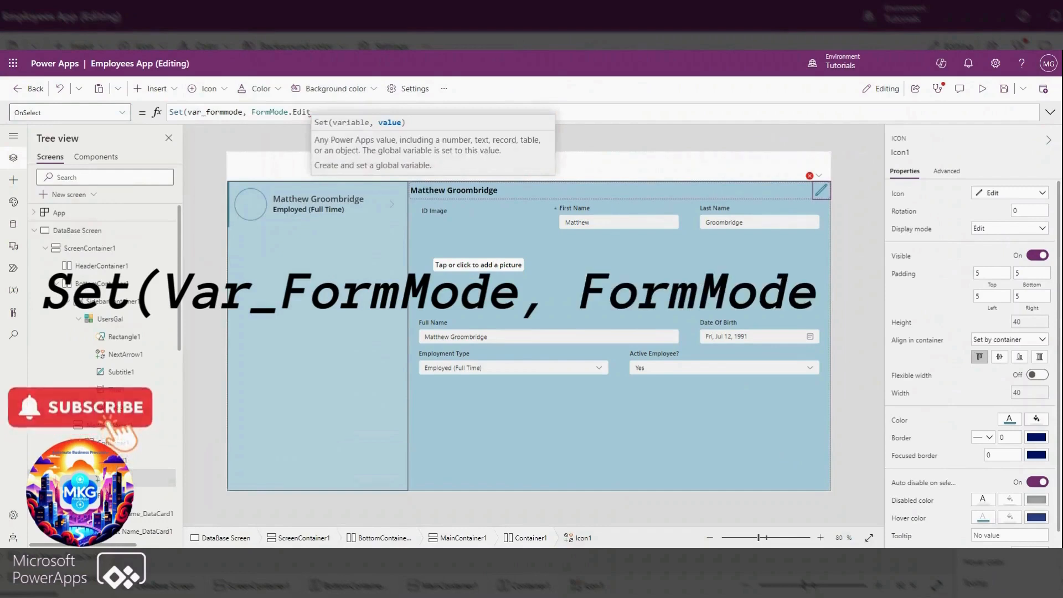
text())
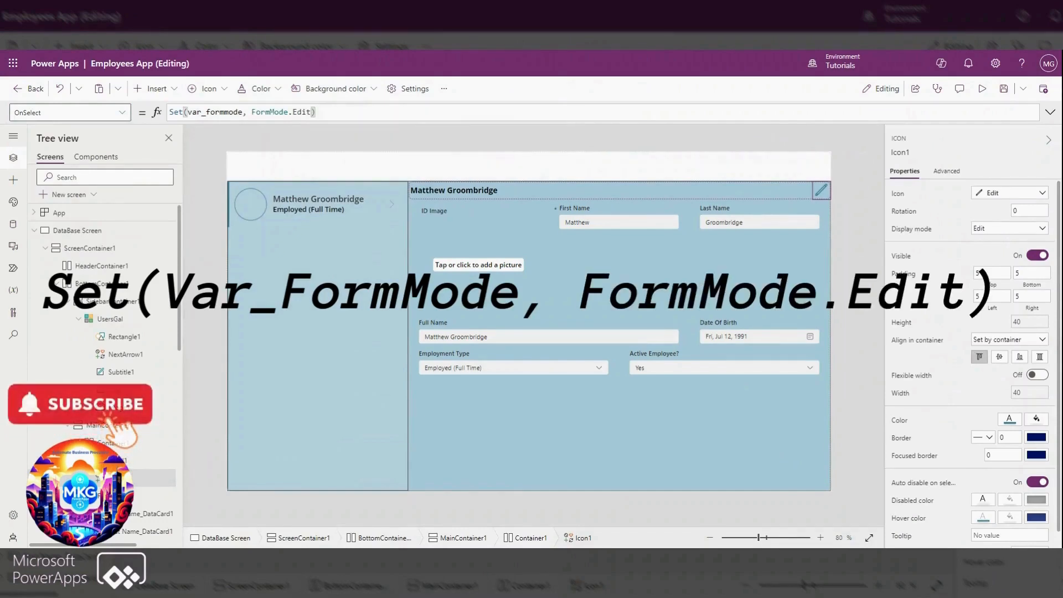
Reuse the edit icon's OnSelect formula in the DataBase Screen's OnVisible property, changing it to Set(var_formmode, FormMode.View)
drag(316, 112, 171, 111)
key(ctrl+c)
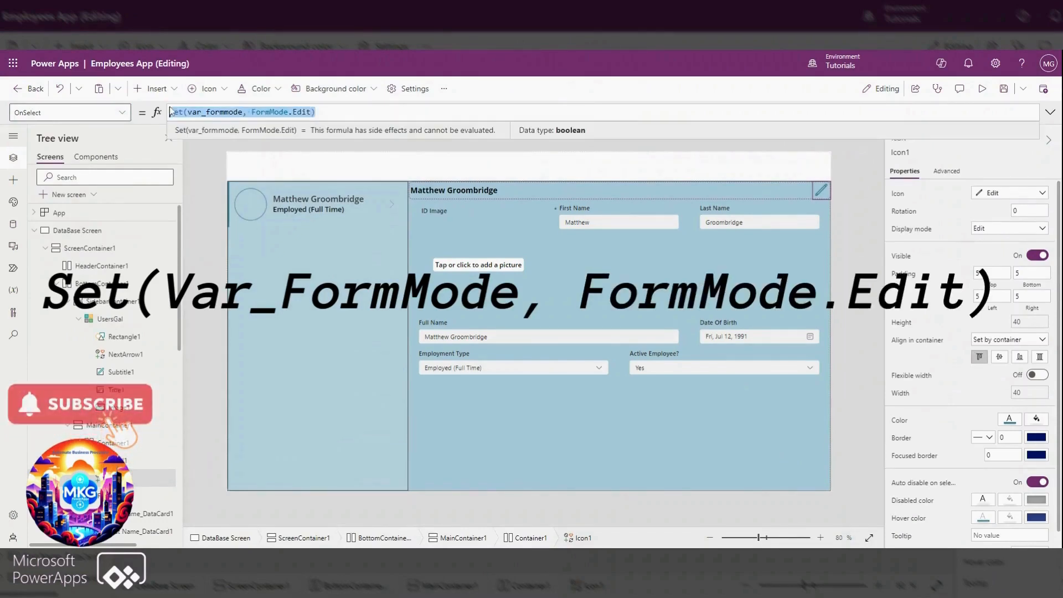
click(33, 230)
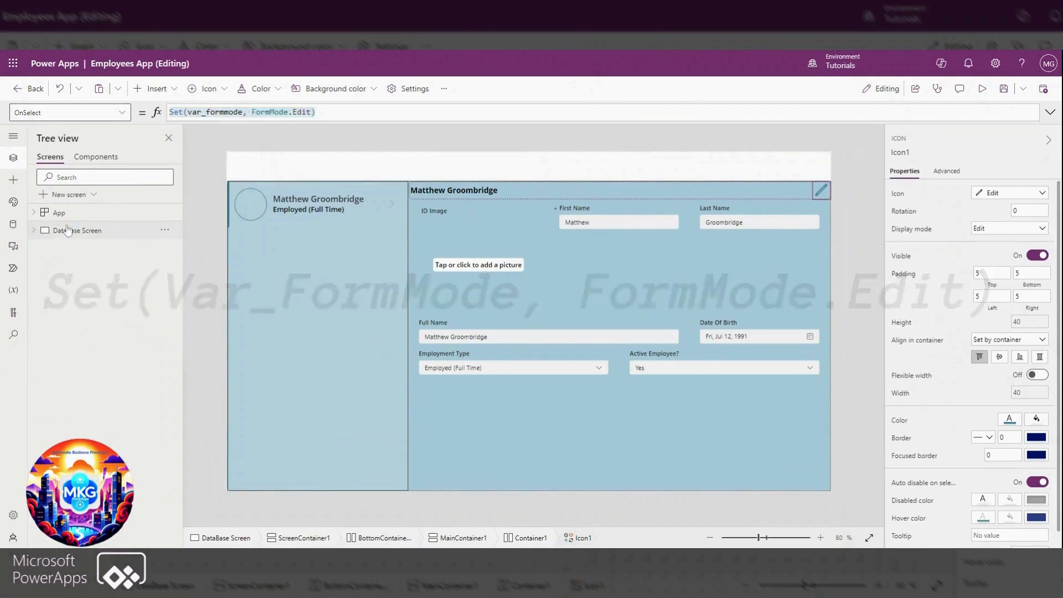
click(67, 230)
click(130, 115)
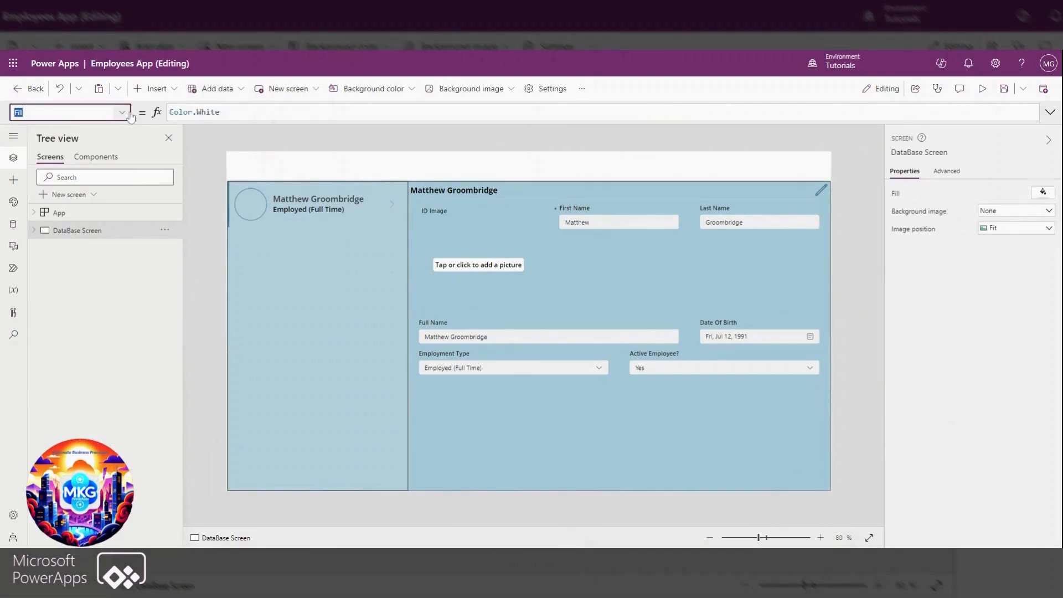
click(126, 114)
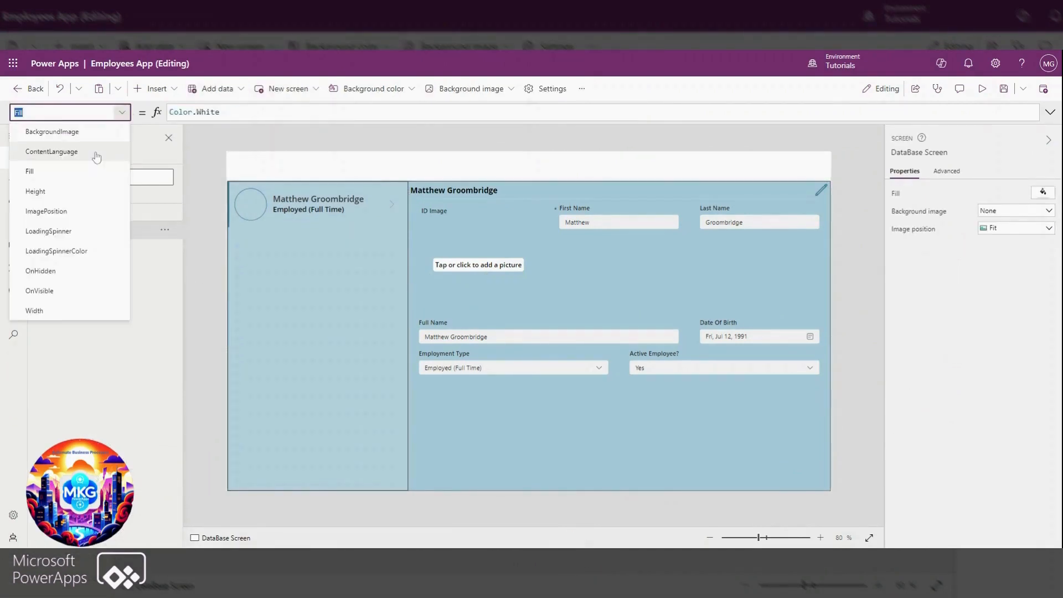
click(40, 291)
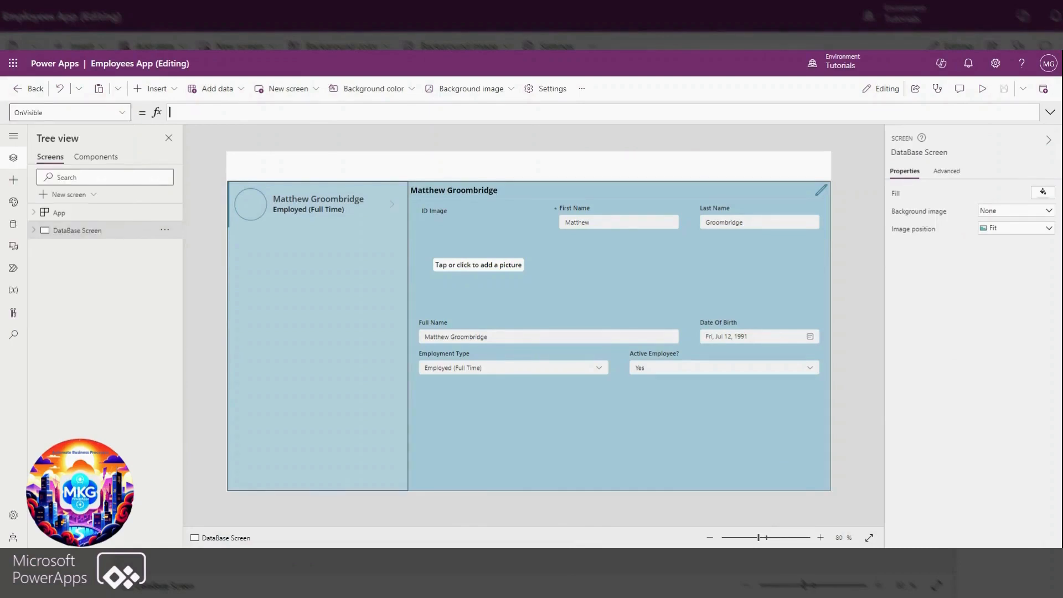
key(ctrl+v)
key(ctrl+shift+Left)
key(ctrl+shift+Left)
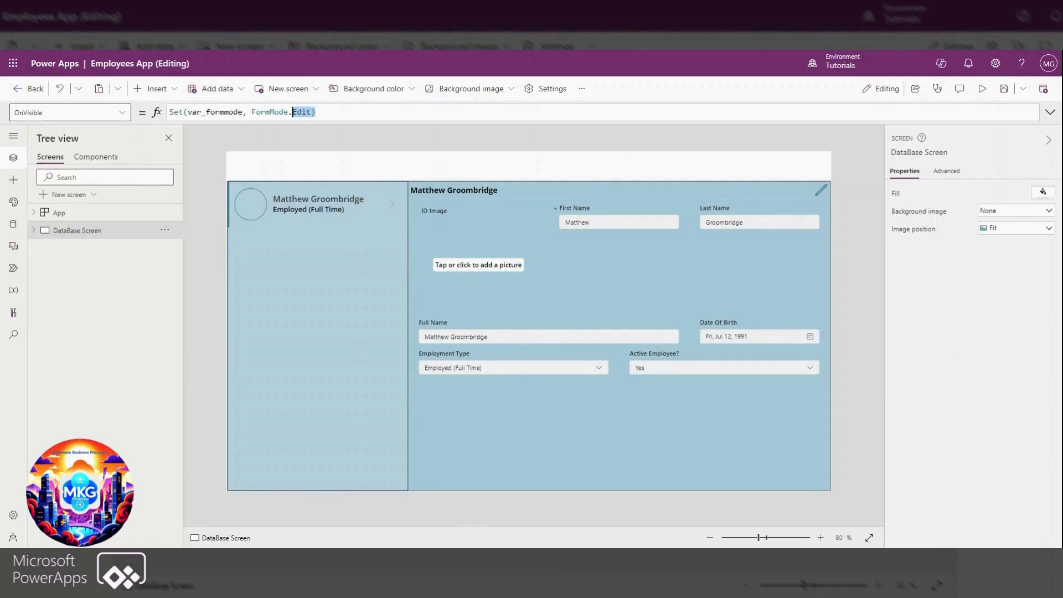
text(vie)
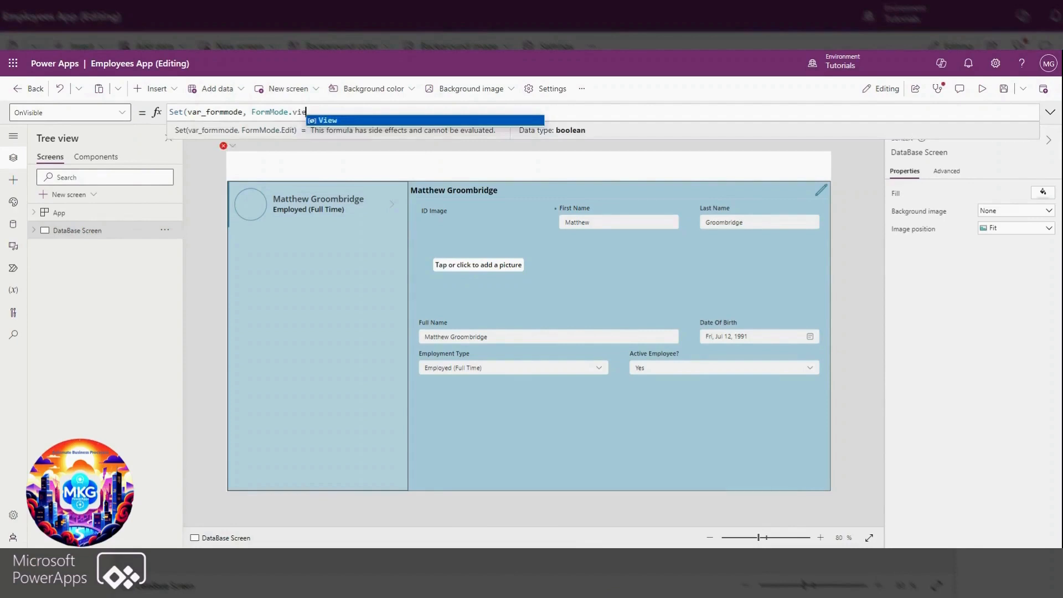
key(Tab)
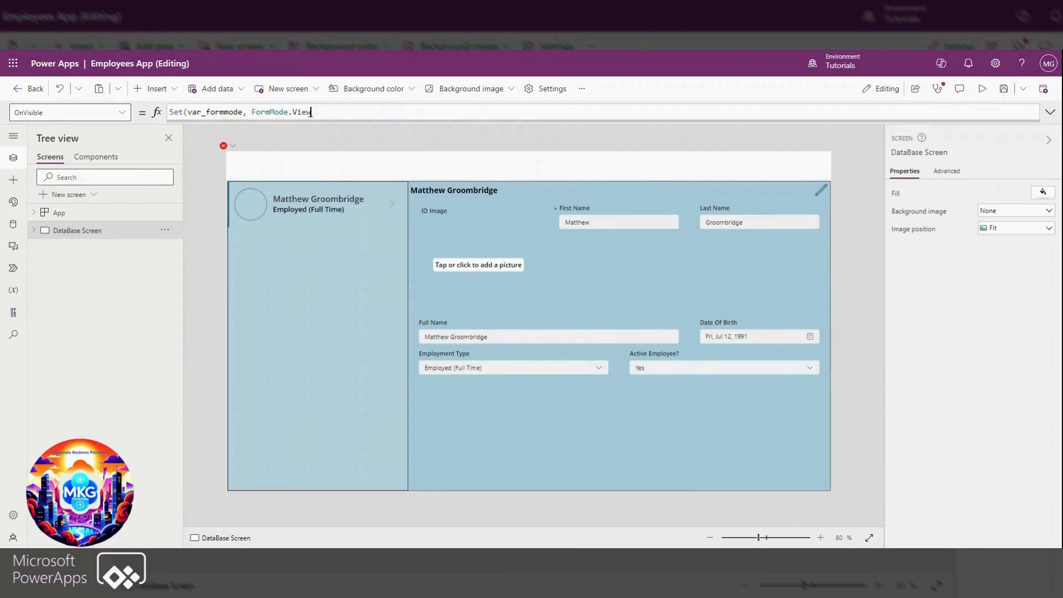
text())
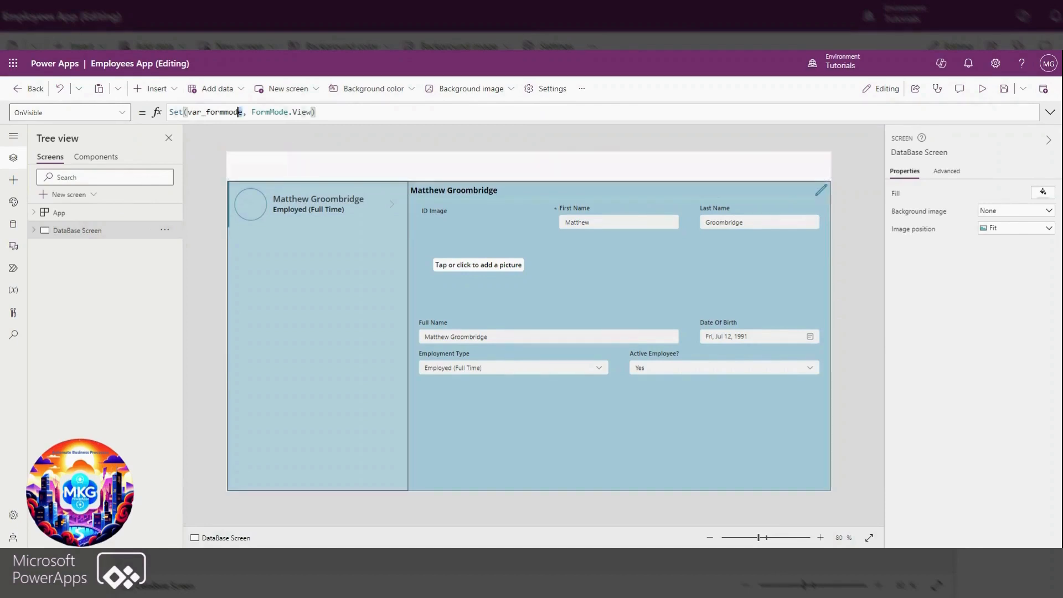
Set the details form's DefaultMode property to the var_formmode variable copied from the DataBase Screen's OnVisible formula
drag(239, 112, 187, 112)
key(ctrl+c)
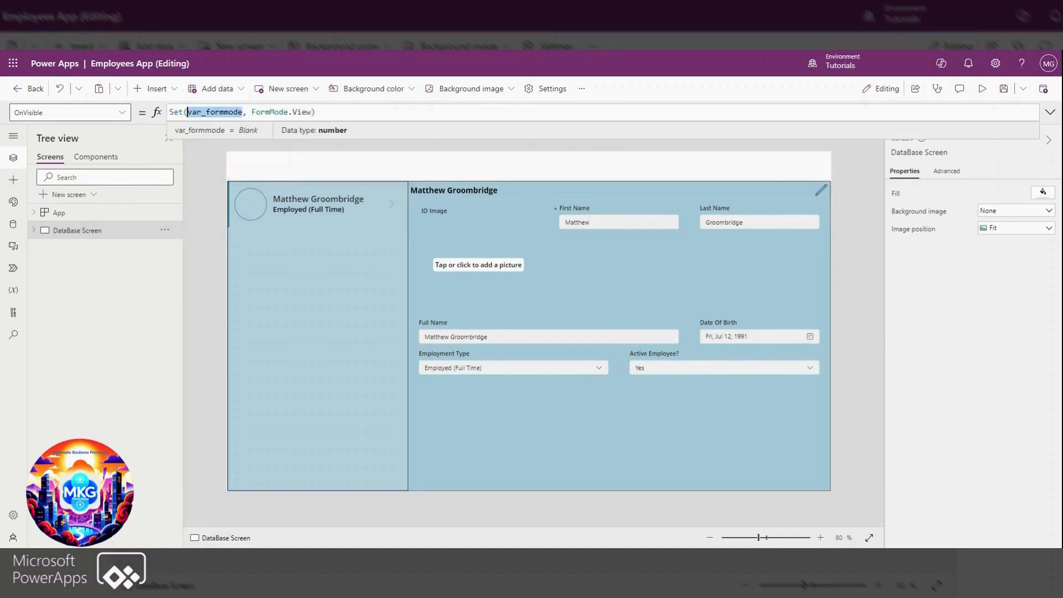
click(592, 395)
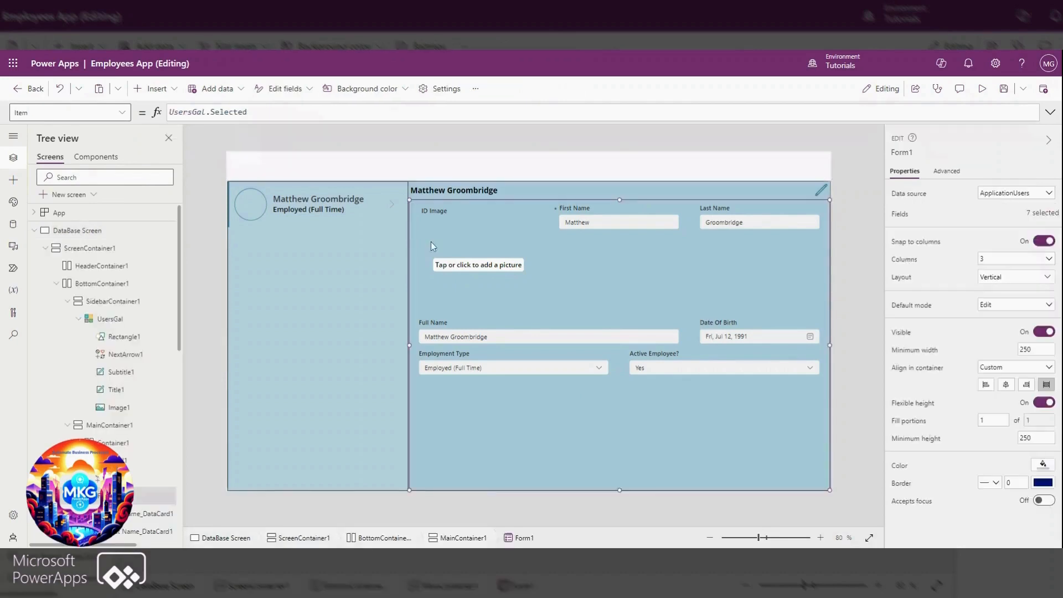
click(66, 113)
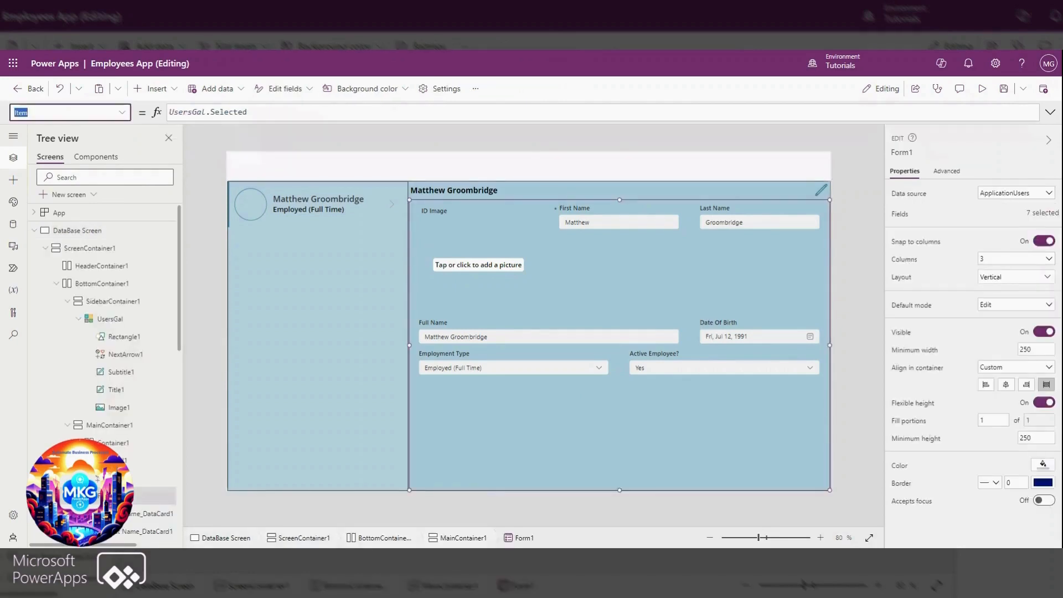
click(122, 113)
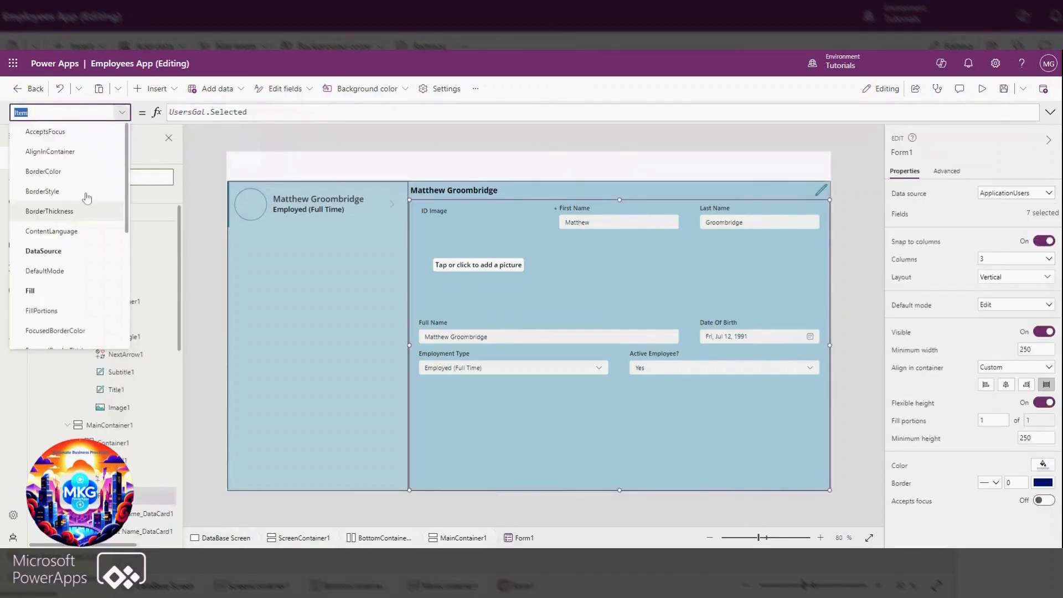
click(38, 272)
drag(231, 113, 170, 112)
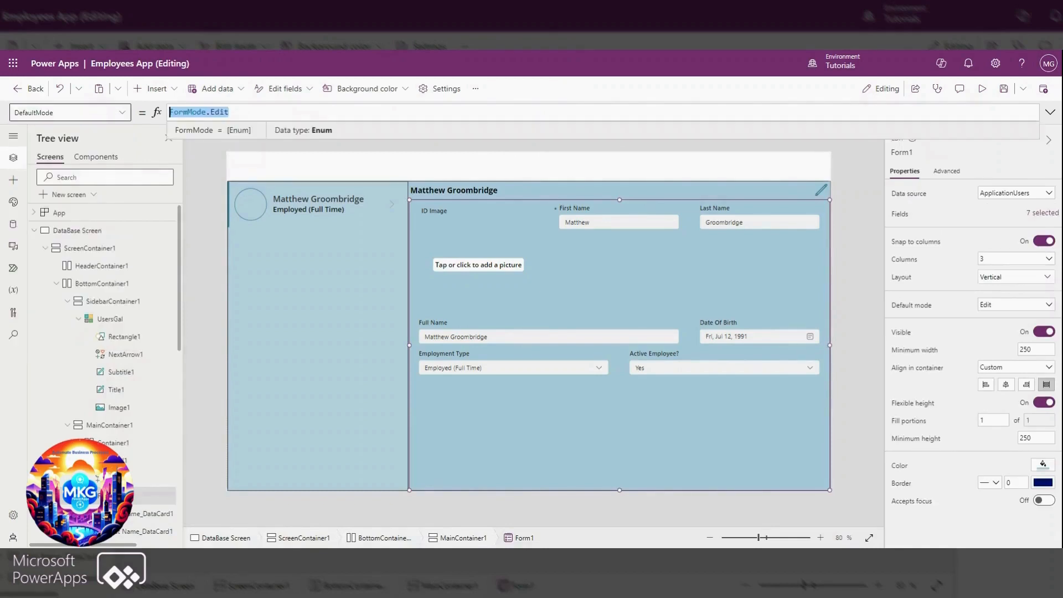
key(ctrl+v)
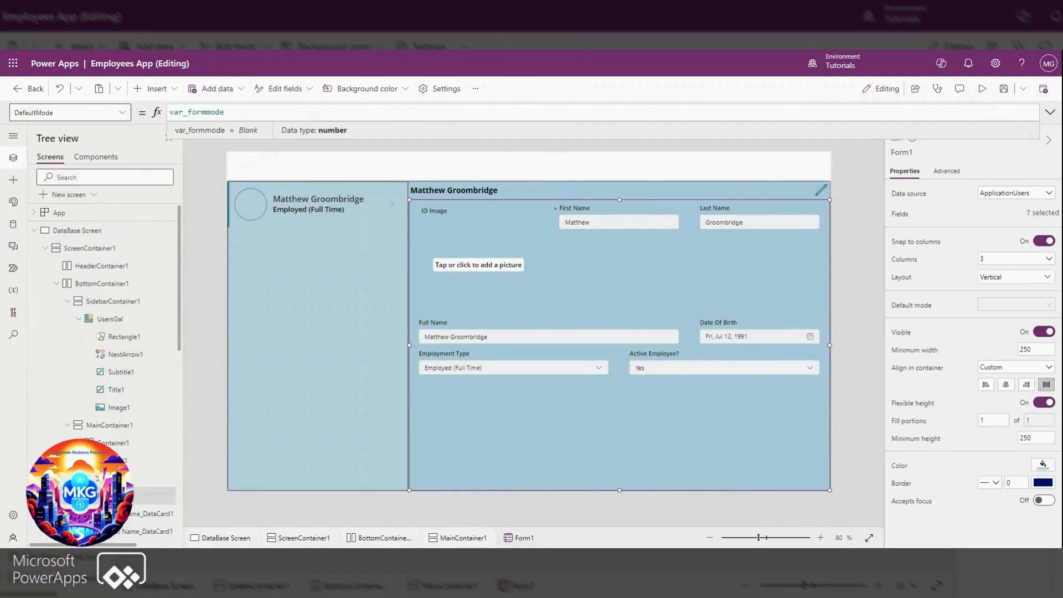
Preview the app to check the details form and edit icon, and return to editing, dismissing the tip dialog
click(983, 93)
click(982, 93)
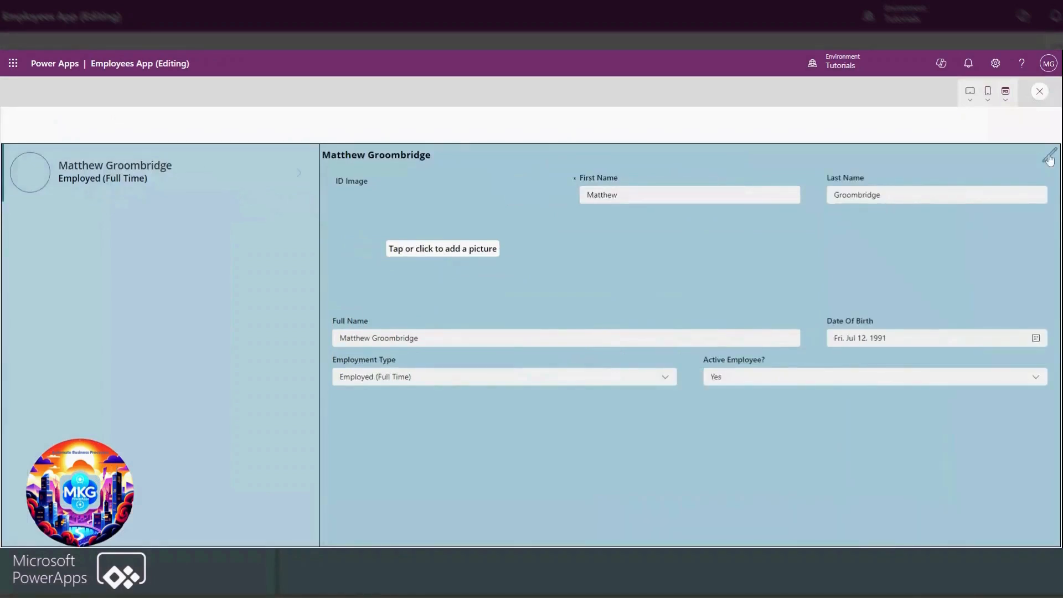
click(1046, 96)
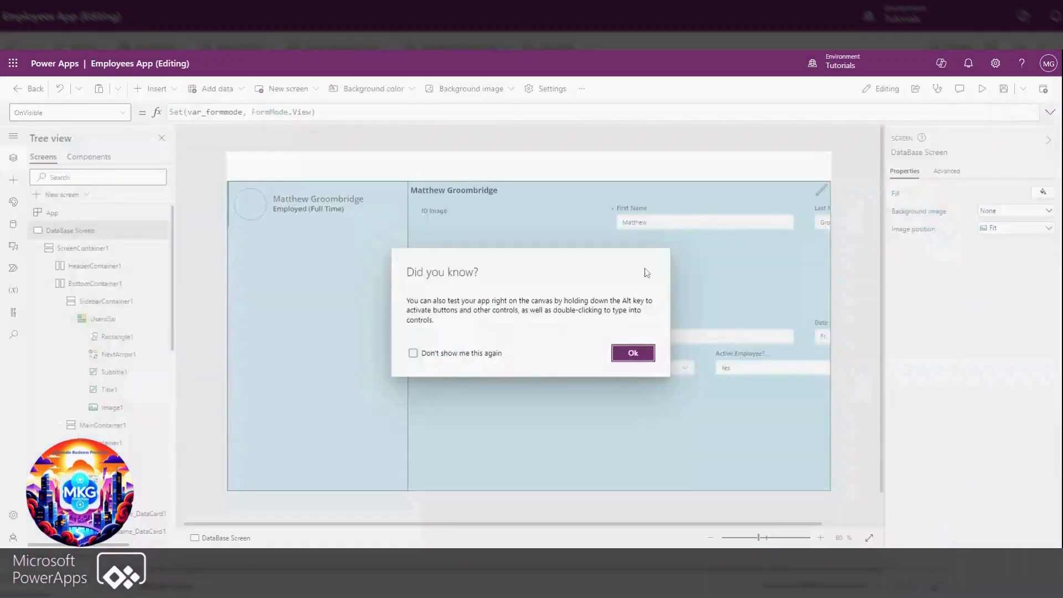
click(631, 351)
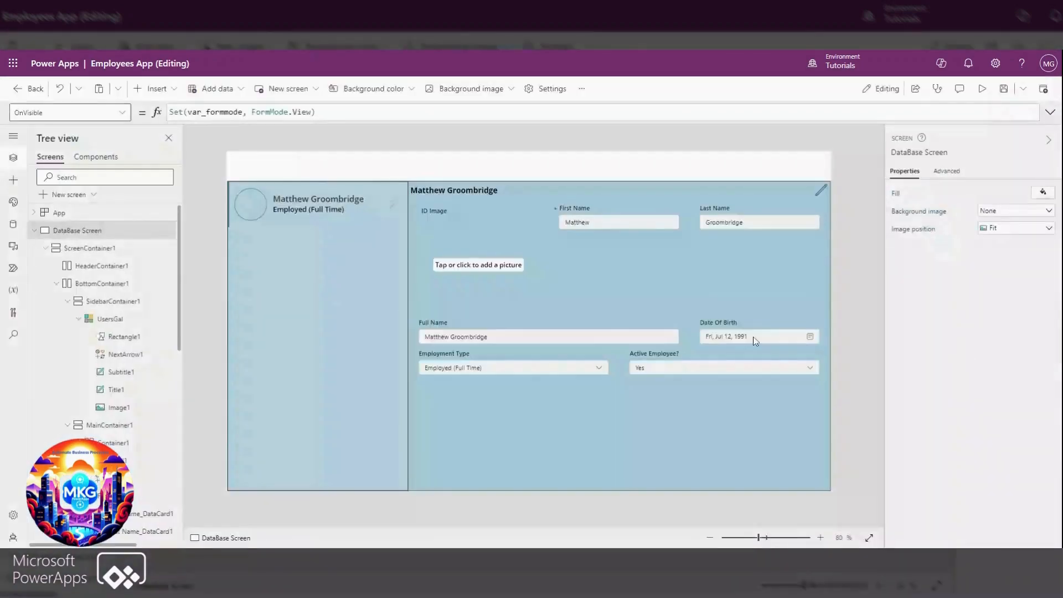
Set the details form's OnSuccess formula to Set(var_formmode, FormMode.View)
click(648, 429)
click(71, 112)
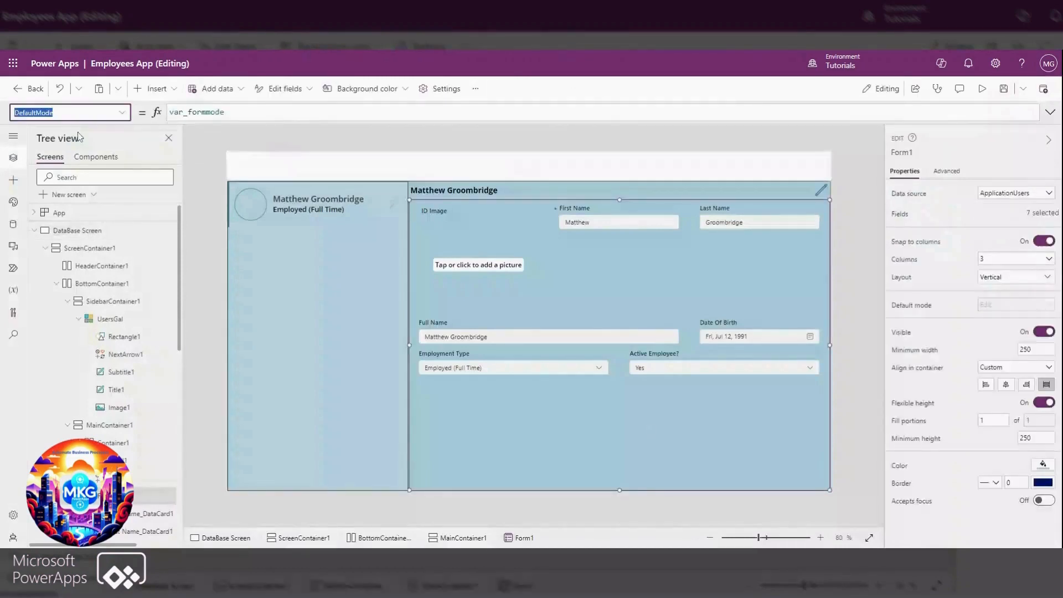
click(122, 113)
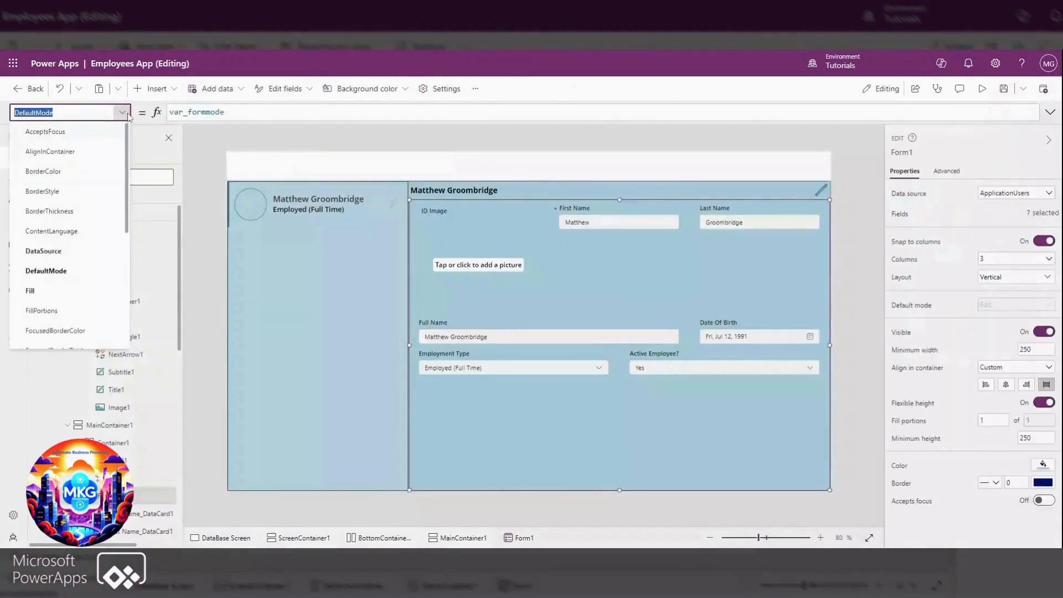
scroll(41, 289, down, 3)
click(41, 324)
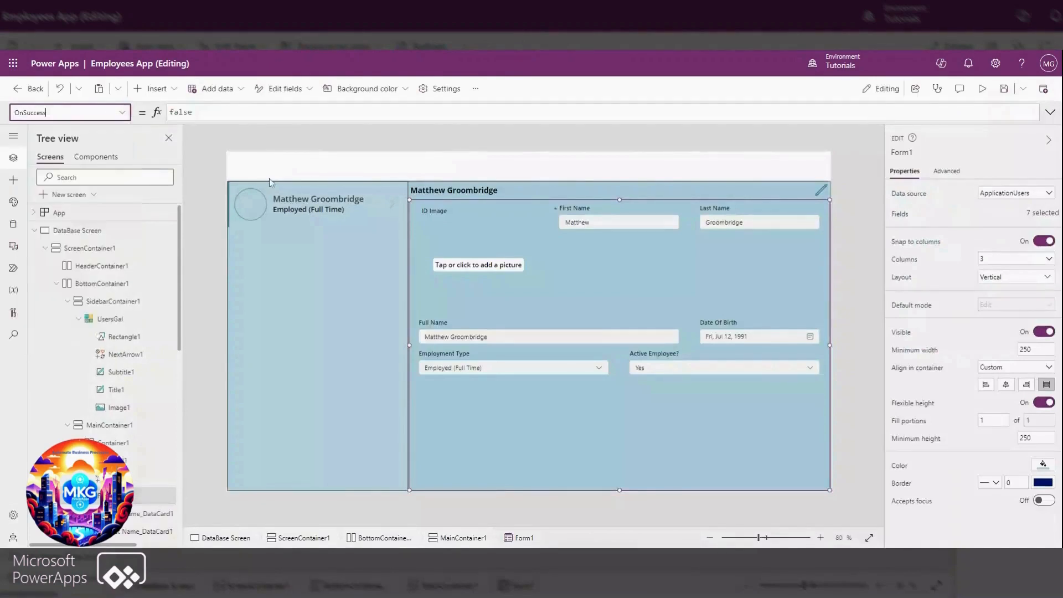
click(269, 113)
text(s)
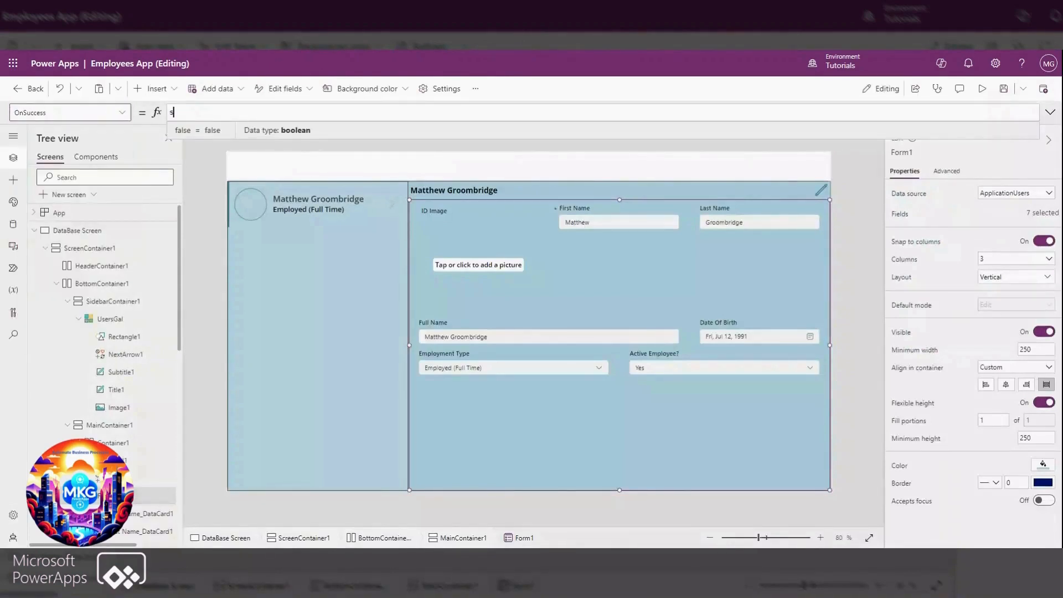
text(et(var_formmode)
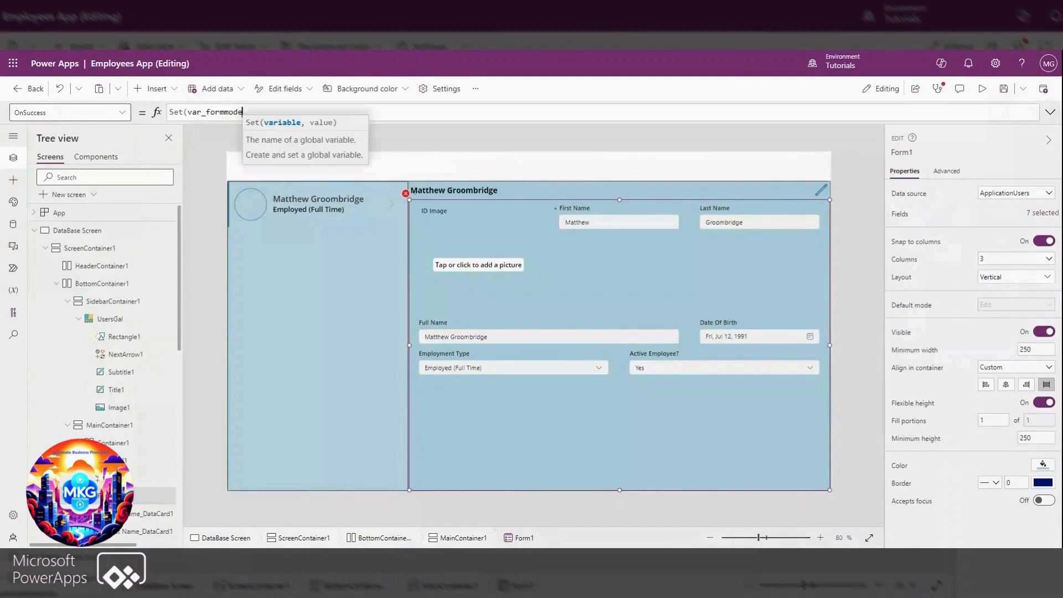
text(, form)
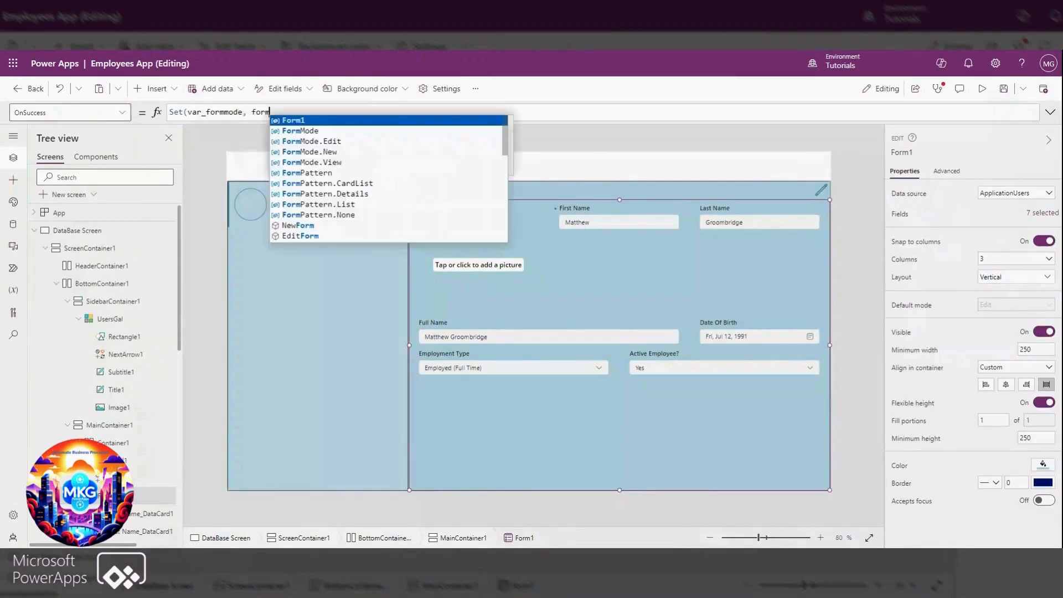
click(322, 163)
text())
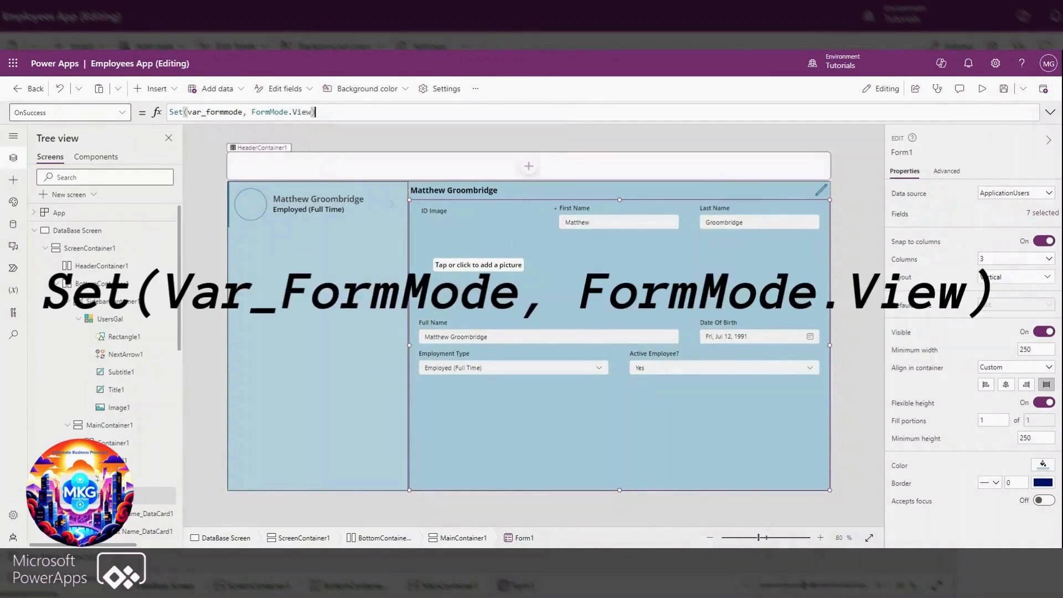
Put the condition If(var_formmode = FormMode.View, before the existing Set call in the edit icon's OnSelect formula
click(823, 193)
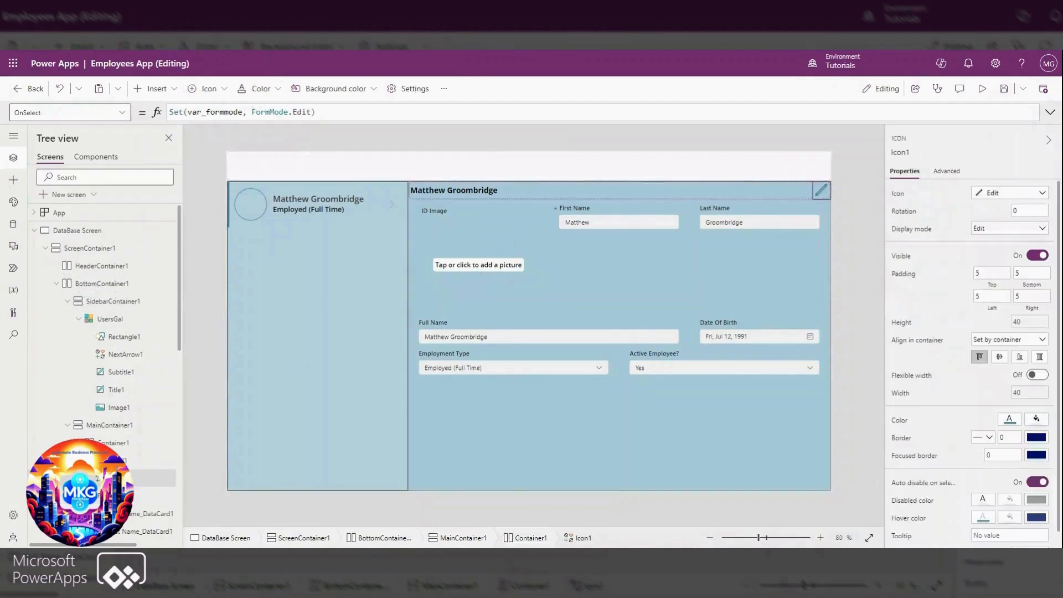
text(if()
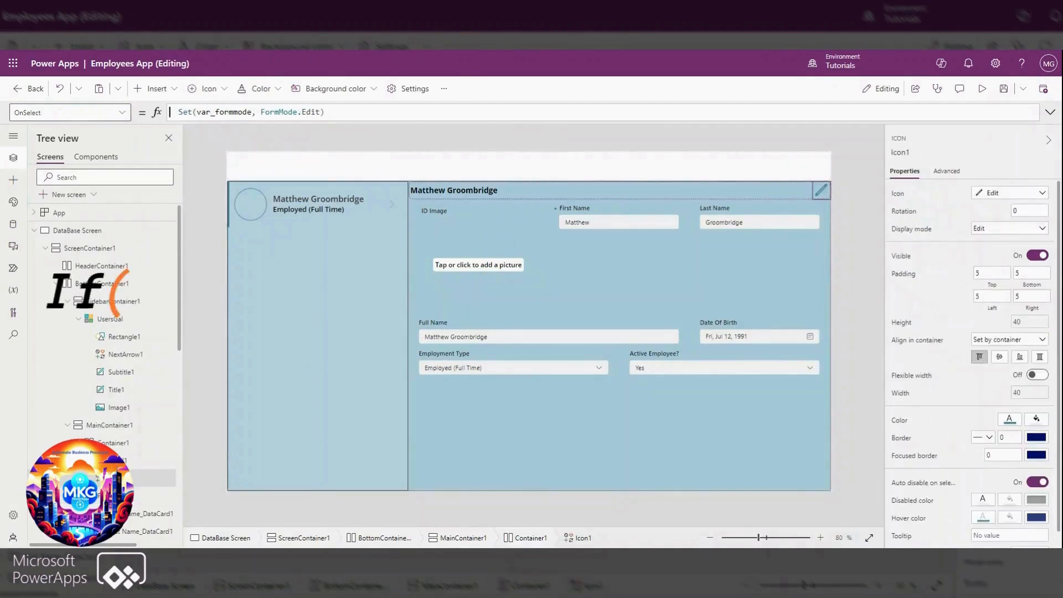
text(var_formmode)
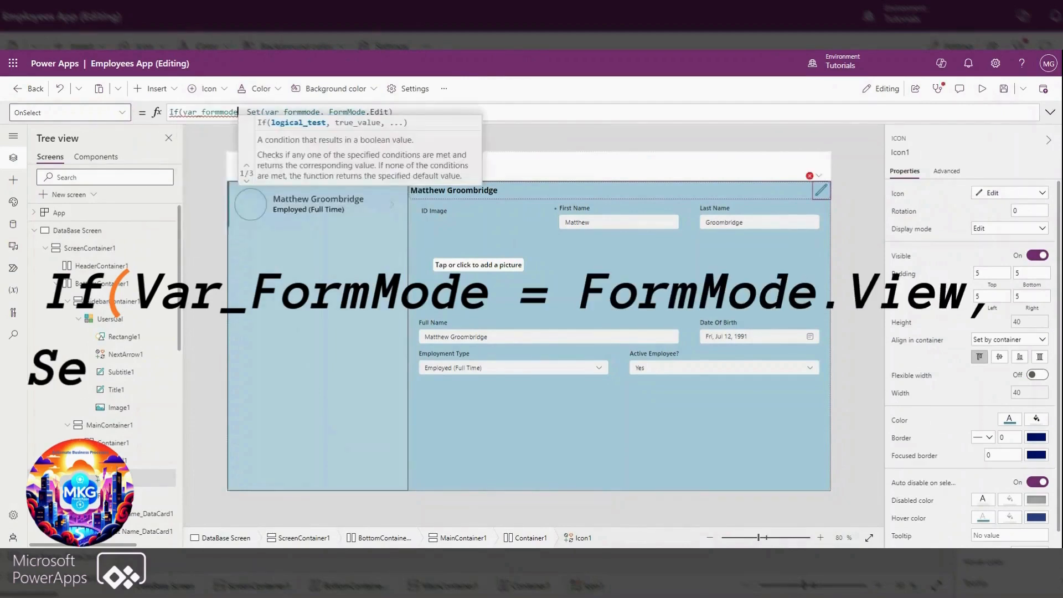
text( = form)
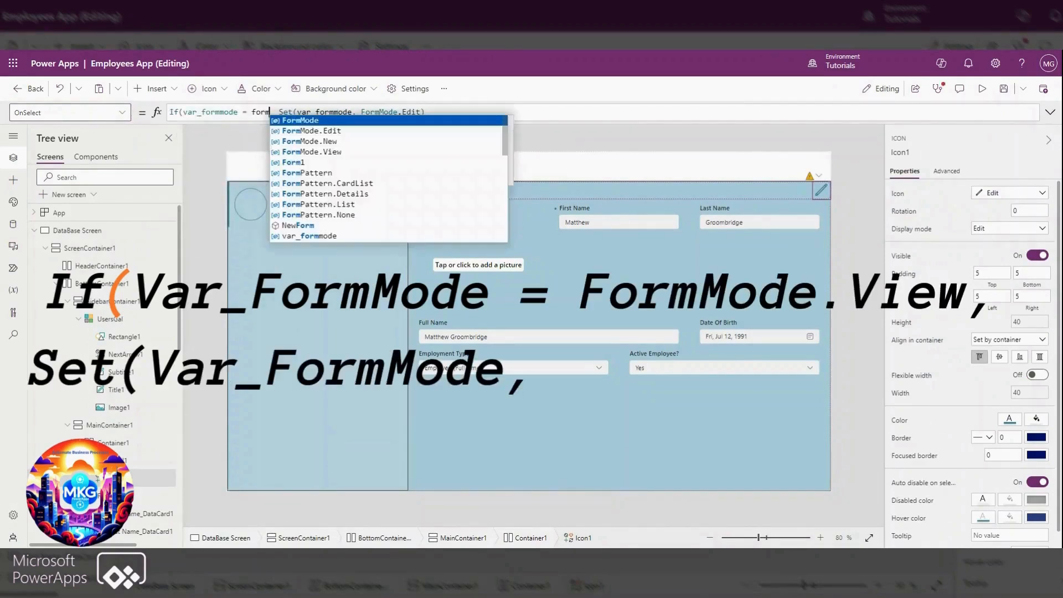
text(Mode.View)
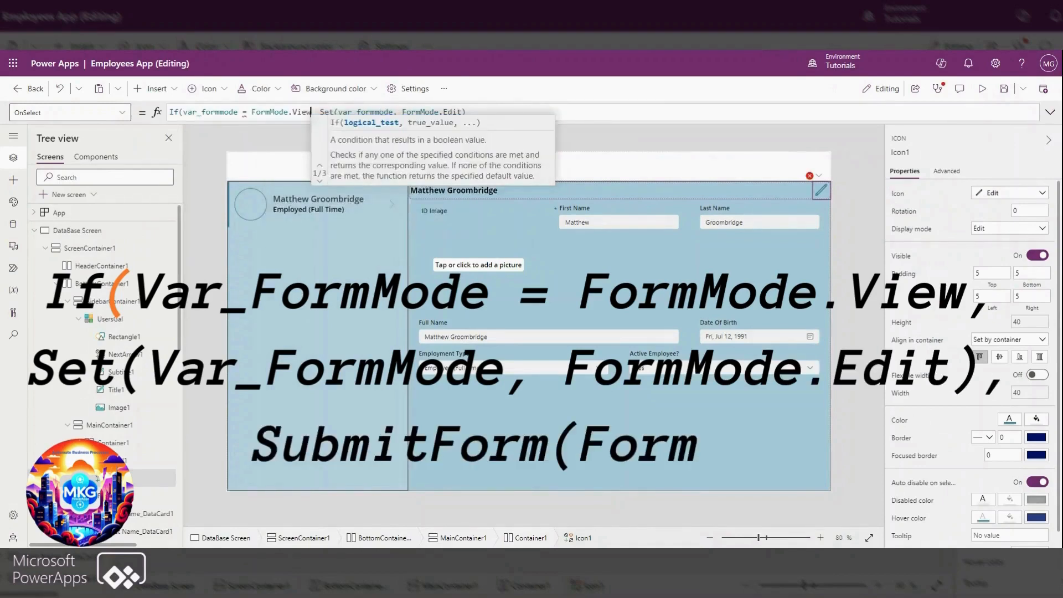
text(,)
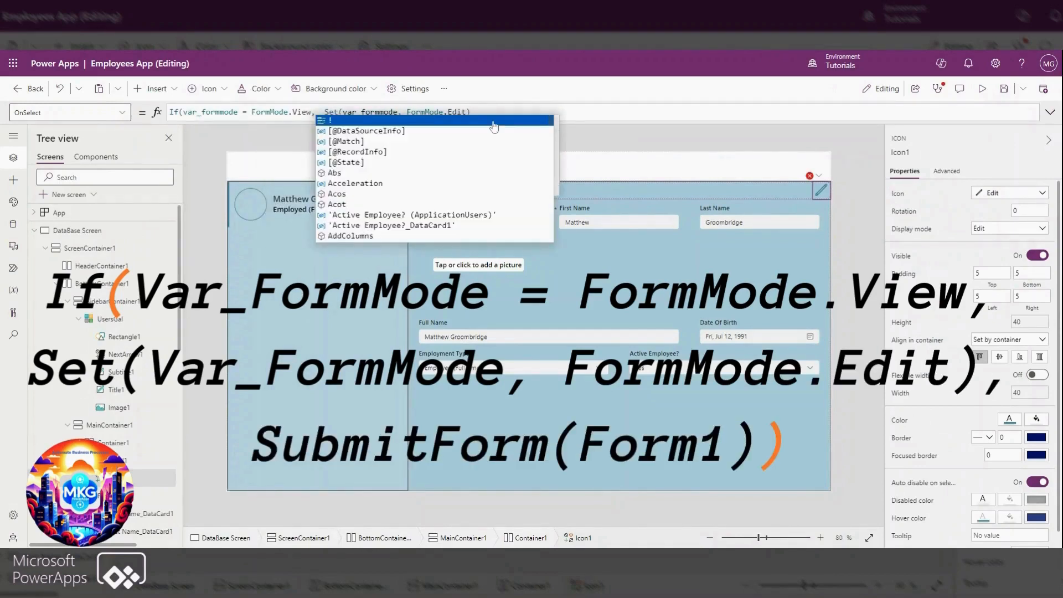
Add SubmitForm(Form1) as the else result of the edit icon's OnSelect If formula and close its parentheses
click(471, 111)
text(,)
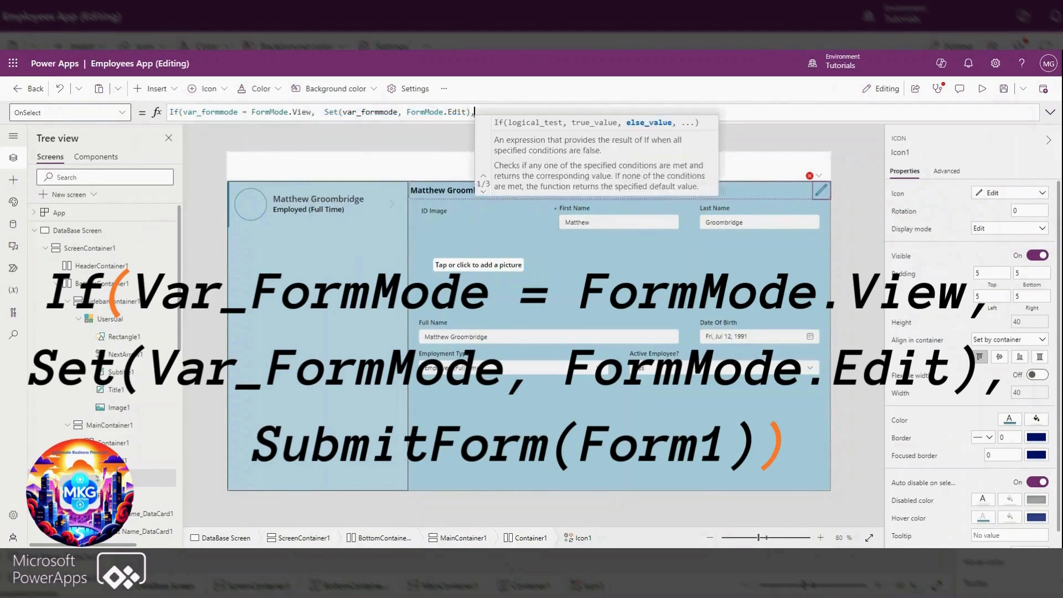
text(submit)
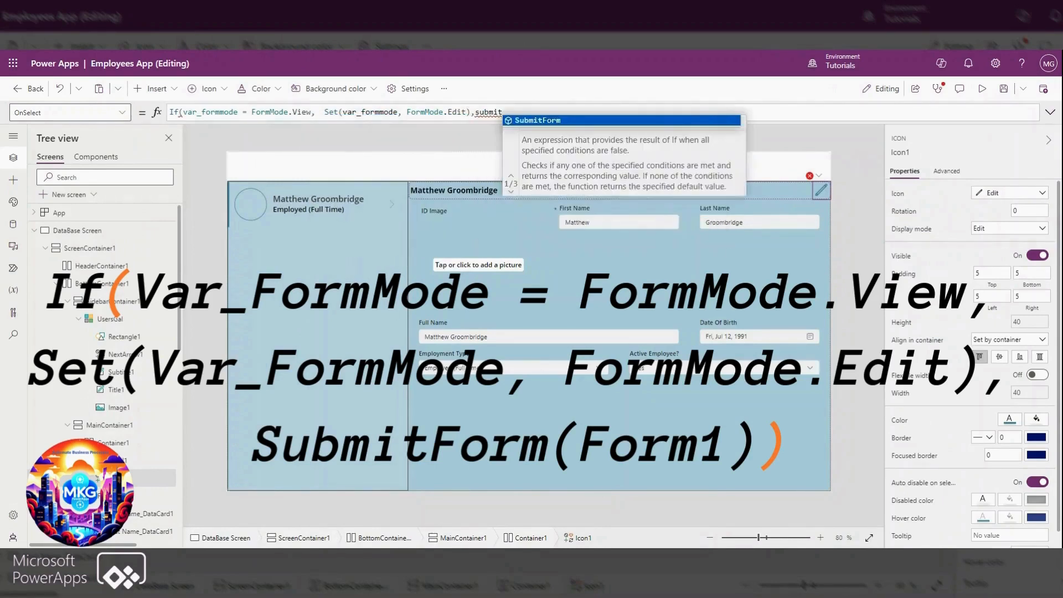
click(531, 120)
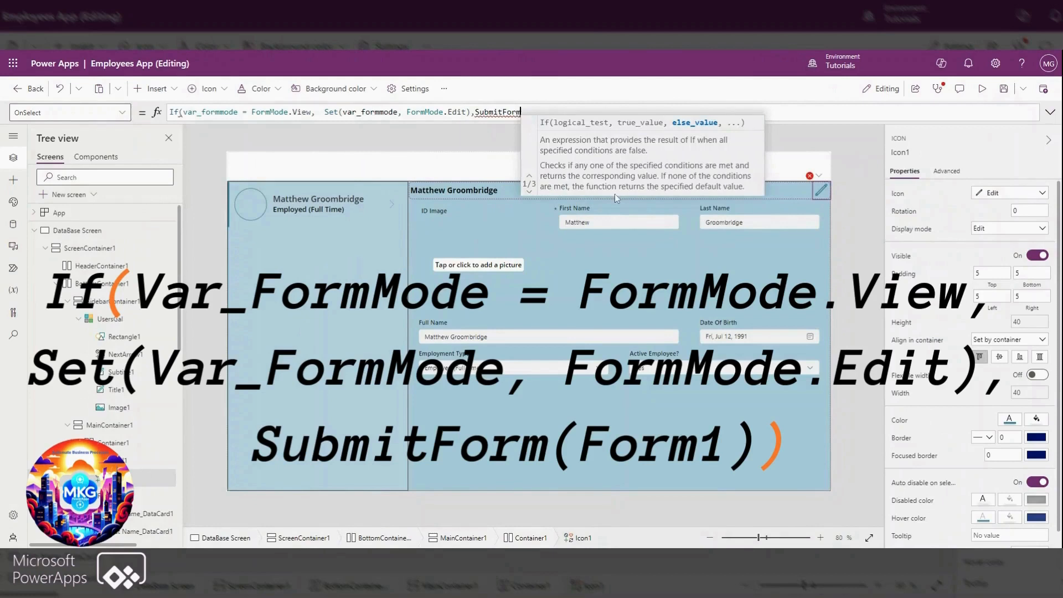
text(()
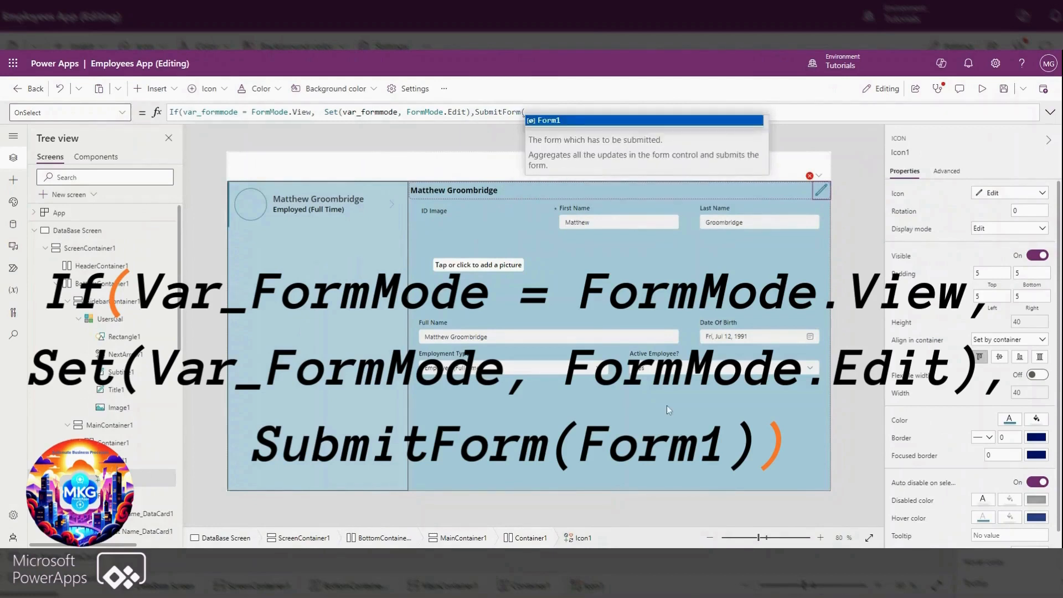
click(556, 122)
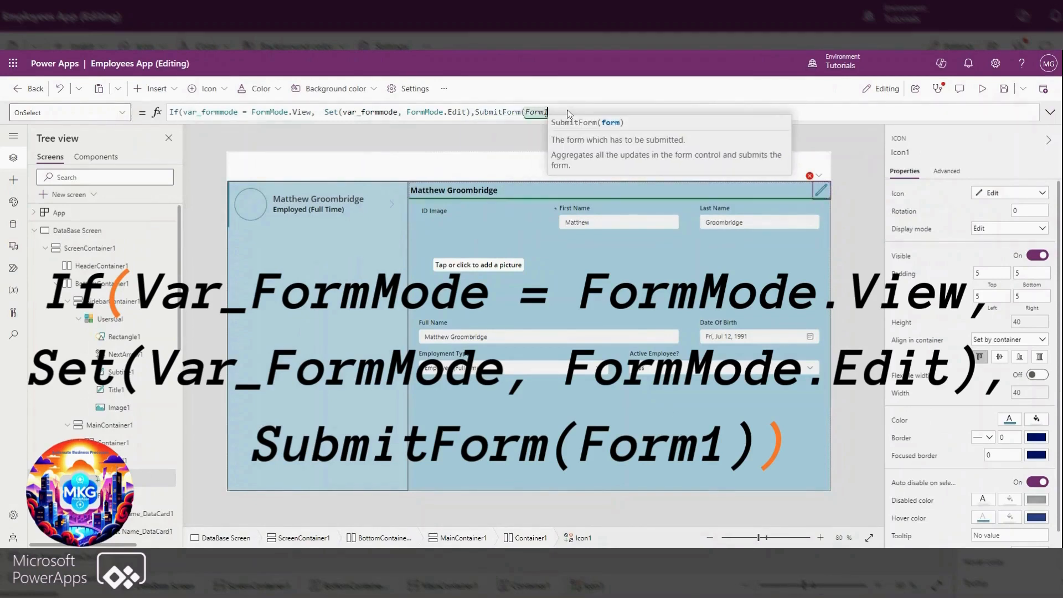
text()))
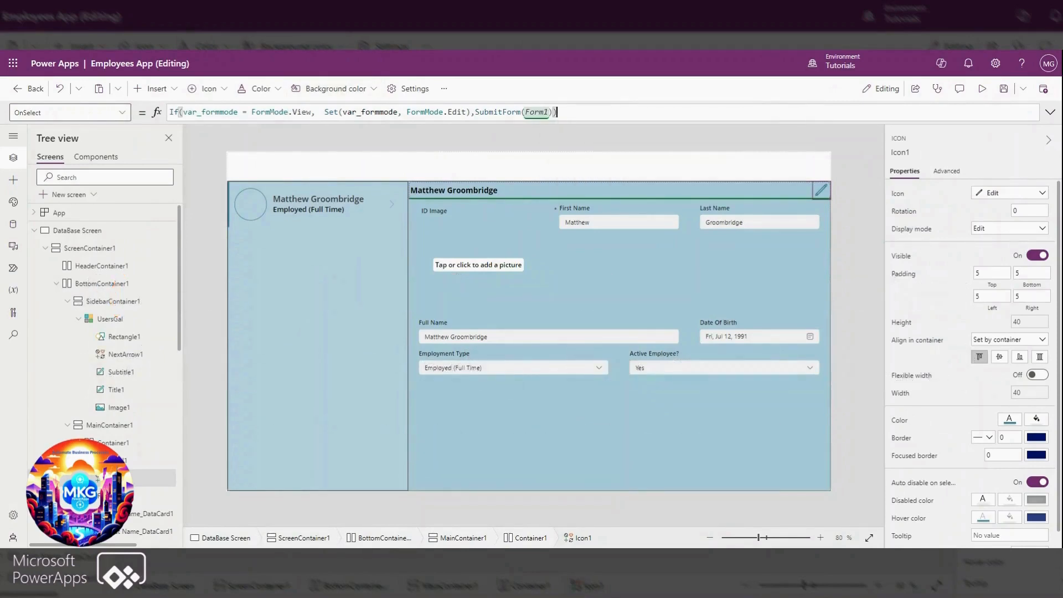
Set the edit icon's Icon property to If(var_formmode = FormMode.View, Icon.Edit,Icon.Save), reusing the condition from its OnSelect formula
drag(319, 112, 170, 113)
key(ctrl+c)
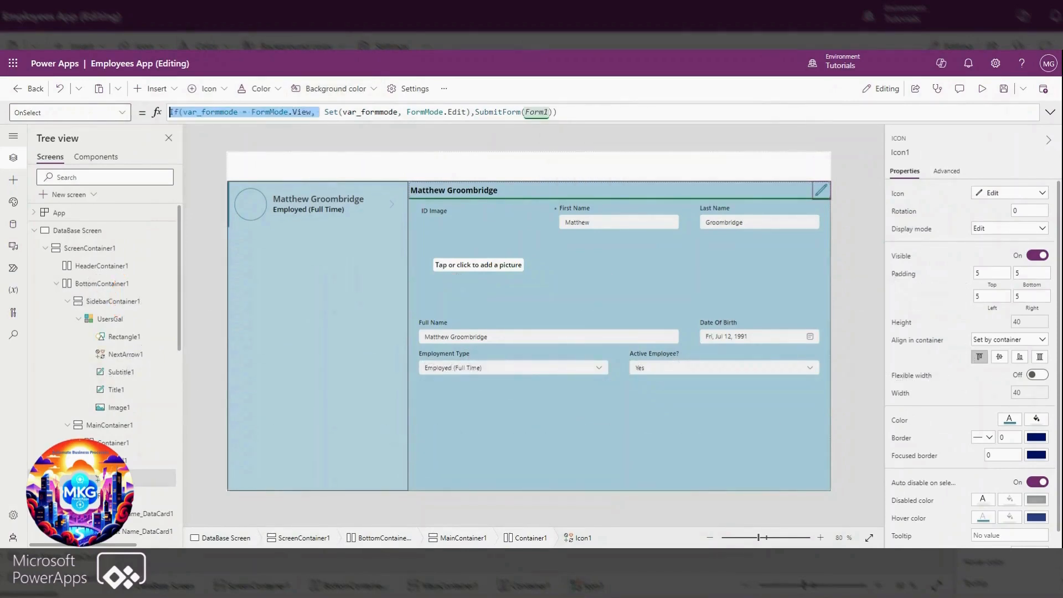
click(67, 112)
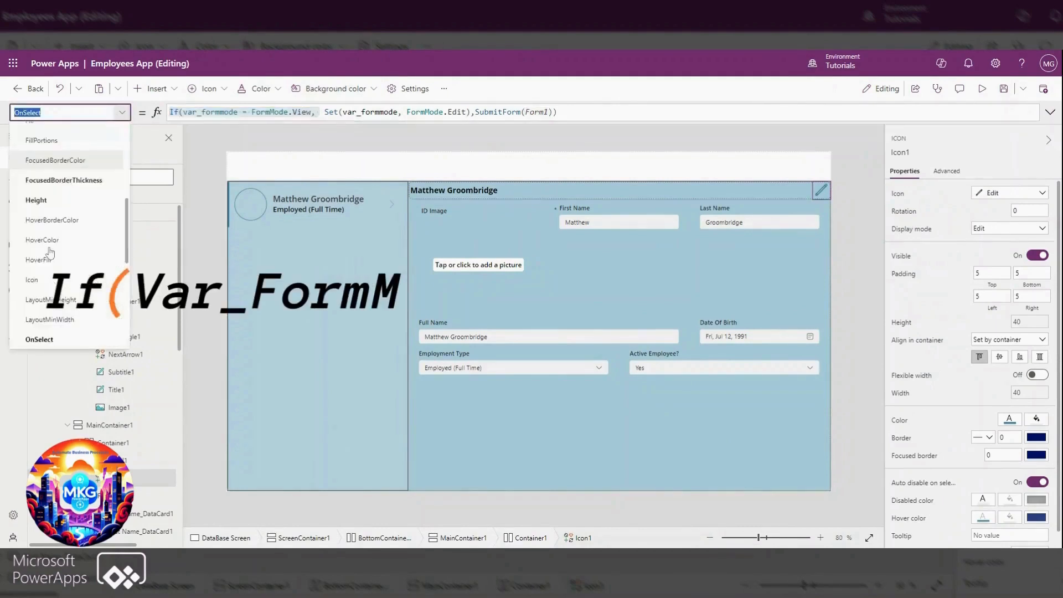
click(32, 280)
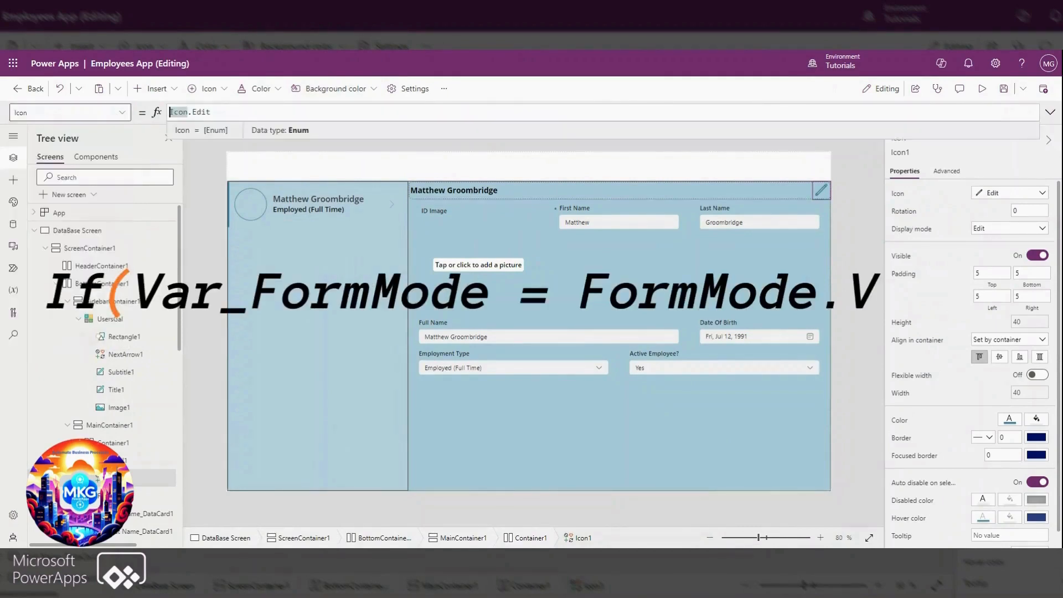
key(ctrl+v)
key(End)
text(,)
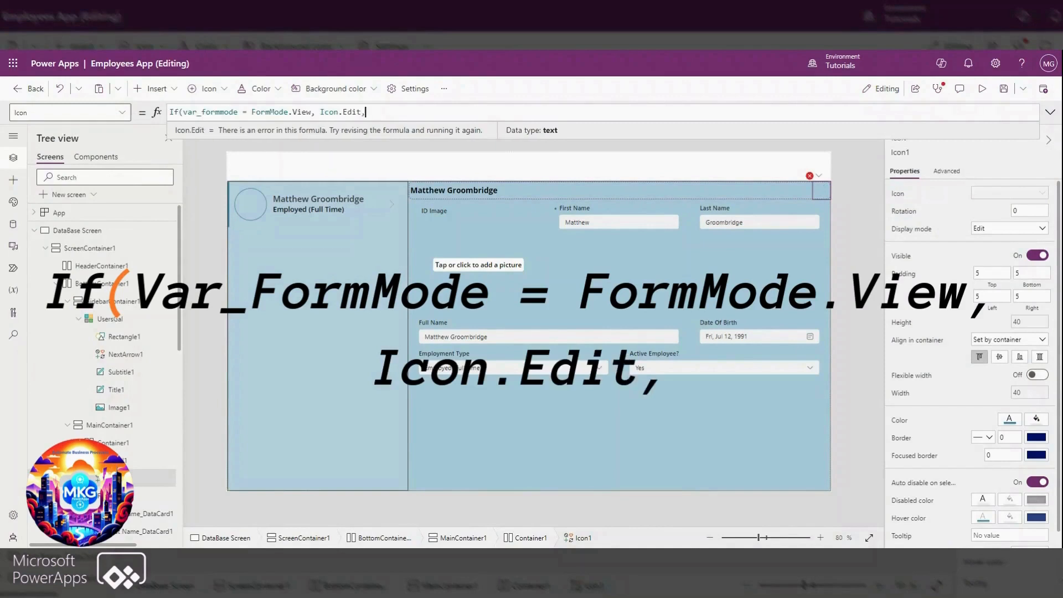
text(Icon.save)
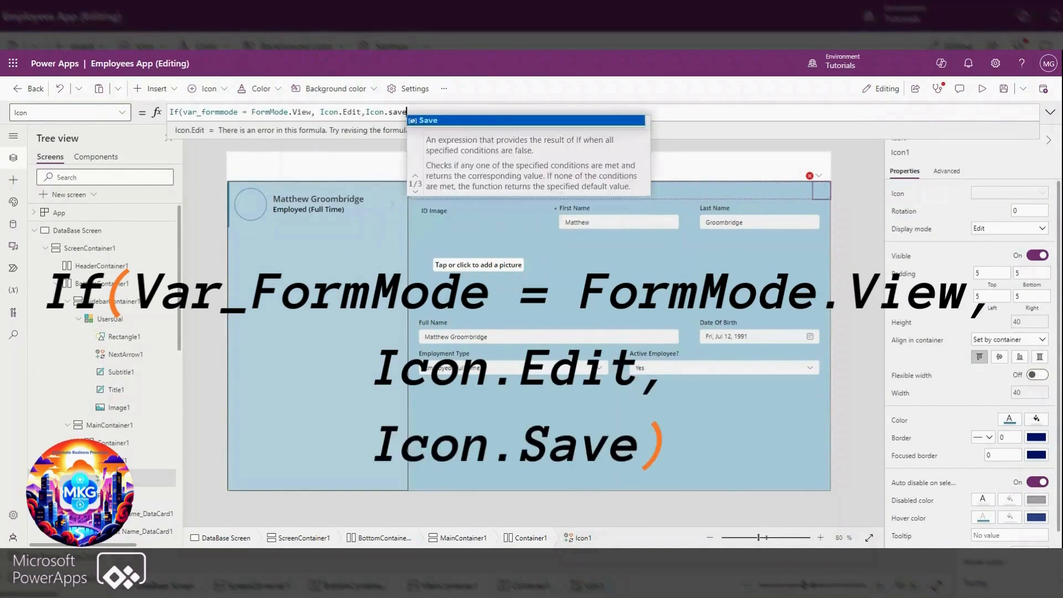
click(422, 121)
text())
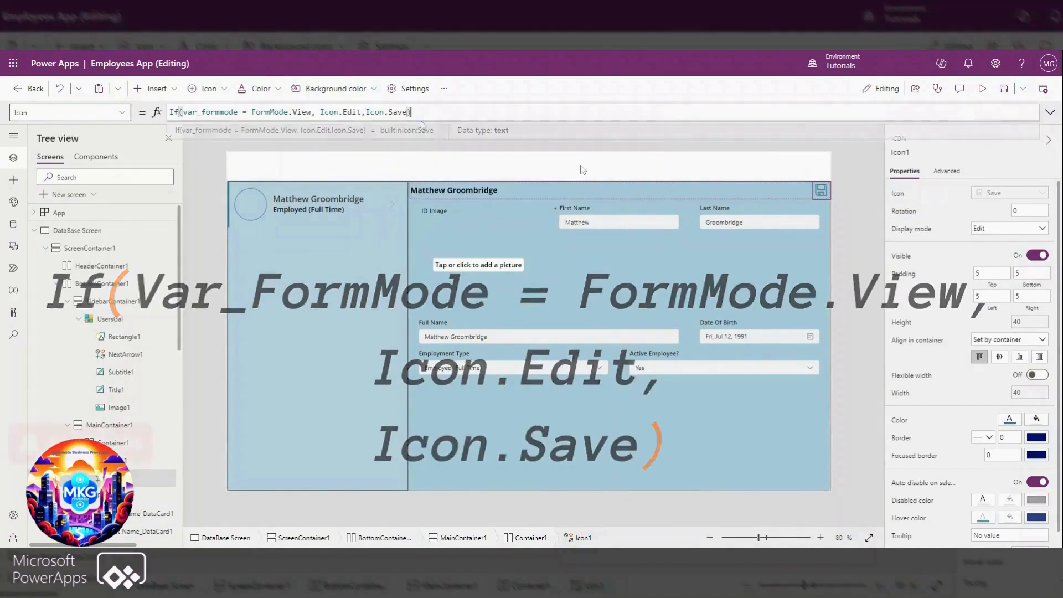
Preview the app, toggle the details form between saving and editing, add a picture to ID Image, save the record, and close the preview
click(980, 90)
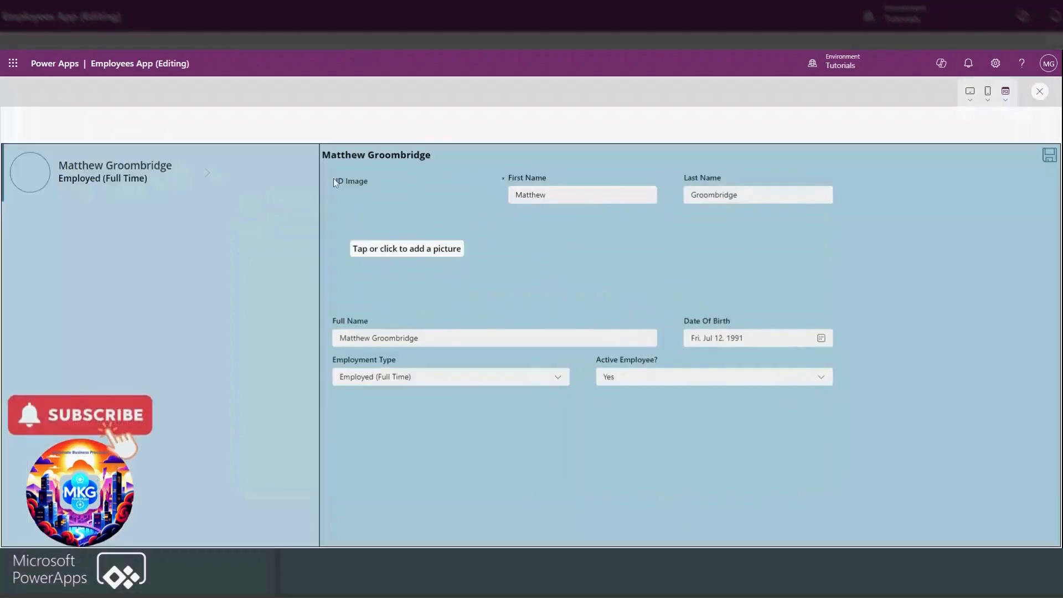
click(1050, 158)
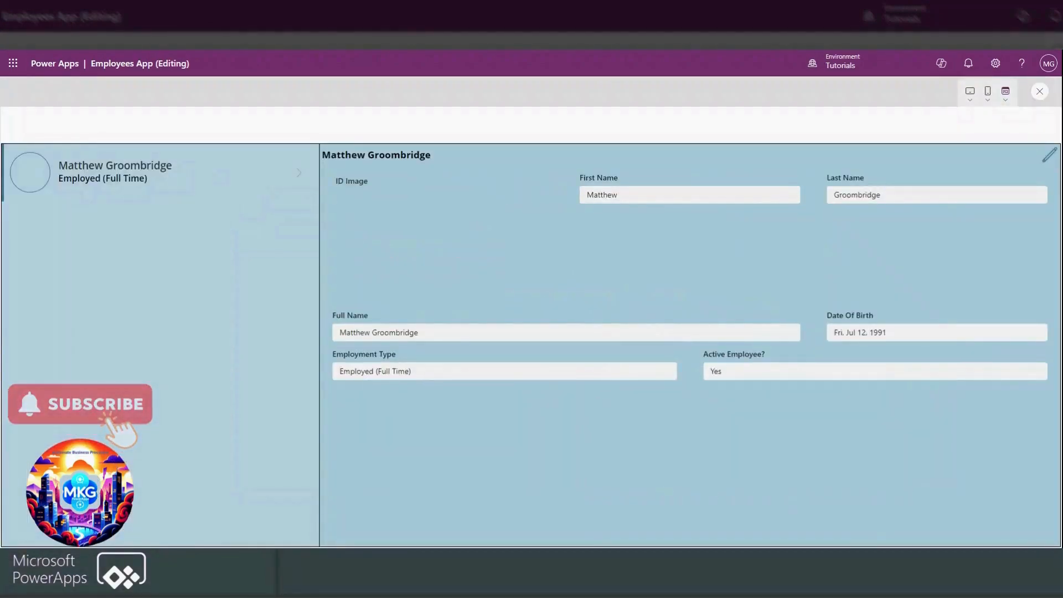
click(1049, 160)
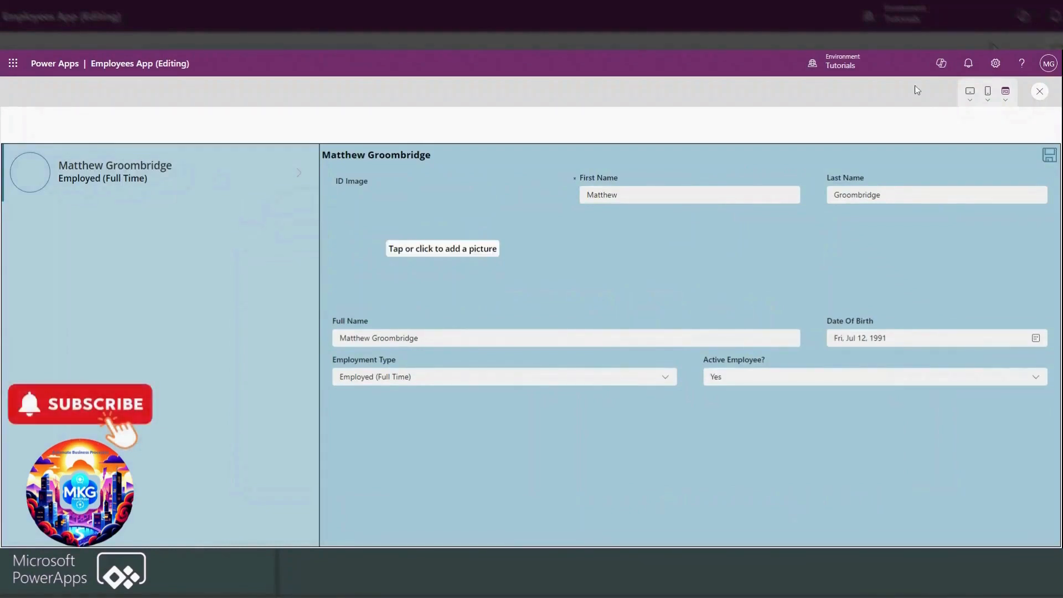
click(430, 251)
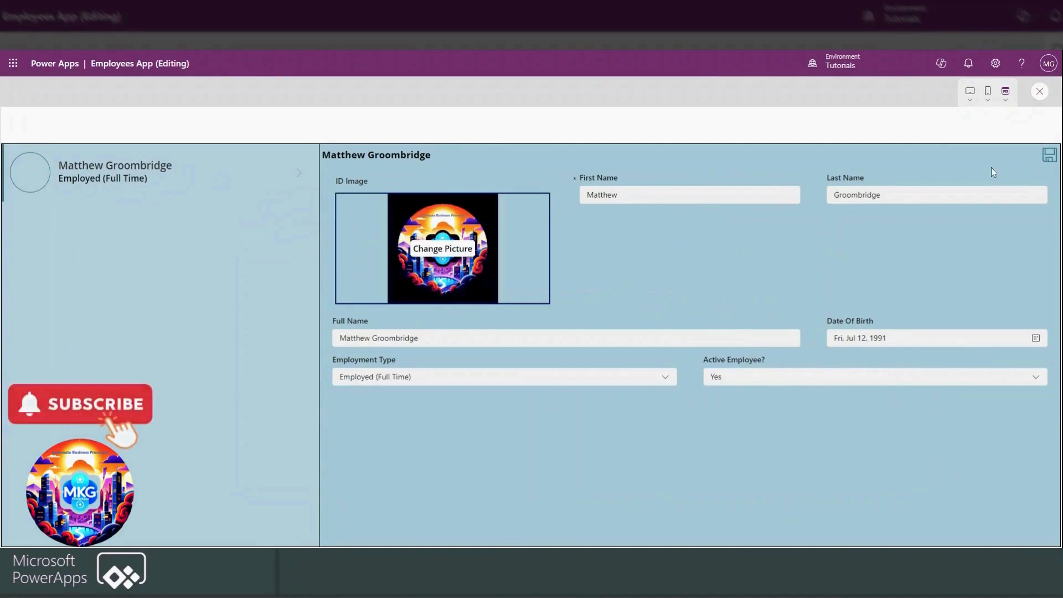
click(1049, 157)
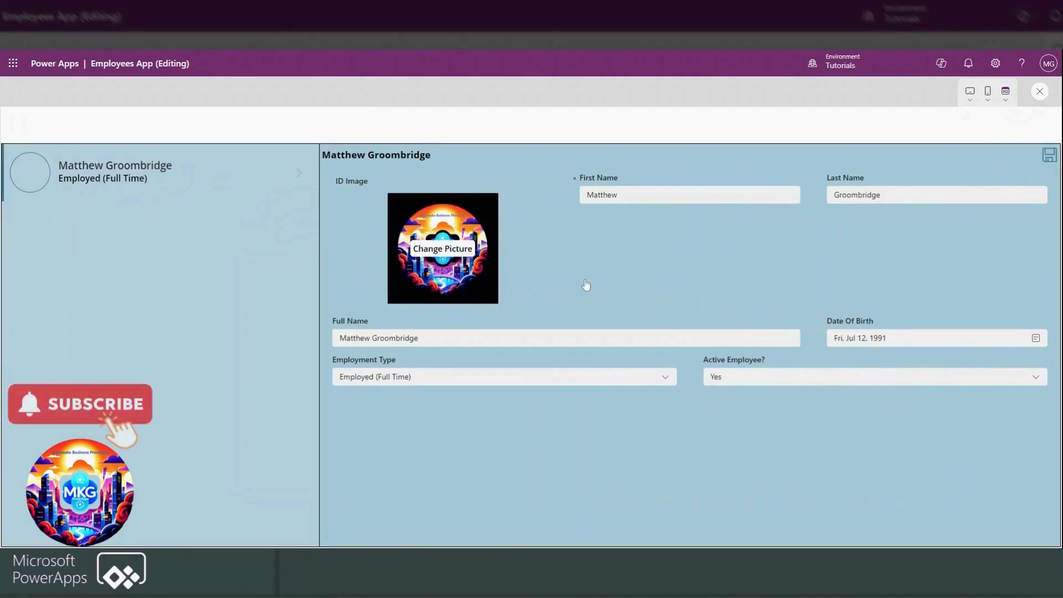
click(1005, 103)
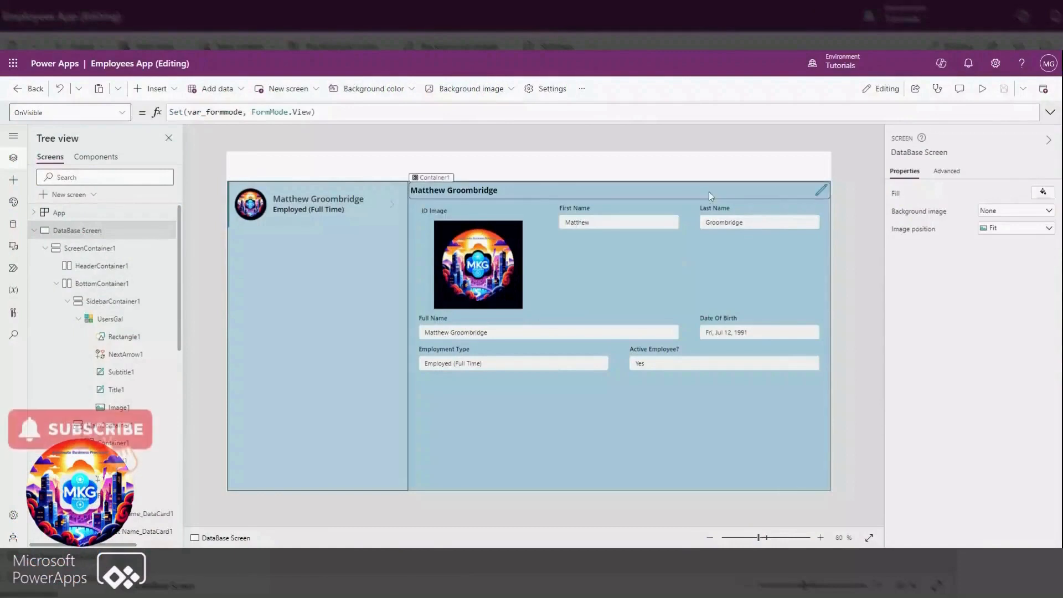
Insert an Add icon beside the edit icon in the details header, with padding 5, height 40 and width Self.Height
click(704, 195)
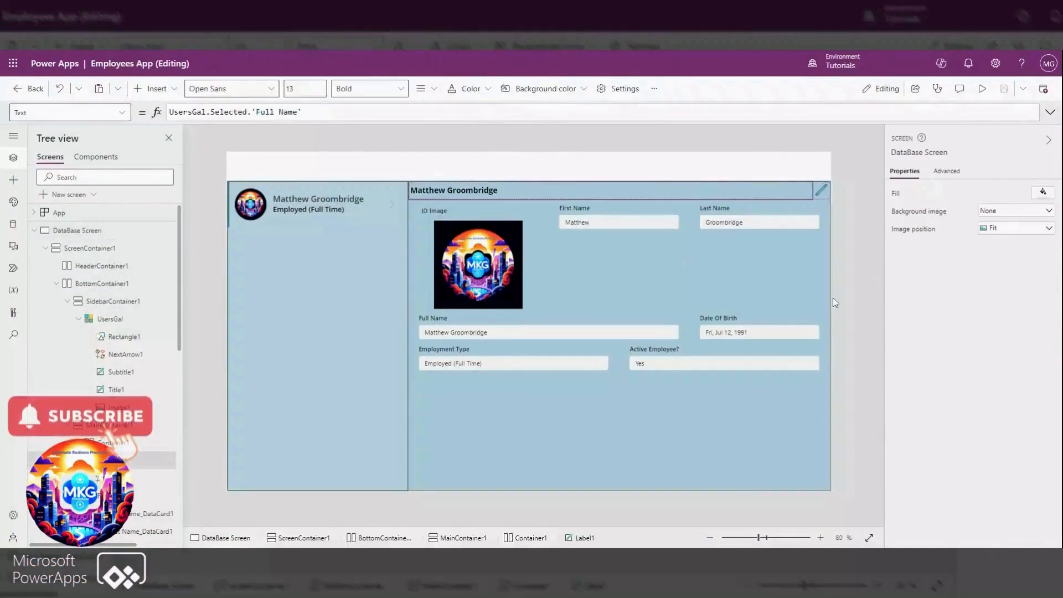
click(169, 90)
click(177, 135)
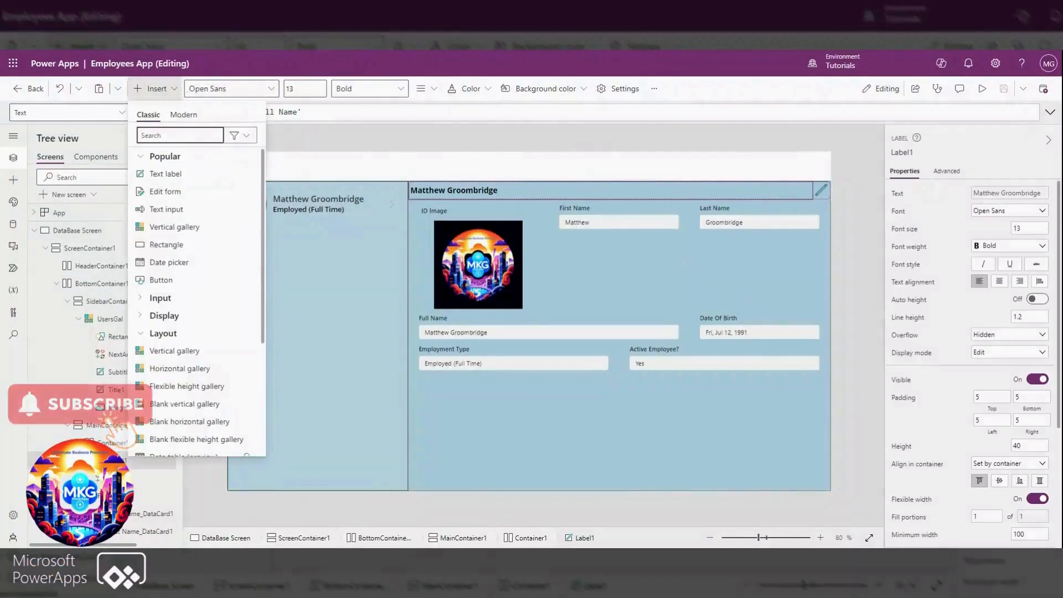
text(add)
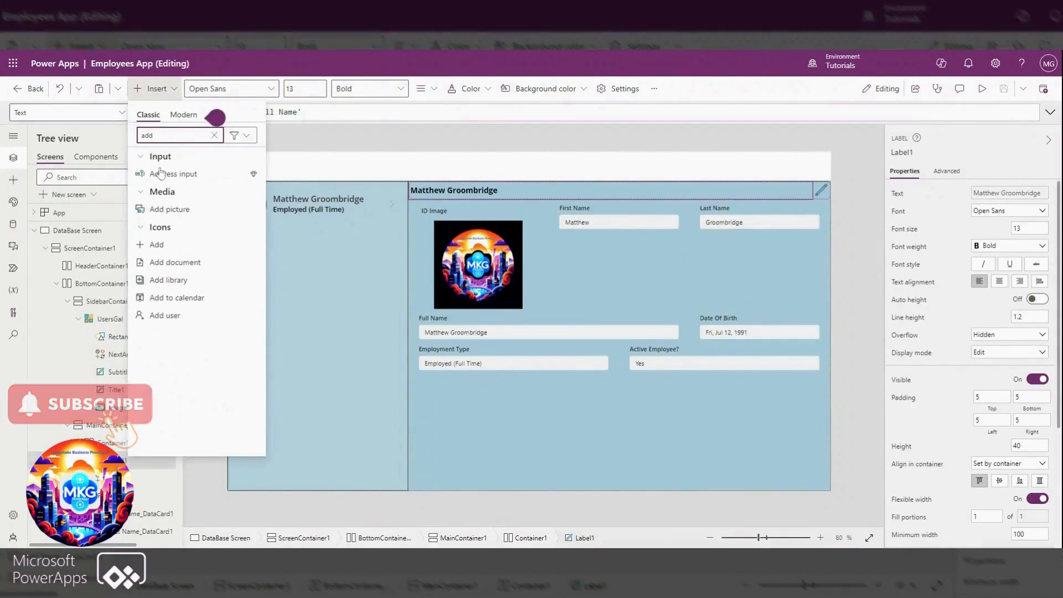
click(161, 248)
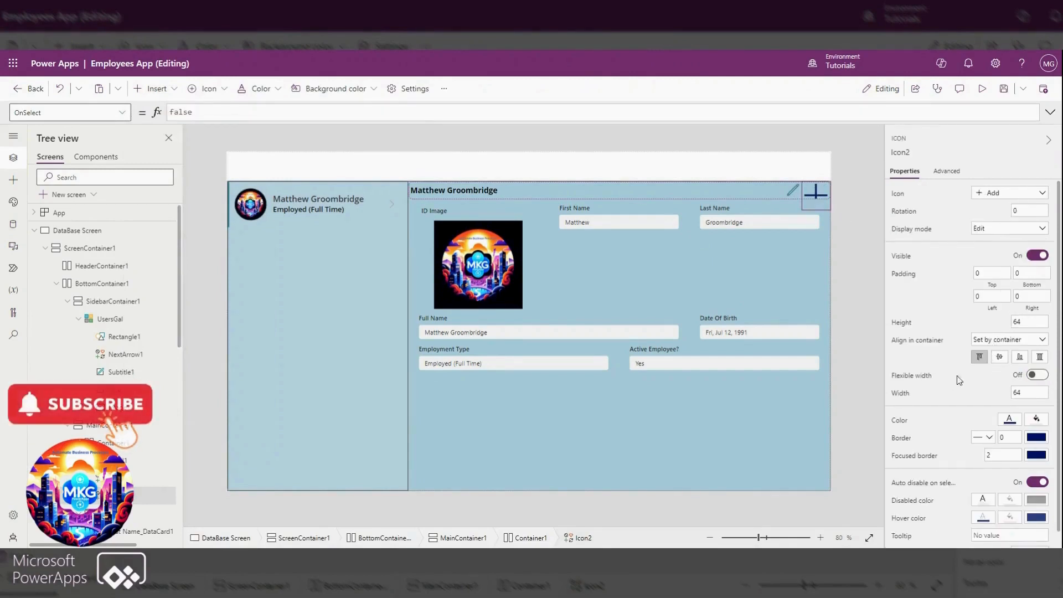
click(901, 323)
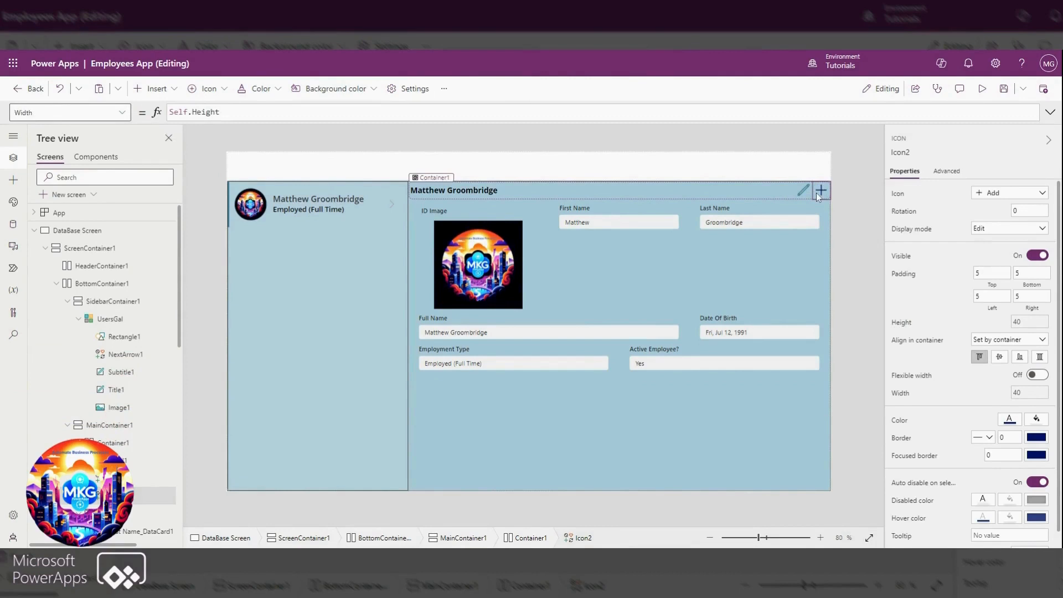
Replace the Add icon's default OnSelect value with the ResetForm function
click(41, 116)
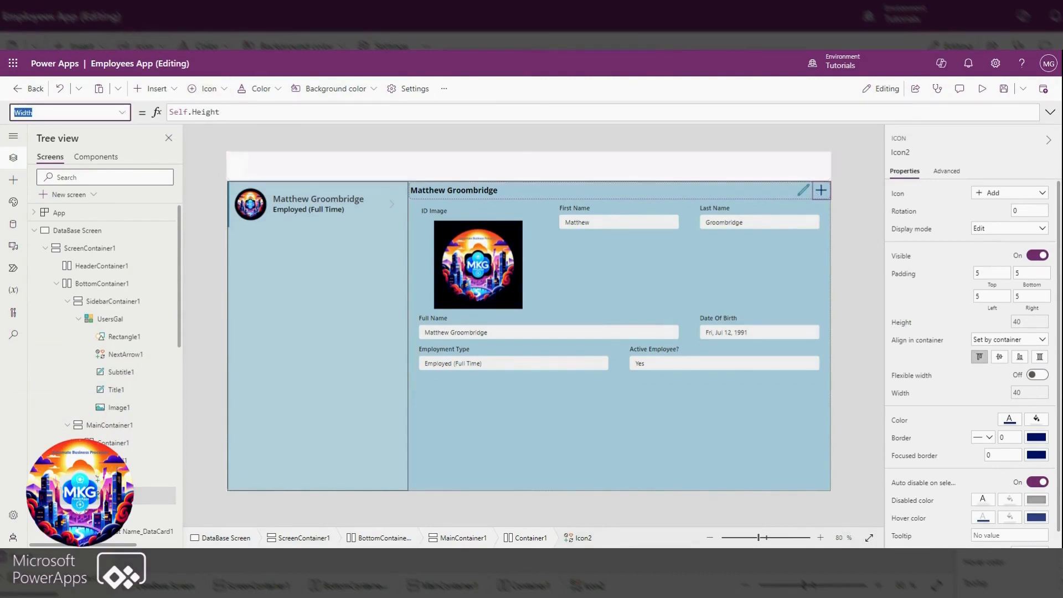
click(121, 112)
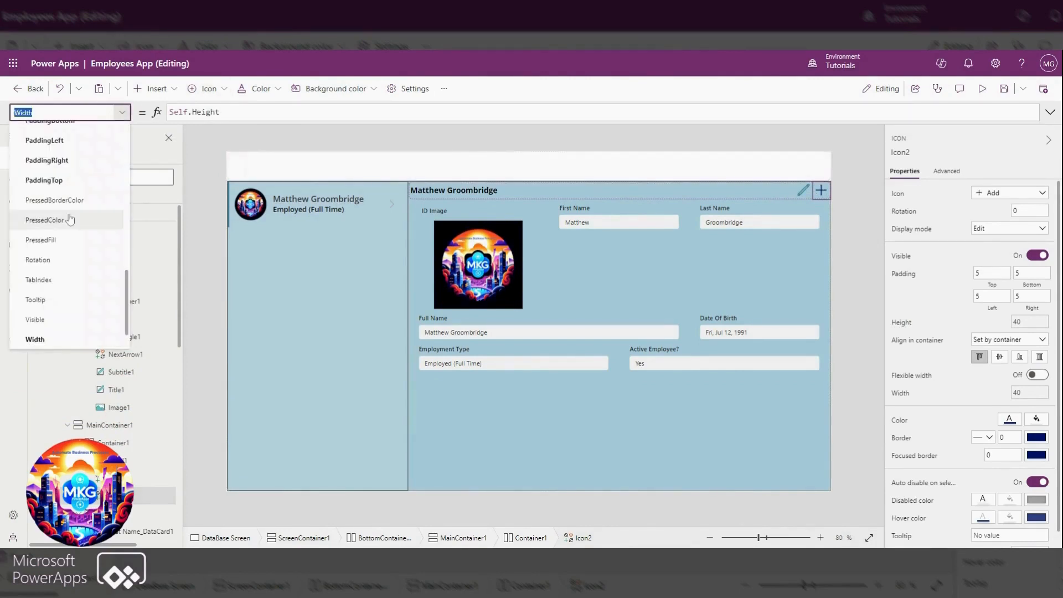
scroll(70, 220, up, 3)
click(83, 266)
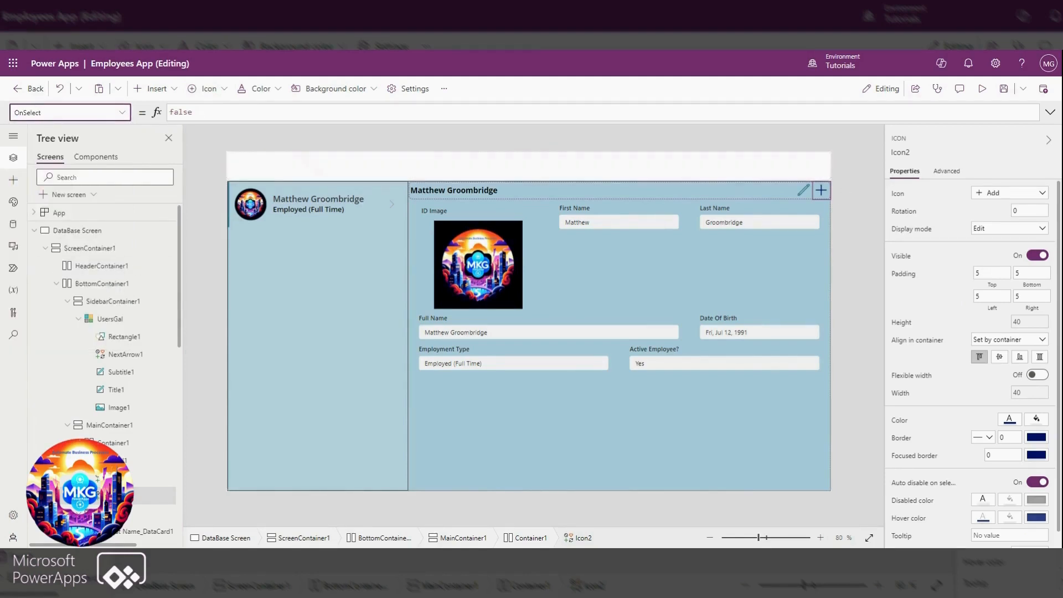
double_click(181, 113)
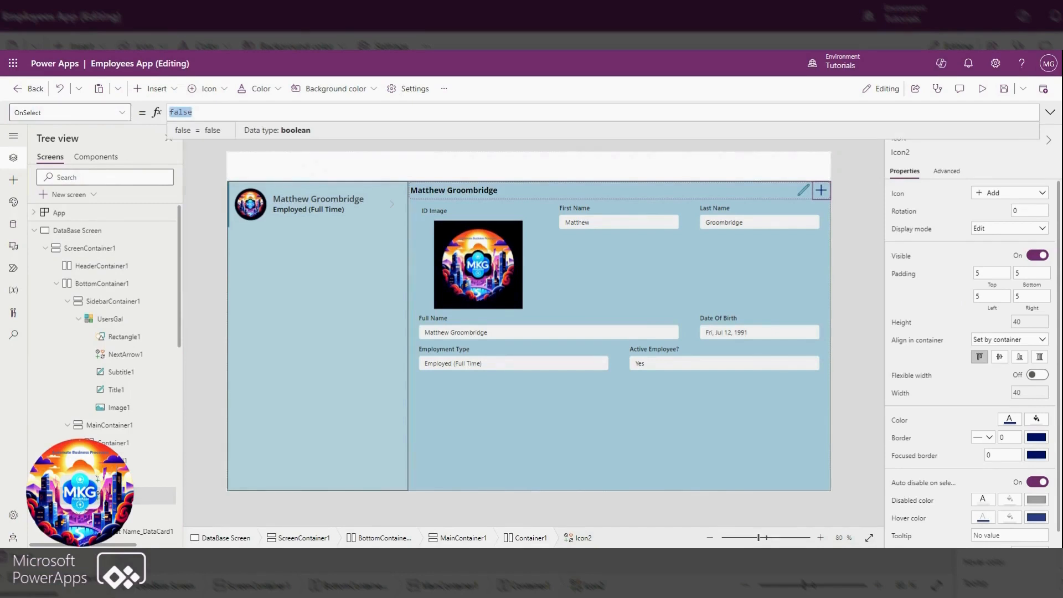
text(rese)
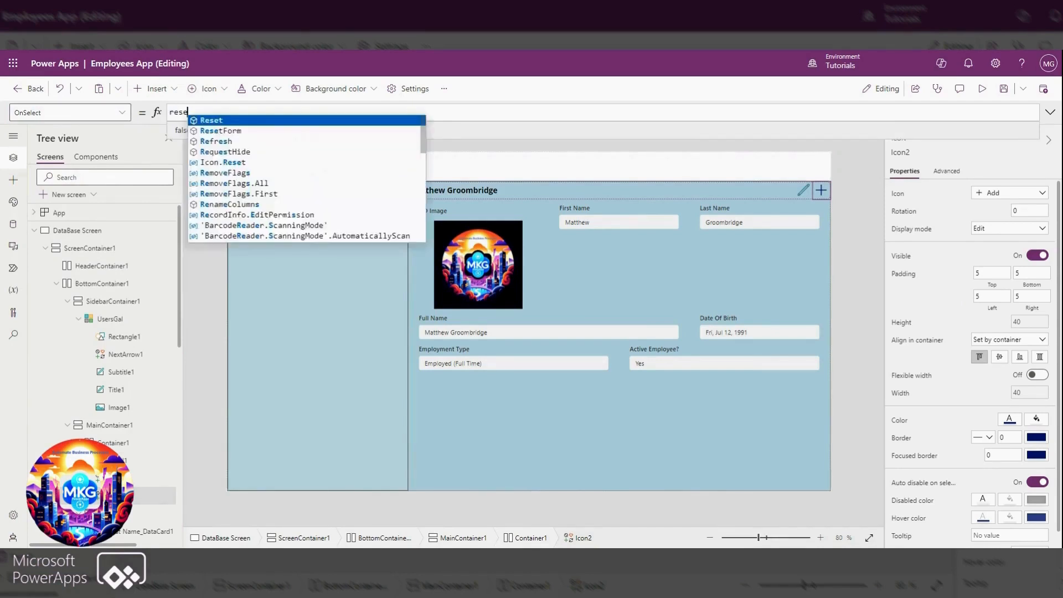
text(t)
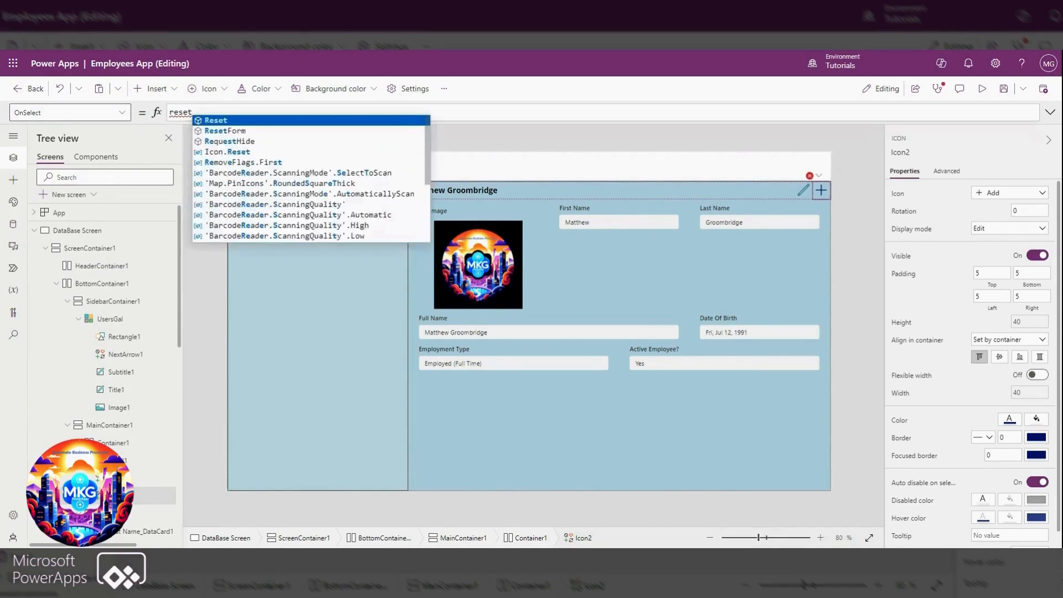
click(230, 133)
Complete the Add icon's OnSelect formula as ResetForm(Form1);NewForm(Form1);Set(var_formmode,FormMode.New)
text(Form1);newform)
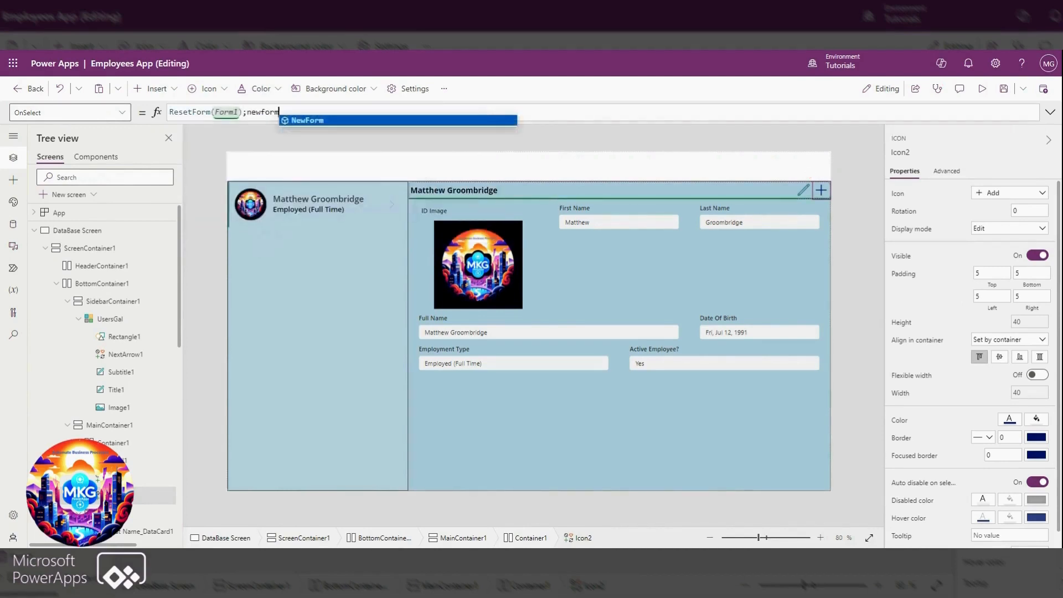
key(Tab)
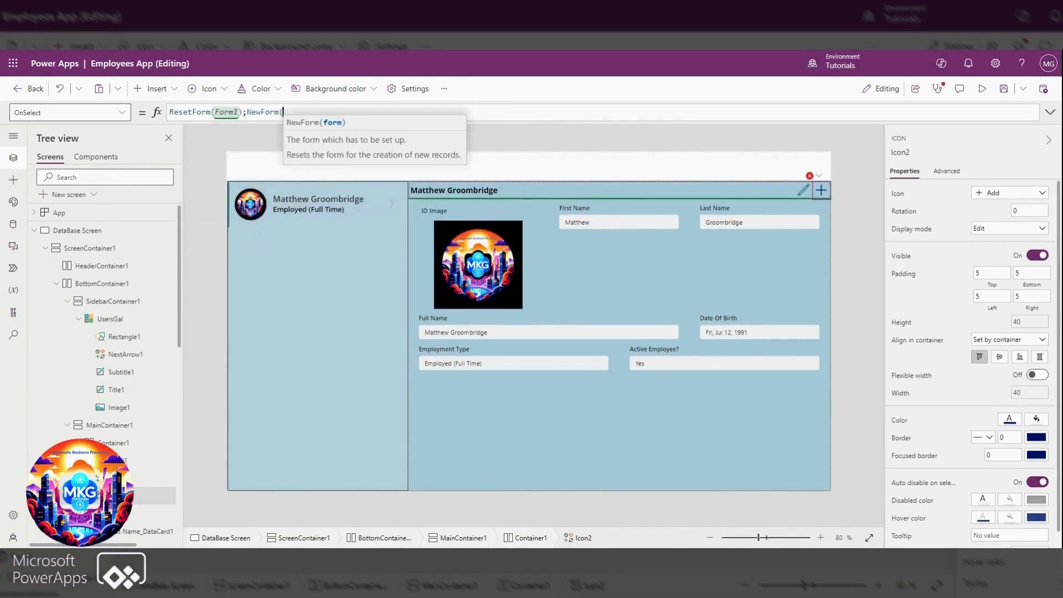
text(f)
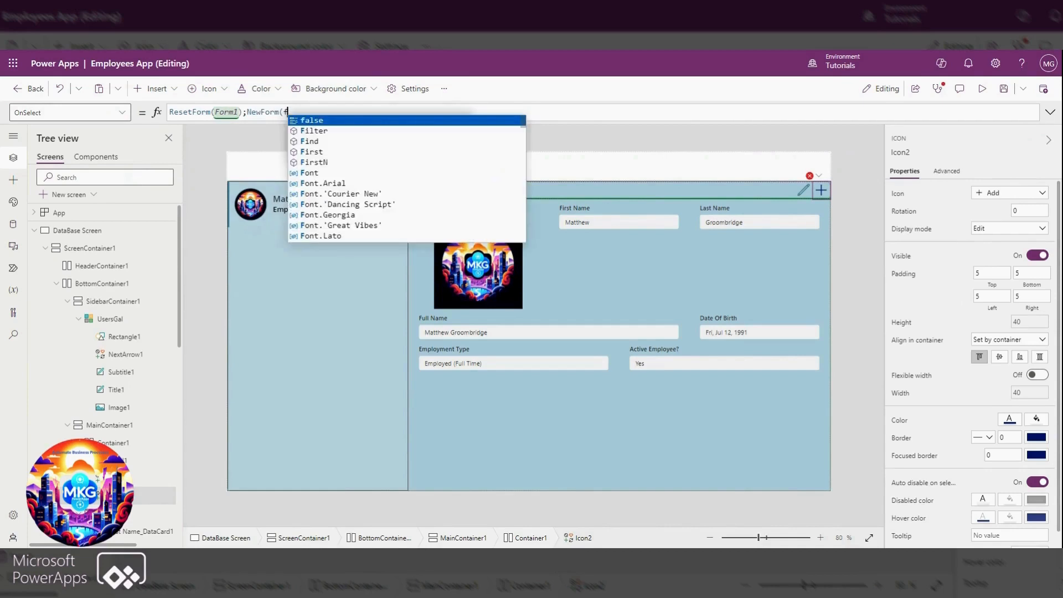
text(orm1);Set(var)
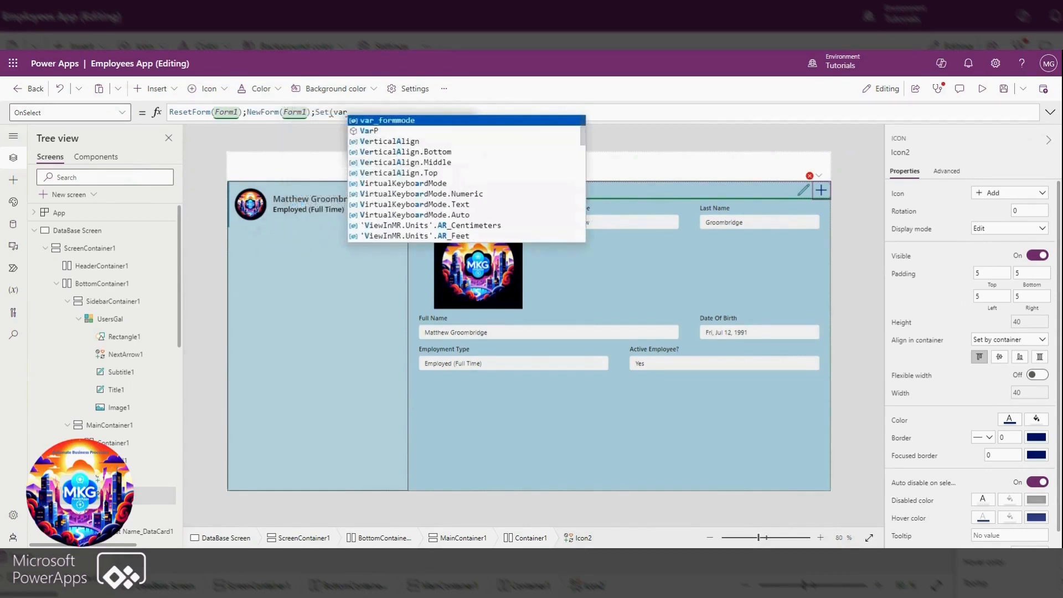
key(Tab)
text(,)
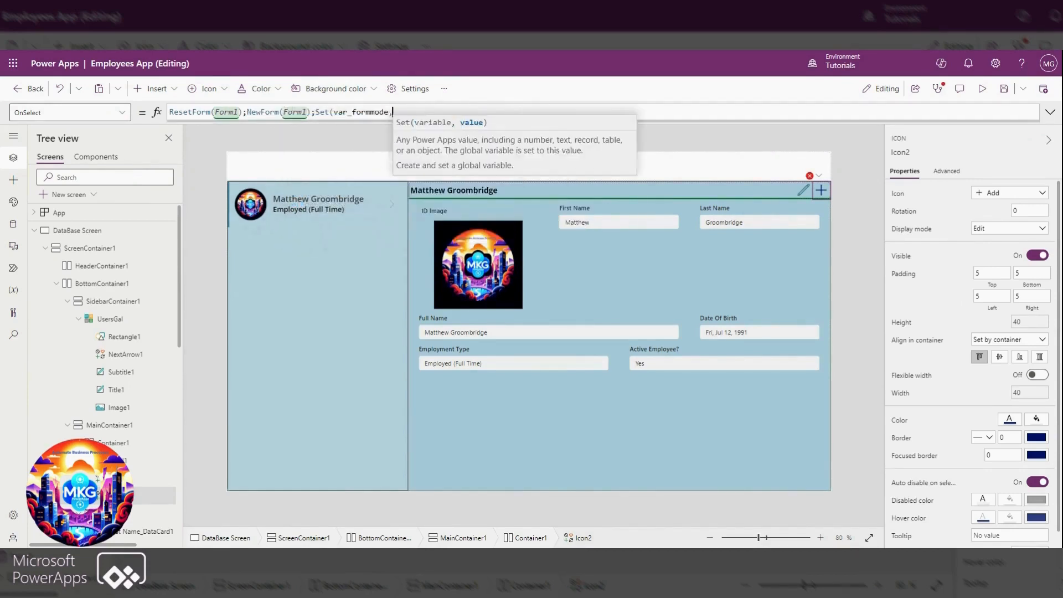
text(formmod)
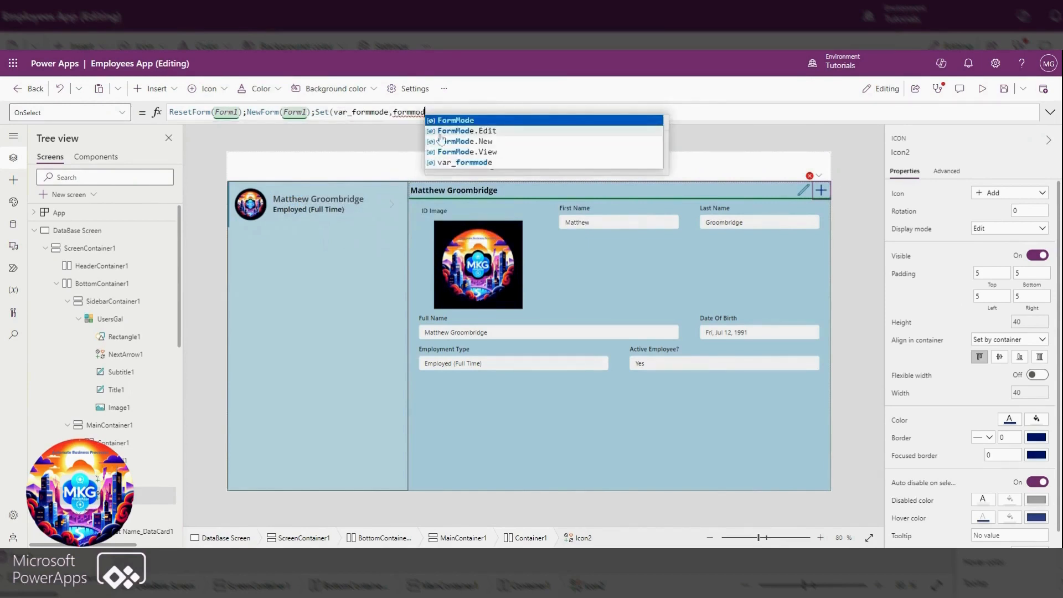
click(466, 141)
text())
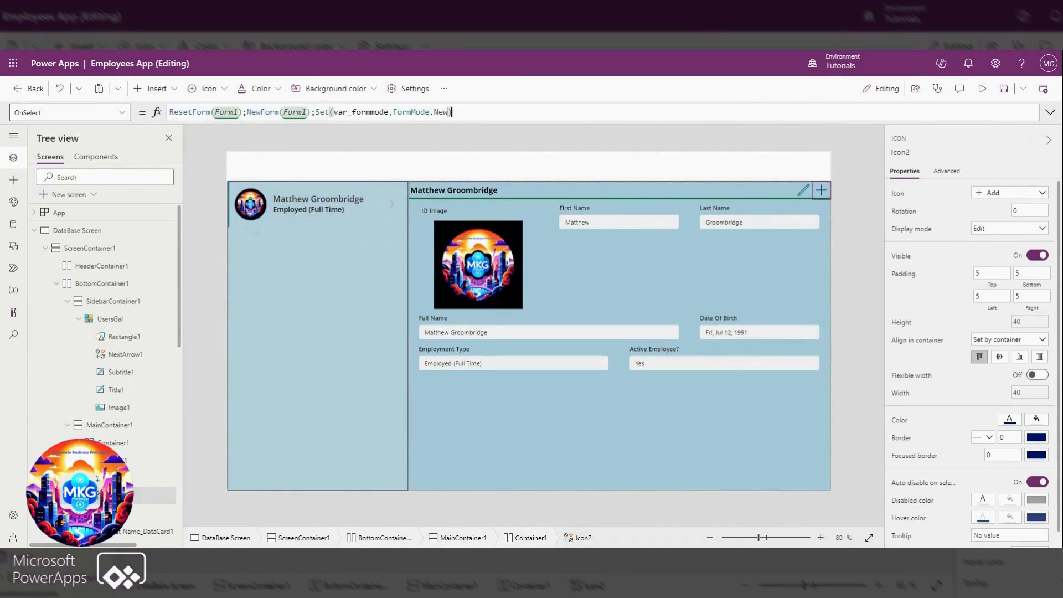
Set the edit icon's Visible property to If(var_formmode = FormMode.New,false,true)
click(804, 192)
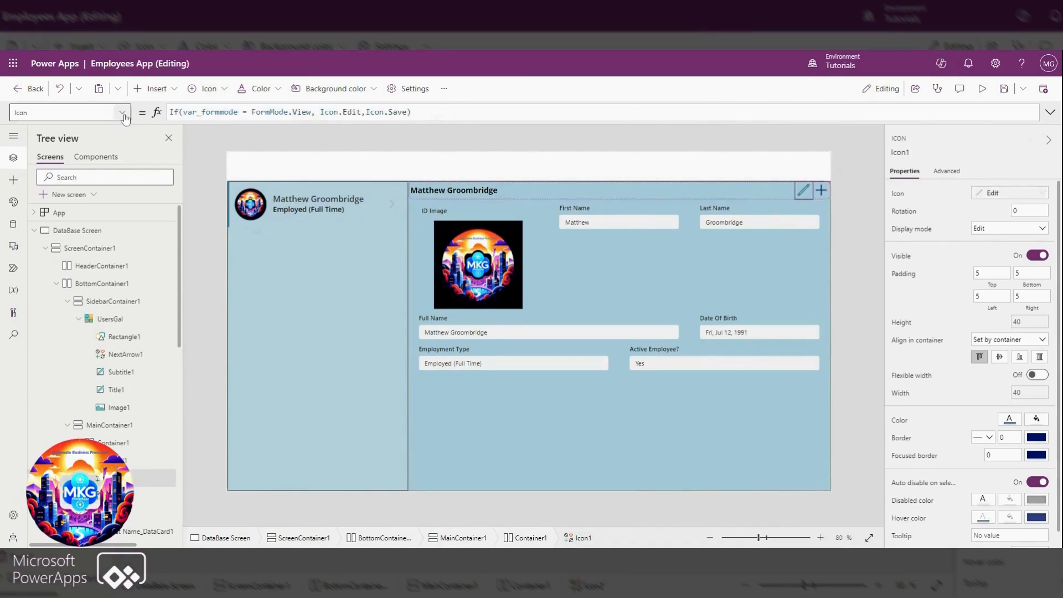
click(122, 113)
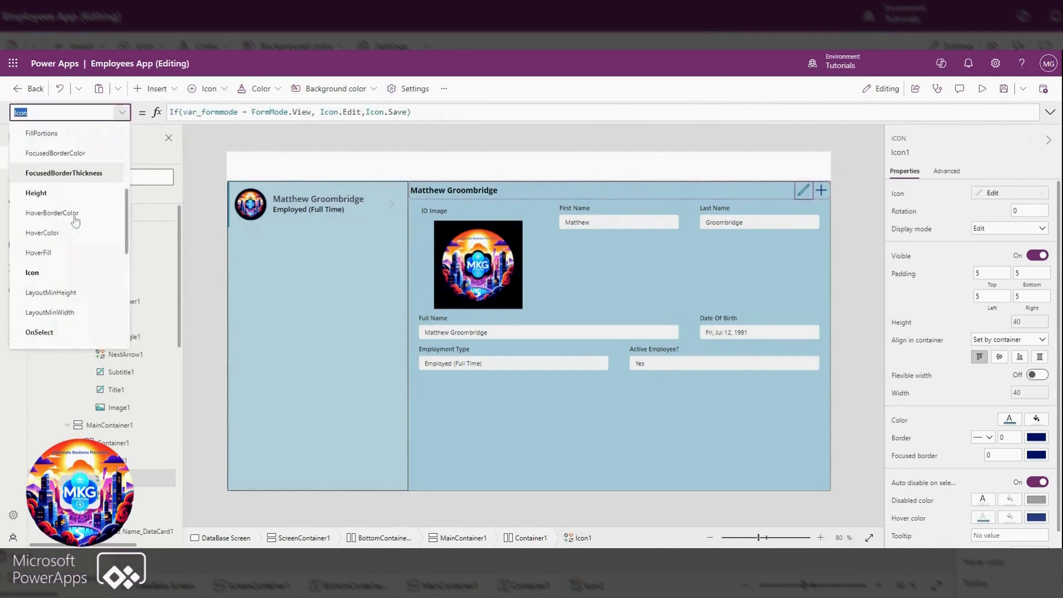
scroll(76, 221, down, 5)
click(29, 281)
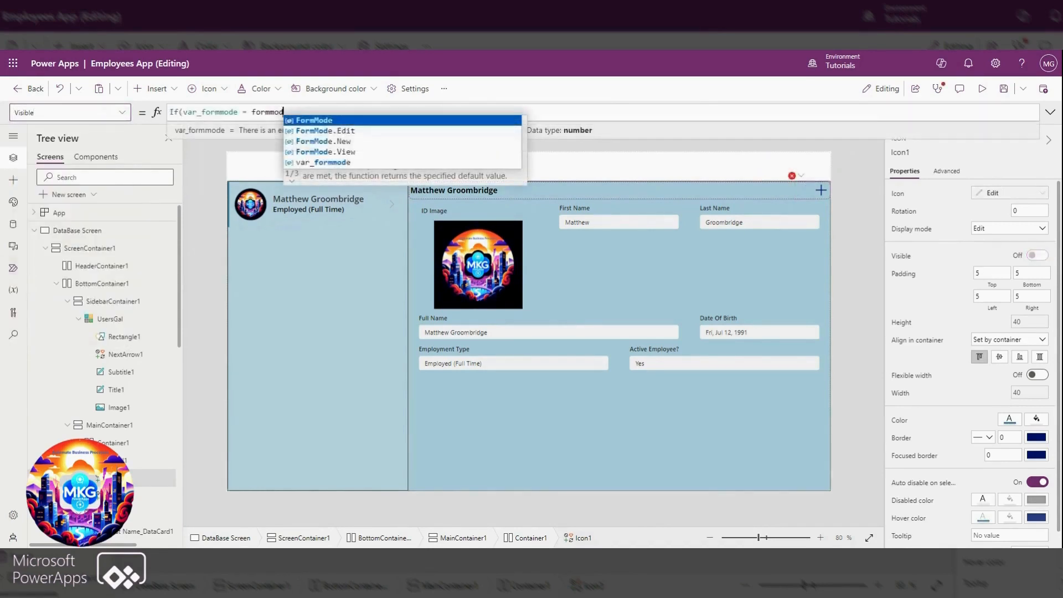
click(320, 140)
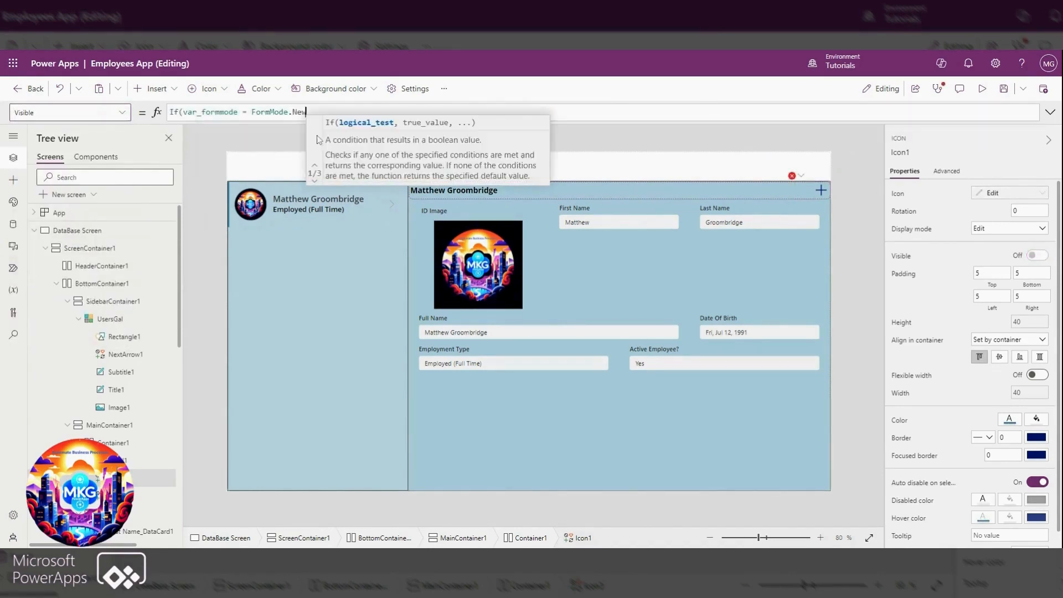
text(,false,t)
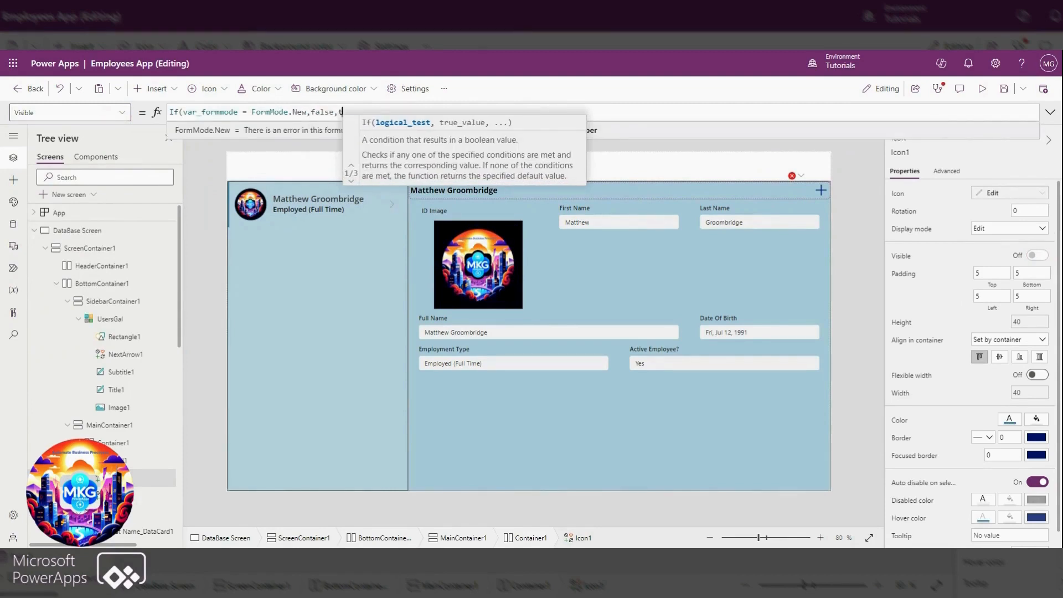
text(rue))
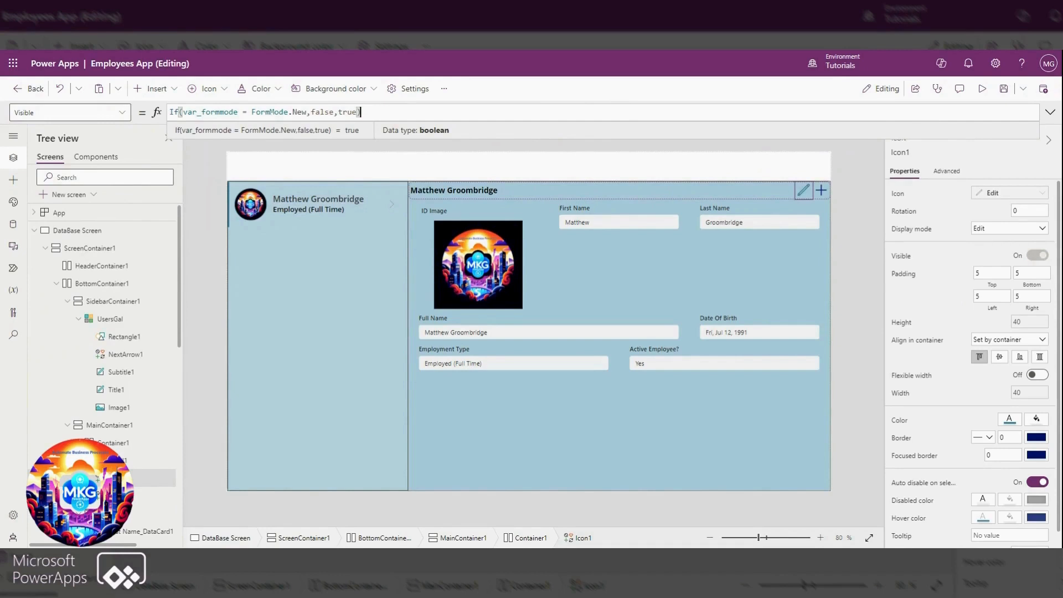
drag(311, 112, 170, 110)
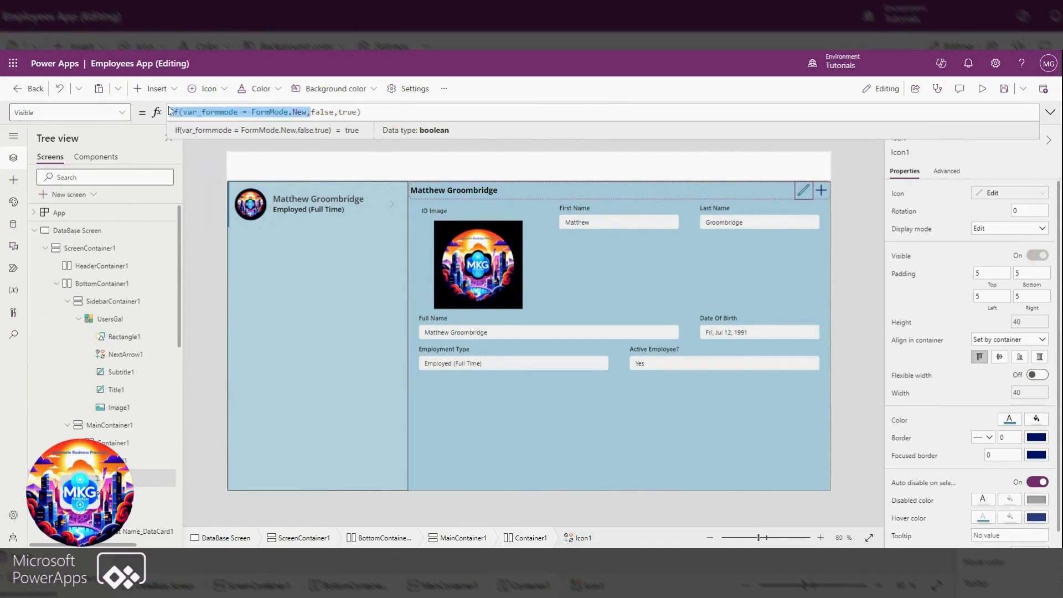
Wrap the Add icon's OnSelect actions as Concurrent(ResetForm(Form1),NewForm(Form1),Set(var_formmode,FormMode.New))
click(821, 190)
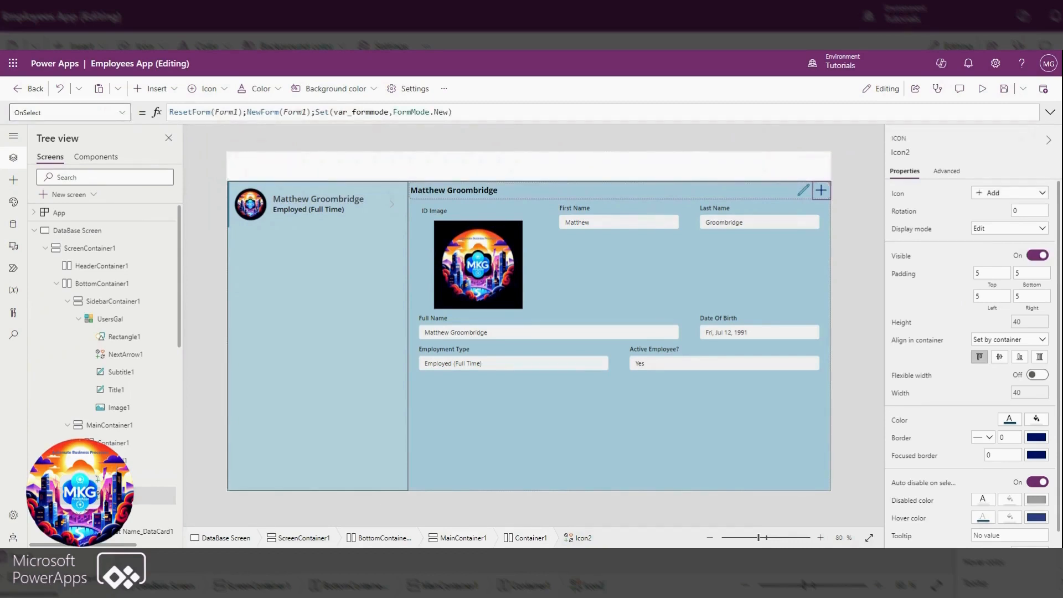
click(170, 112)
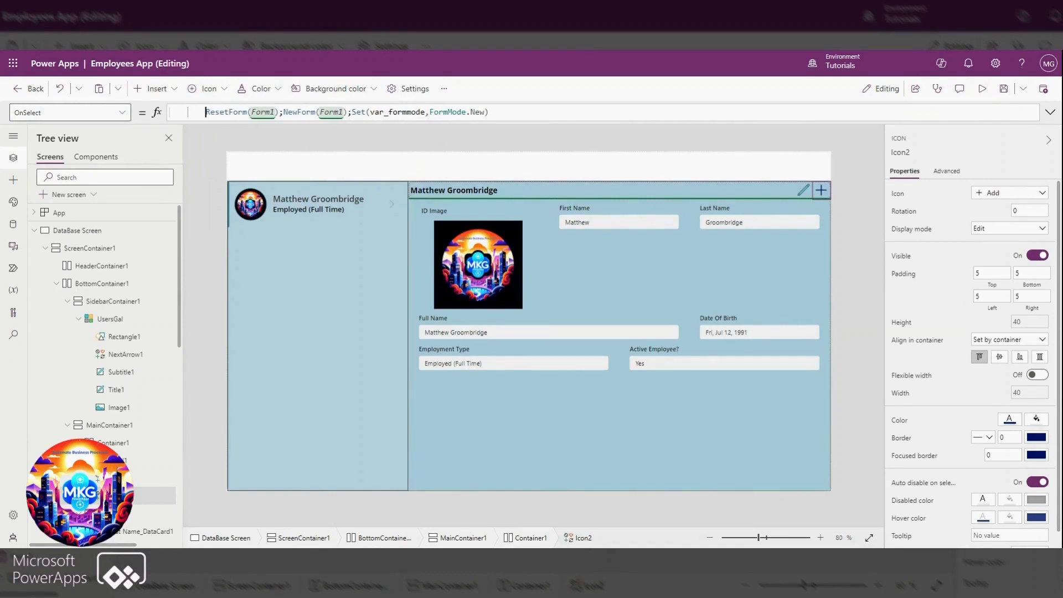
text(con)
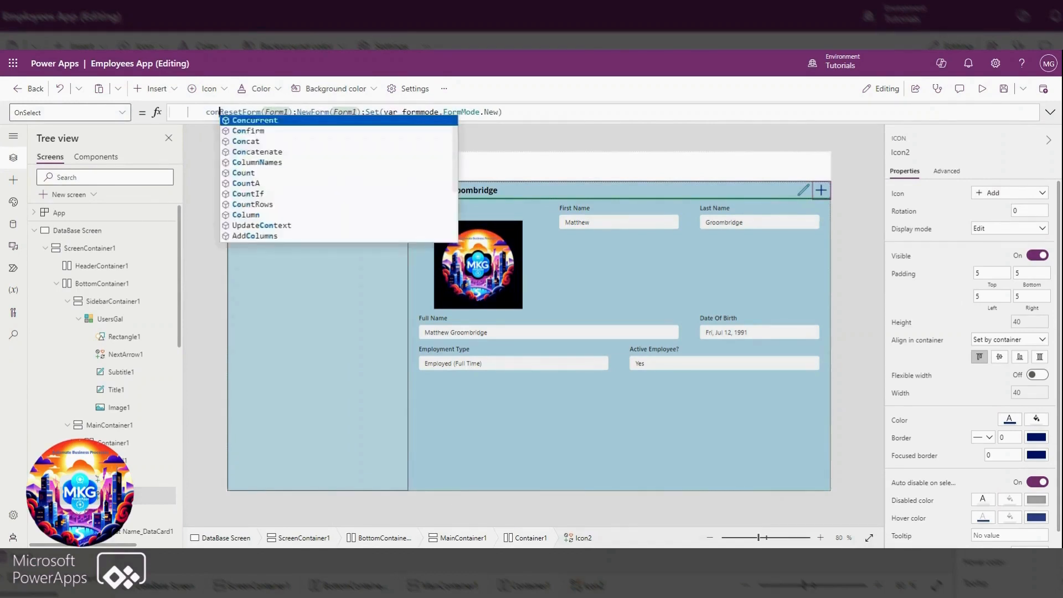
text(ci)
key(BackSpace)
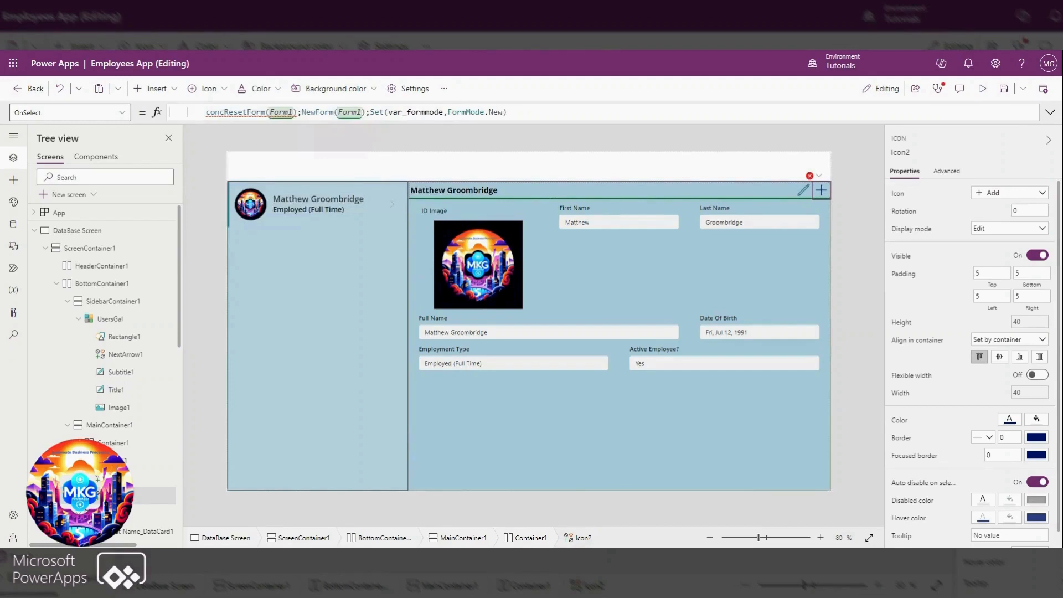
text(u)
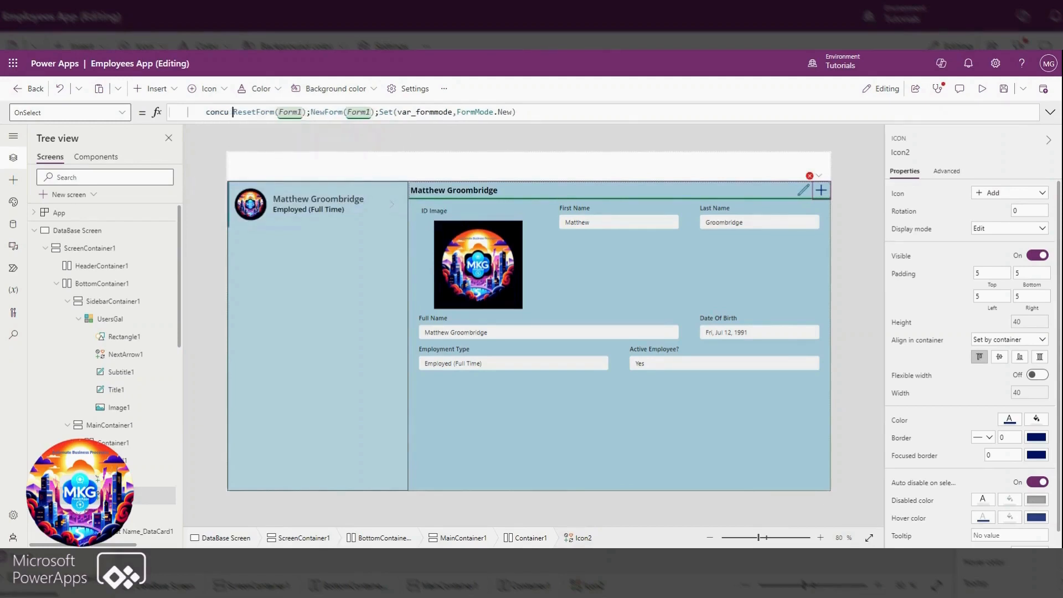
text( r)
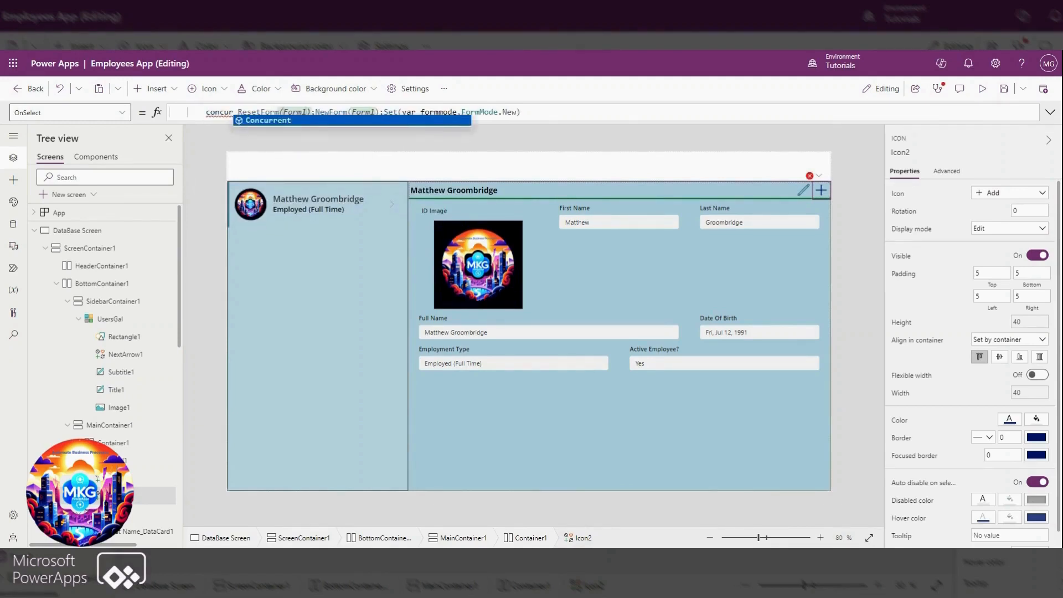
key(Tab)
text(()
key(BackSpace)
text(,)
key(BackSpace)
text(,))
Enclose the Add icon's Concurrent call in an If that runs SubmitForm(Form1) when var_formmode = FormMode.New, with Concurrent as the alternative
click(183, 112)
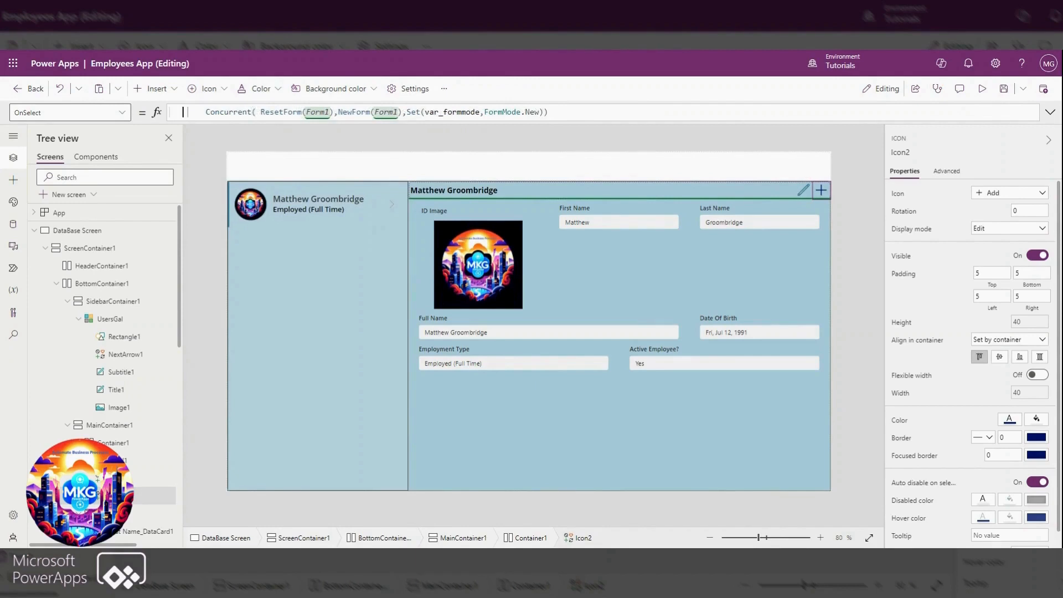
text(If(var_formmode = FormMode.New,    )
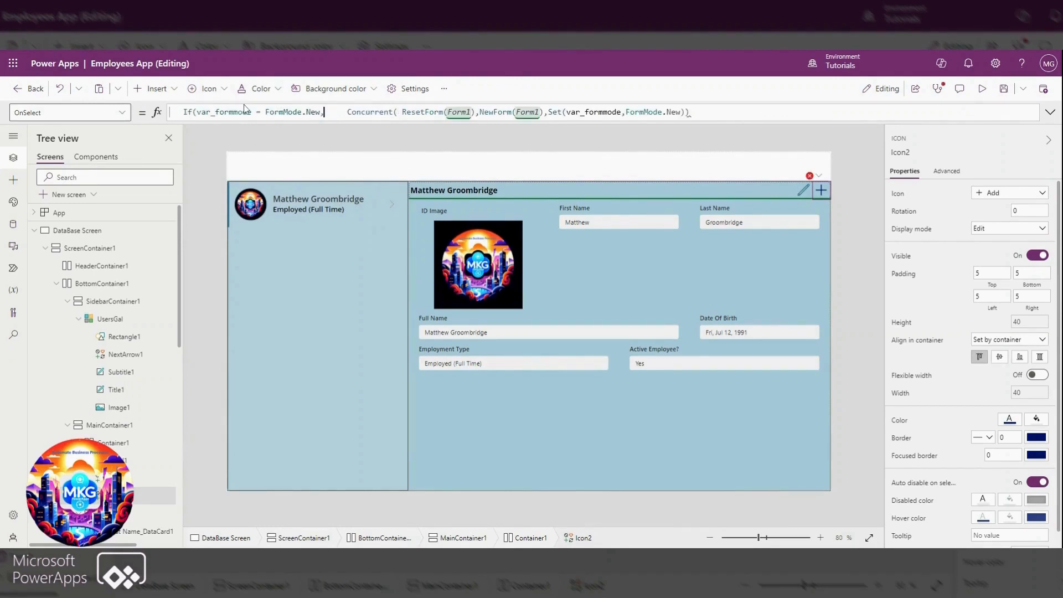
text(s)
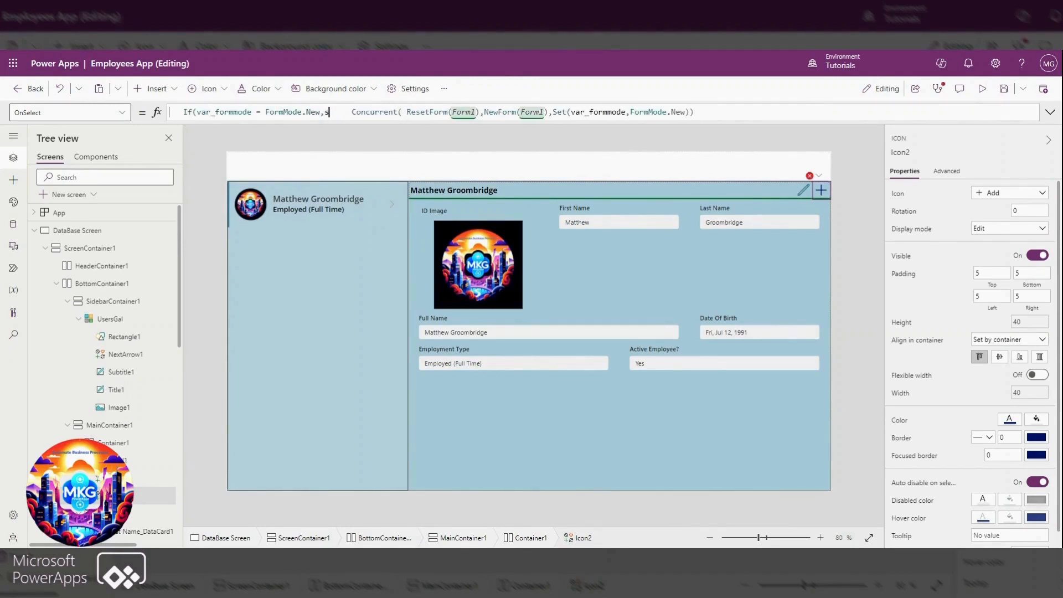
text(ubmit)
key(Tab)
text(Form1),)
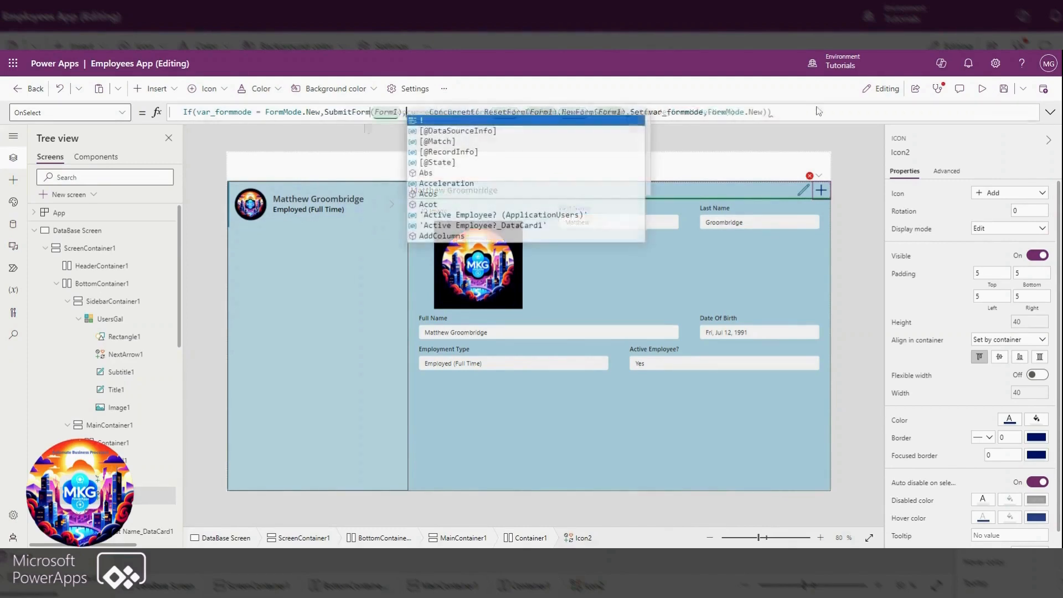
text())
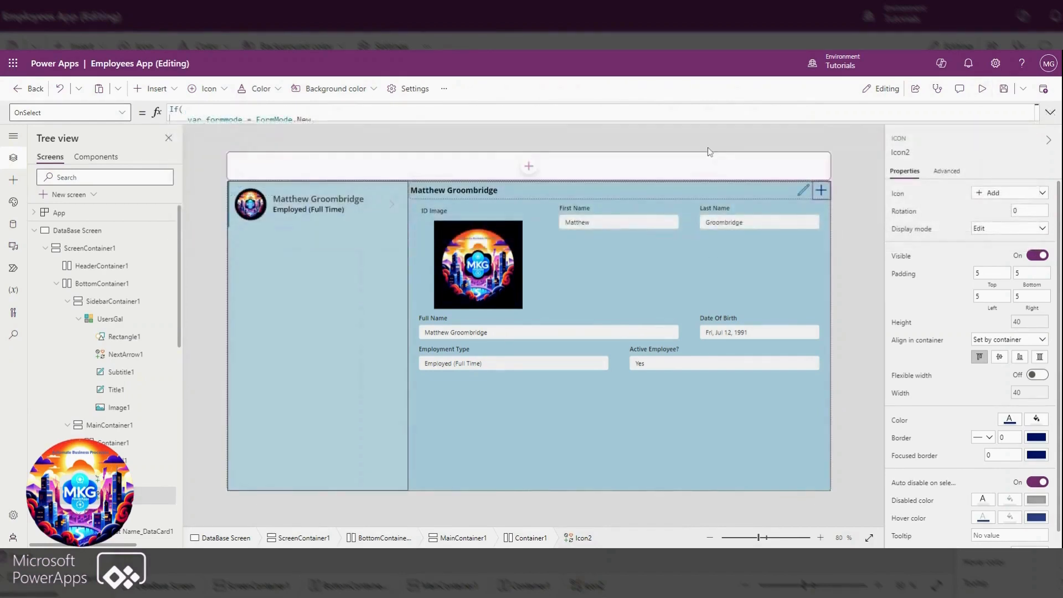
Preview the app, start a new employee record with the Add icon, and return to editing
click(991, 93)
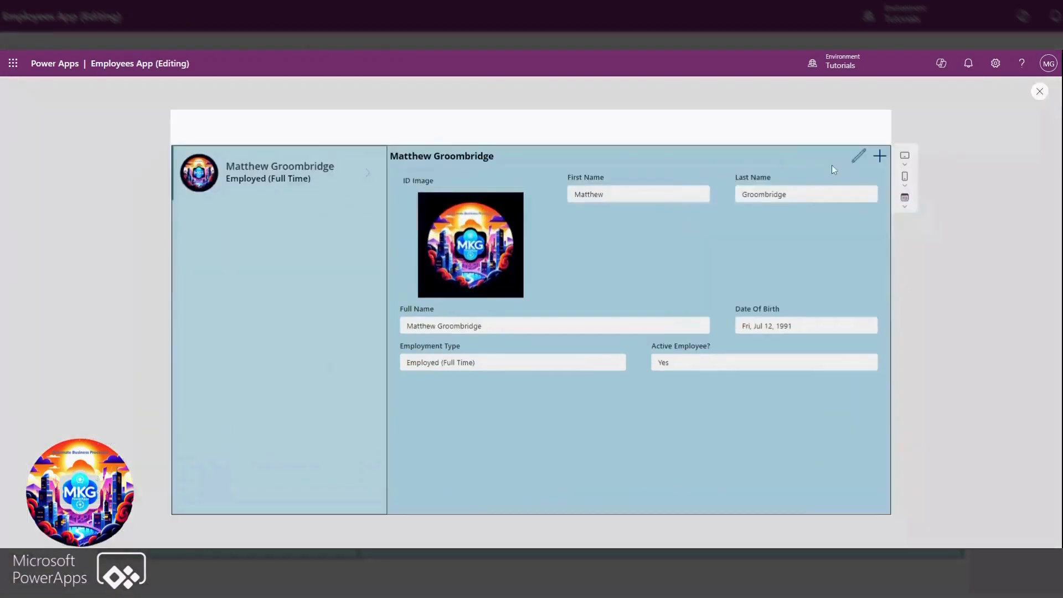
click(881, 157)
key(Escape)
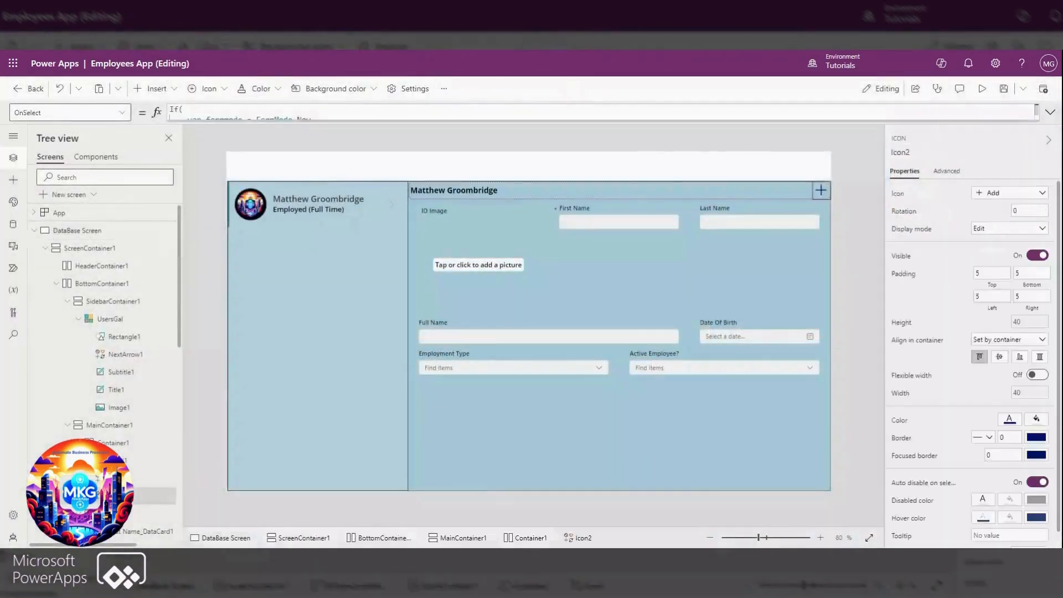
Set the Add icon's Icon property to If(var_formmode = FormMode.New,Icon.Save,Icon.Add)
drag(603, 121, 603, 160)
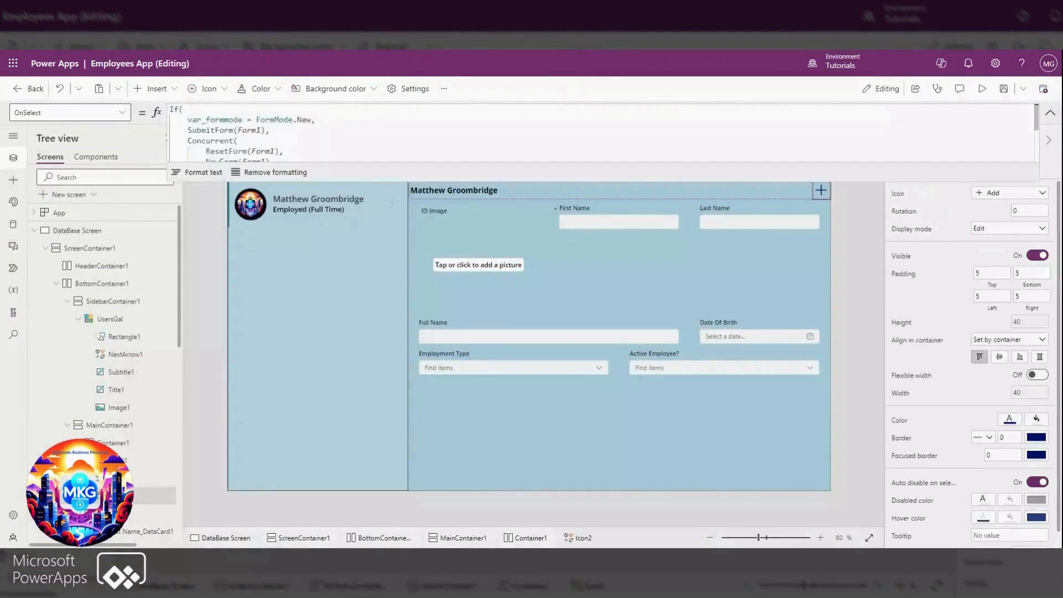
drag(315, 119, 170, 109)
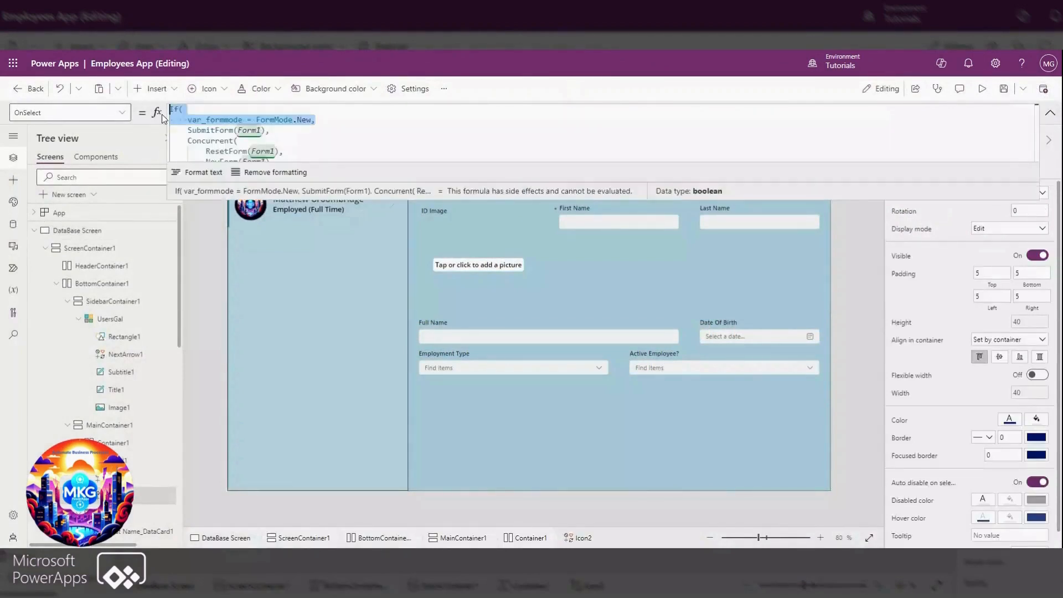
click(127, 116)
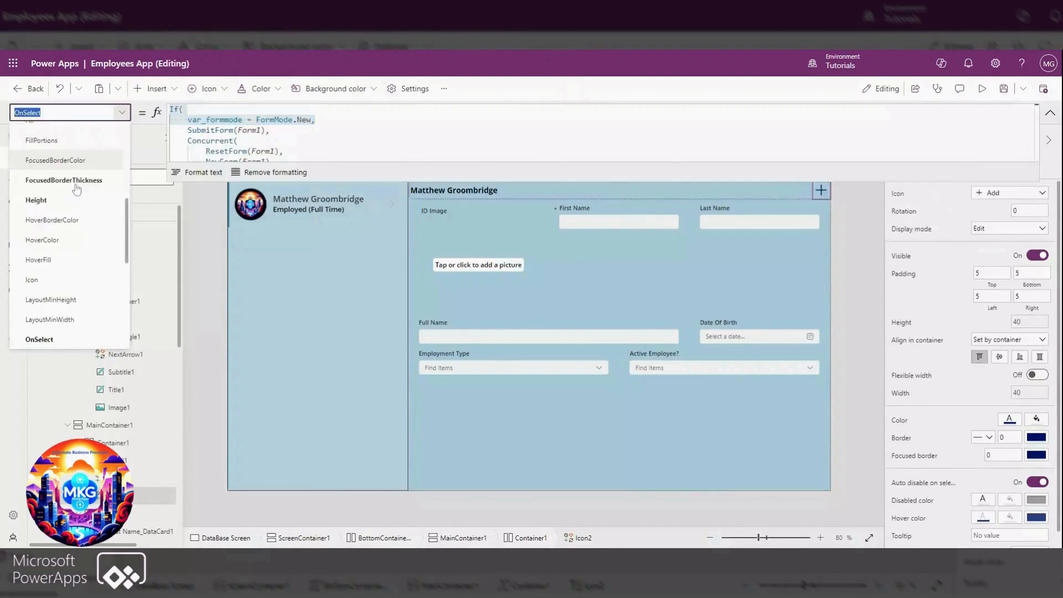
text())
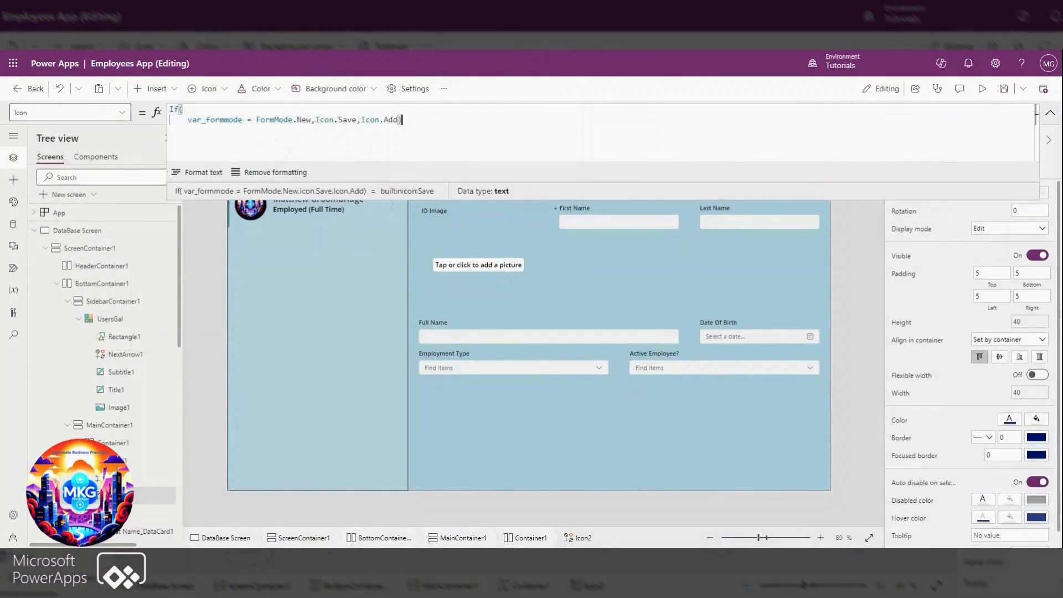
Set the same icon's Visible property to If(var_formmode = FormMode.Edit,false,true)
drag(251, 119, 170, 109)
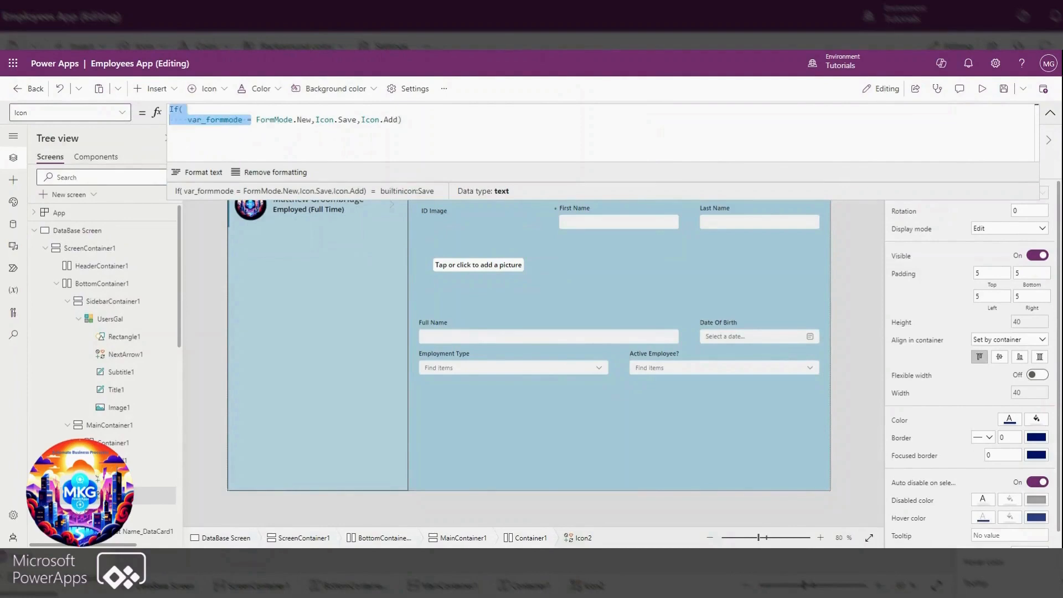
click(1053, 117)
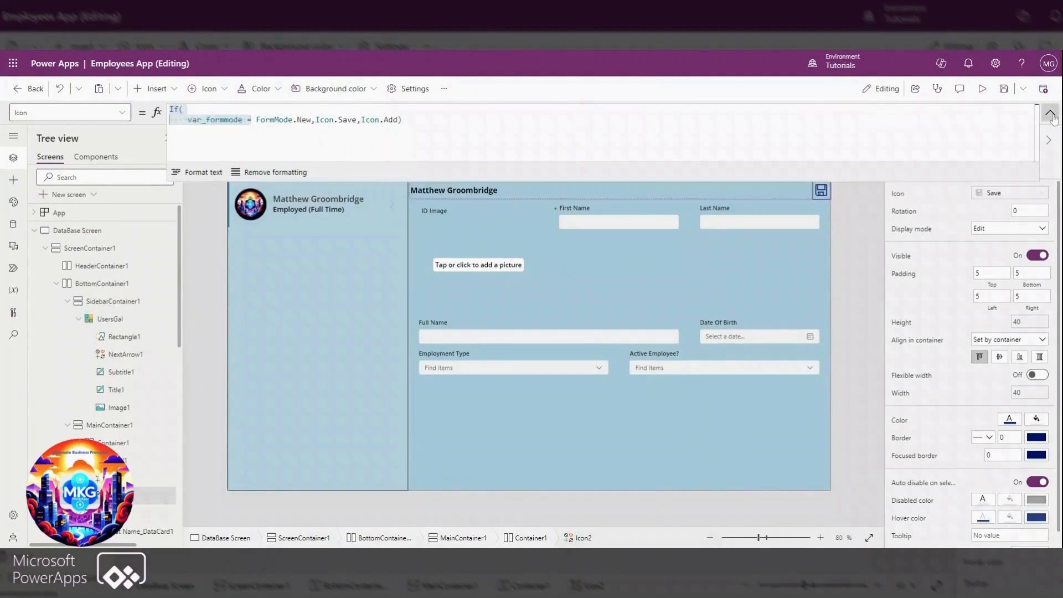
click(1051, 114)
click(66, 113)
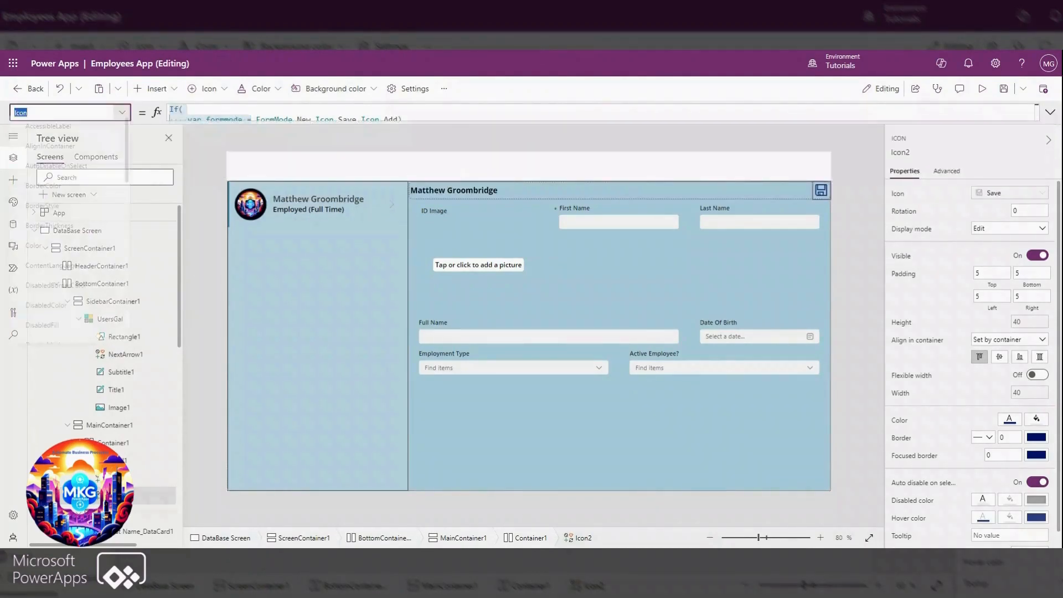
scroll(62, 299, down, 10)
scroll(62, 299, down, 1)
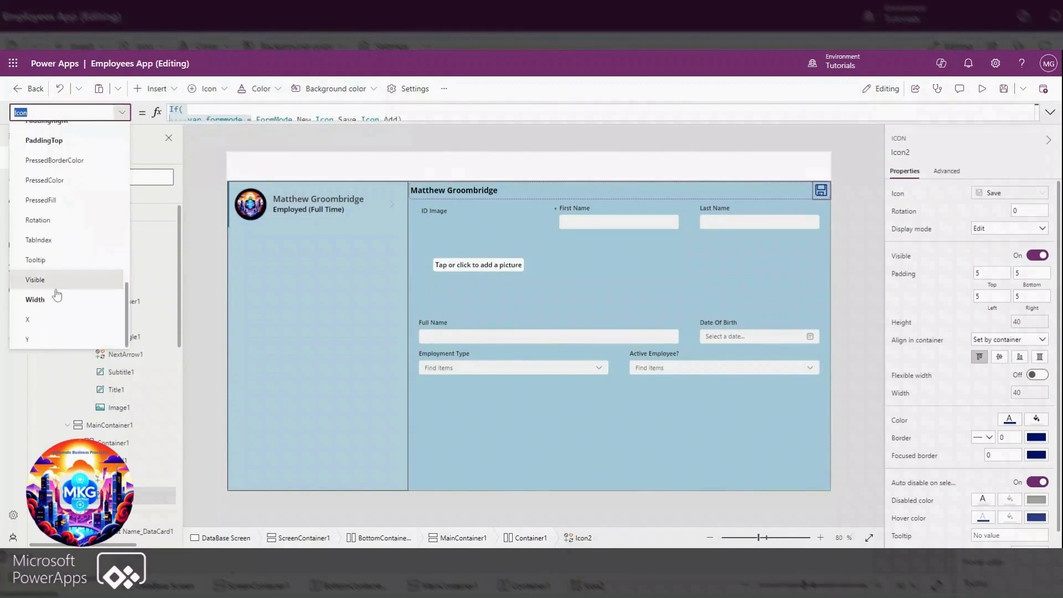
click(57, 287)
drag(195, 112, 144, 105)
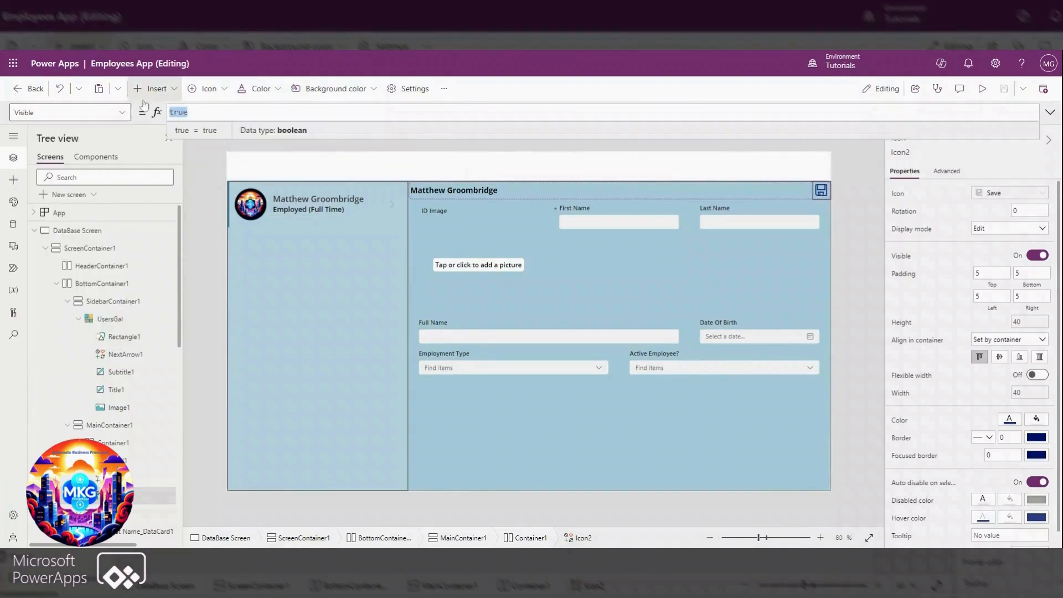
text(If()
key(Return)
text(var_formmode =)
text( formm)
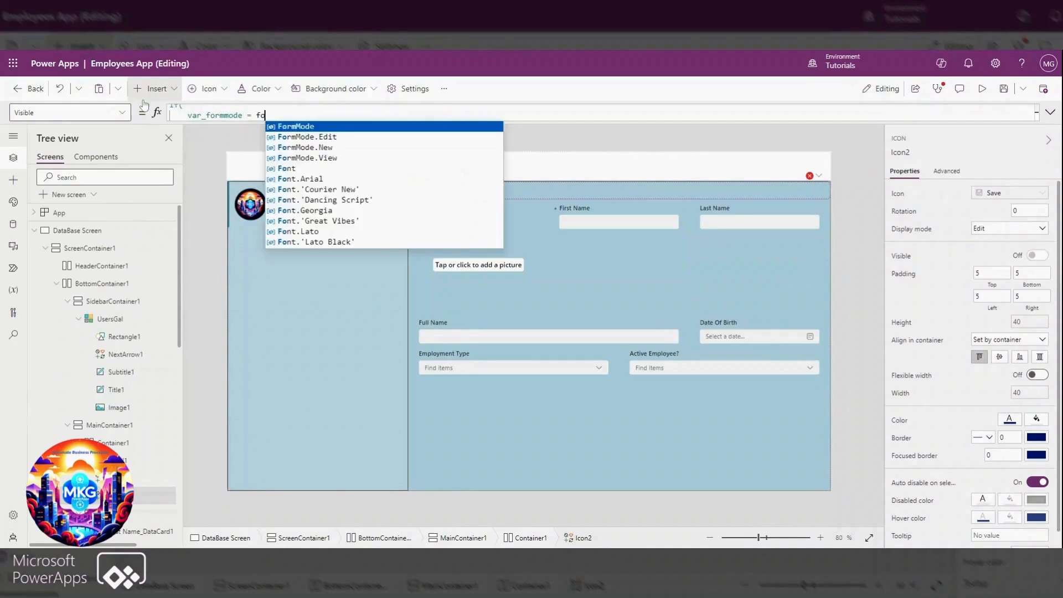
click(315, 141)
text(,f)
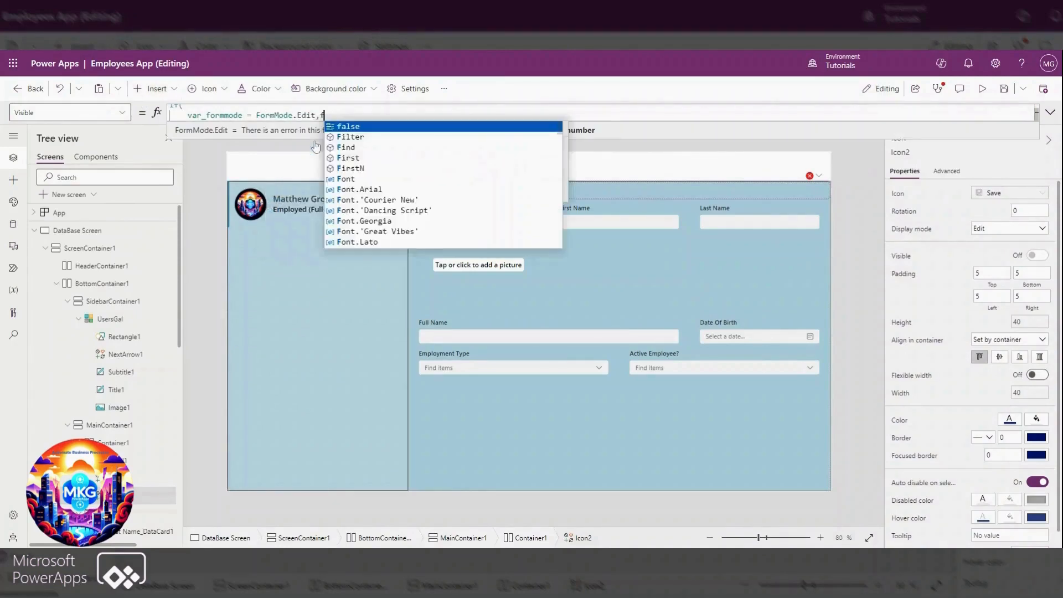
text(alse,true))
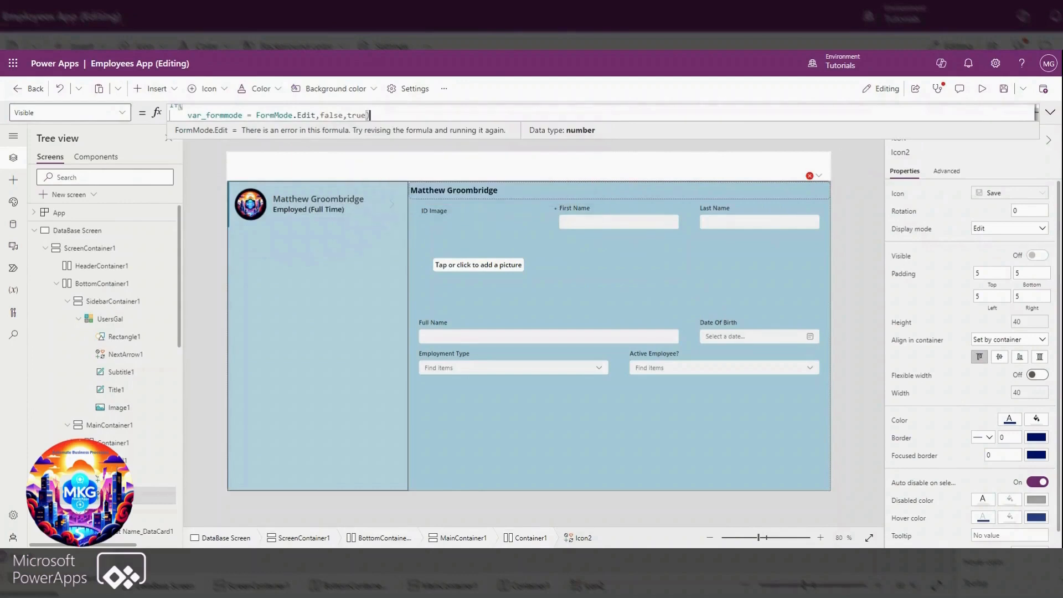
Preview the app and add the MKG logo picture as the new employee's ID image
click(982, 89)
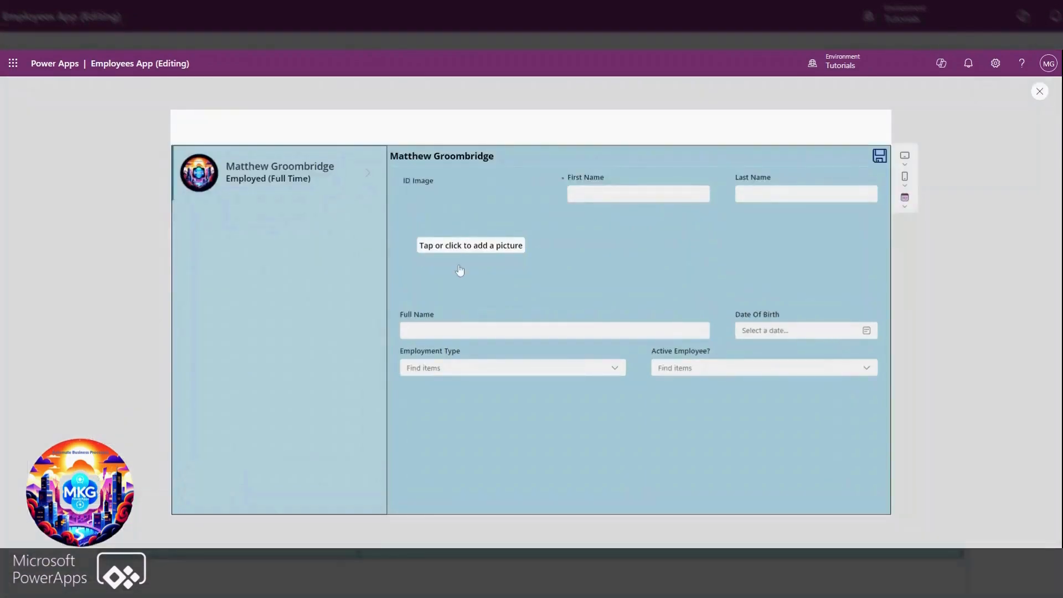
click(466, 248)
double_click(556, 239)
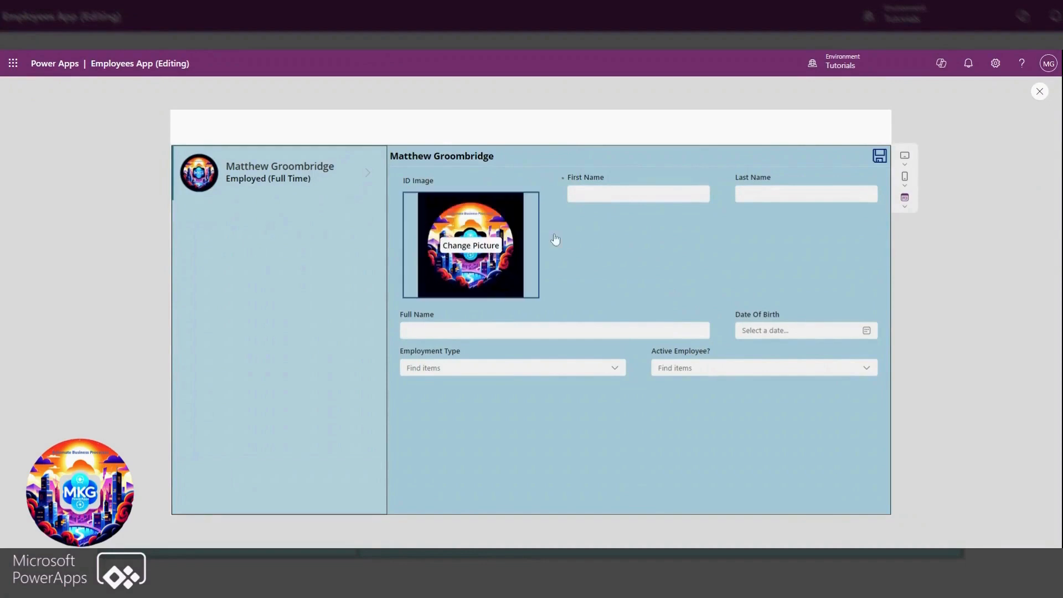
Enter the new employee's first name and last name in the form
key(Tab)
text(to)
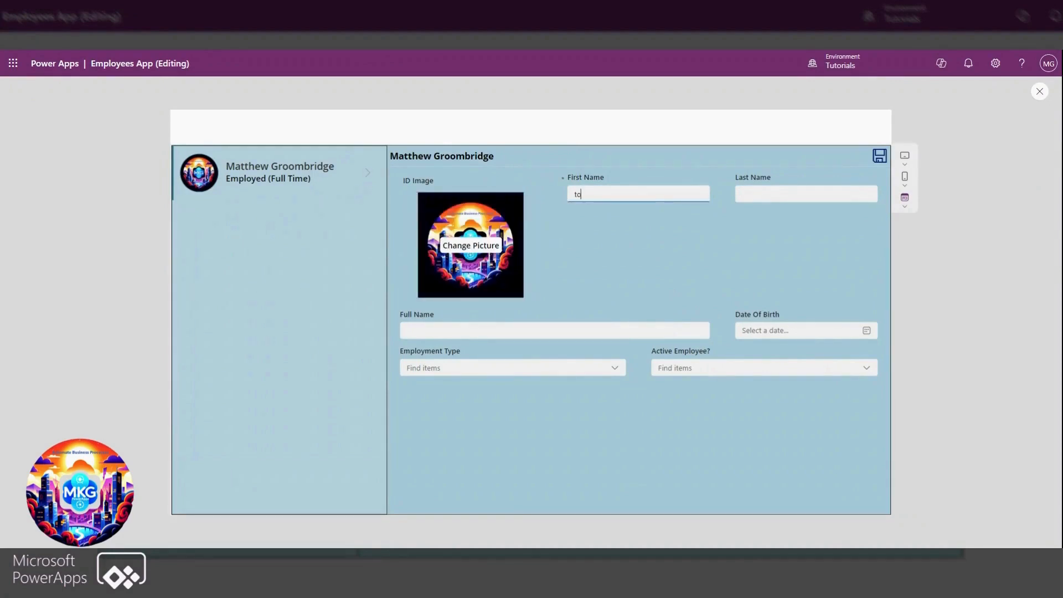
text(by)
key(BackSpace)
key(BackSpace)
key(BackSpace)
key(BackSpace)
key(Tab)
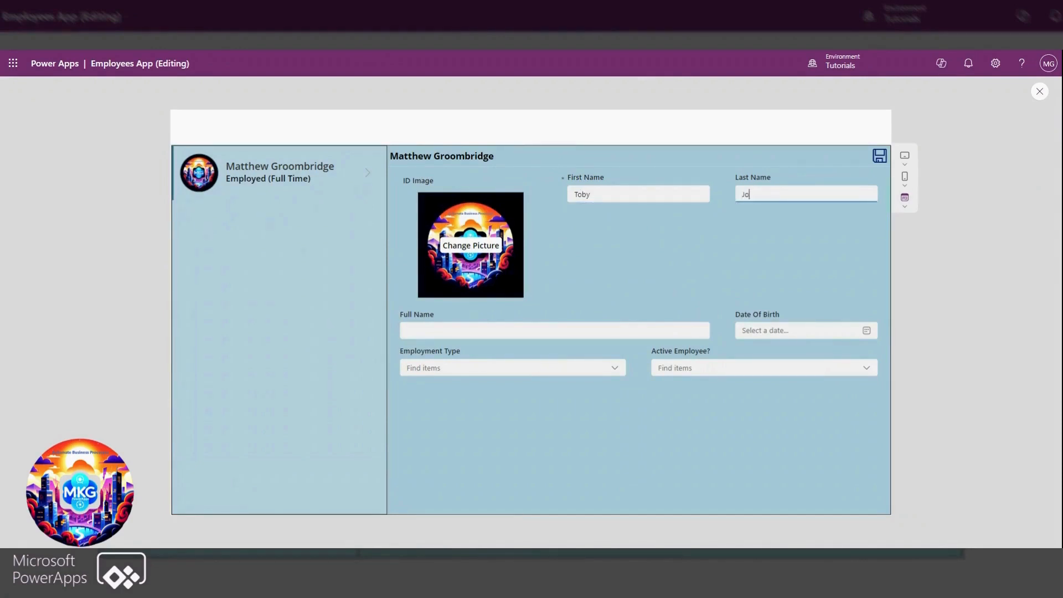
Choose the new employee's date of birth from the calendar
click(821, 332)
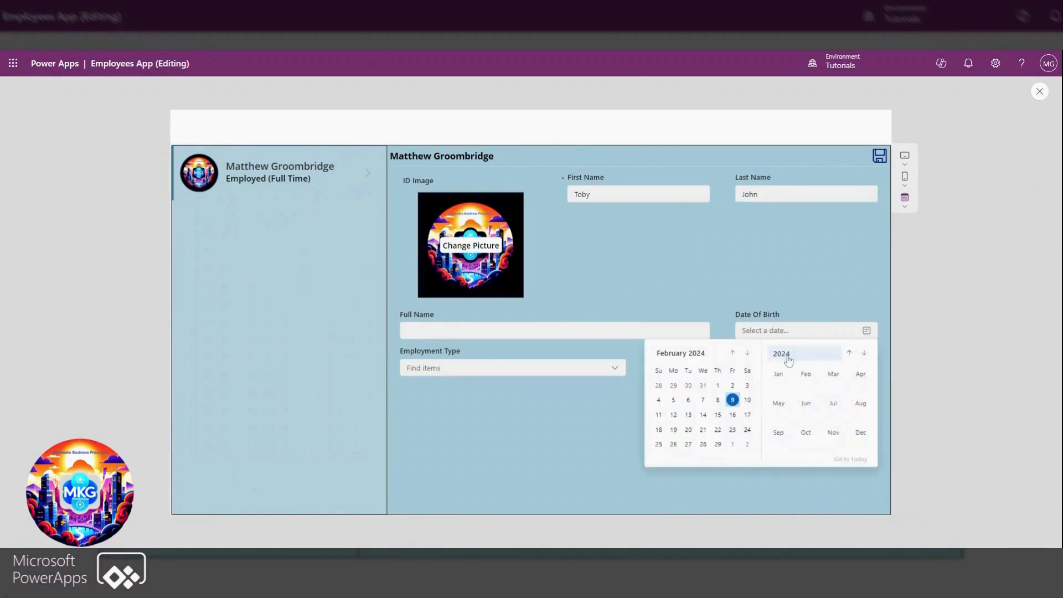
click(851, 355)
click(850, 355)
click(851, 355)
click(850, 355)
click(850, 354)
click(850, 355)
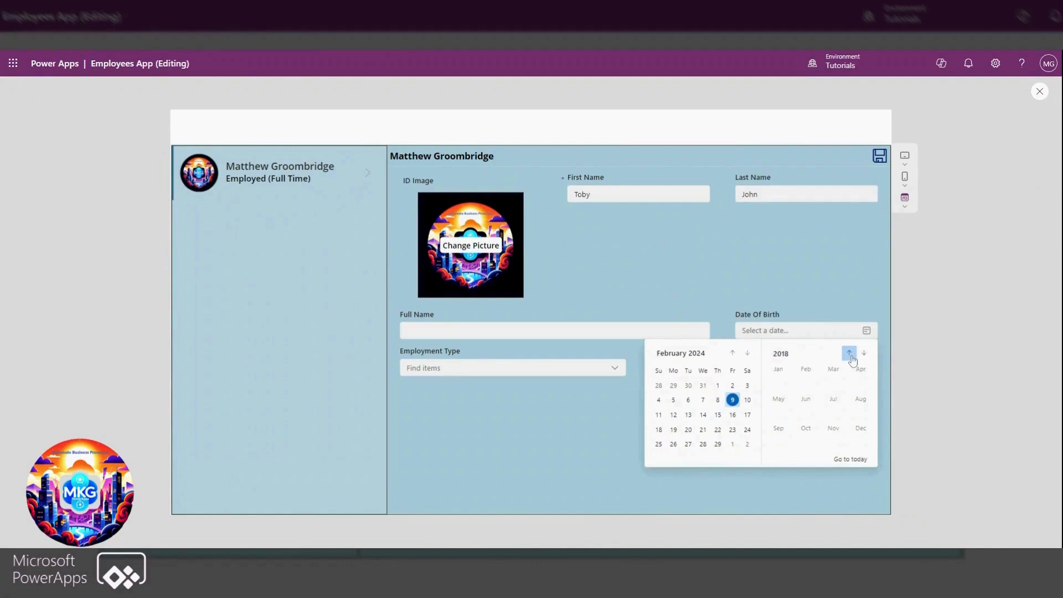
click(851, 355)
click(851, 356)
click(850, 355)
click(851, 356)
click(850, 355)
click(851, 356)
click(851, 355)
click(851, 355)
click(851, 355)
click(851, 356)
click(851, 356)
click(851, 356)
click(851, 356)
click(851, 356)
click(851, 355)
click(851, 356)
click(851, 355)
click(779, 375)
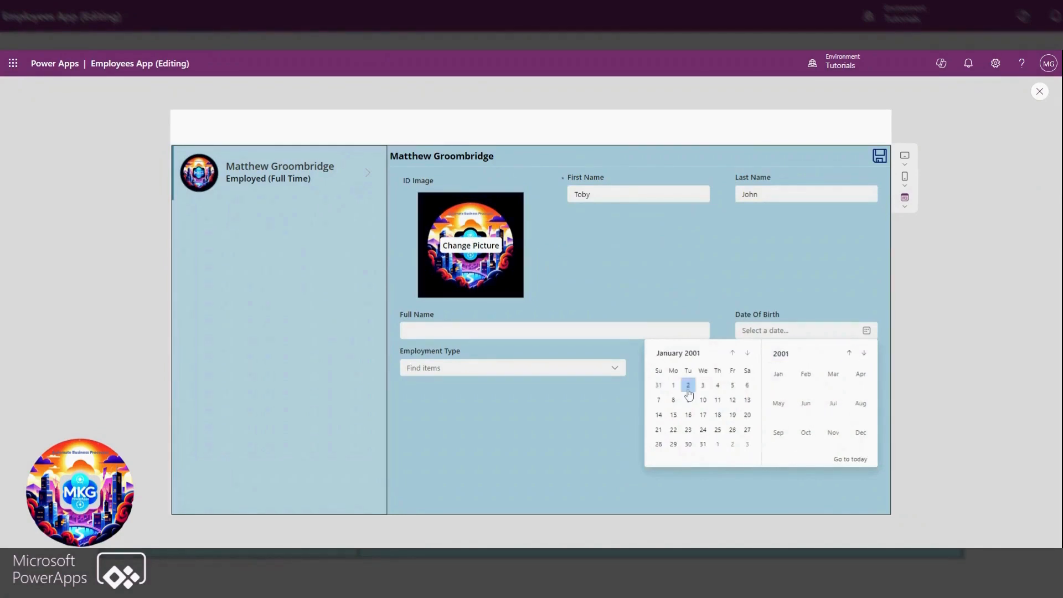
click(689, 386)
Set Employment Type to Employed (Part Time) and Active Employee? to Yes, and show the saved new employee from the gallery
click(513, 368)
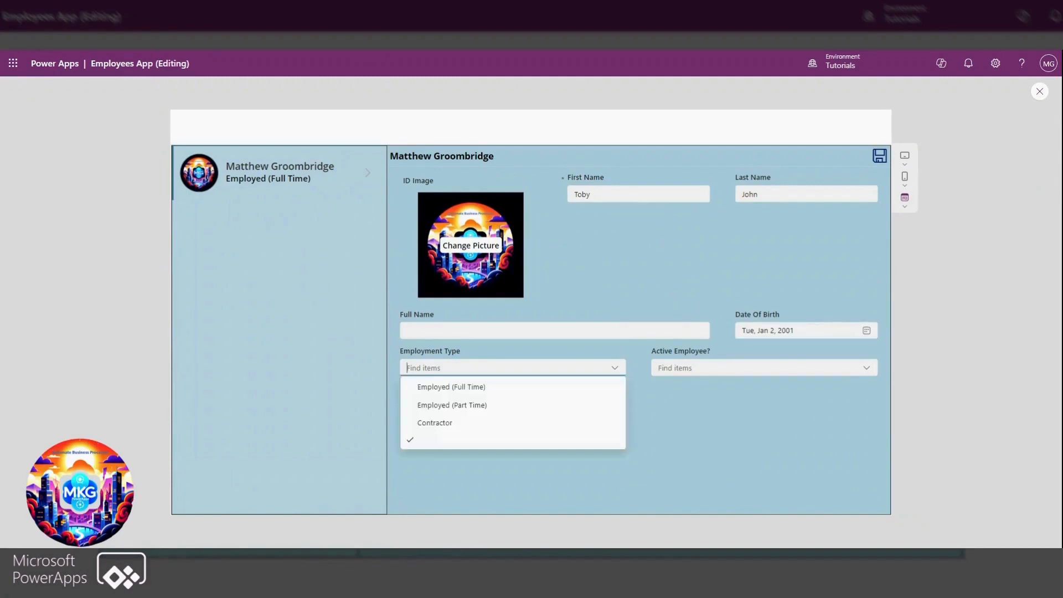
click(439, 390)
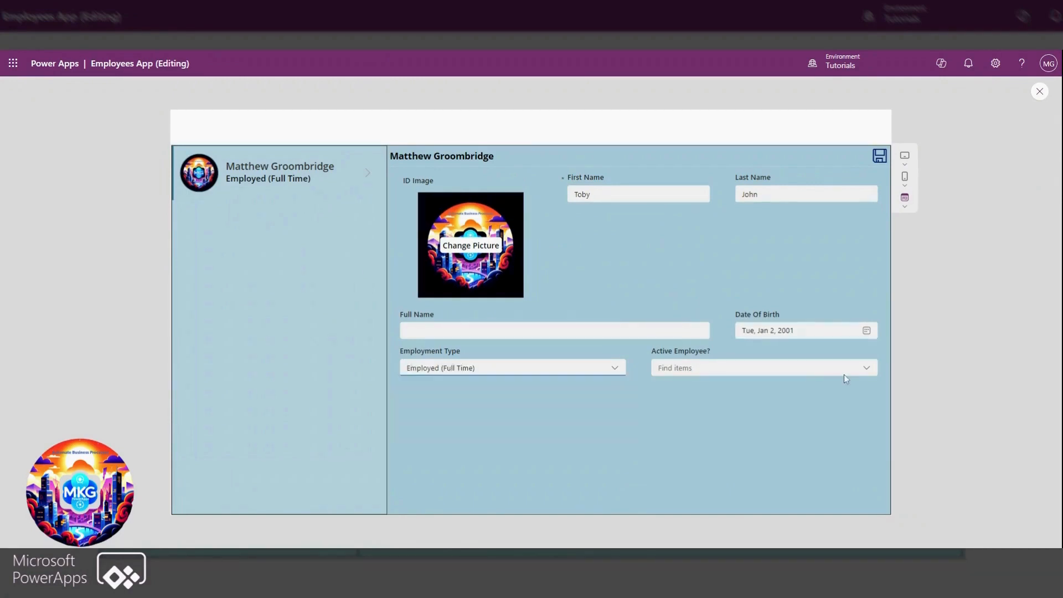
click(615, 369)
click(458, 403)
click(867, 370)
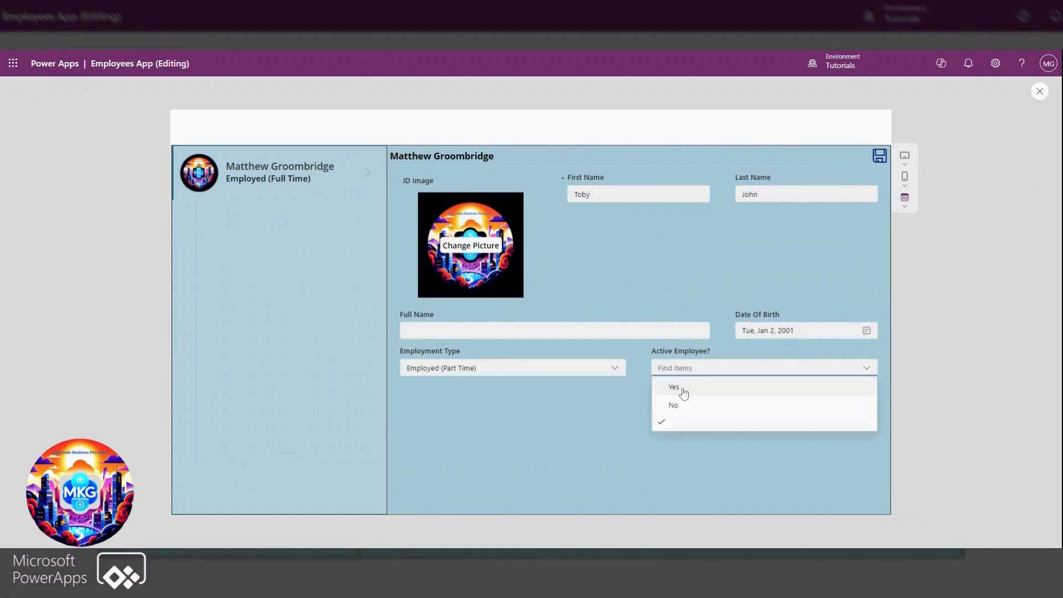
click(684, 389)
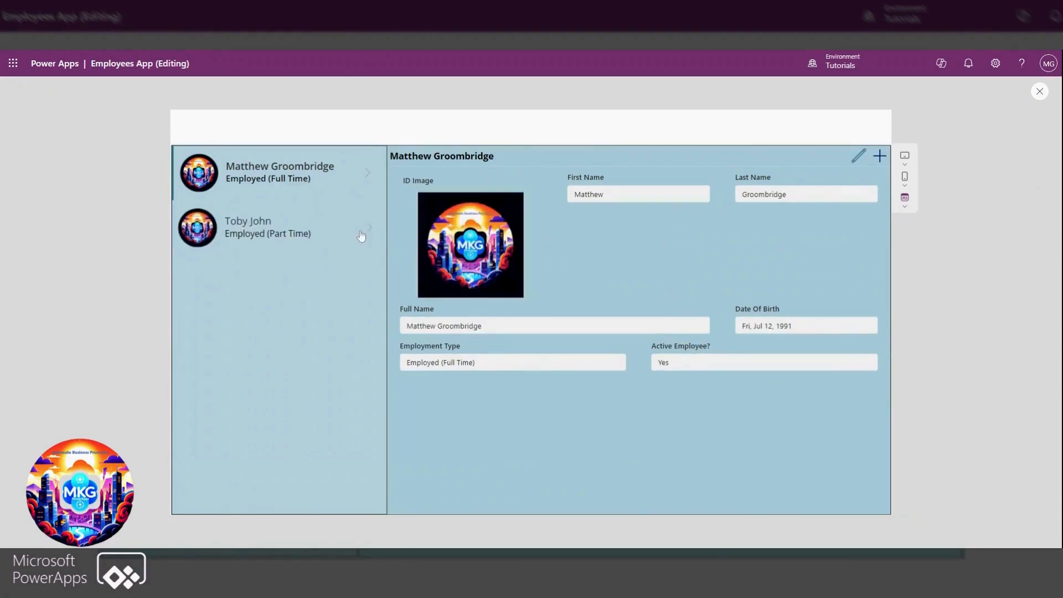
click(361, 237)
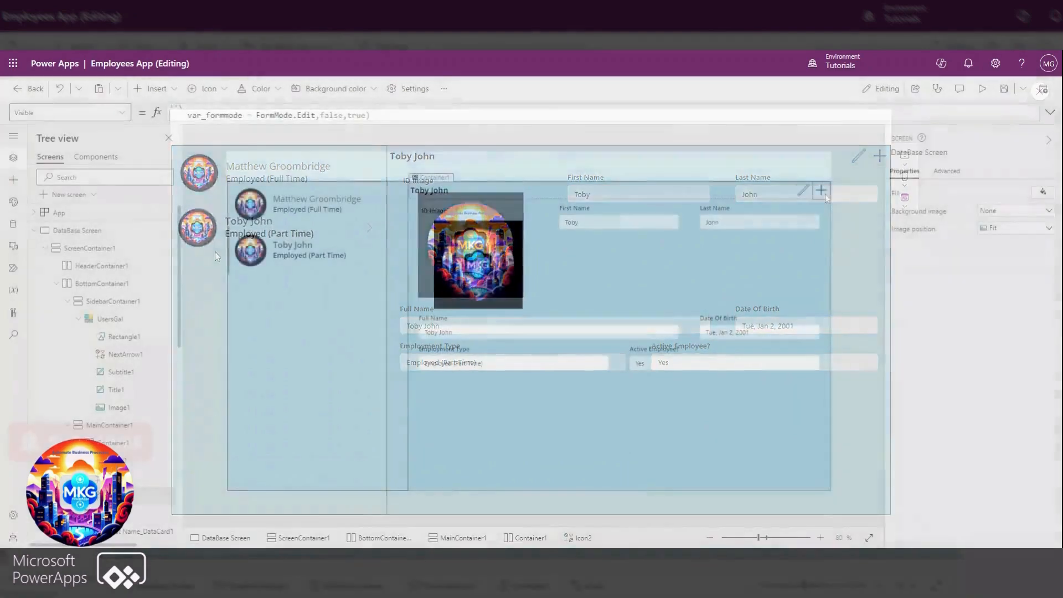
Change the add icon's color to the dark teal theme color and preview the app
click(1011, 420)
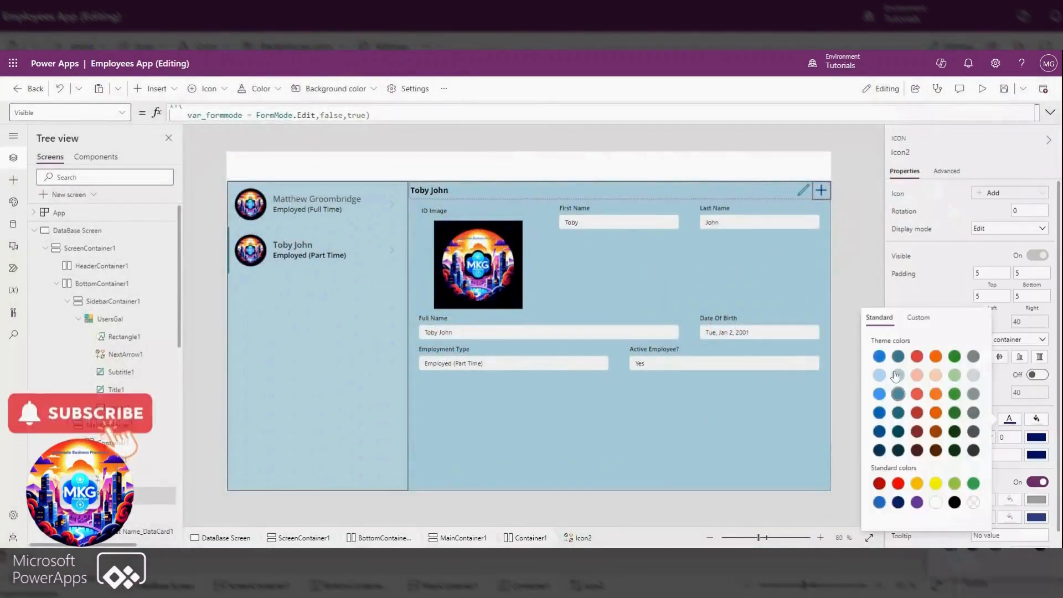
click(898, 356)
click(846, 201)
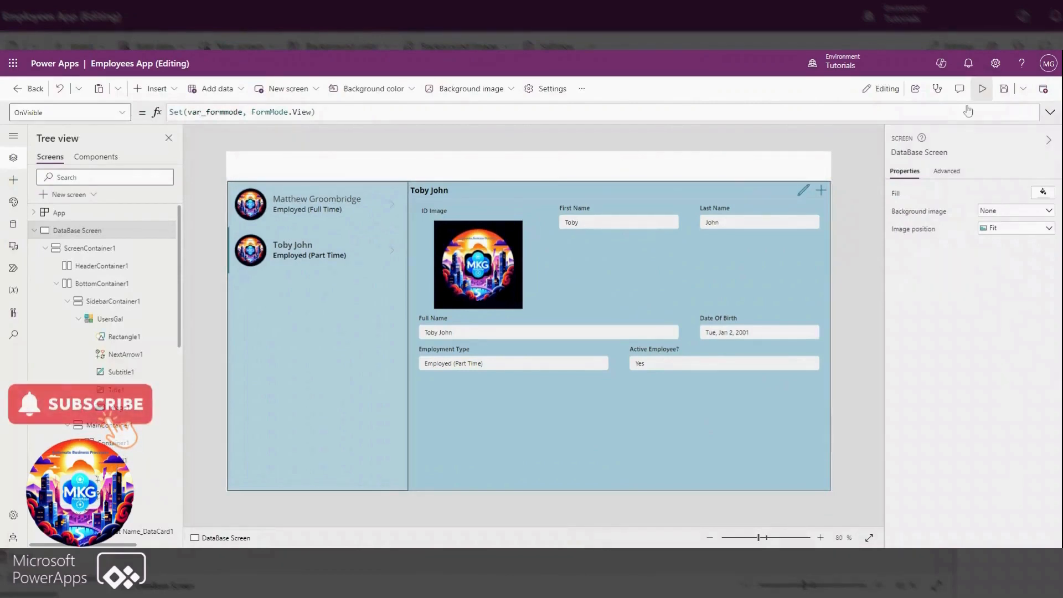
click(982, 89)
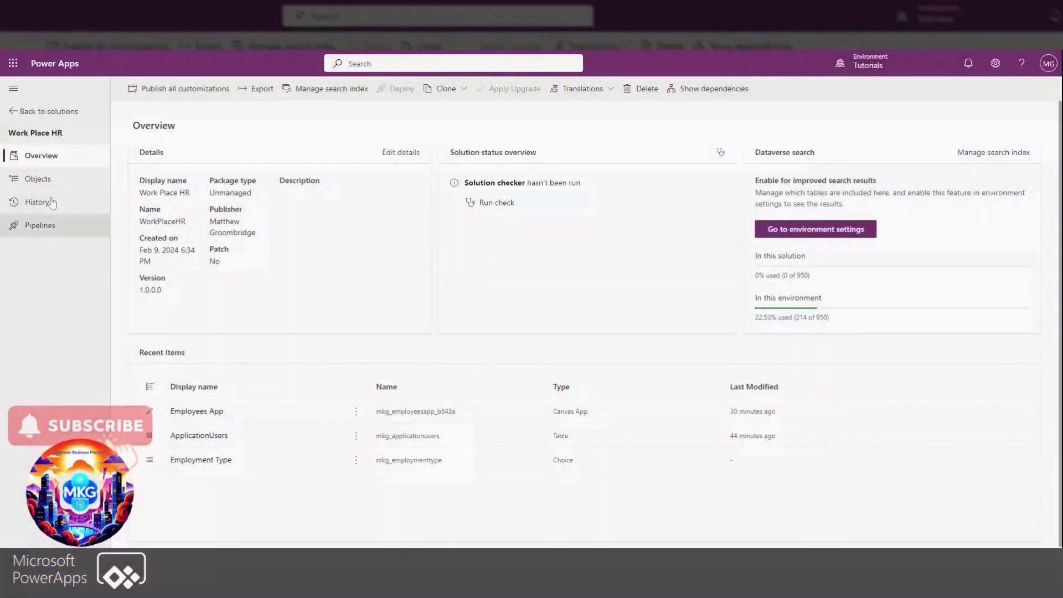
Add a Work Email column to the ApplicationUsers table in the Work Place HR solution, as single line of text in Email format
click(39, 180)
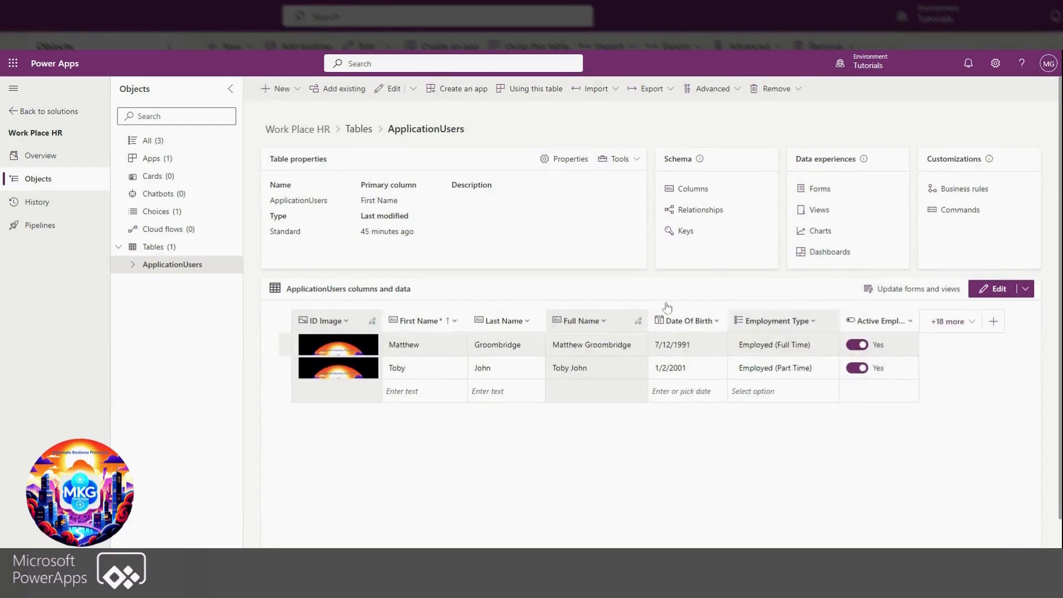
click(994, 291)
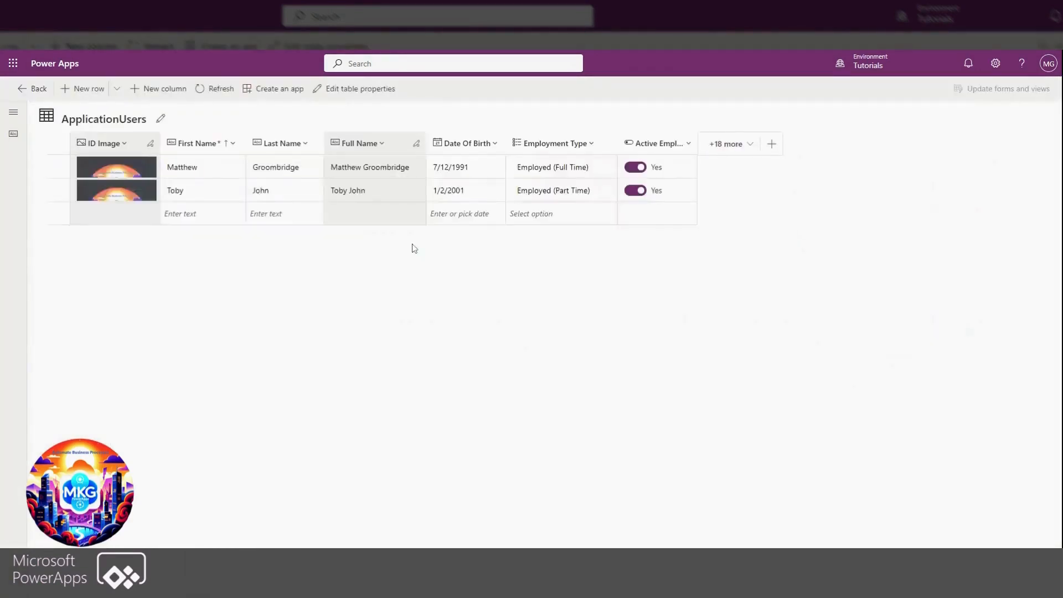
click(772, 144)
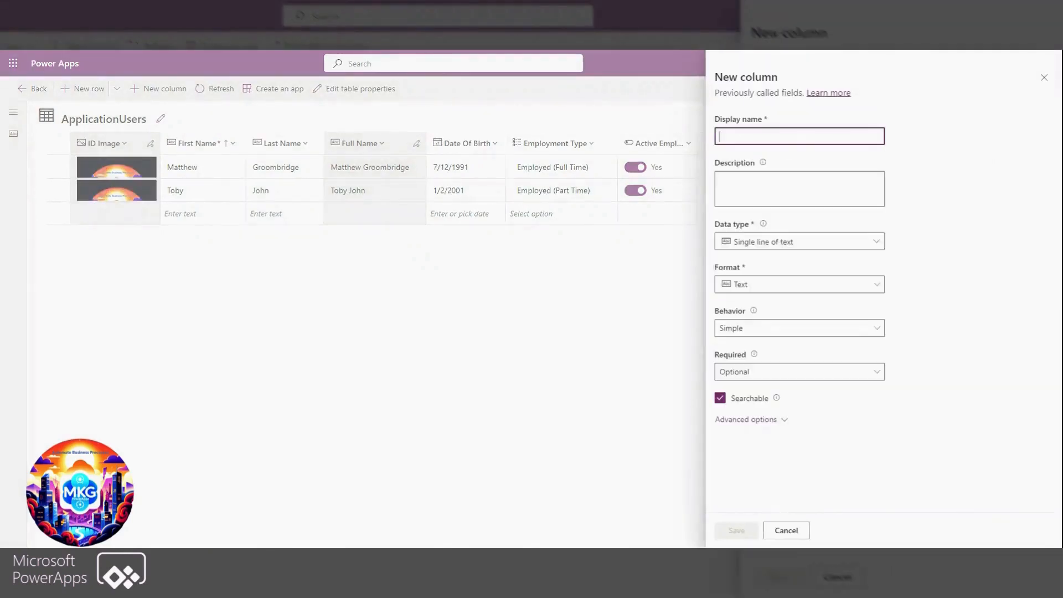
text(Work Email)
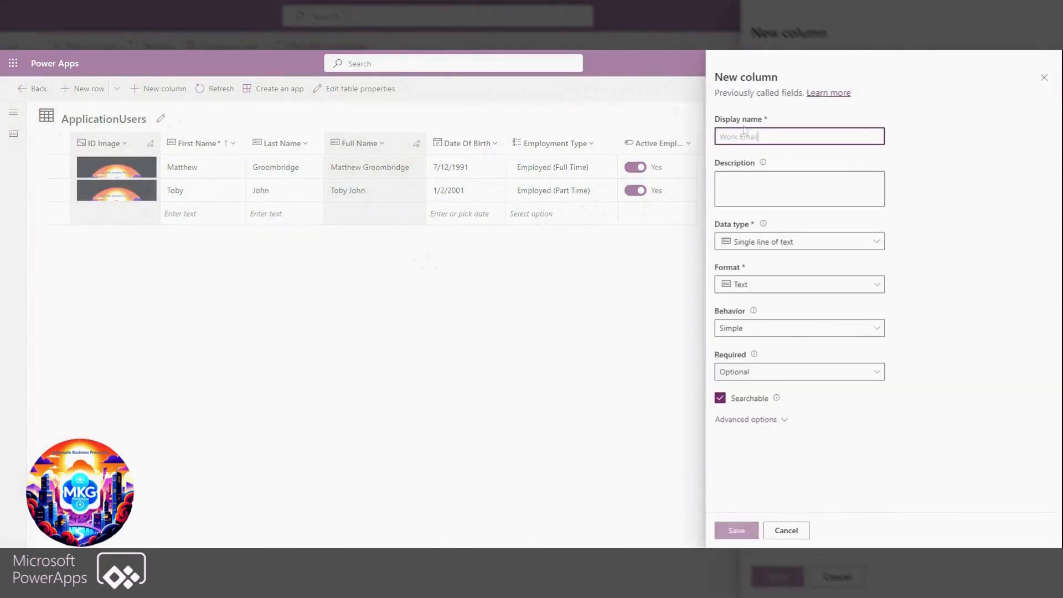
click(808, 247)
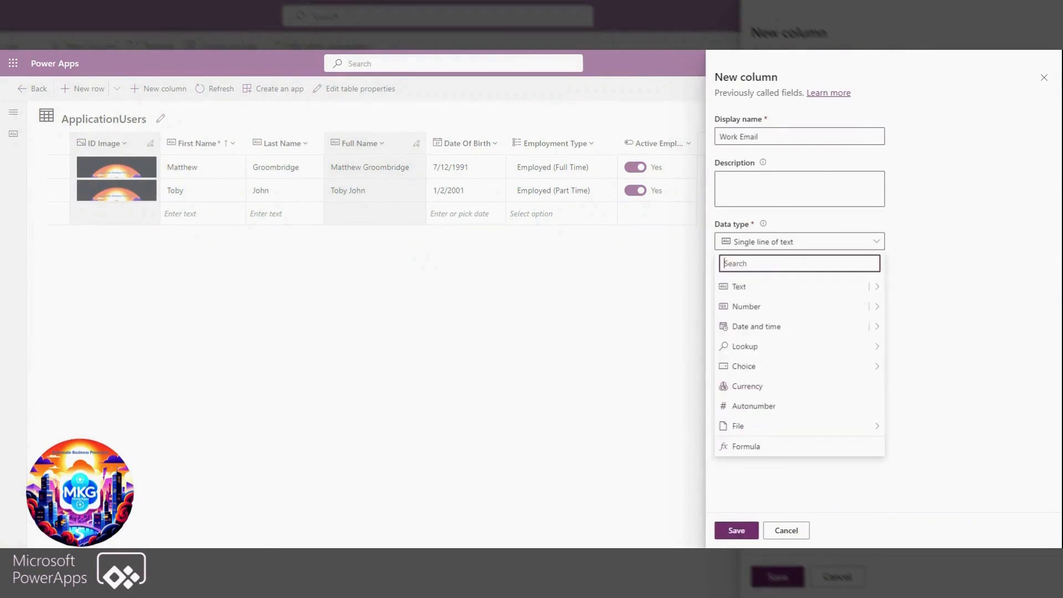
text(ema)
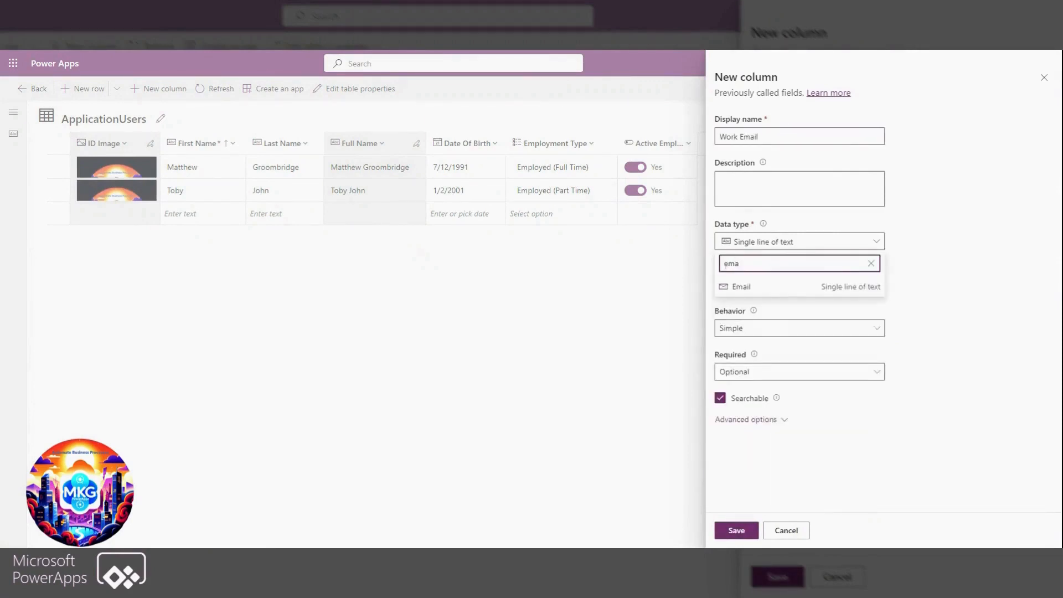
key(Return)
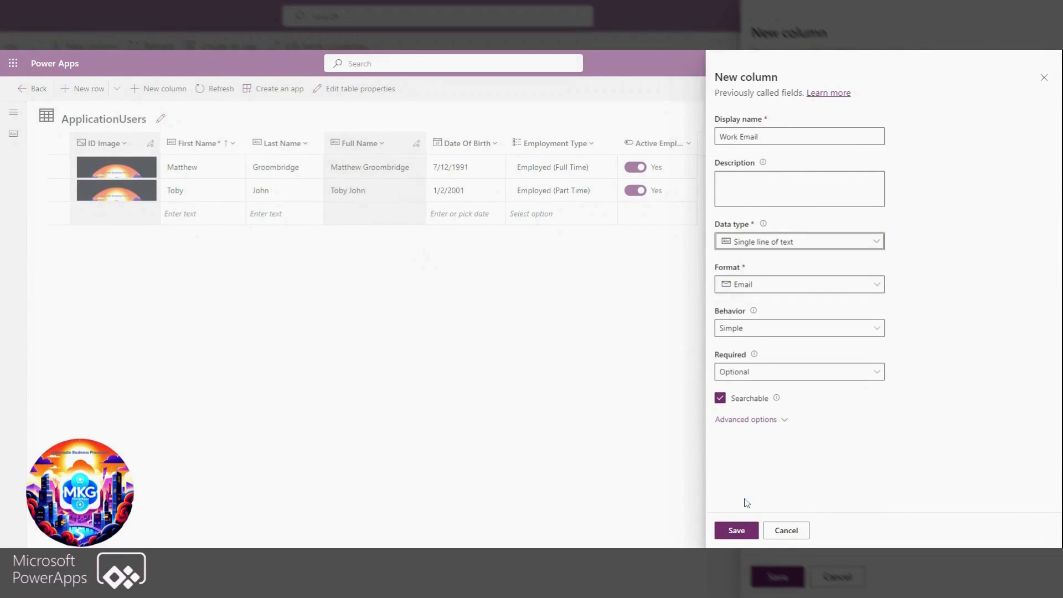
click(736, 531)
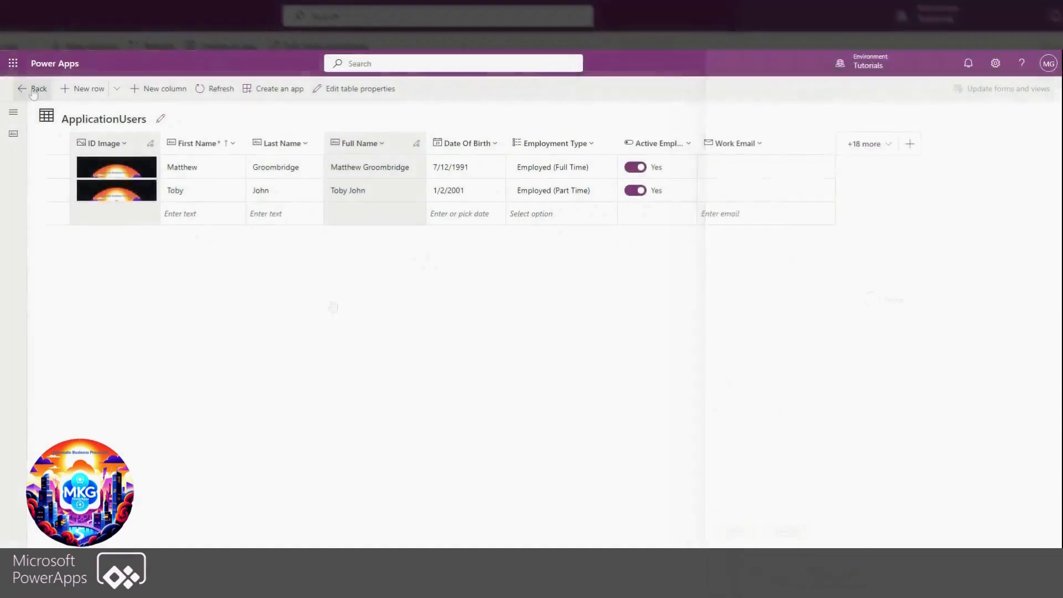
Reopen the Employees App for editing from the Work Place HR solution's apps
click(32, 88)
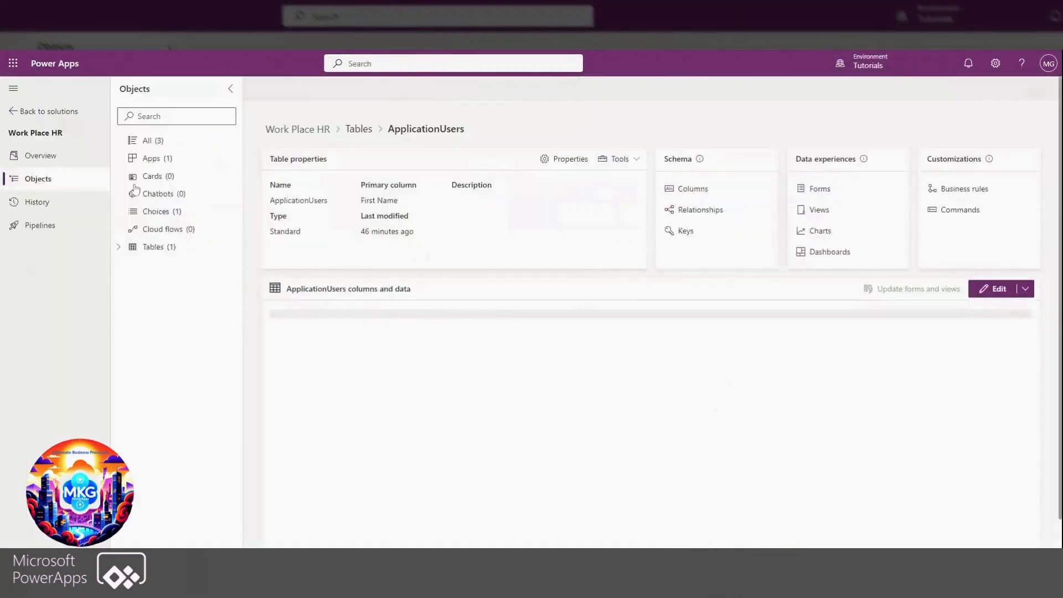
click(152, 159)
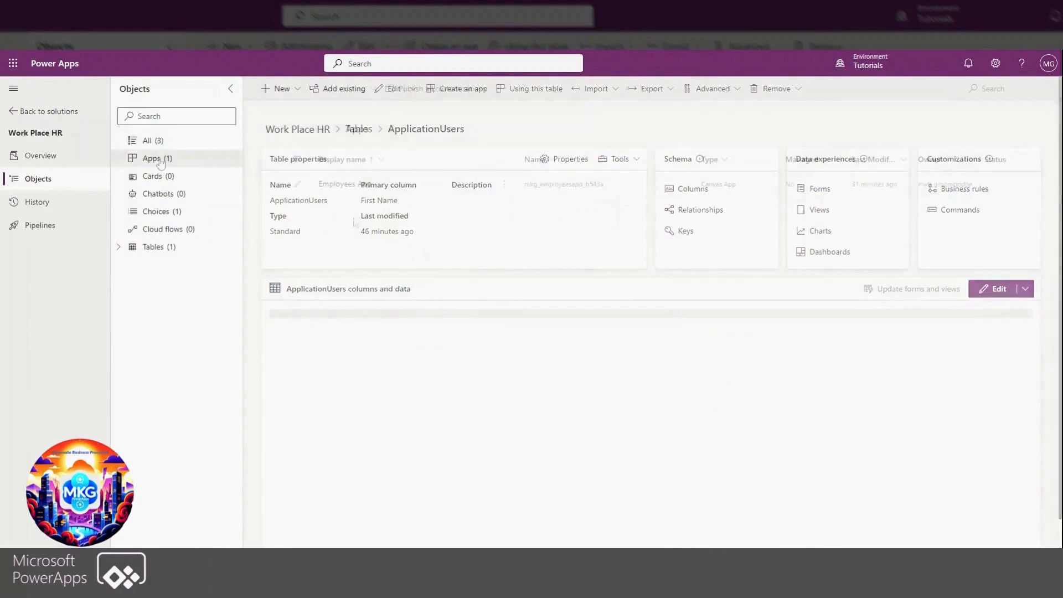
click(504, 189)
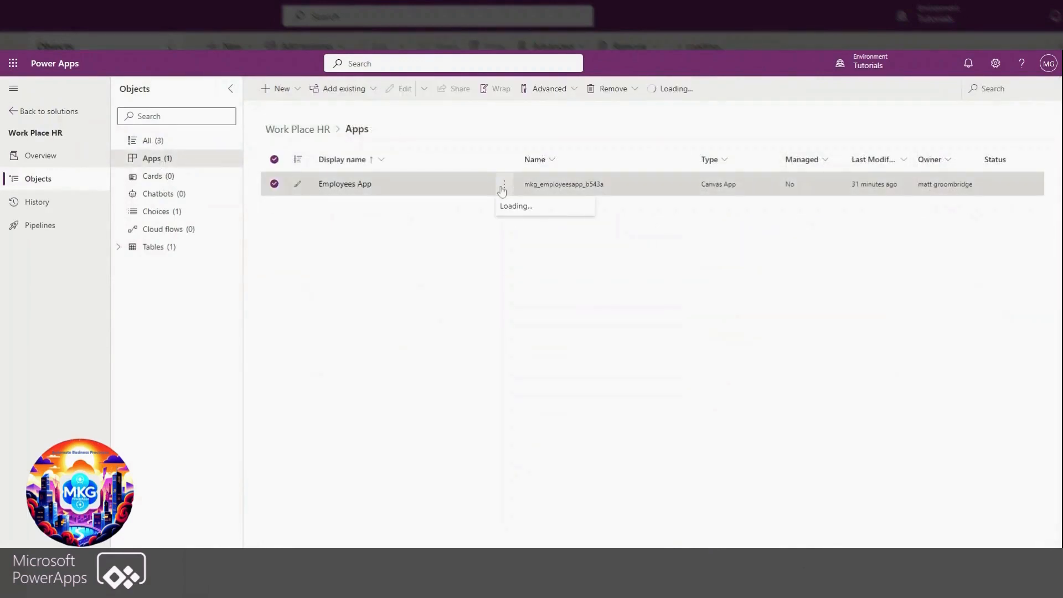
click(516, 203)
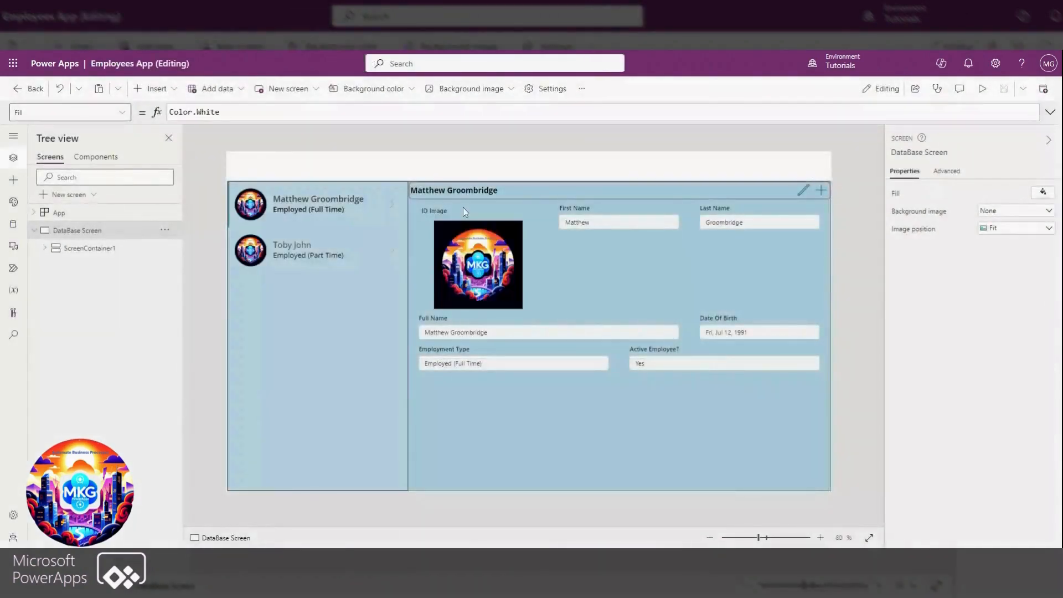
Add the Work Email field to the employee form and turn on Width fit for its card
click(614, 433)
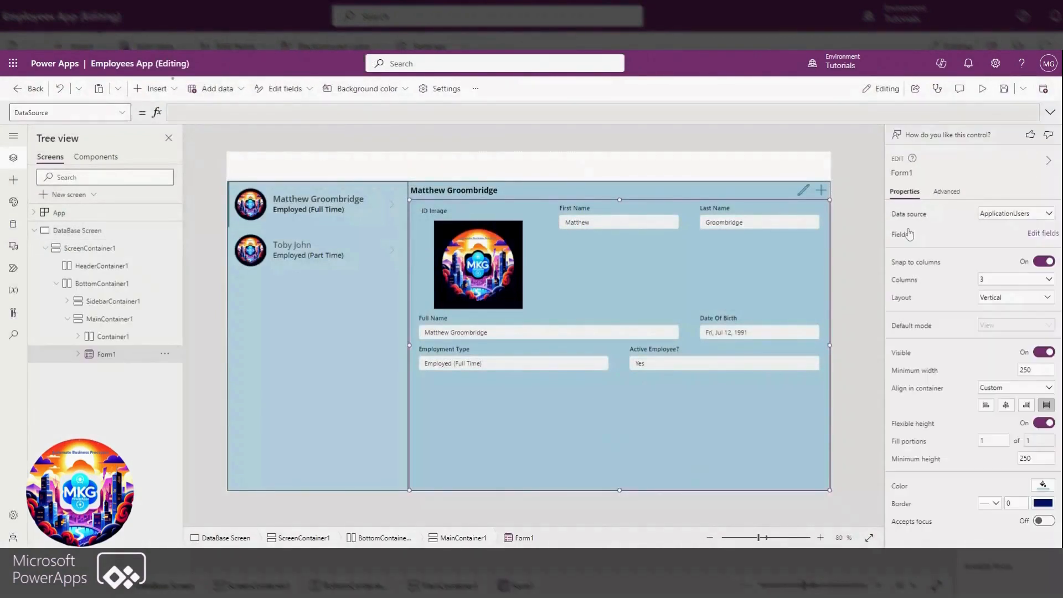
click(1043, 234)
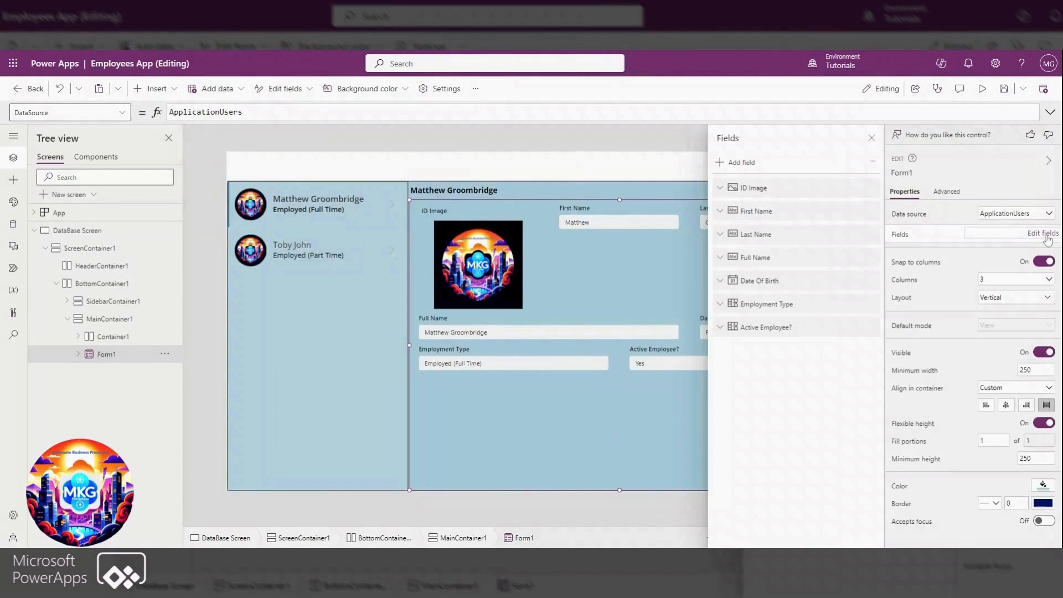
click(731, 163)
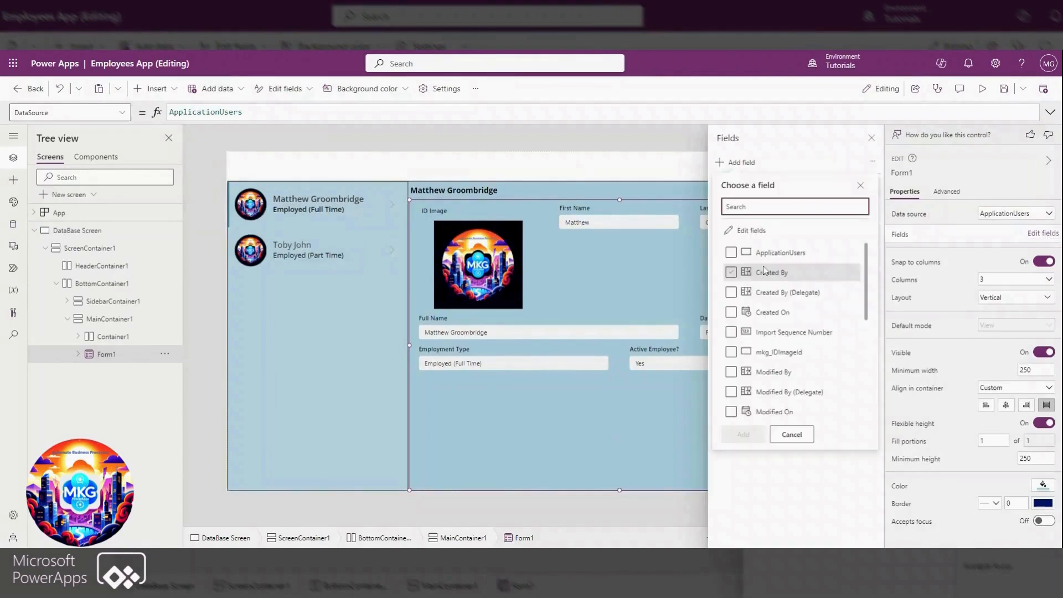
scroll(762, 363, down, 5)
click(731, 410)
click(743, 435)
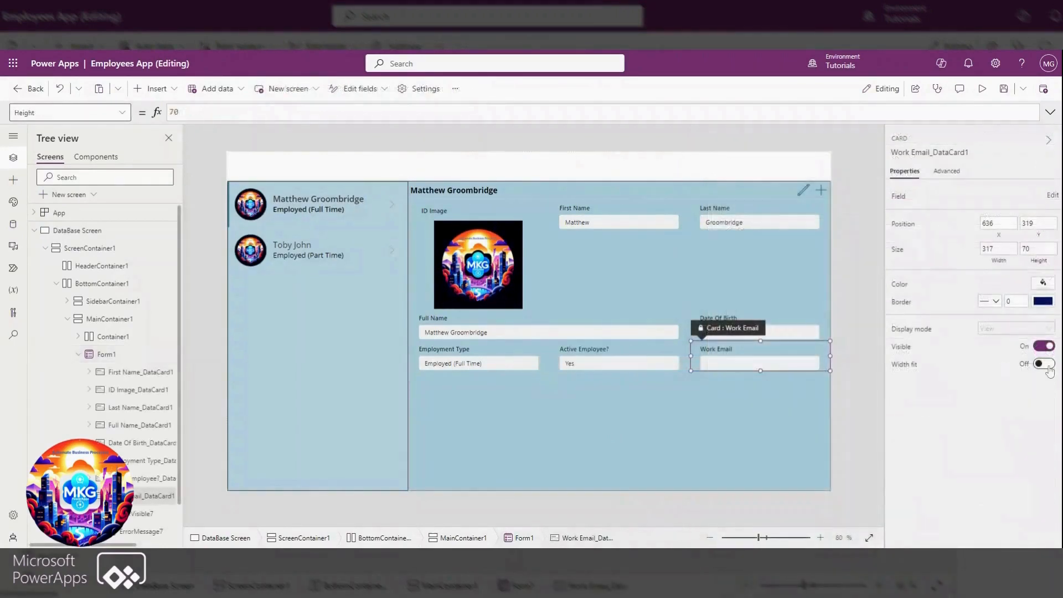
click(1049, 365)
Preview the app at canvas size
click(982, 90)
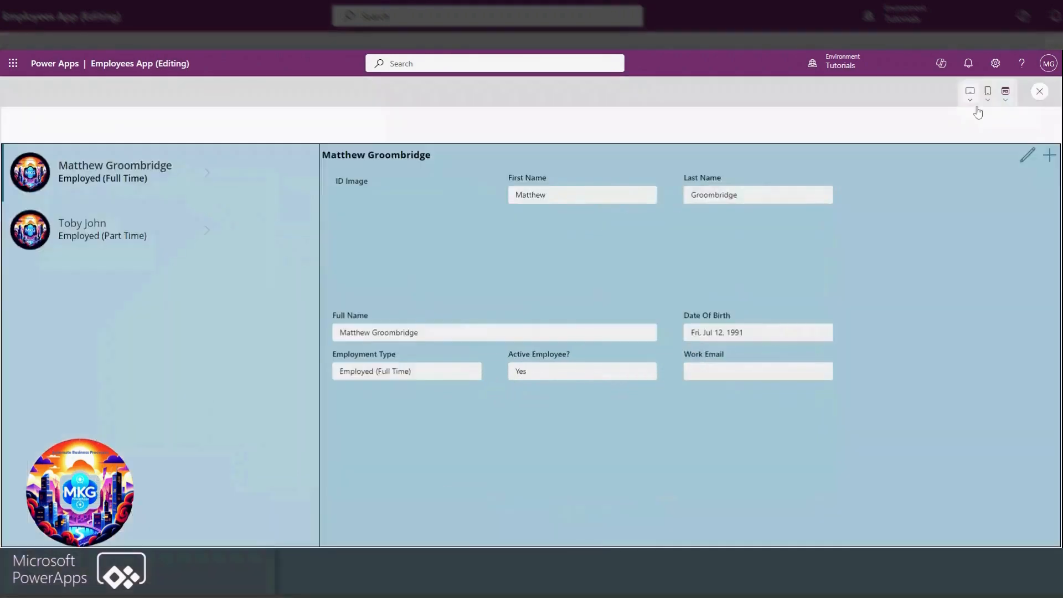
click(1005, 96)
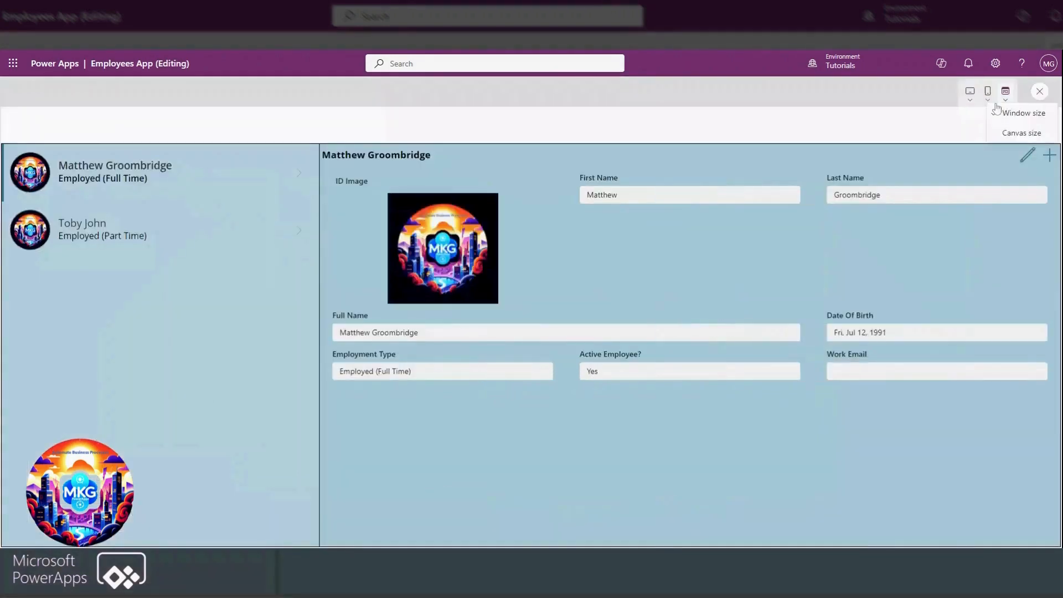
click(1011, 134)
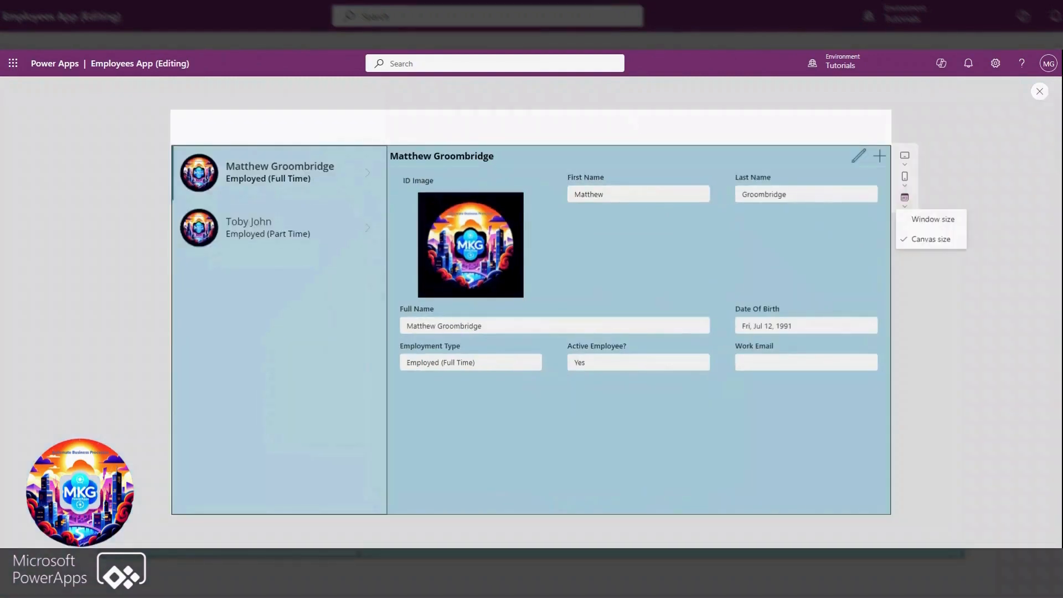
Enter the first employee's work email in the record, save it, and save the app after closing the preview
click(373, 176)
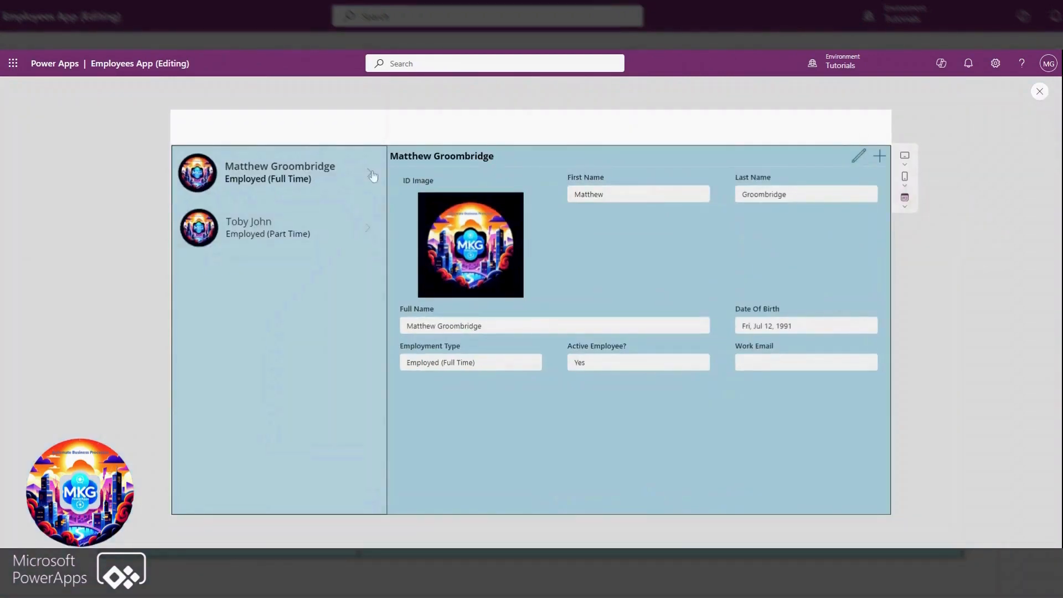
click(859, 157)
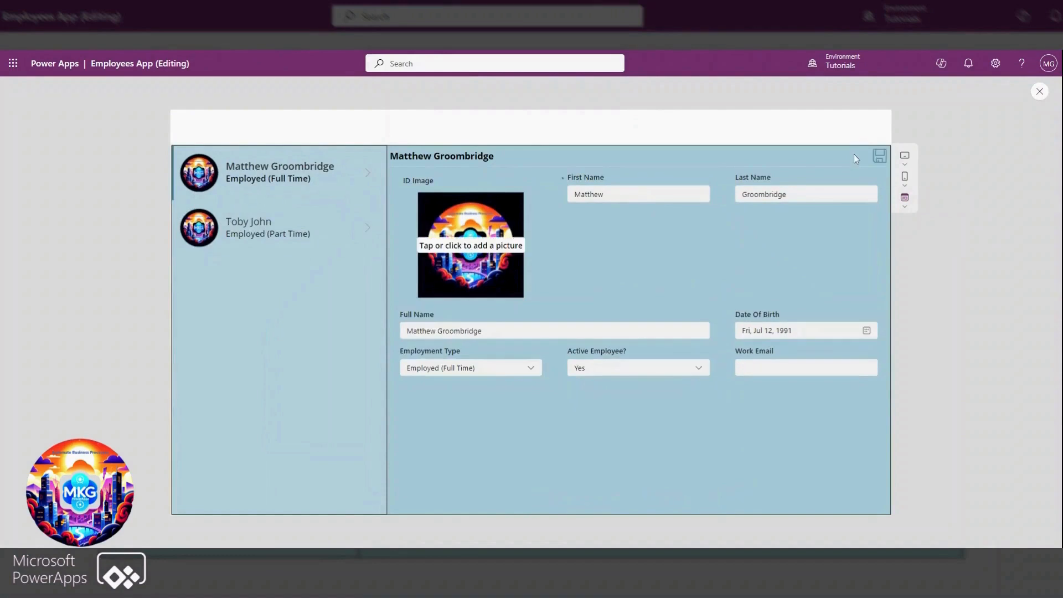
click(807, 368)
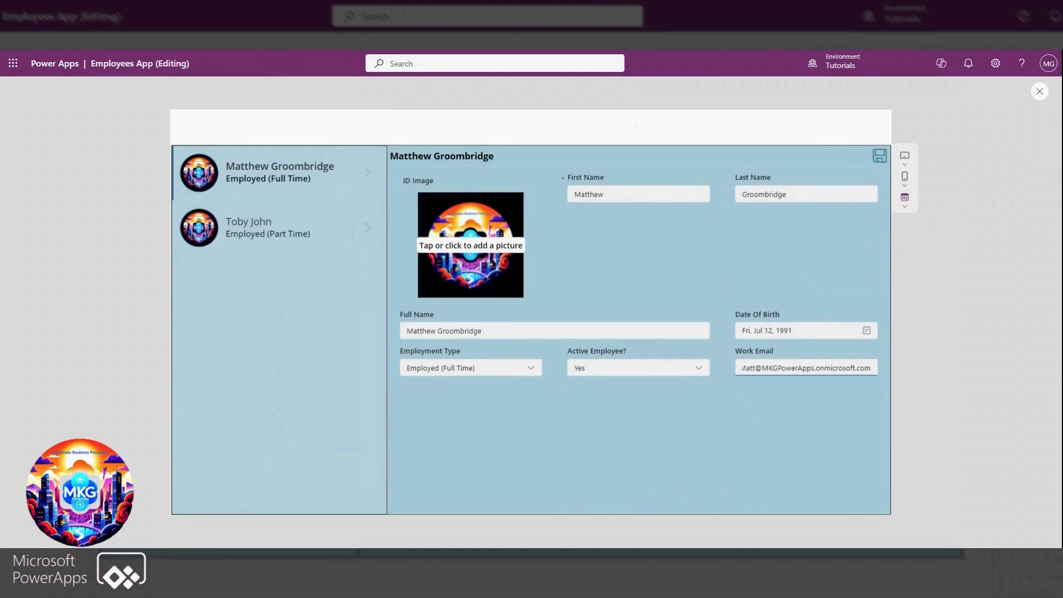
click(880, 156)
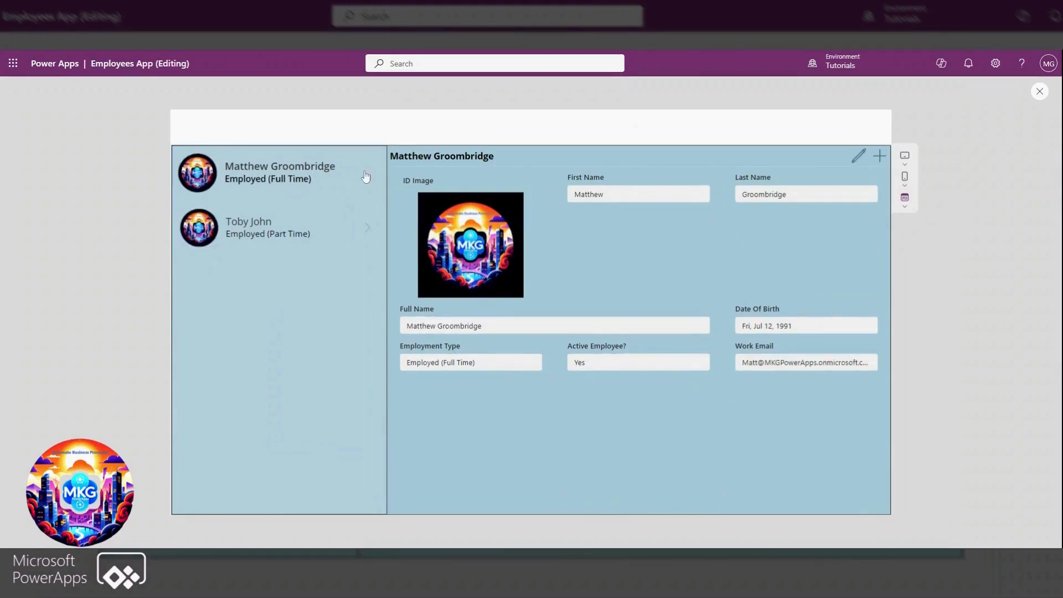
click(1037, 95)
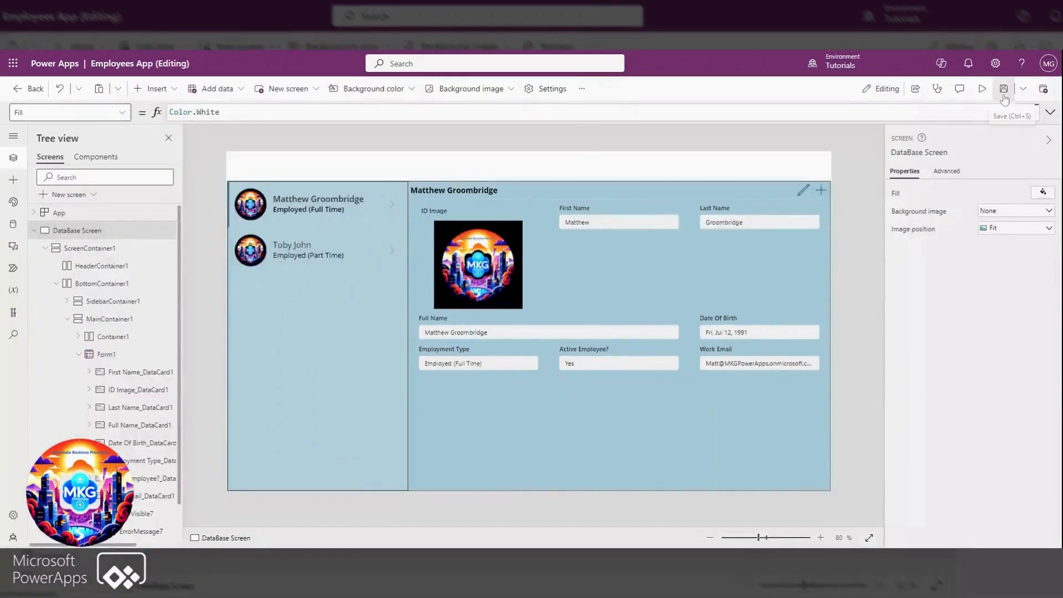
click(1004, 95)
Set the App's OnStart formula to Set(CurrentUser, LookUp(ApplicationUsers,'Work Email' = User().Email))
click(34, 230)
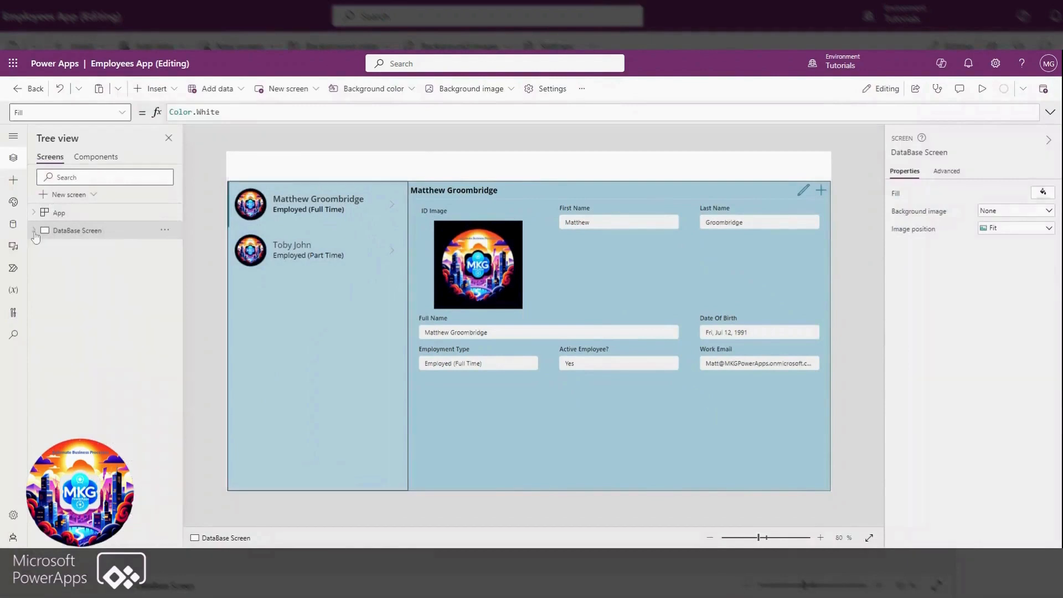
click(93, 216)
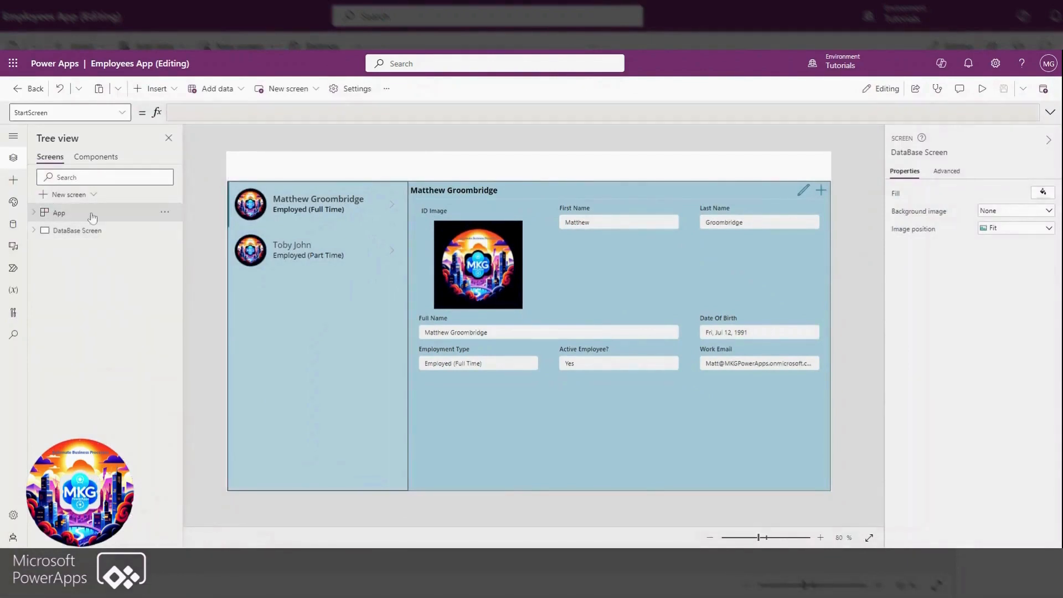
click(122, 113)
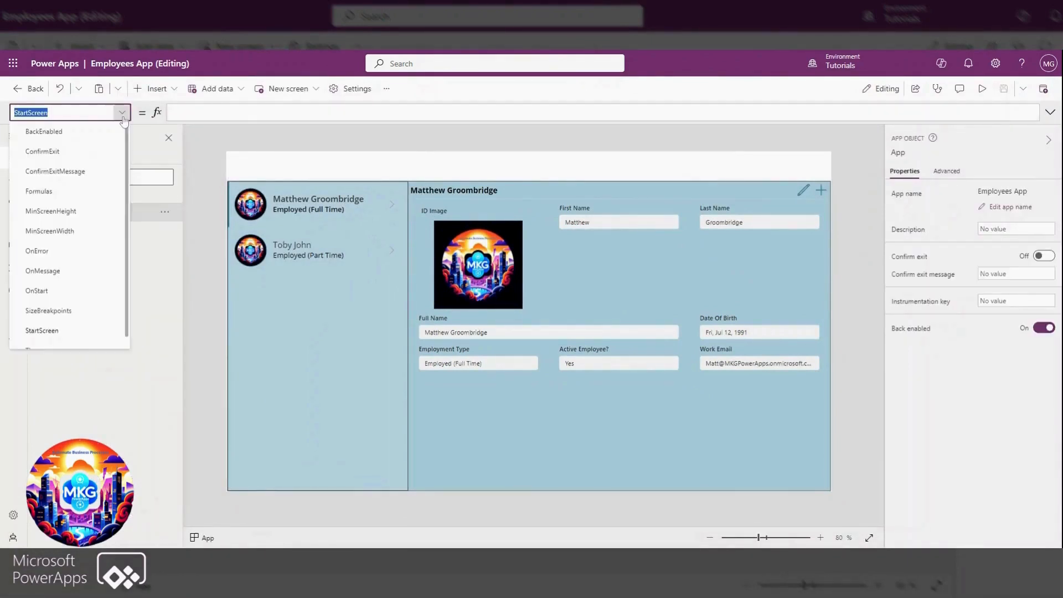
scroll(49, 278, down, 1)
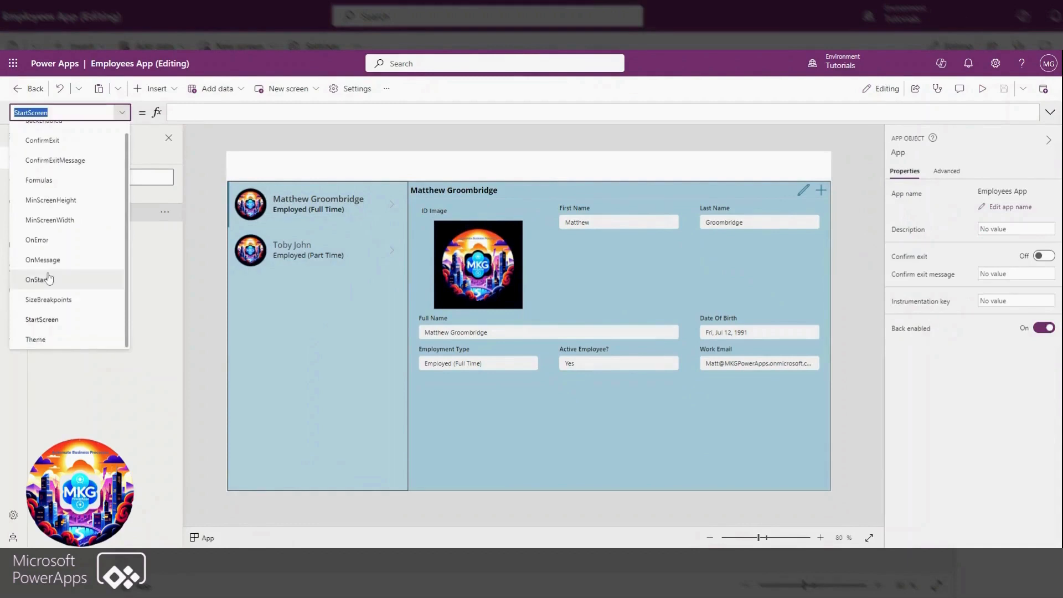
click(49, 280)
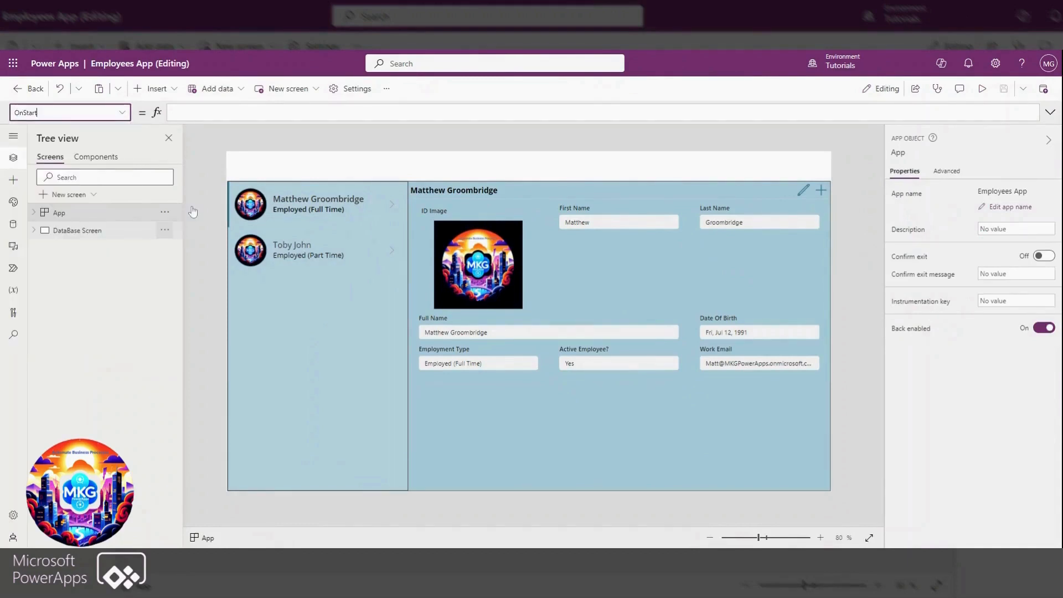
click(222, 113)
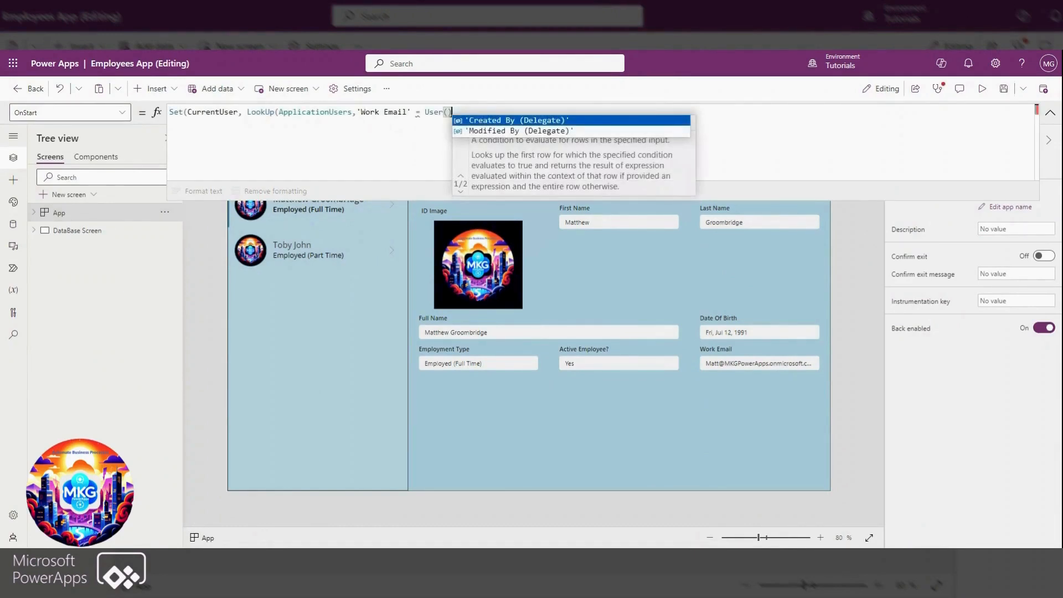
text(.ema)
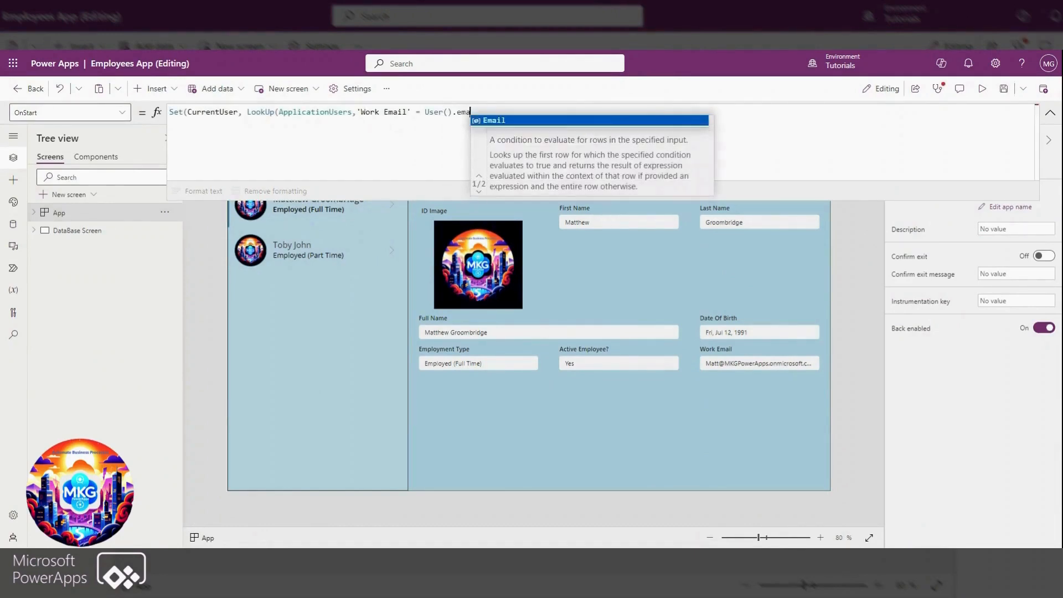
click(488, 120)
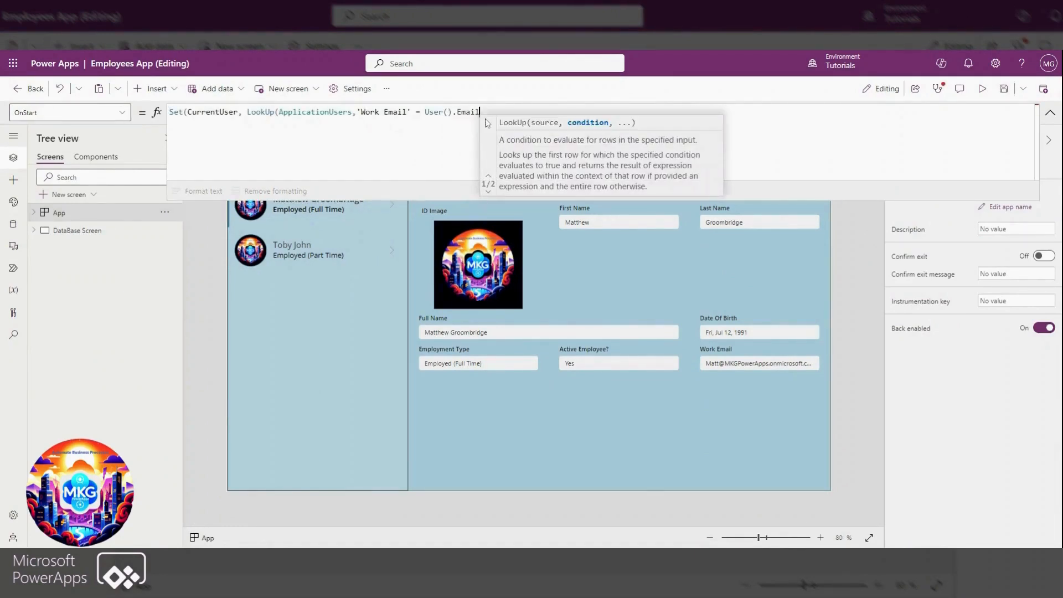
text())
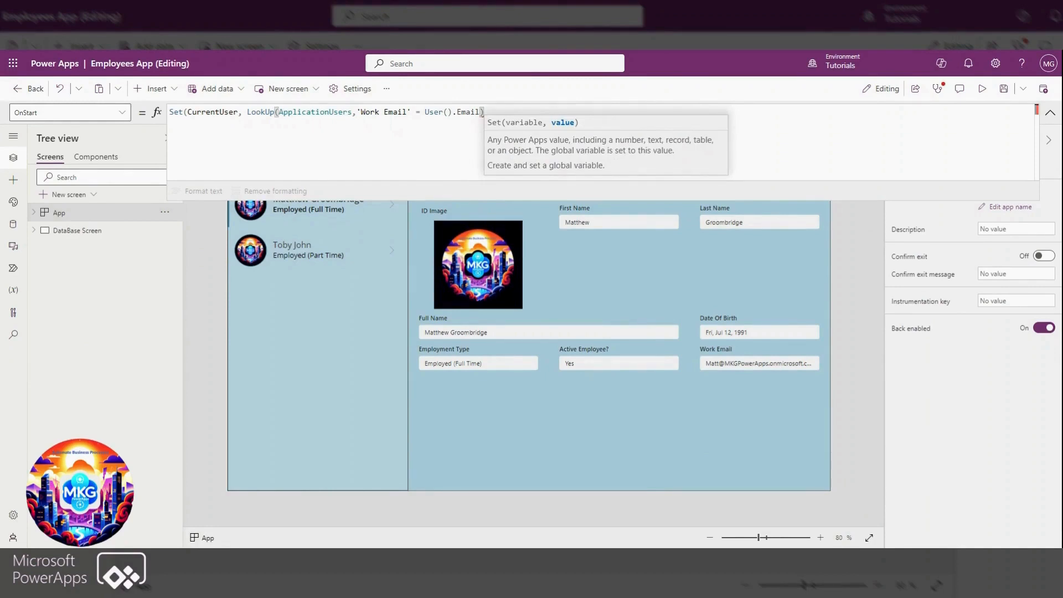
text())
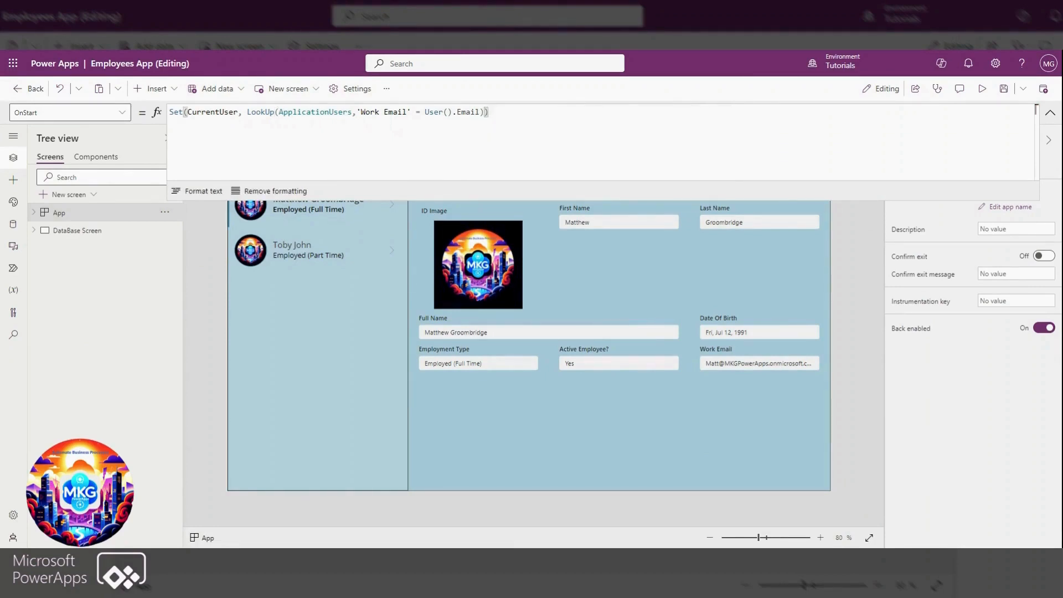
click(1050, 113)
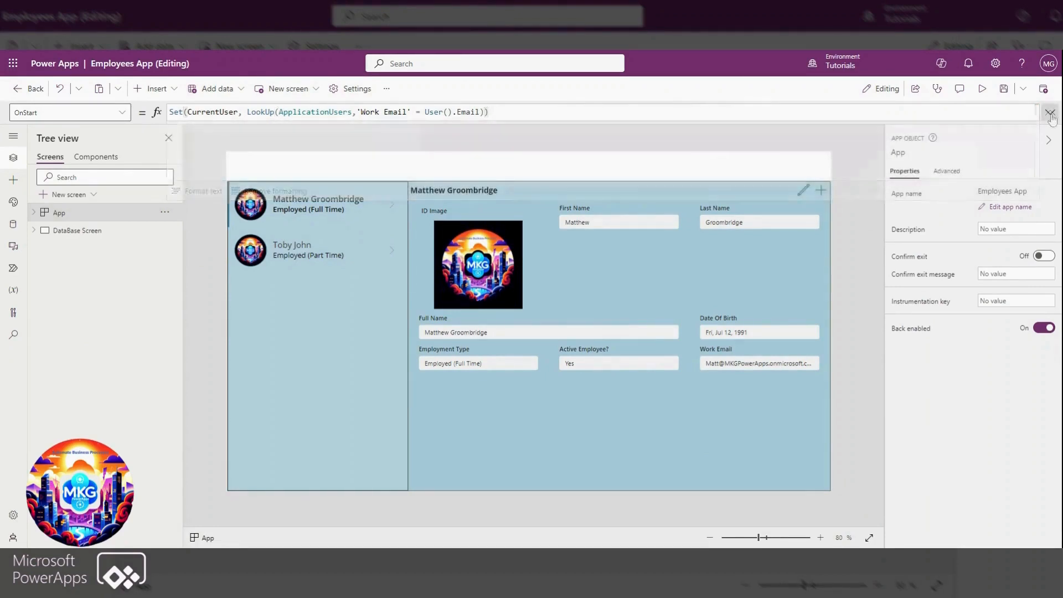
Refresh the ApplicationUsers data source and run the App's OnStart
click(13, 224)
click(171, 203)
click(188, 225)
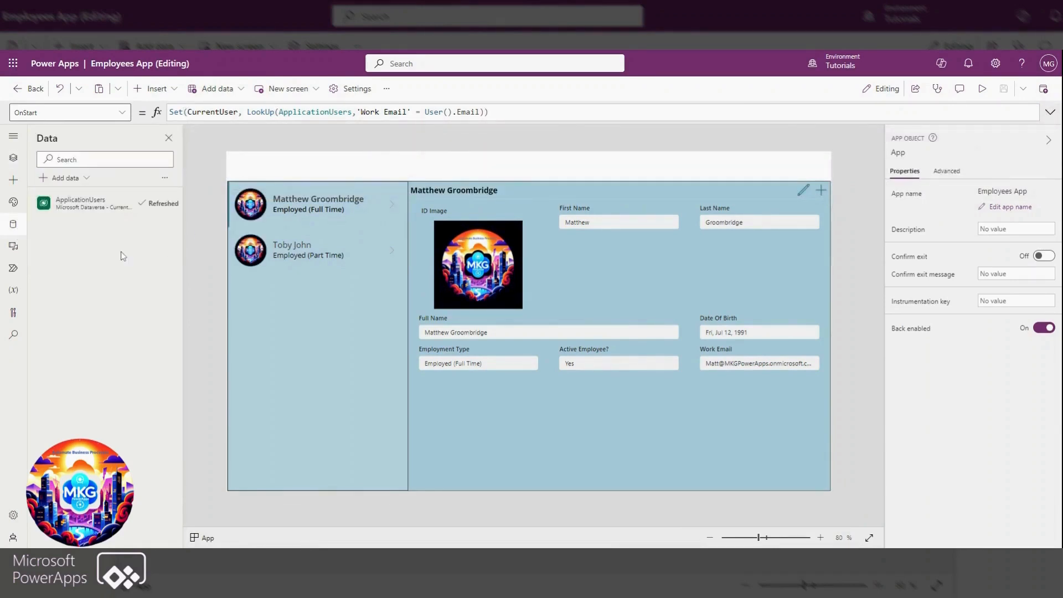
click(14, 158)
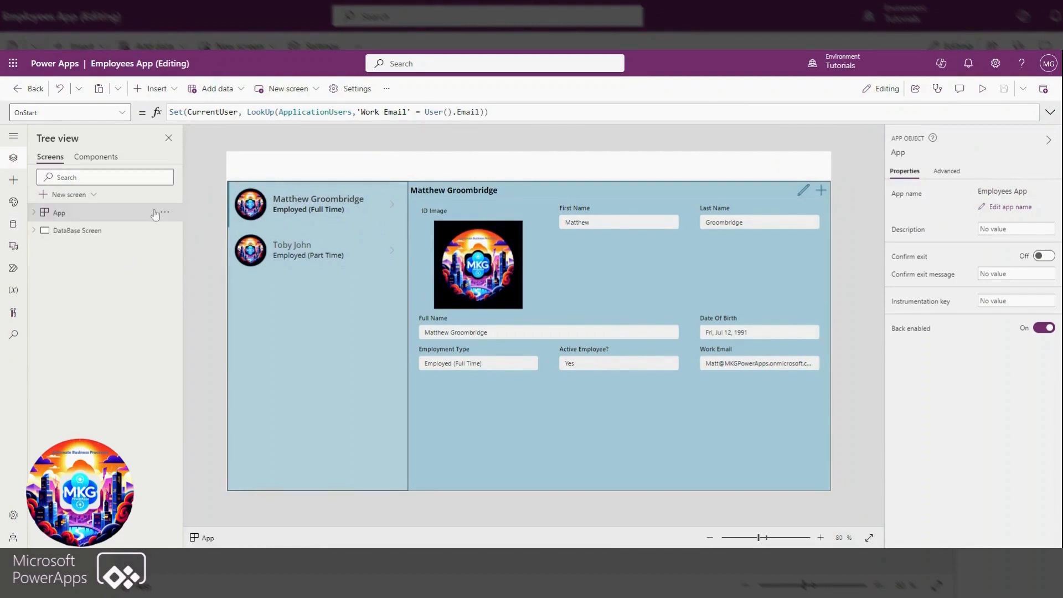
click(165, 213)
click(193, 291)
Inspect the record stored in the CurrentUser global variable, including its image field, and close the viewer
click(13, 292)
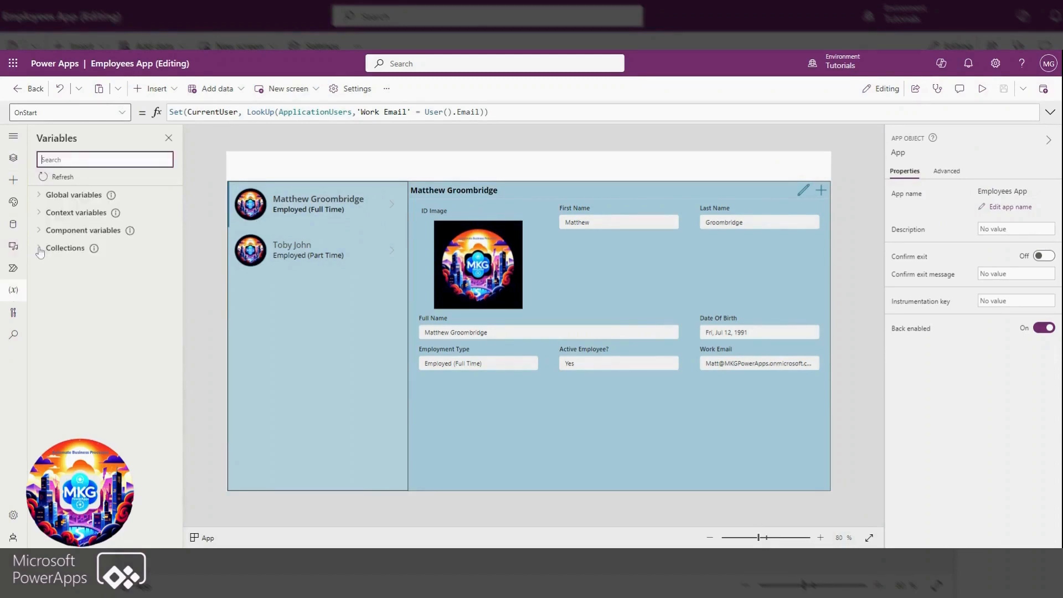
click(40, 196)
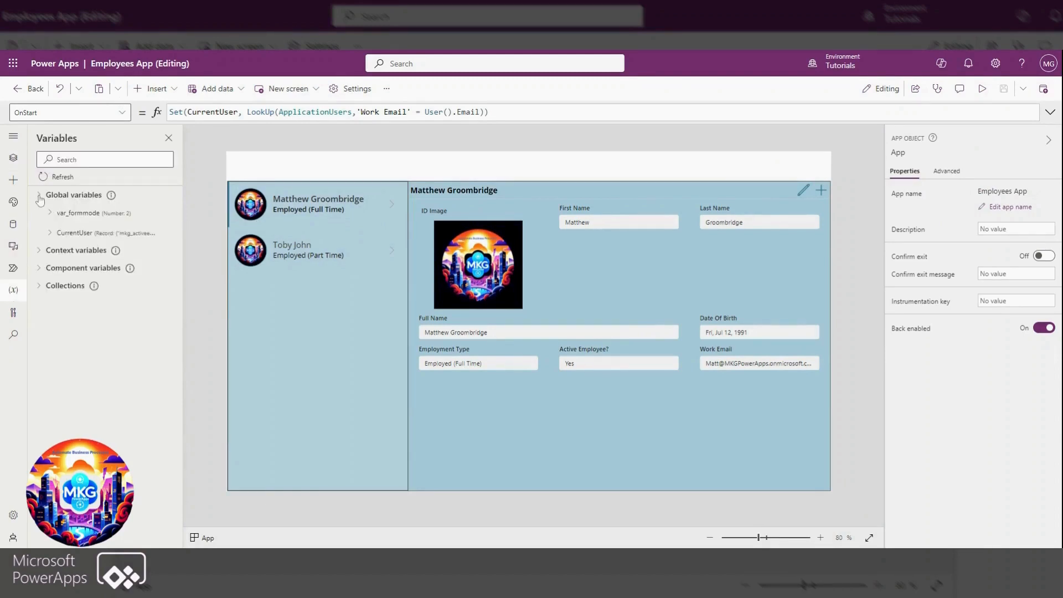
mouse_move(47, 235)
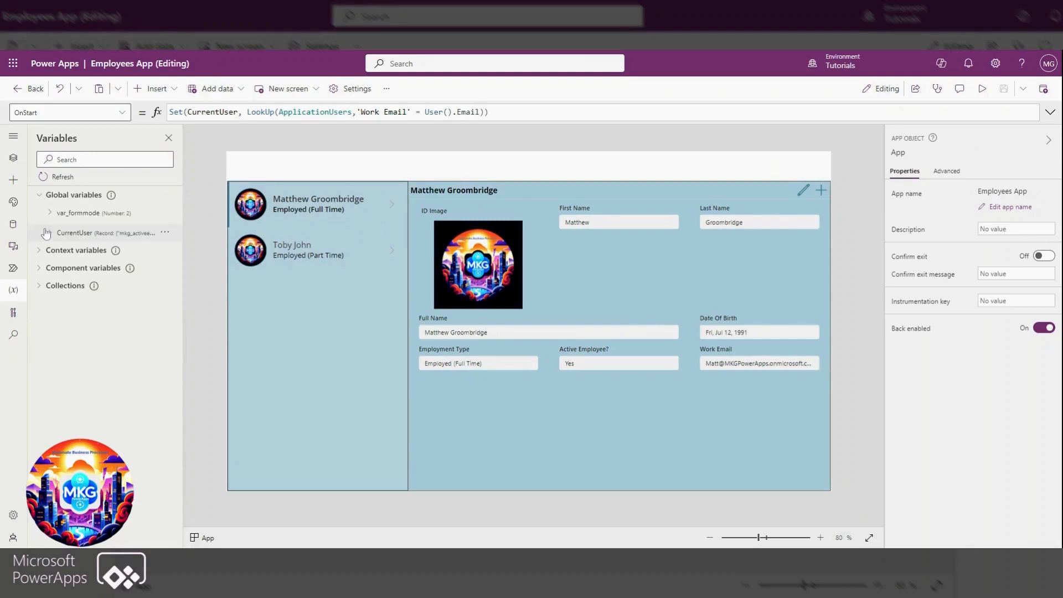
click(164, 233)
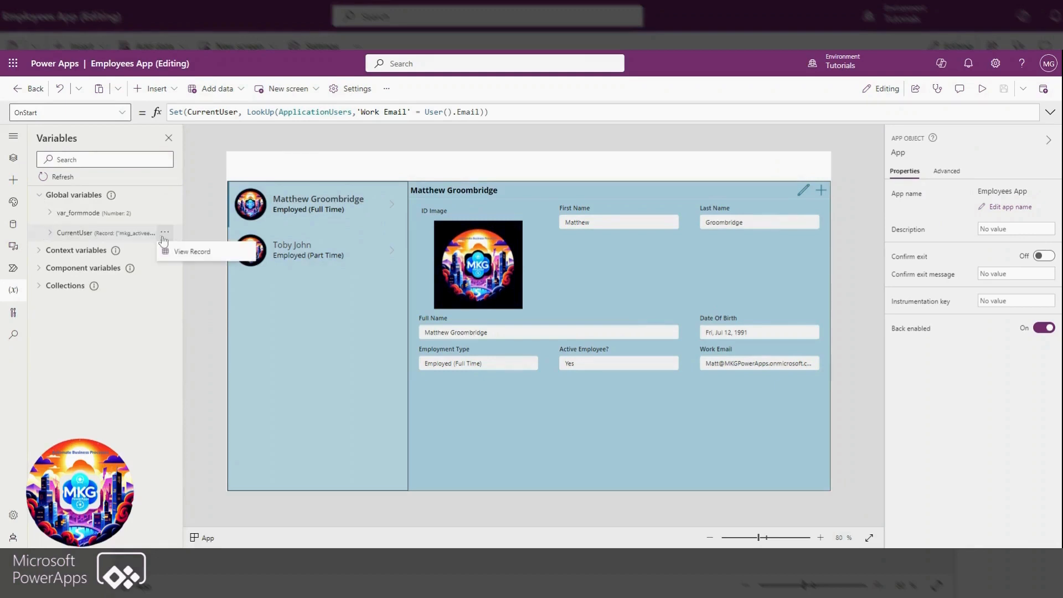
click(188, 251)
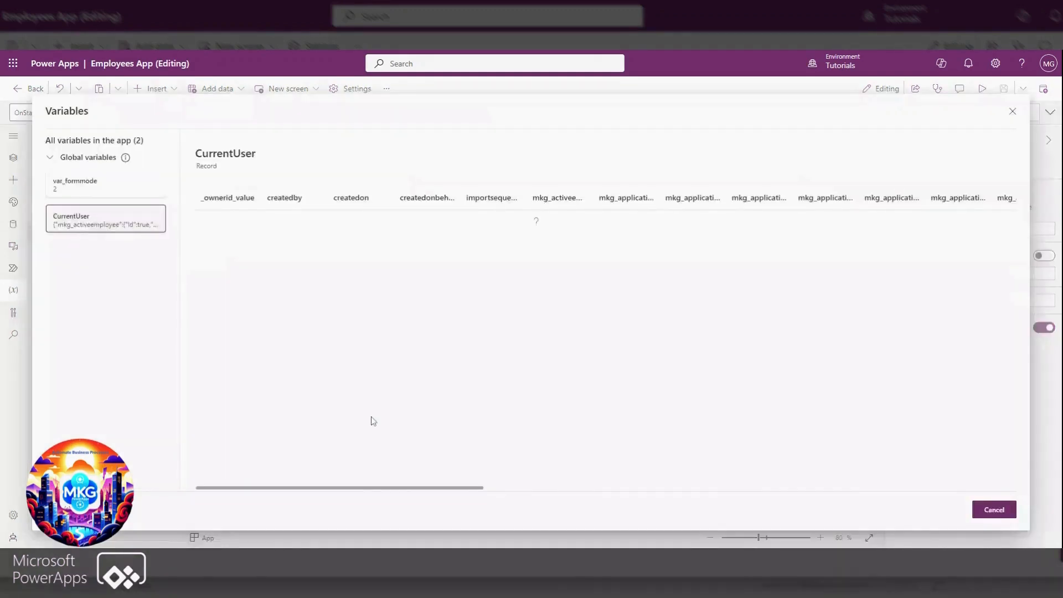
drag(369, 492, 665, 512)
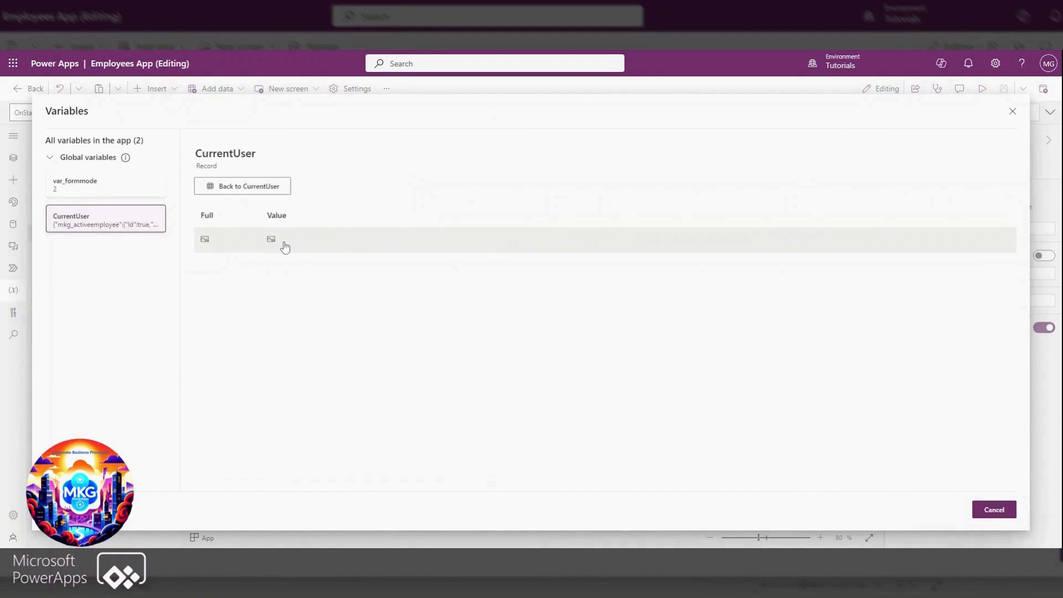
mouse_move(270, 242)
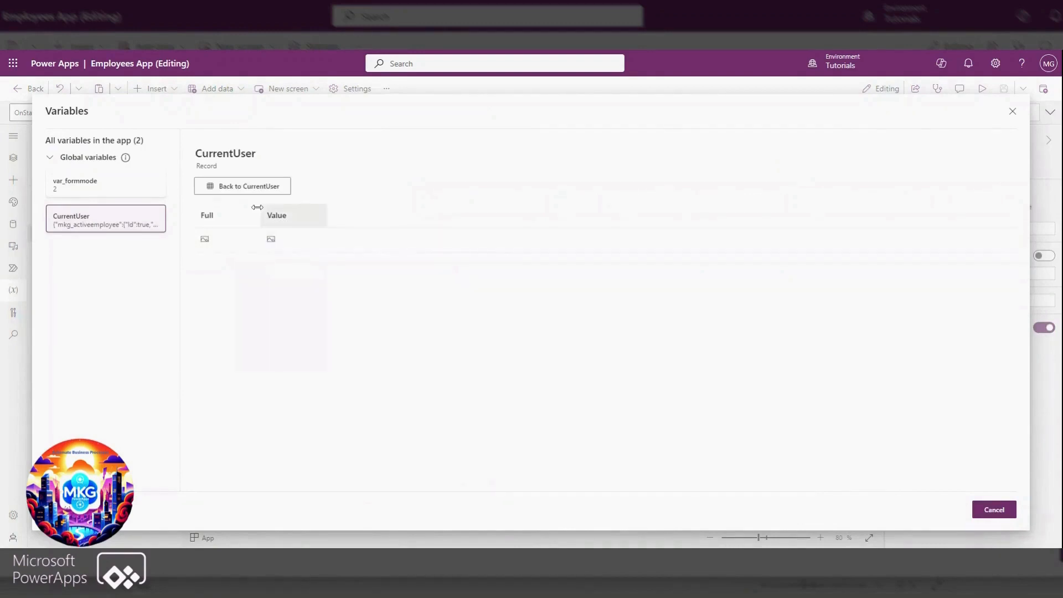
click(992, 509)
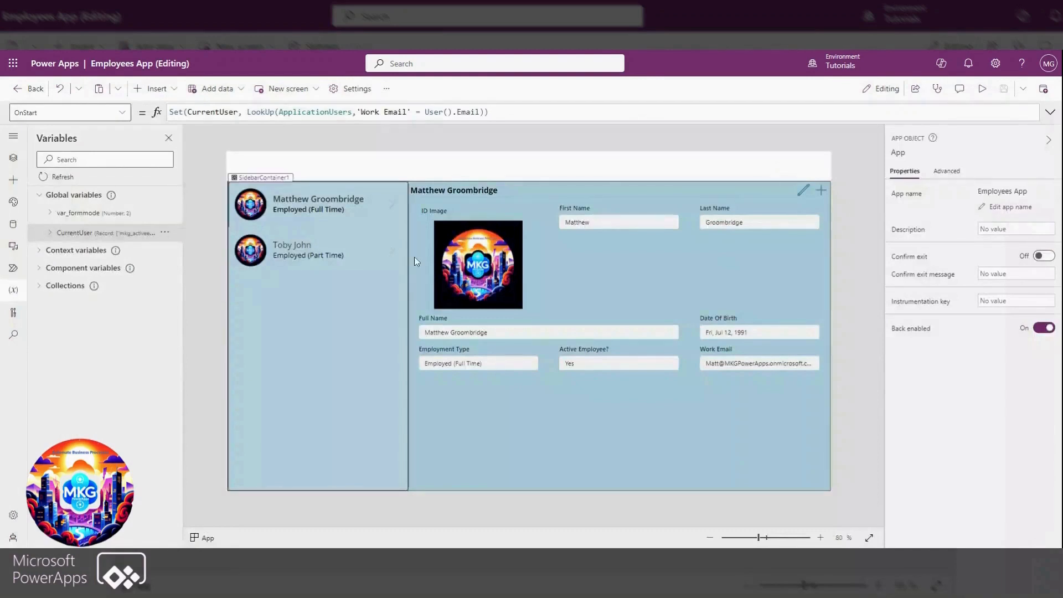
Insert an image control into the empty header container above the employee list and form
click(498, 164)
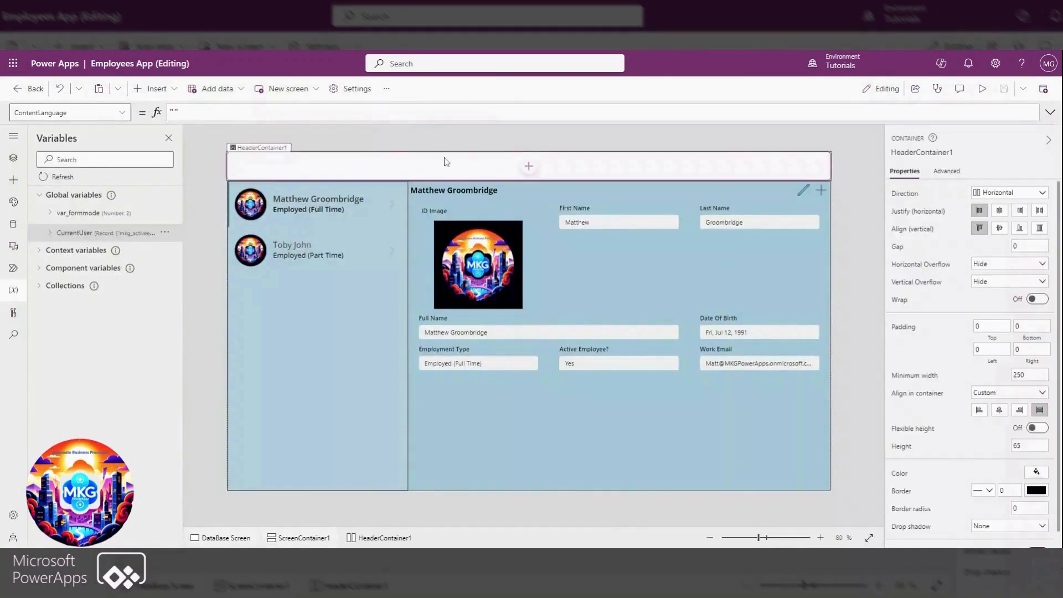
click(142, 94)
text(image)
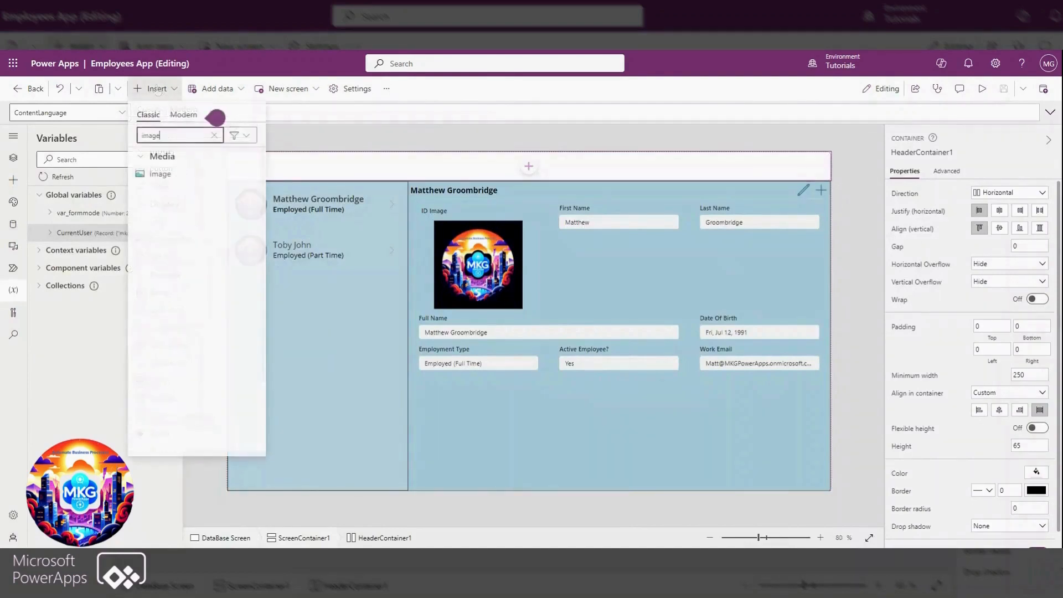
click(167, 175)
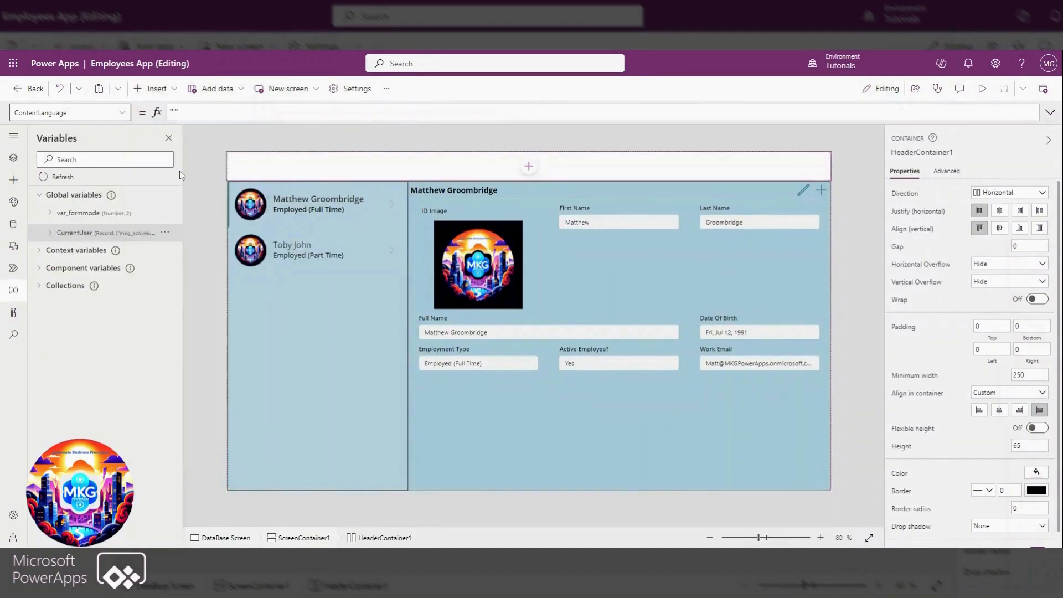
click(725, 177)
Centre the header image vertically in its container and set its height to 60
click(266, 168)
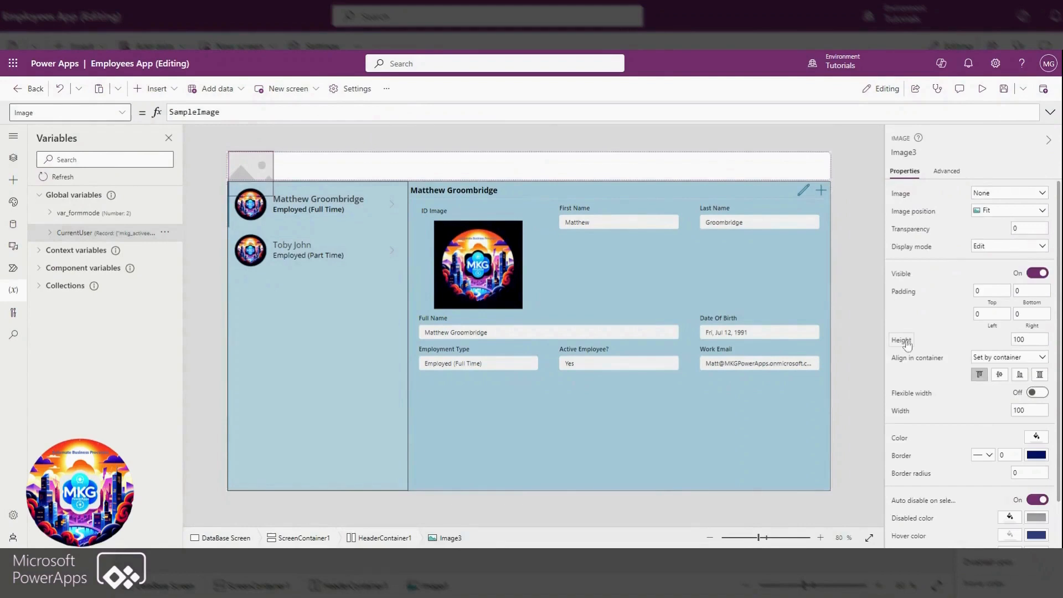
click(1000, 375)
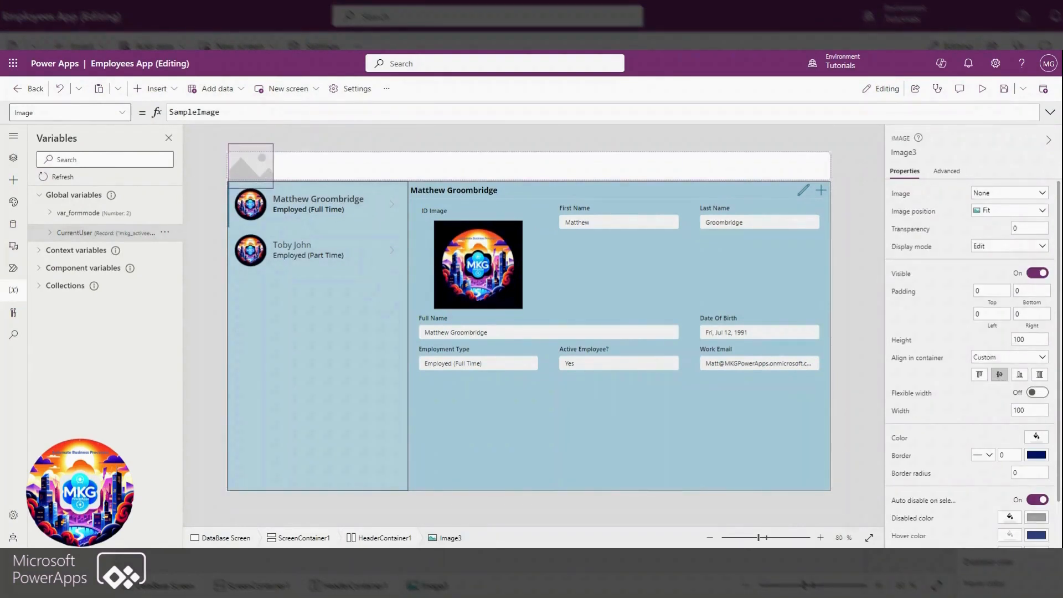
drag(1029, 339, 1003, 341)
text(60)
key(Return)
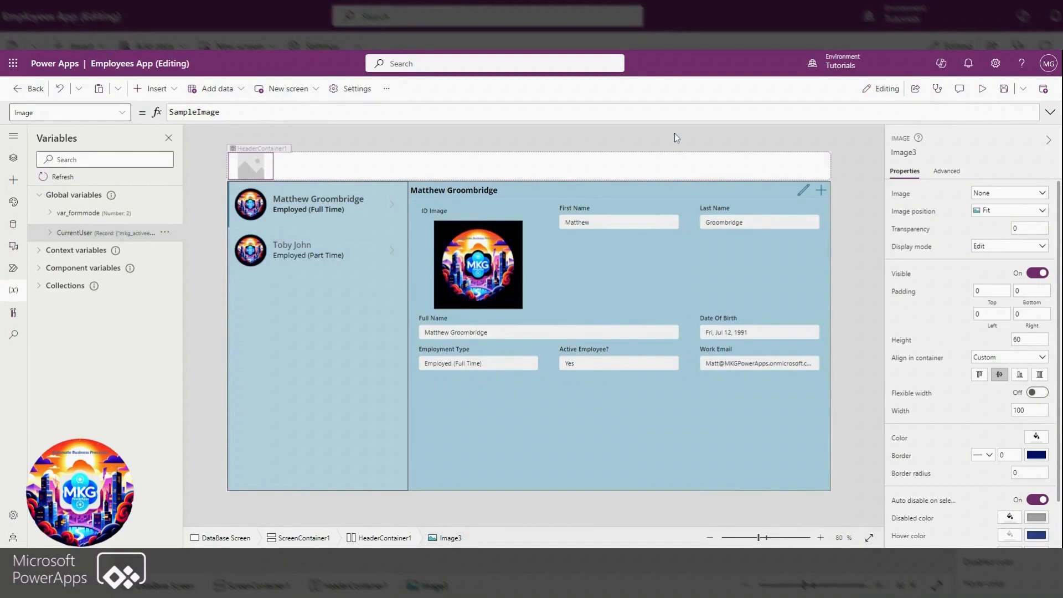
Align the header container's contents vertically to the middle, trying centred horizontal justification before returning it to the start
click(693, 164)
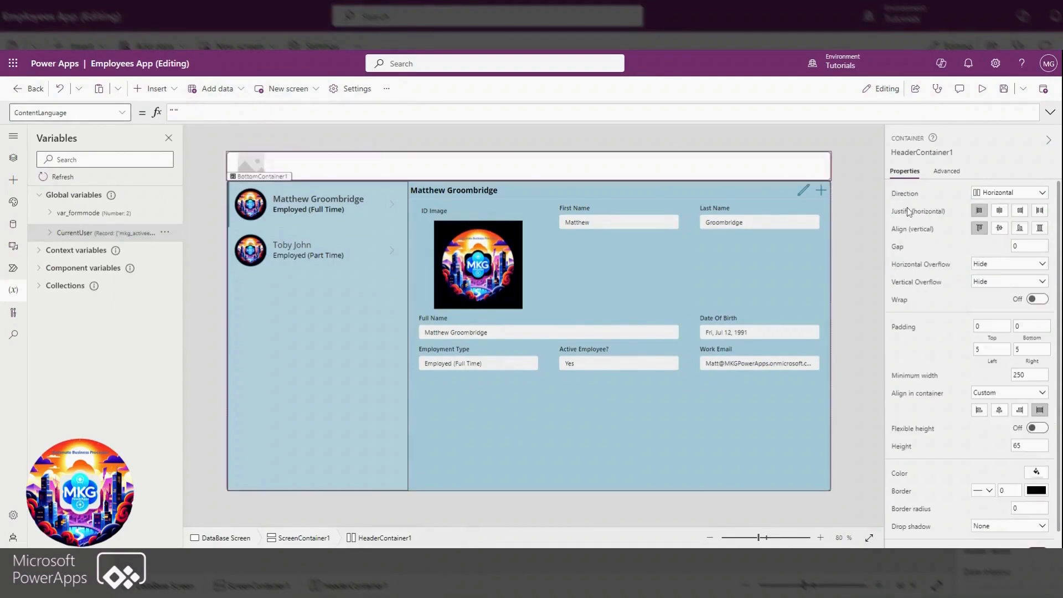
click(999, 211)
click(1000, 230)
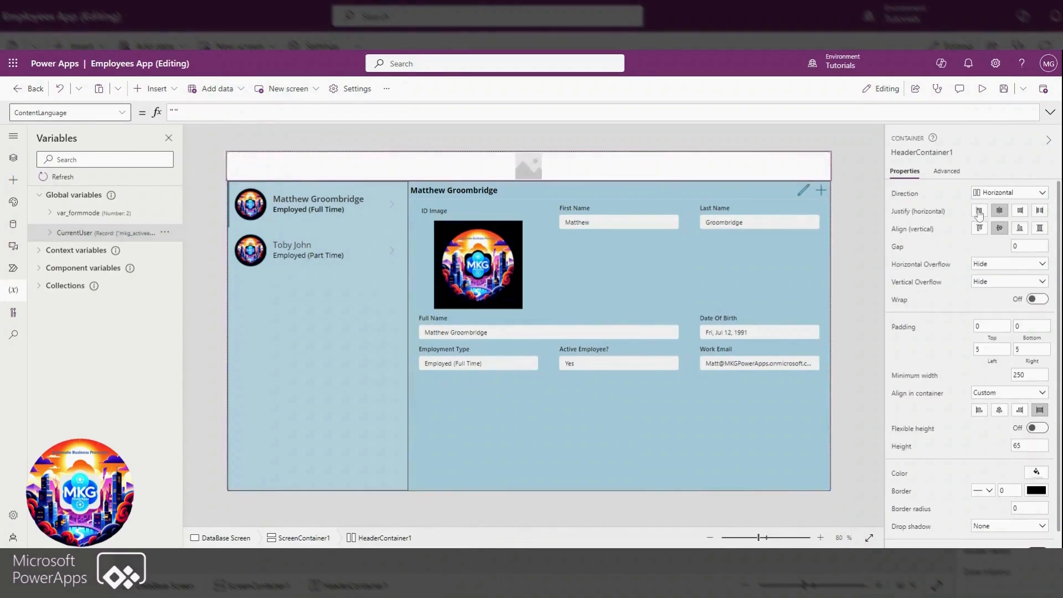
click(979, 211)
Set the header image's width to 60
click(264, 171)
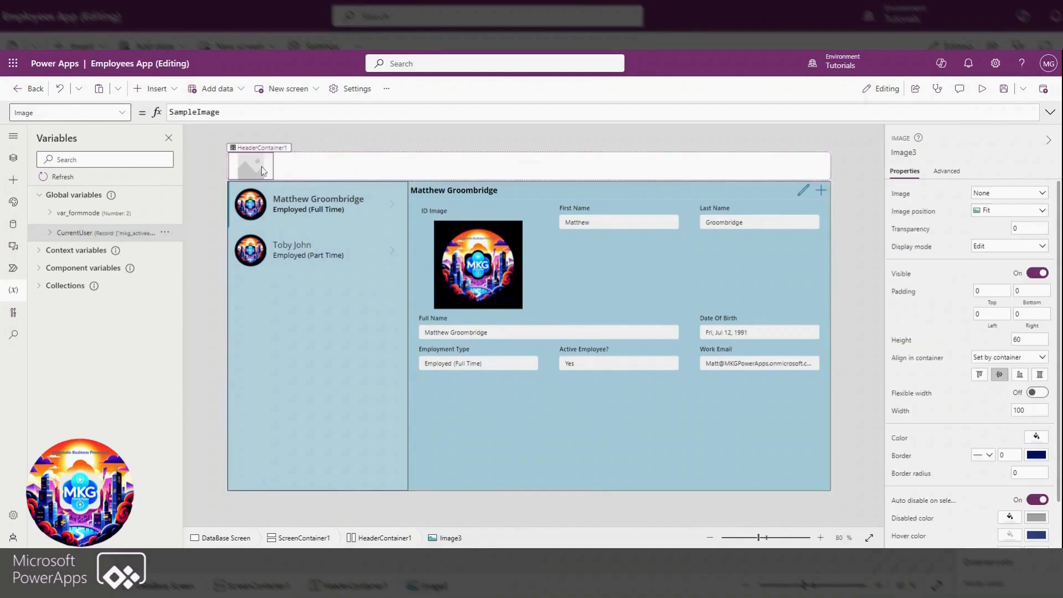
click(924, 414)
drag(187, 112, 113, 102)
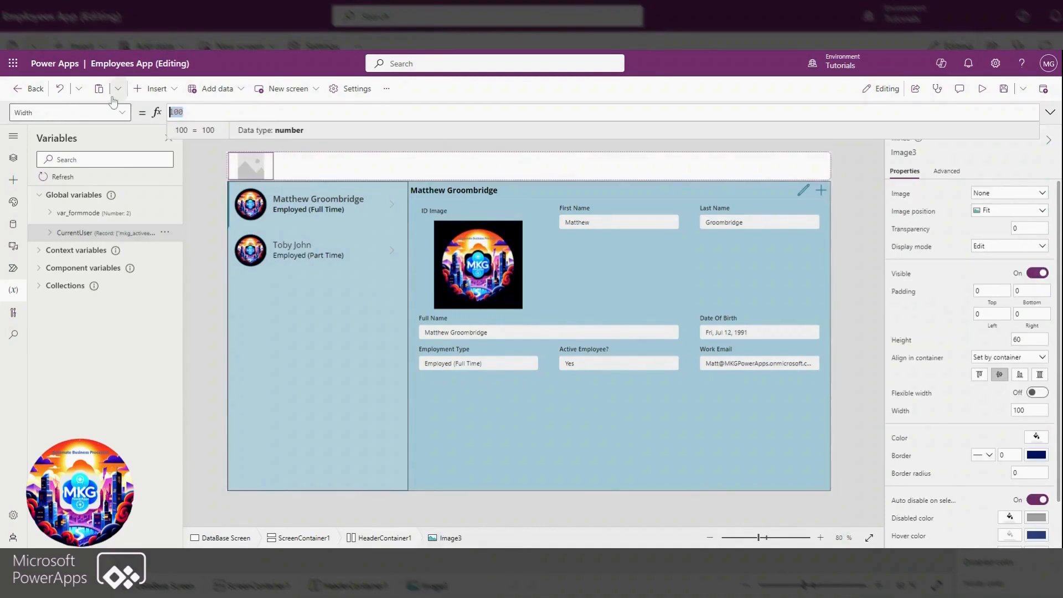
text(60)
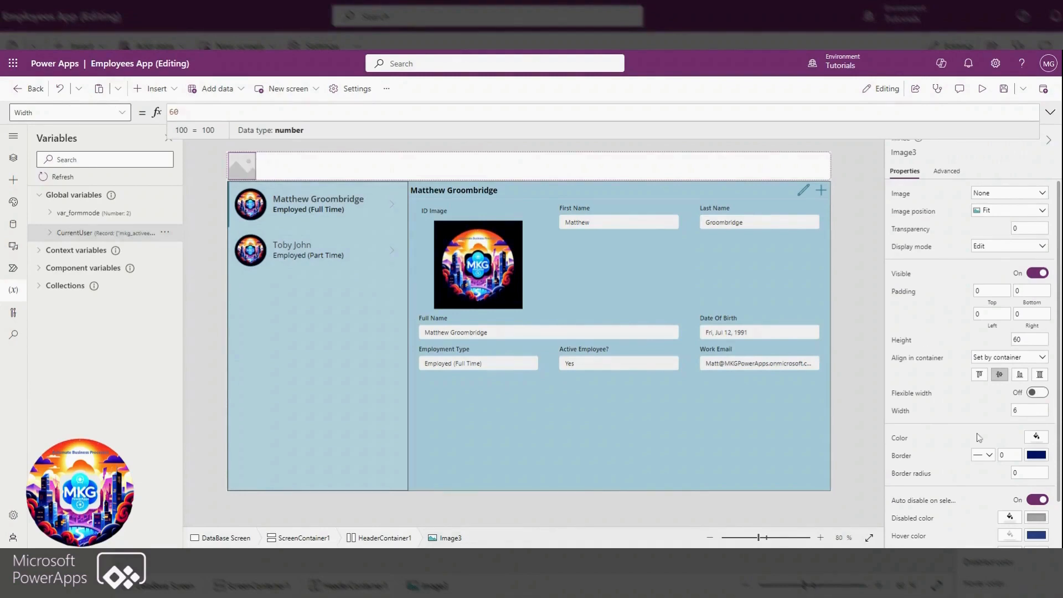
Give the header image a border radius of 60 and a border 1 thick in the teal theme color
drag(1025, 473, 989, 460)
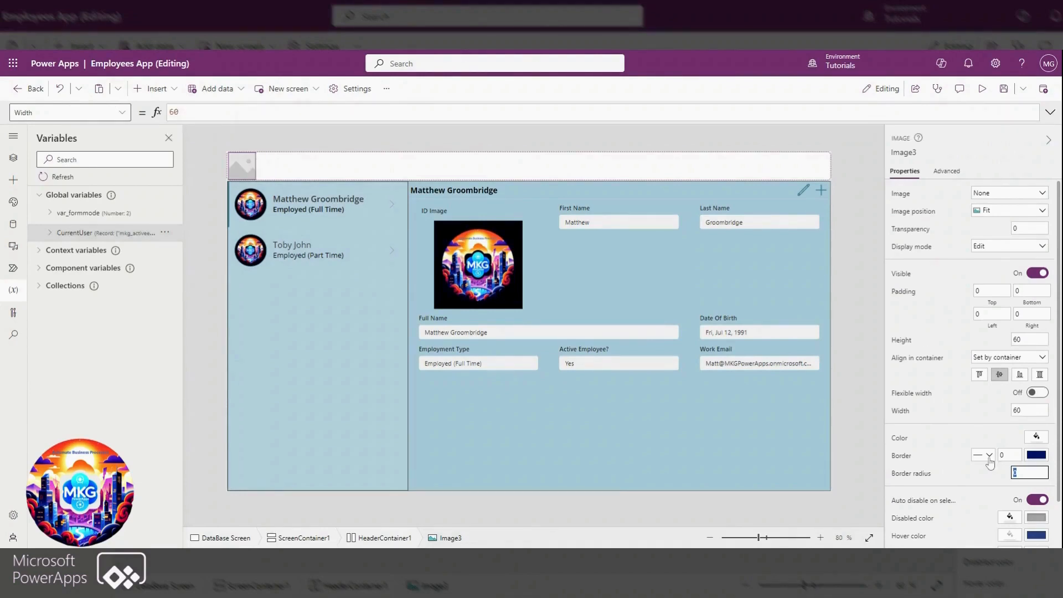
text(60)
click(960, 457)
click(1003, 454)
text(1)
click(1031, 456)
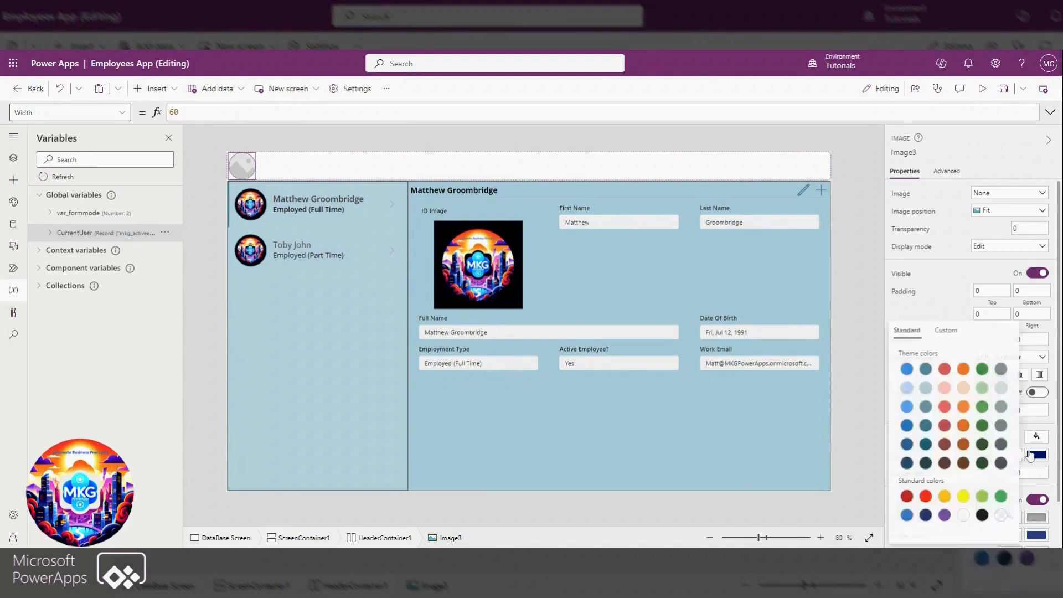
click(925, 370)
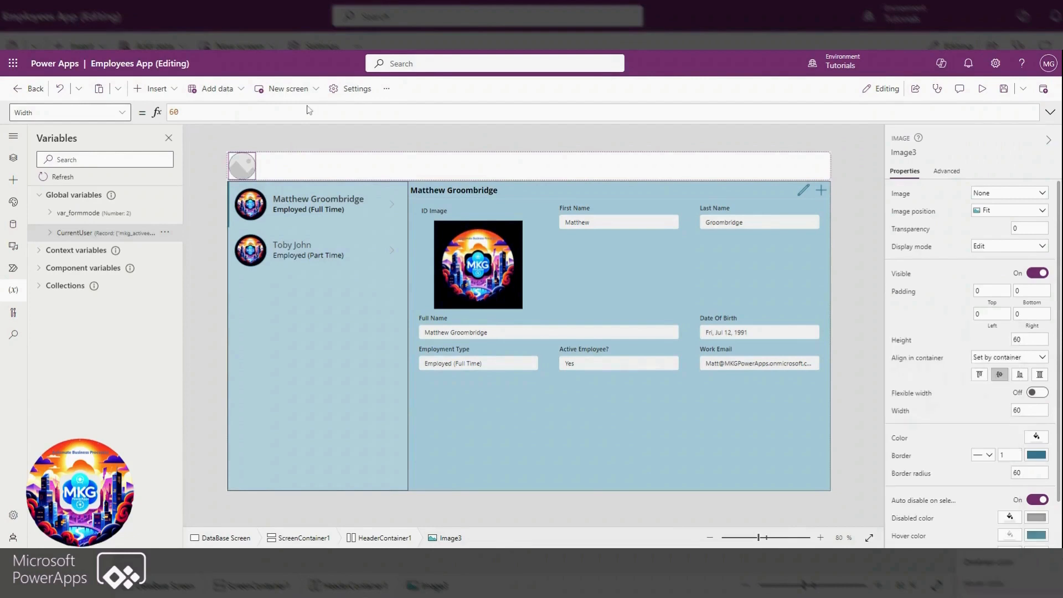
Set the header image's source to the formula CurrentUser.'ID Image'.Value
click(902, 194)
key(shift+Home)
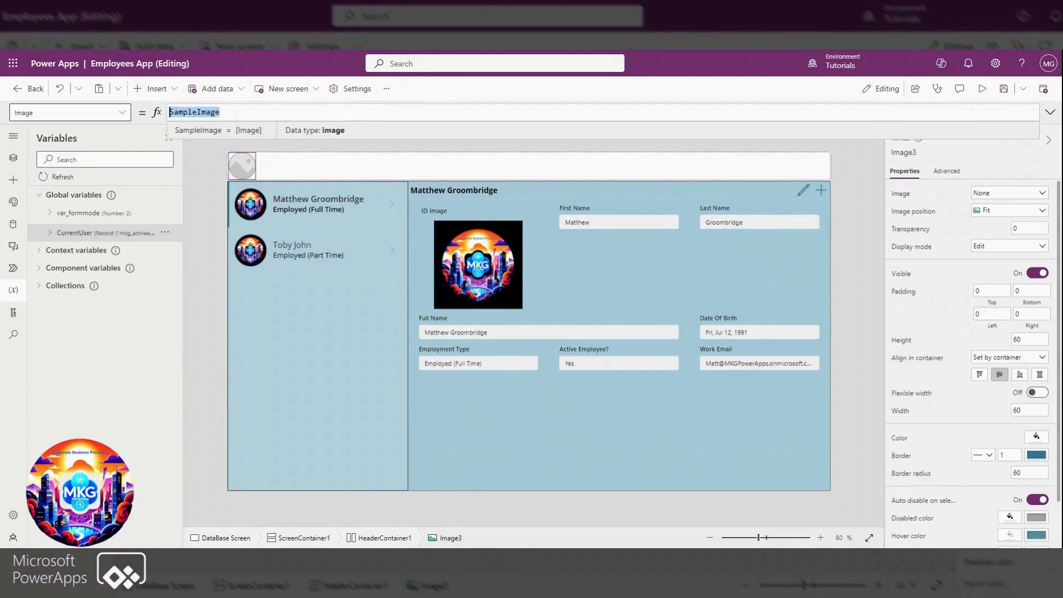
text(curr)
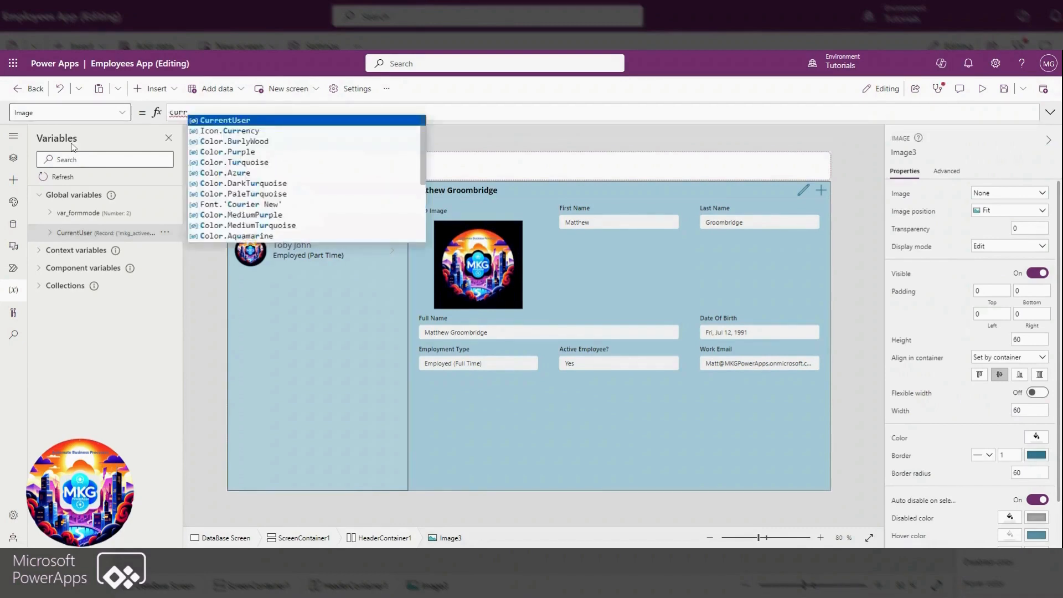
key(Tab)
text(.)
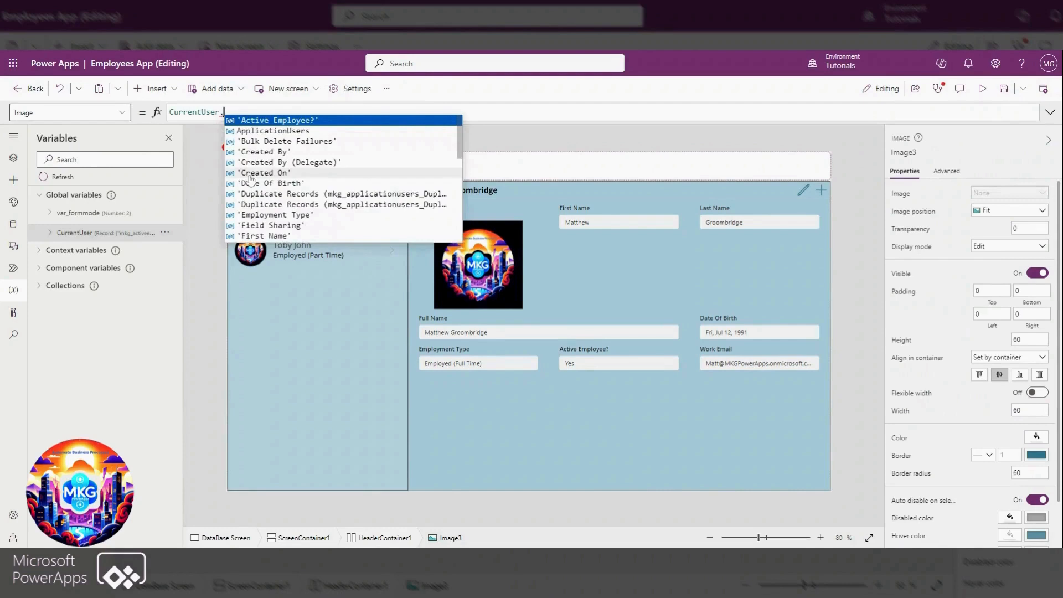
scroll(276, 187, down, 2)
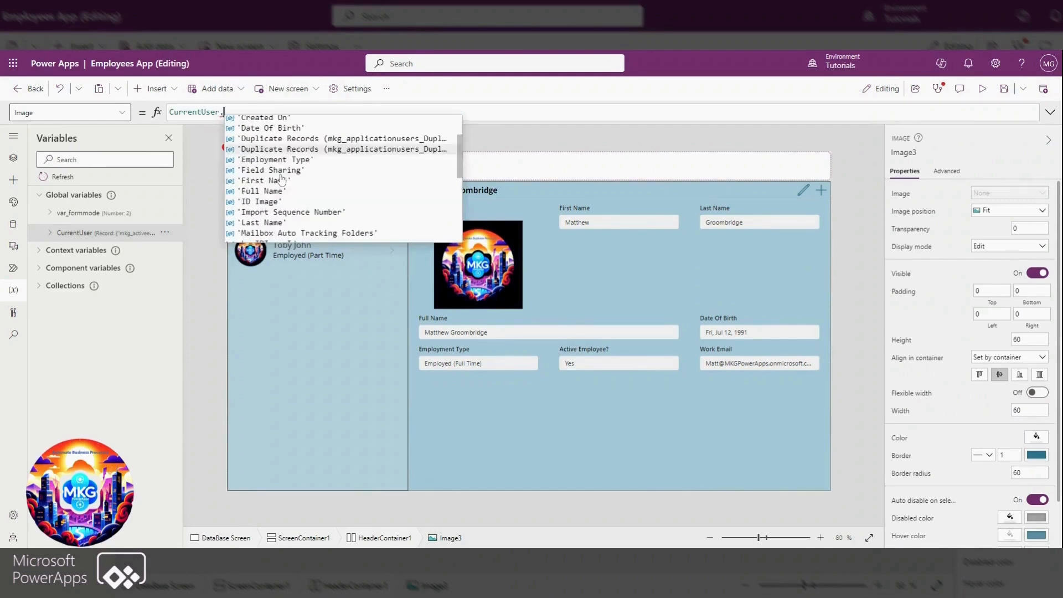
click(275, 203)
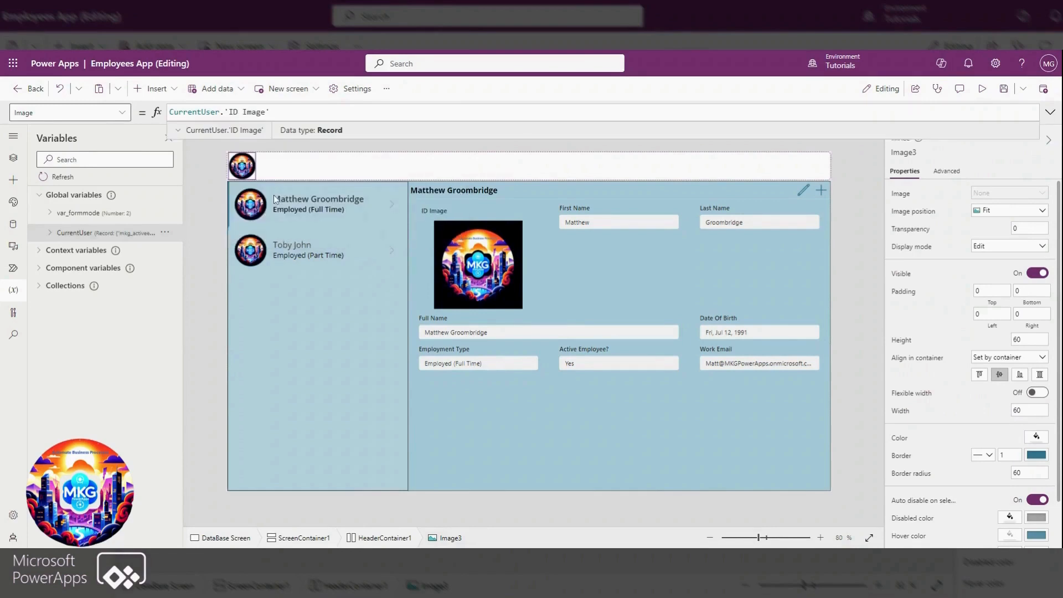
text(.)
click(294, 131)
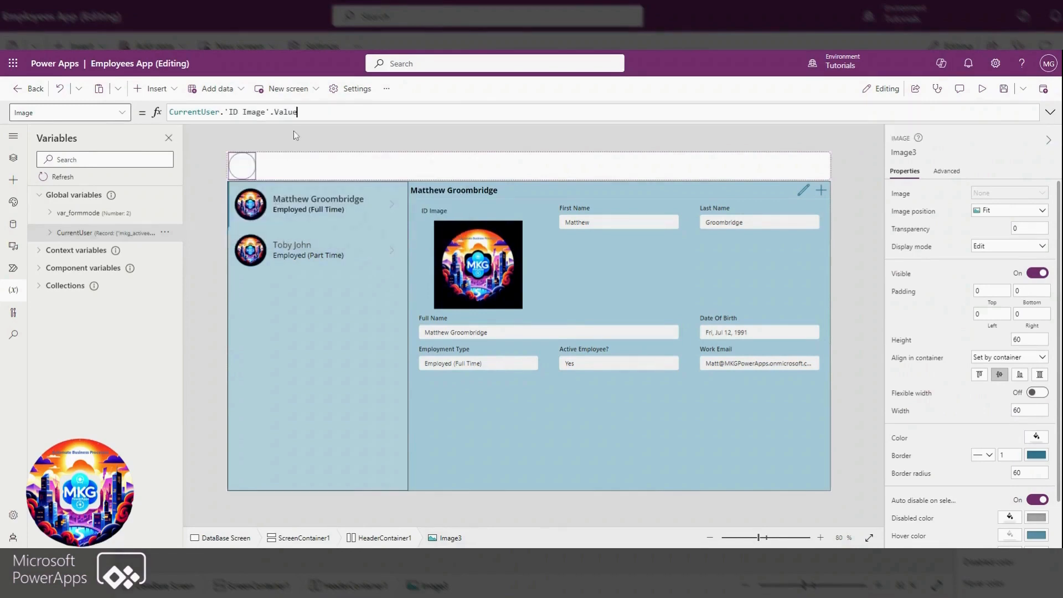
click(261, 166)
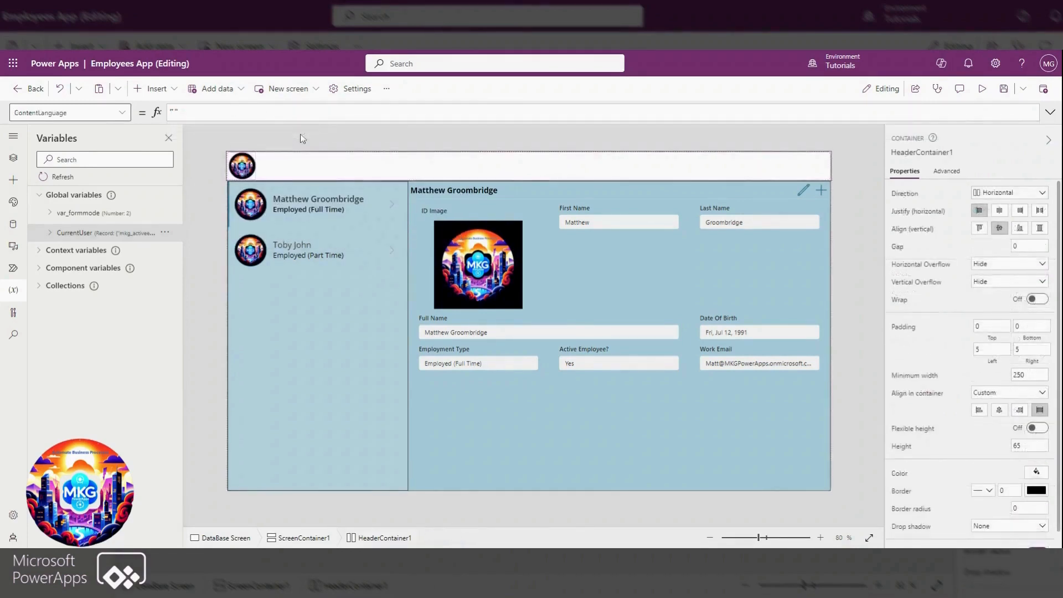
click(322, 136)
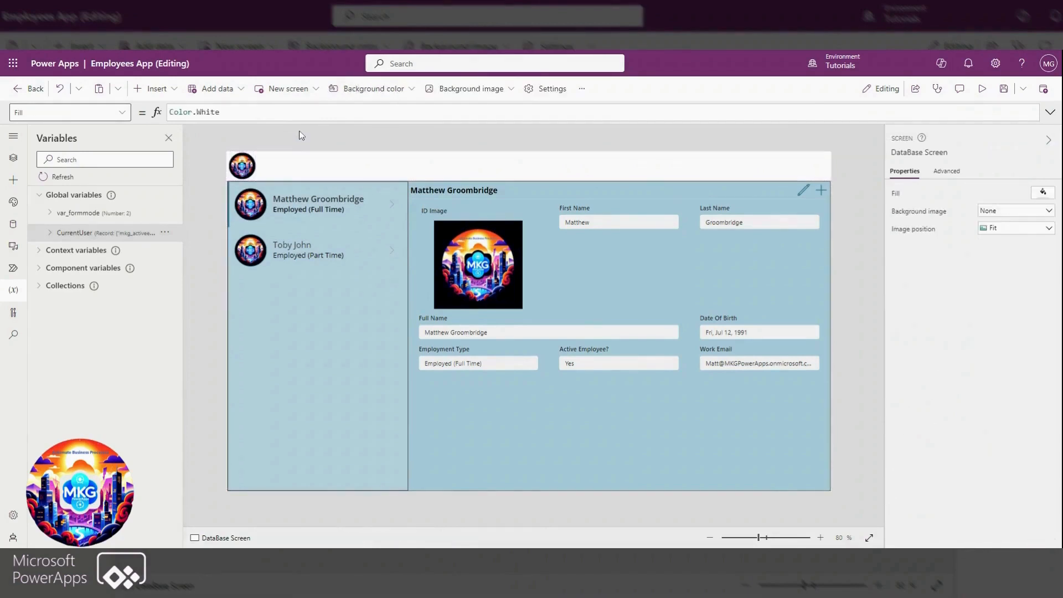
Fill the header container with the teal theme color
click(433, 159)
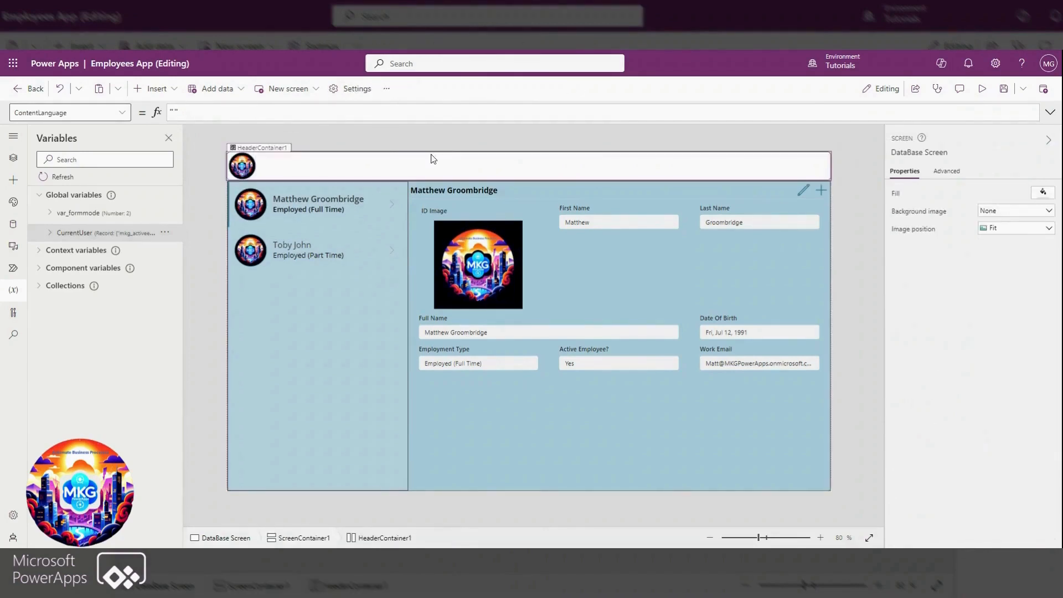
click(1033, 474)
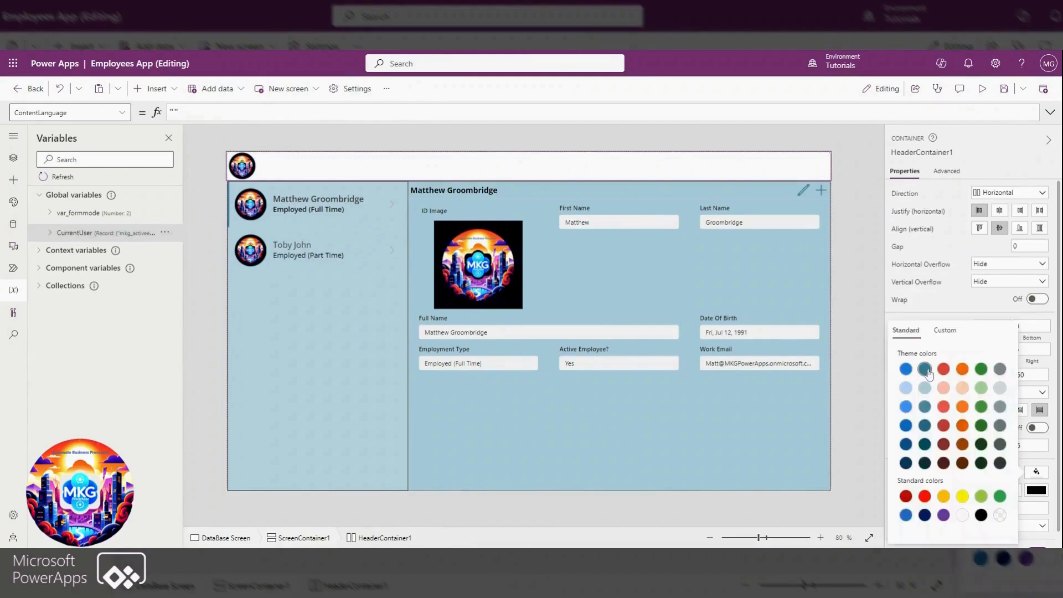
click(928, 371)
click(853, 181)
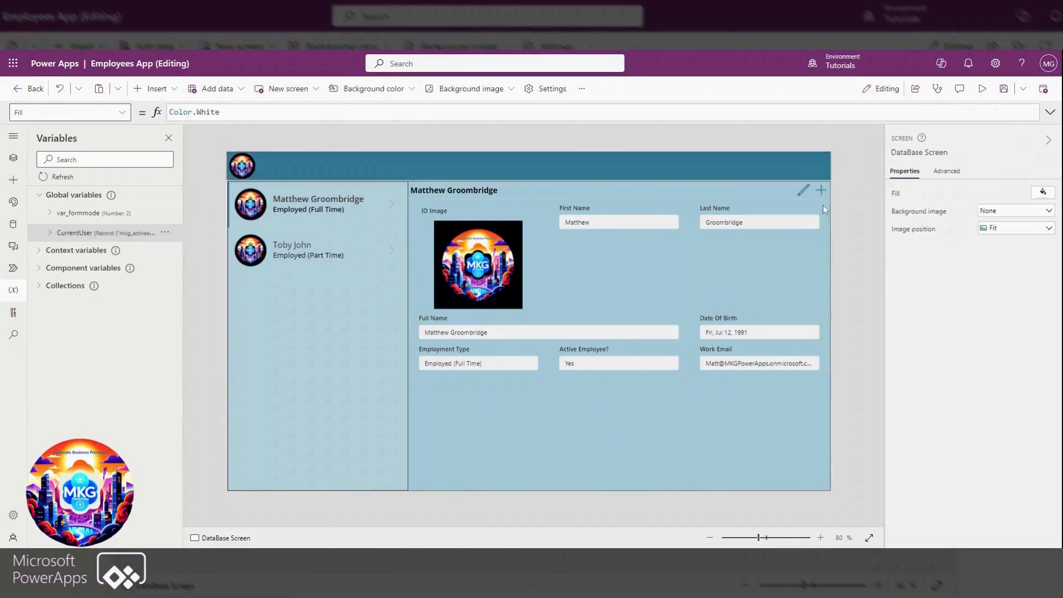
Insert a text label into the header container, with flexible width enabled and a minimum width of 100
click(310, 157)
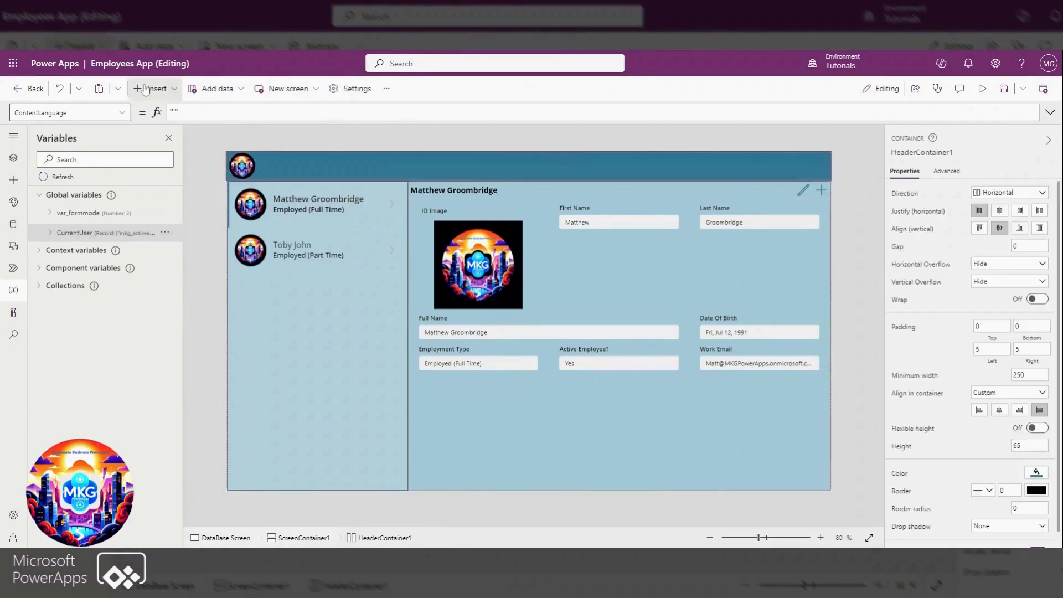
click(145, 90)
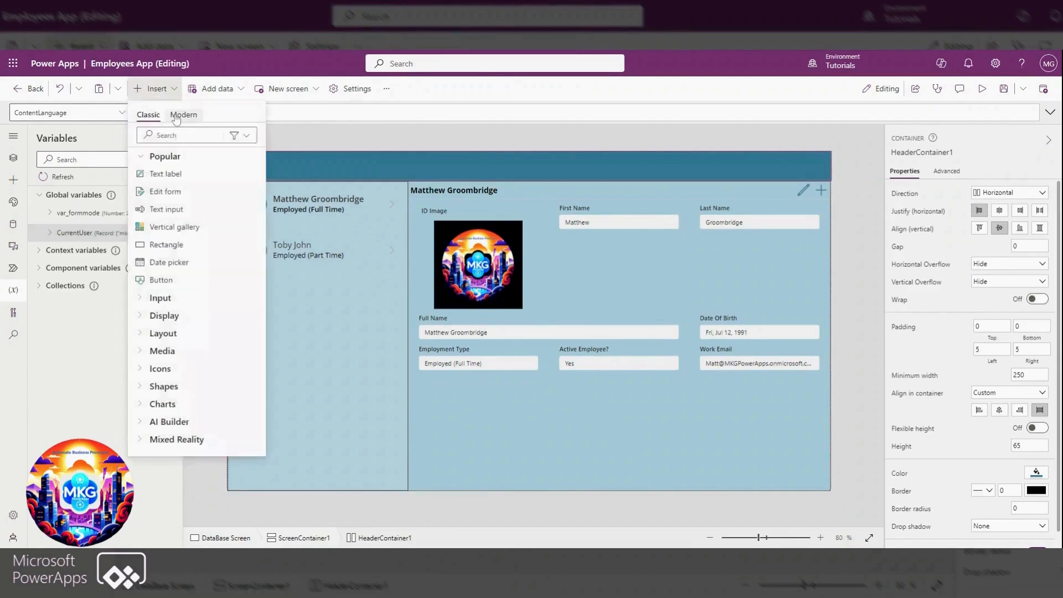
click(165, 174)
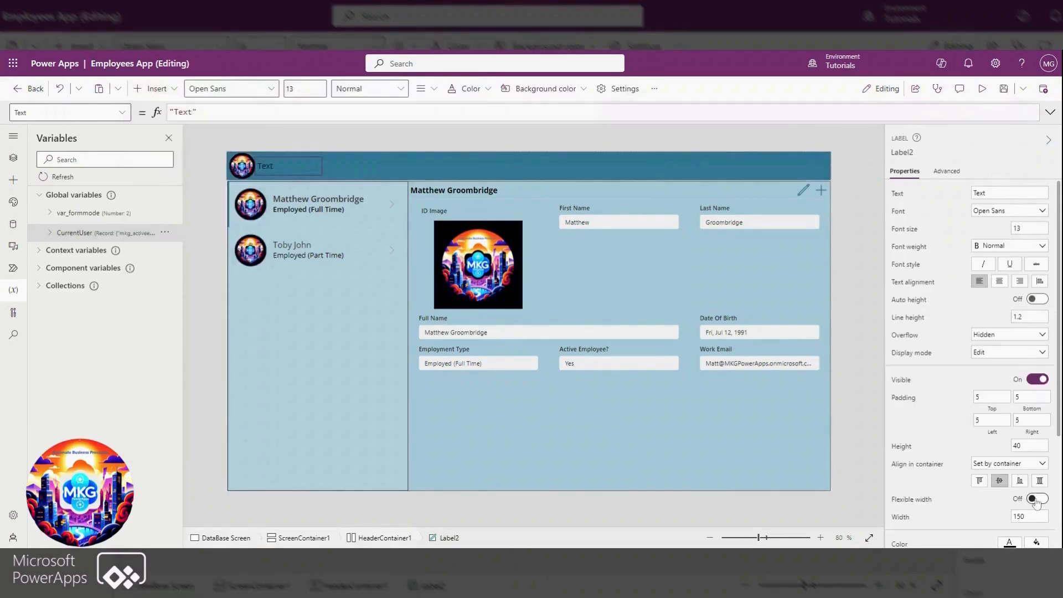
click(1037, 500)
click(1029, 535)
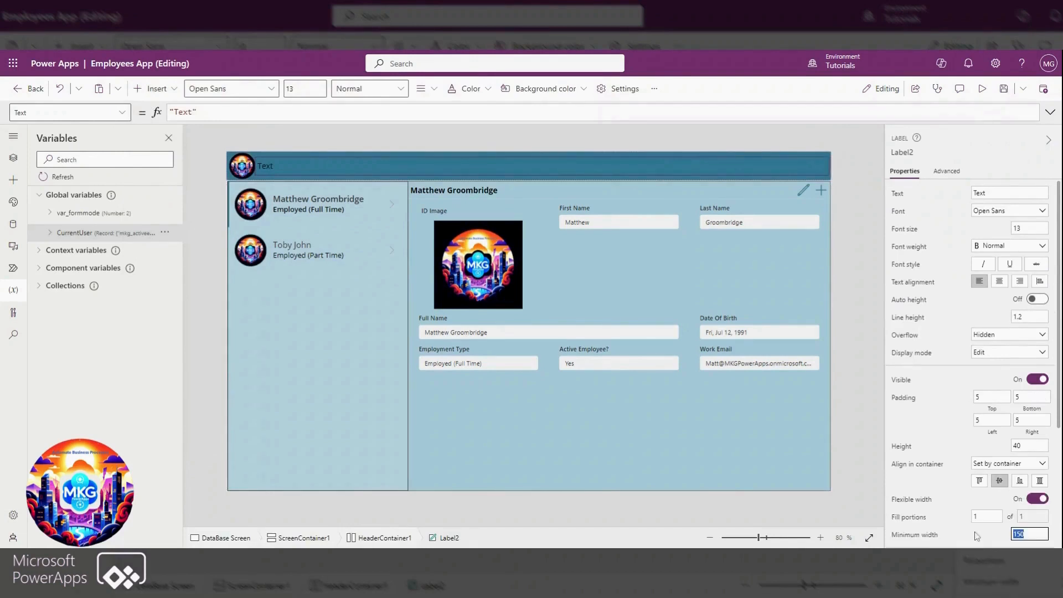
text(100)
click(946, 480)
Set the header label's text to the formula CurrentUser.'Full Name'
click(600, 114)
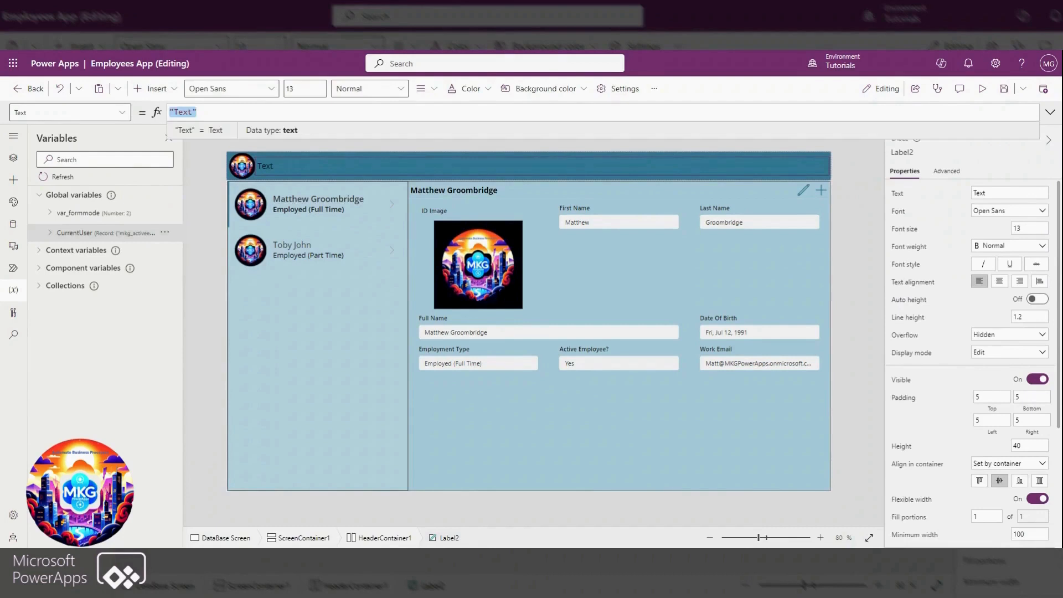
text(curr)
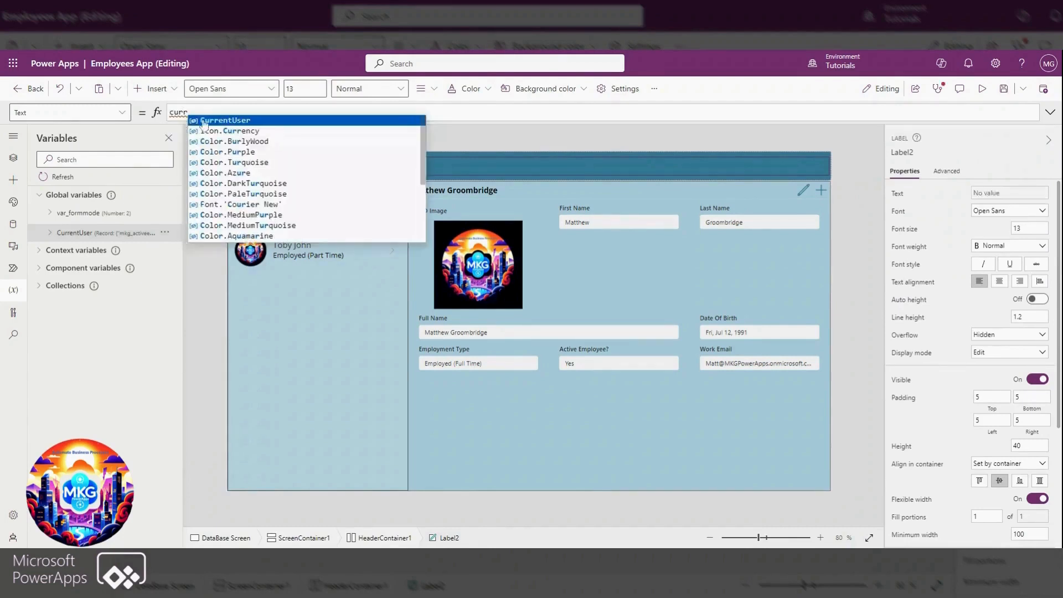
click(204, 121)
text(.)
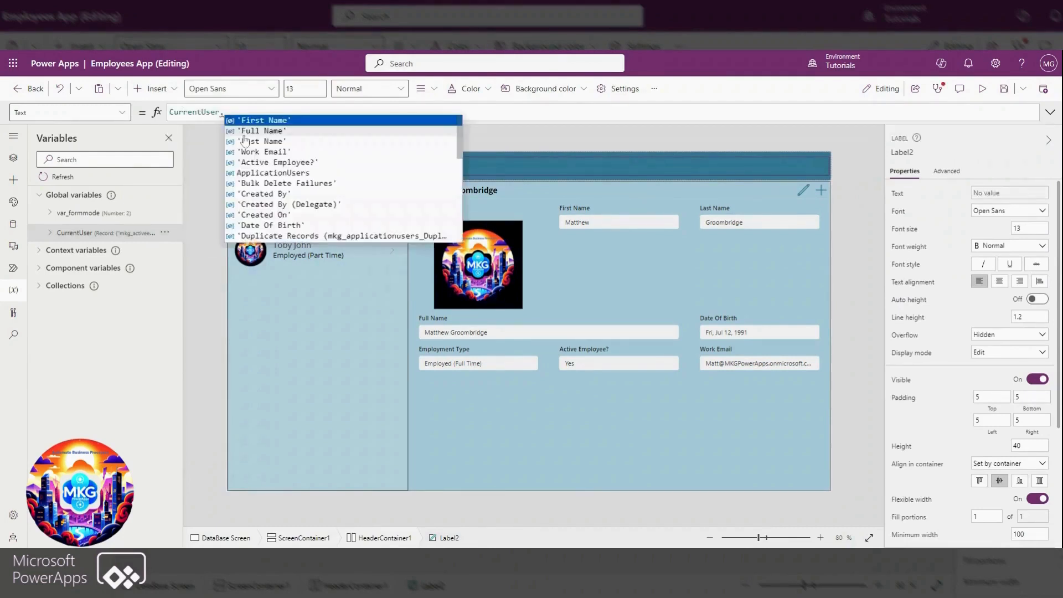
click(242, 133)
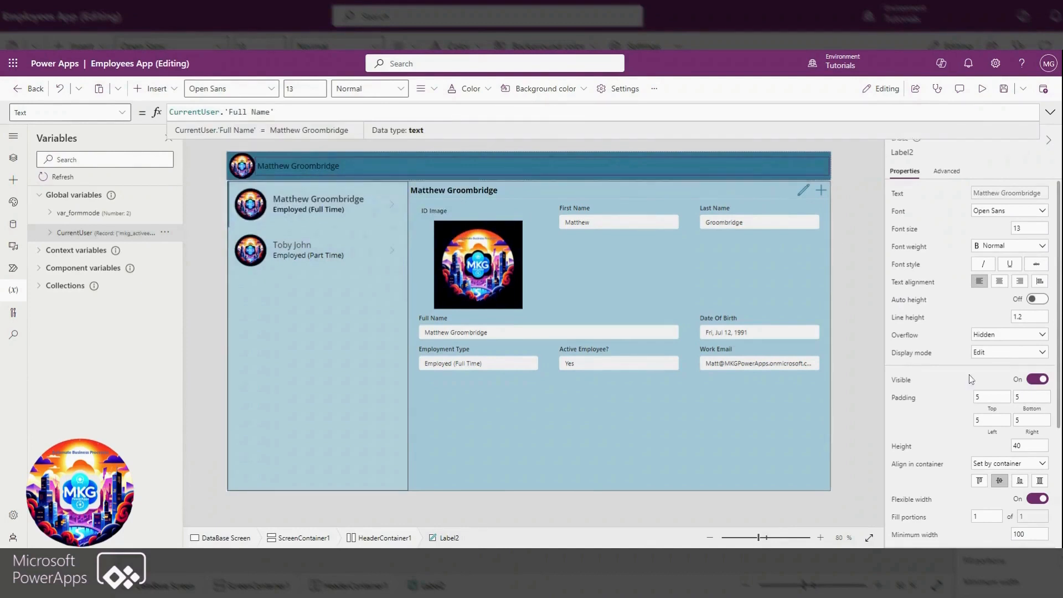
Make the header label's text semibold and white
click(997, 246)
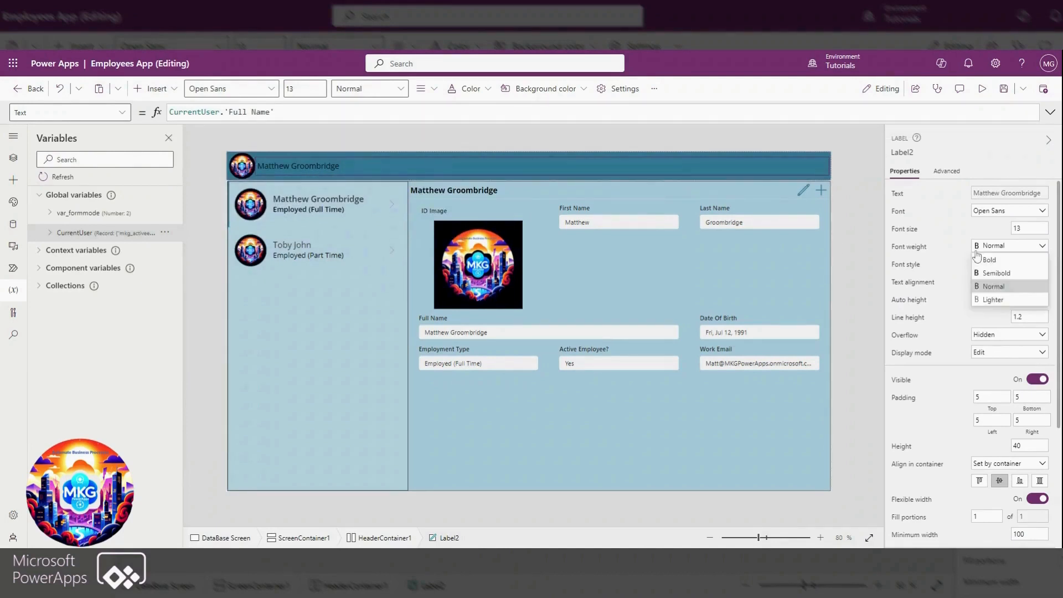
click(996, 273)
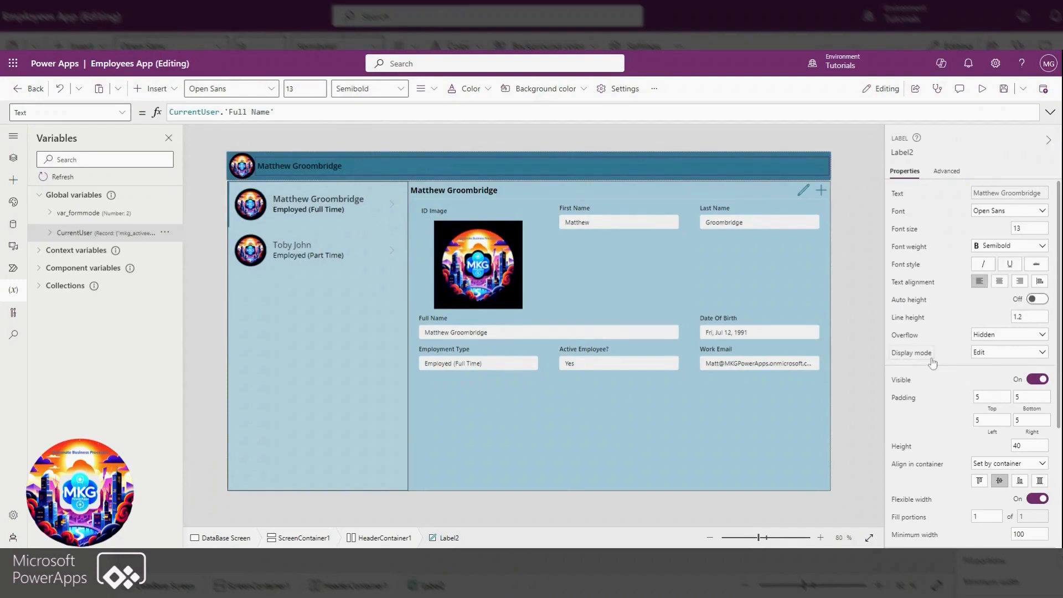
scroll(964, 387, down, 3)
click(1037, 430)
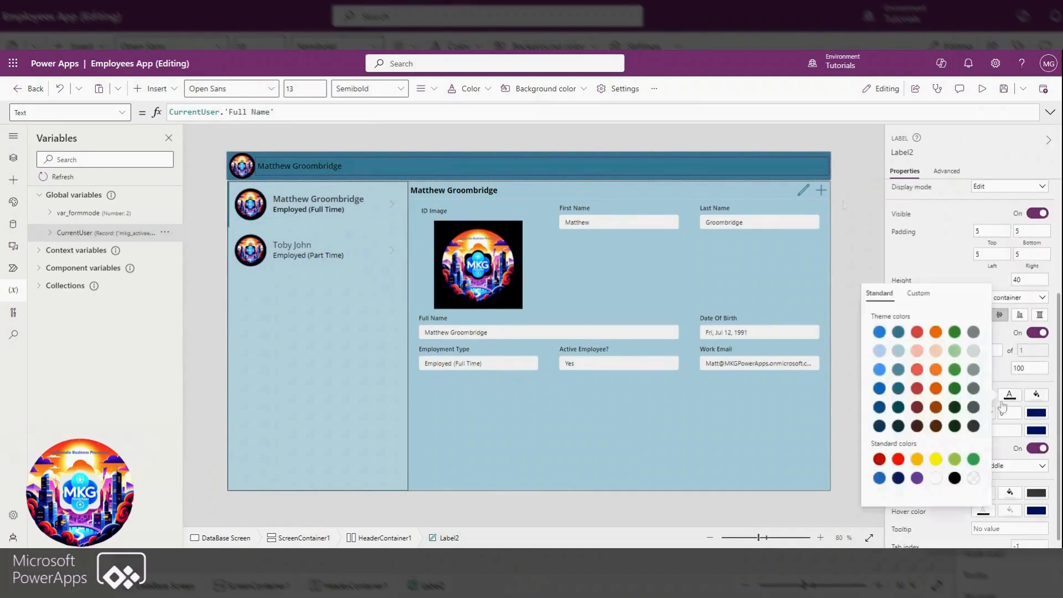
click(844, 199)
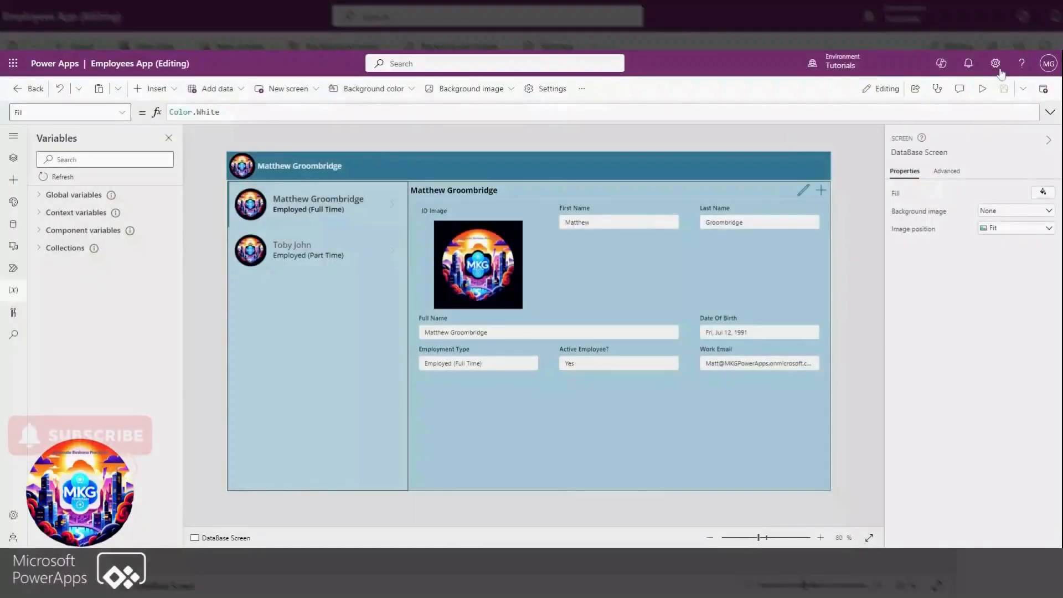
Preview the app at the Apple iPhone 12, 13, 14 size, switch to canvas size, and close the preview
click(983, 89)
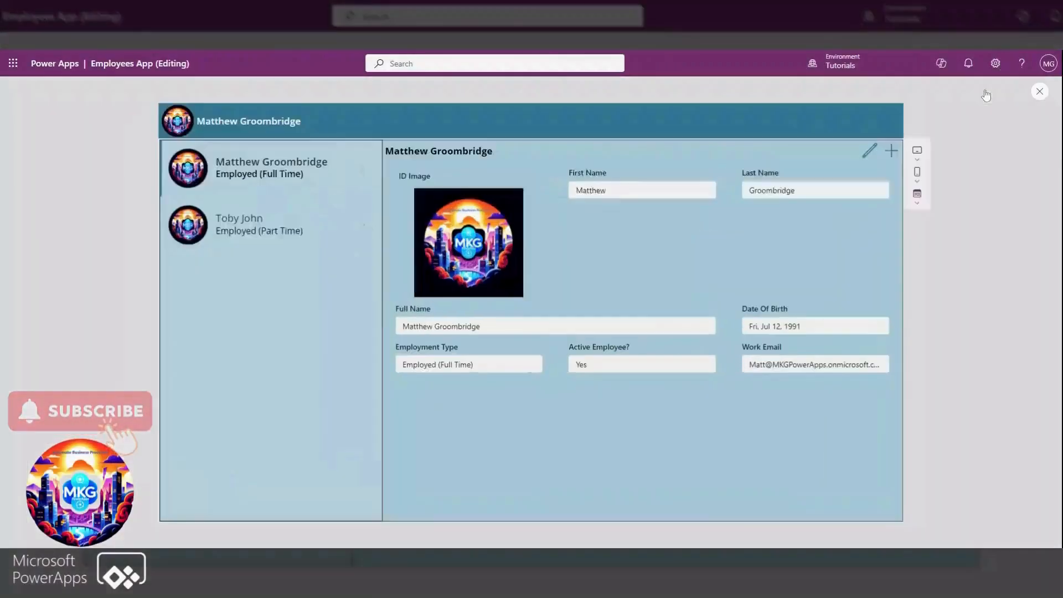
click(906, 186)
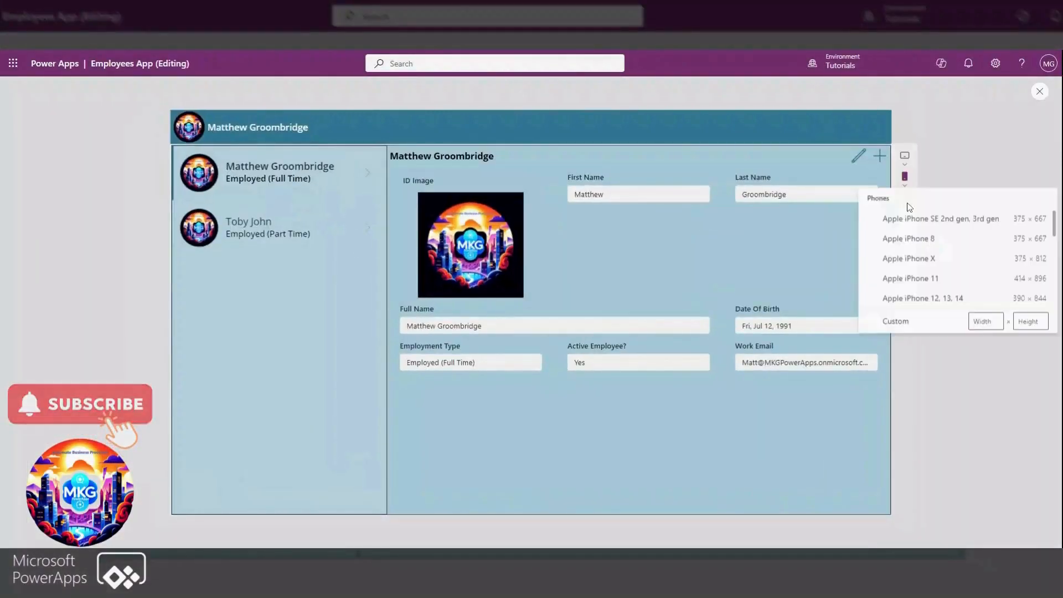
click(921, 299)
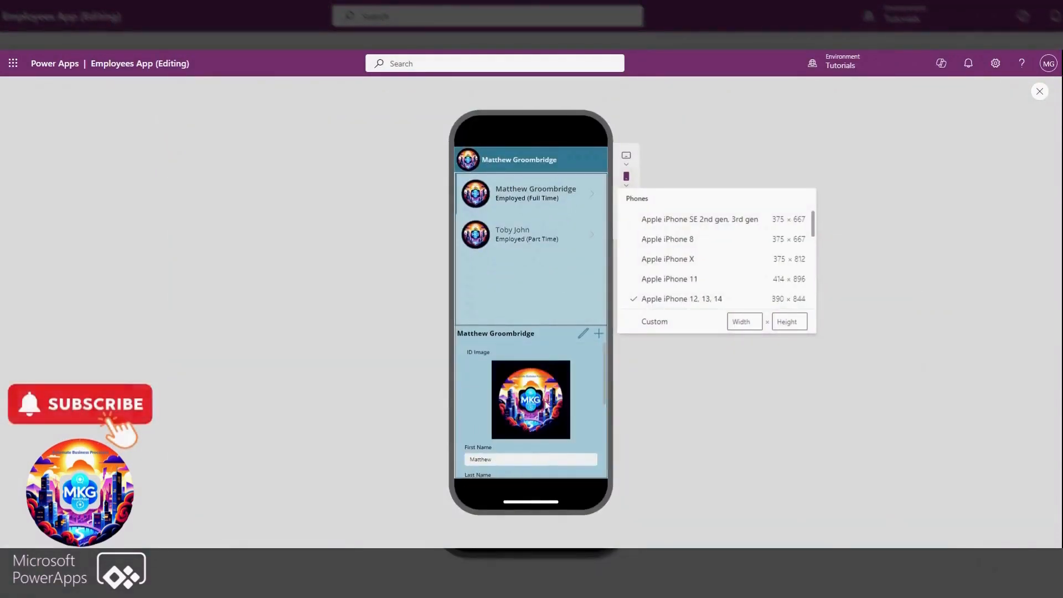
scroll(546, 401, down, 1)
scroll(548, 350, down, 3)
scroll(548, 360, up, 4)
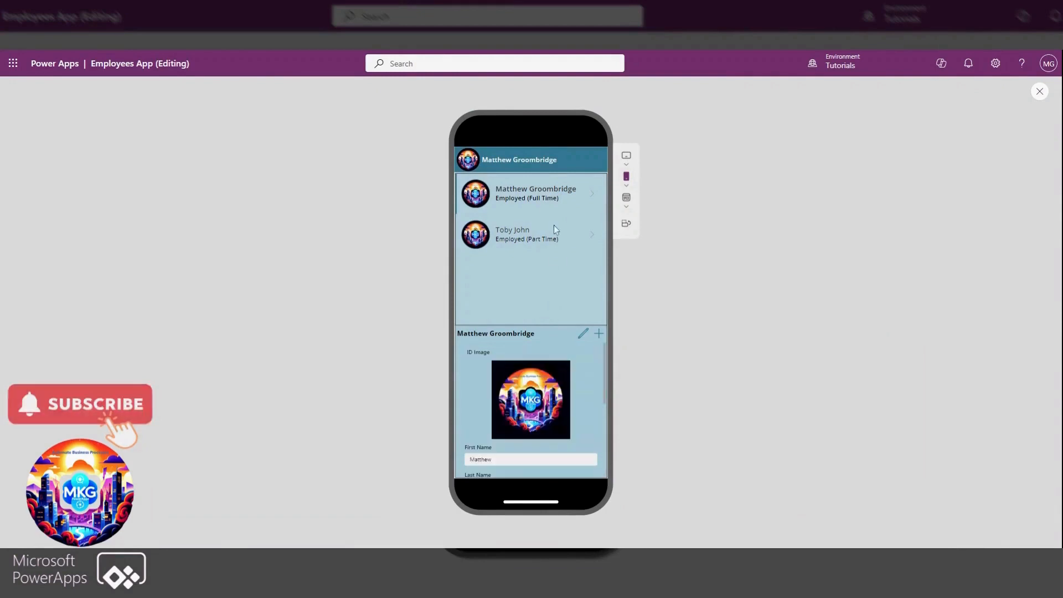
click(627, 201)
click(640, 239)
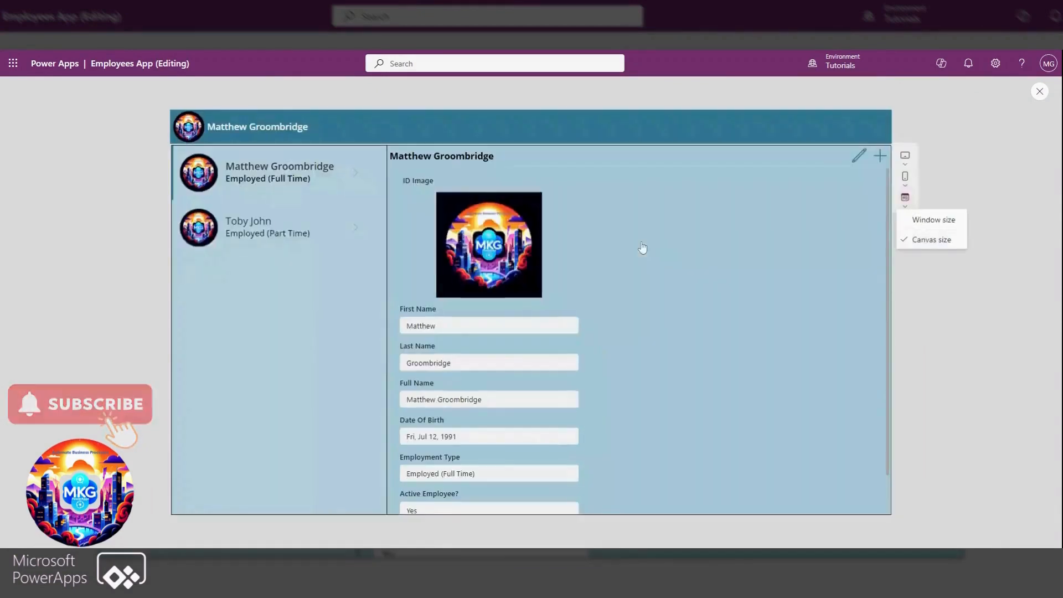
click(1041, 92)
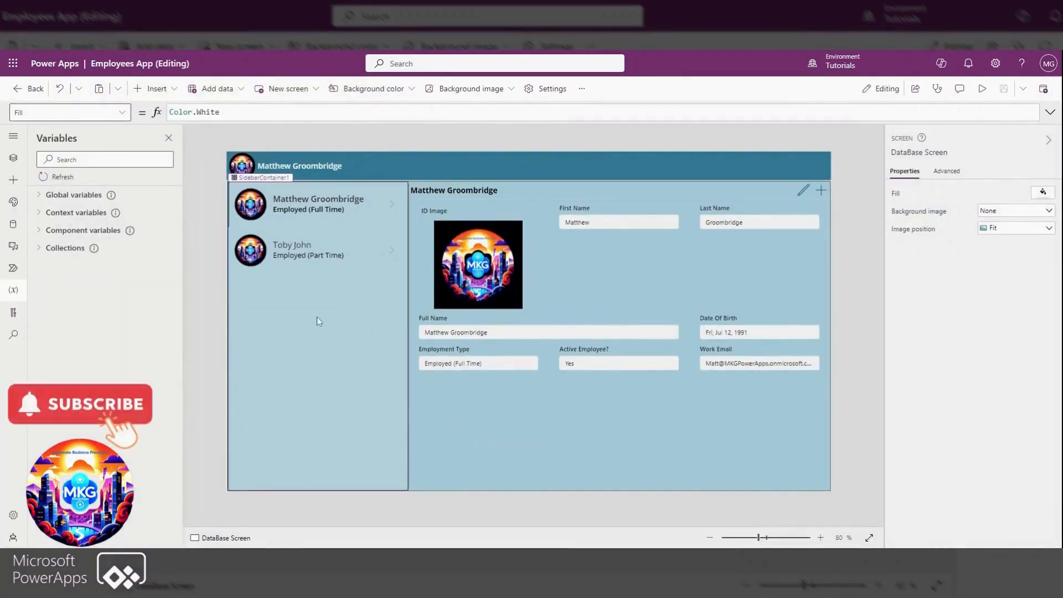
Insert a button into the template of the employee gallery in the sidebar
click(333, 302)
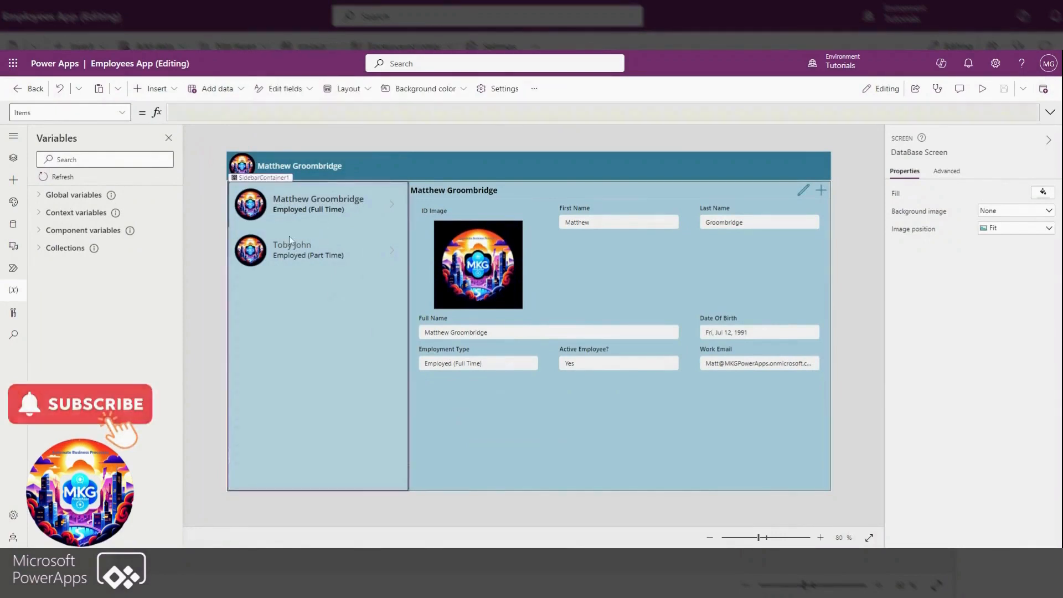
click(250, 210)
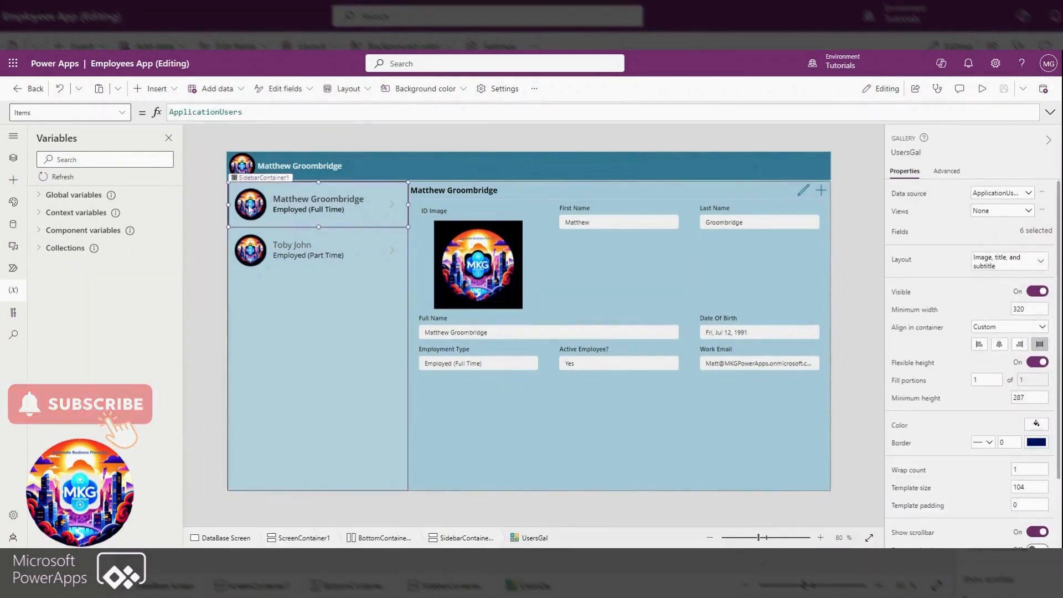
click(154, 88)
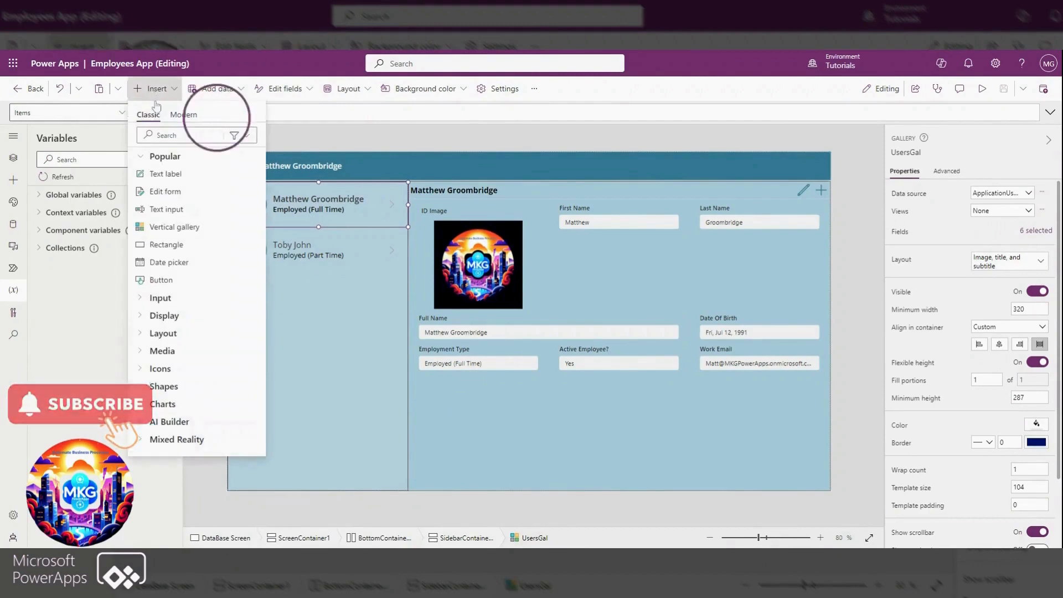
click(163, 280)
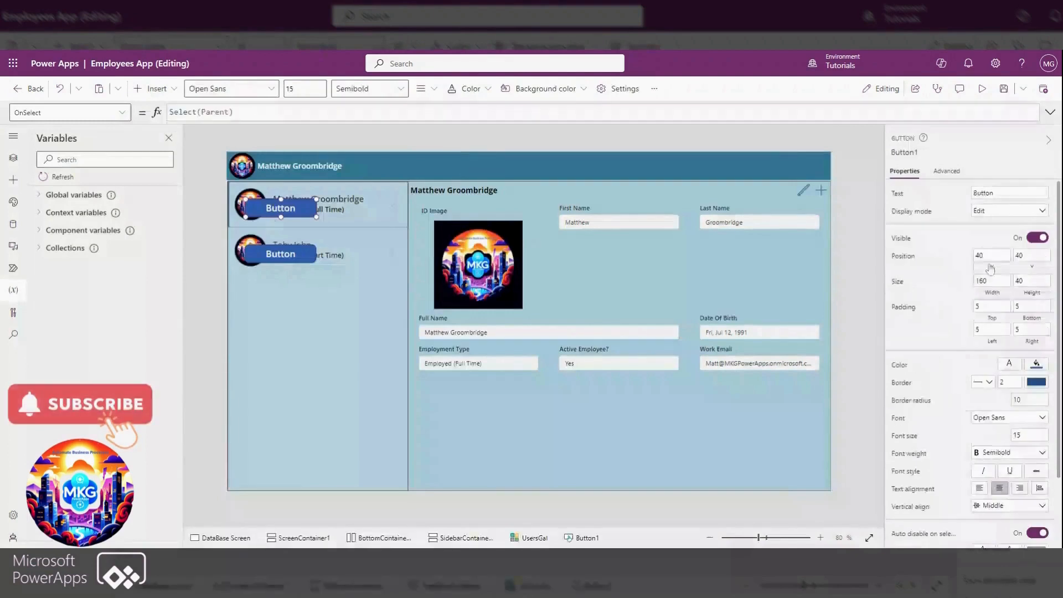
Centre the gallery button horizontally by setting its X position to Parent.TemplateWidth/2 - Self.Width/2
click(991, 258)
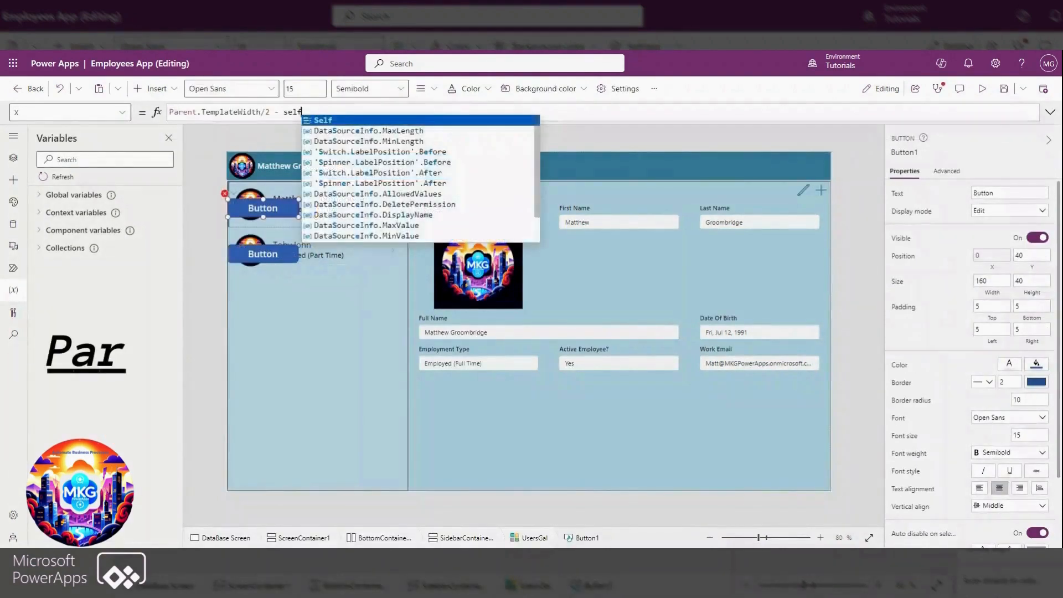
text(lf.w)
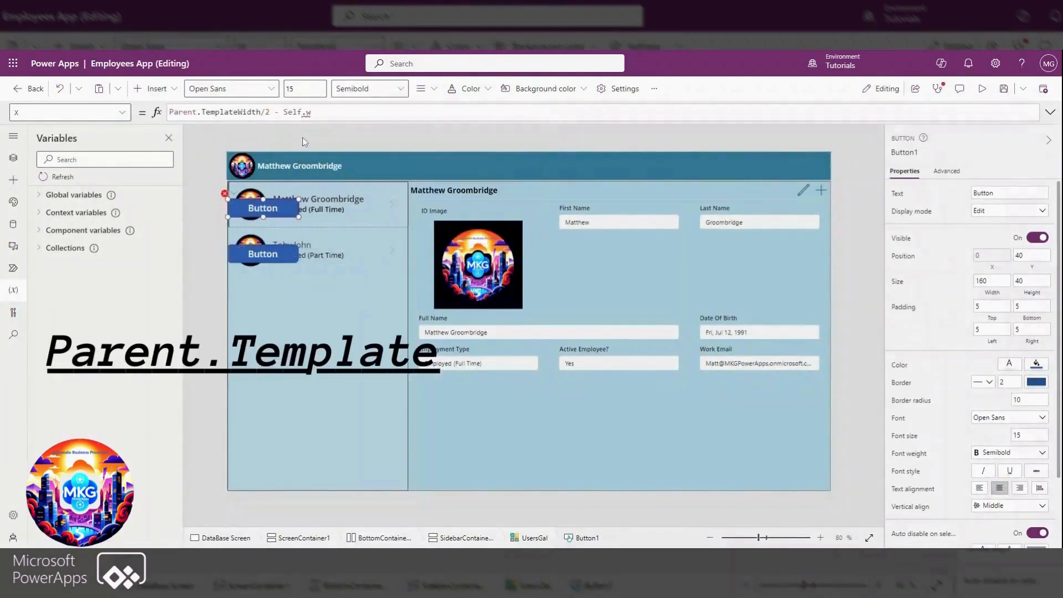
text(i)
click(330, 123)
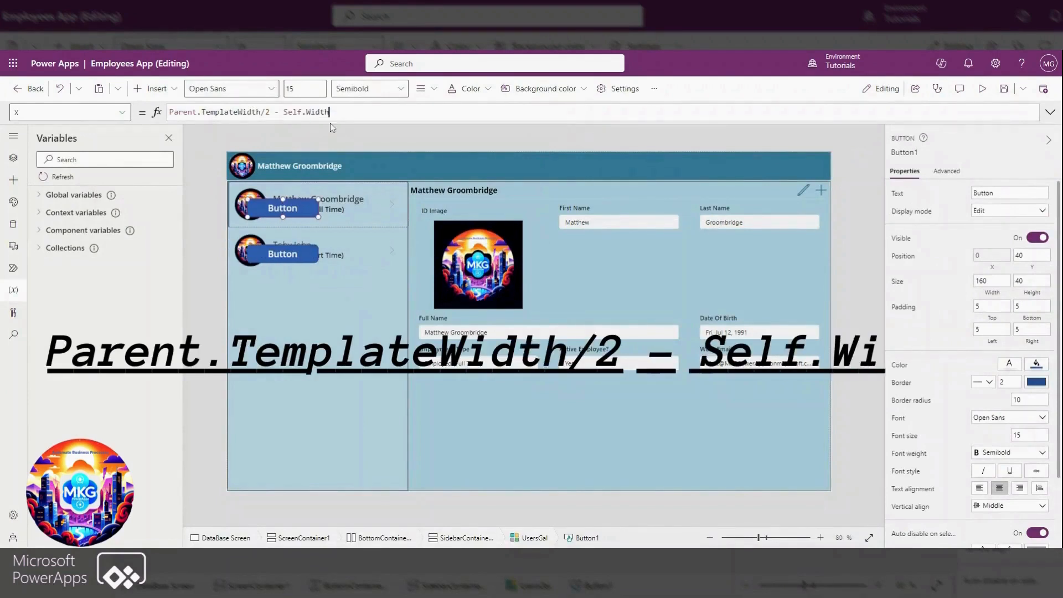
text(/2)
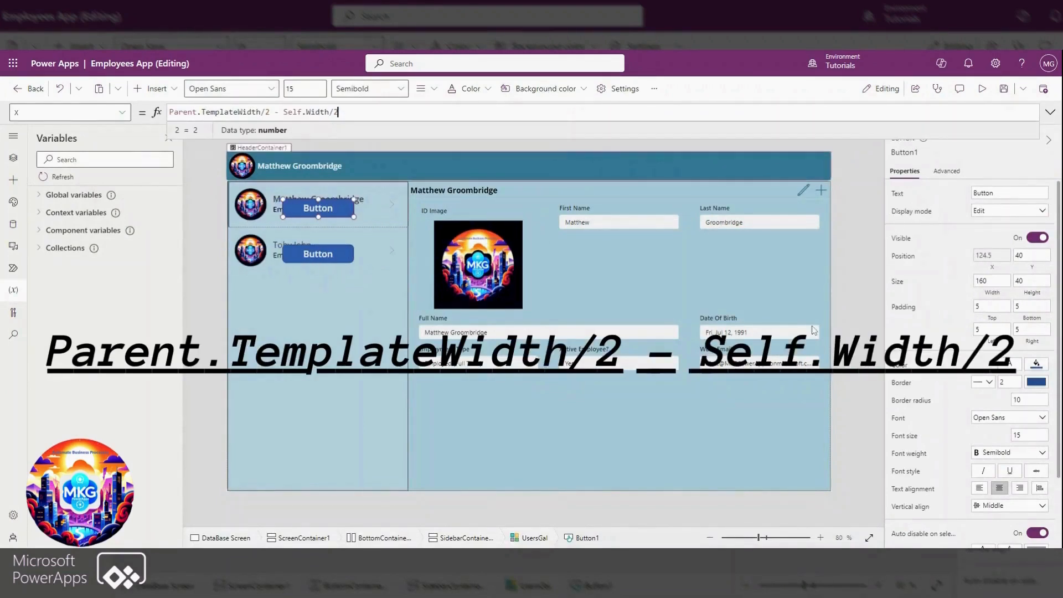
Centre the gallery button vertically by setting its Y position to Parent.TemplateHeight/2 - Self.Height/2
click(1032, 256)
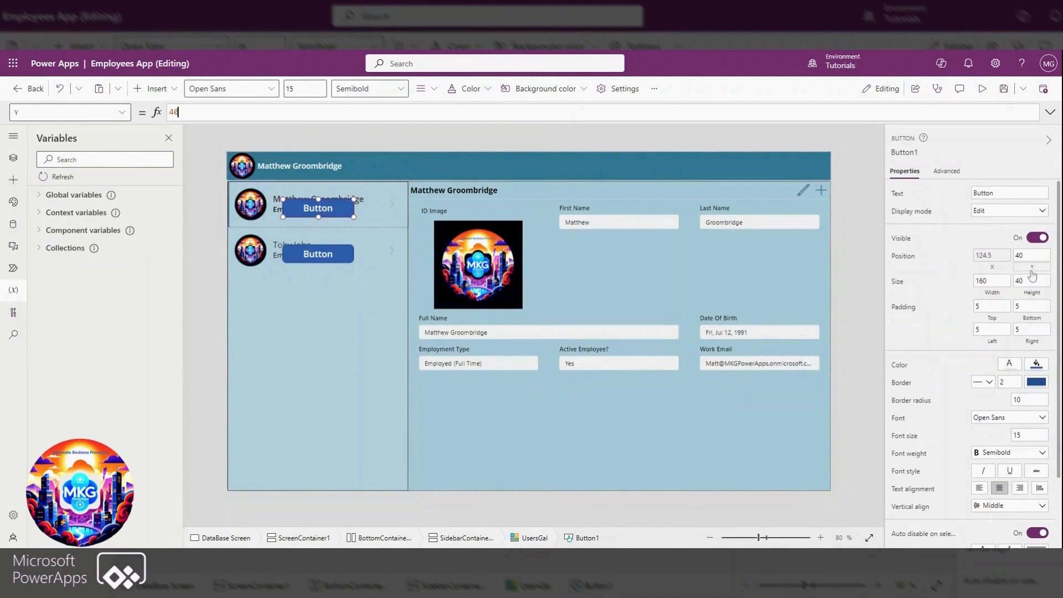
text(Parent.TemplateHeight/2 - self)
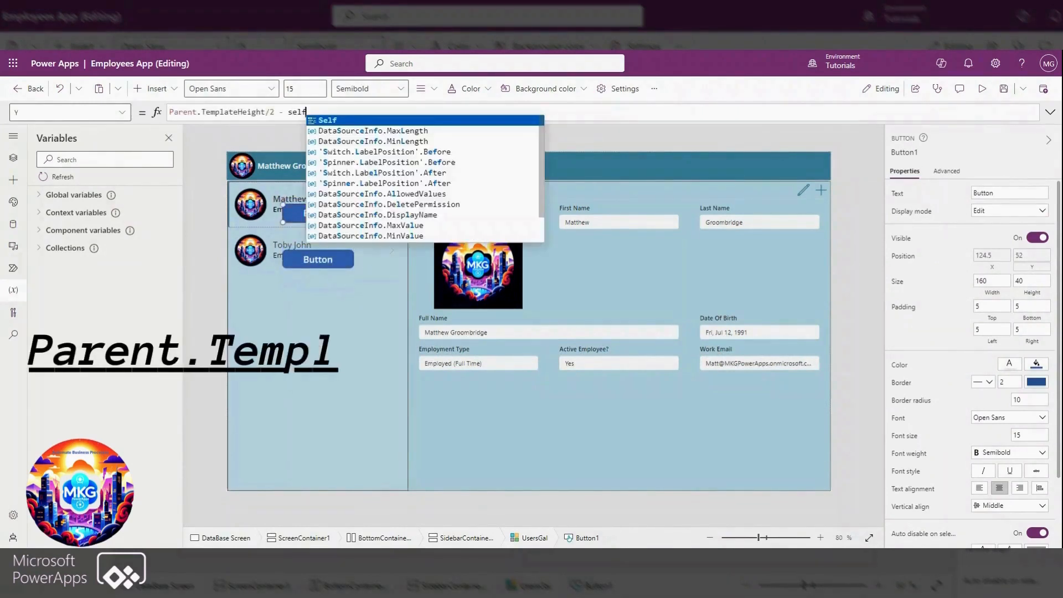
text(.Height)
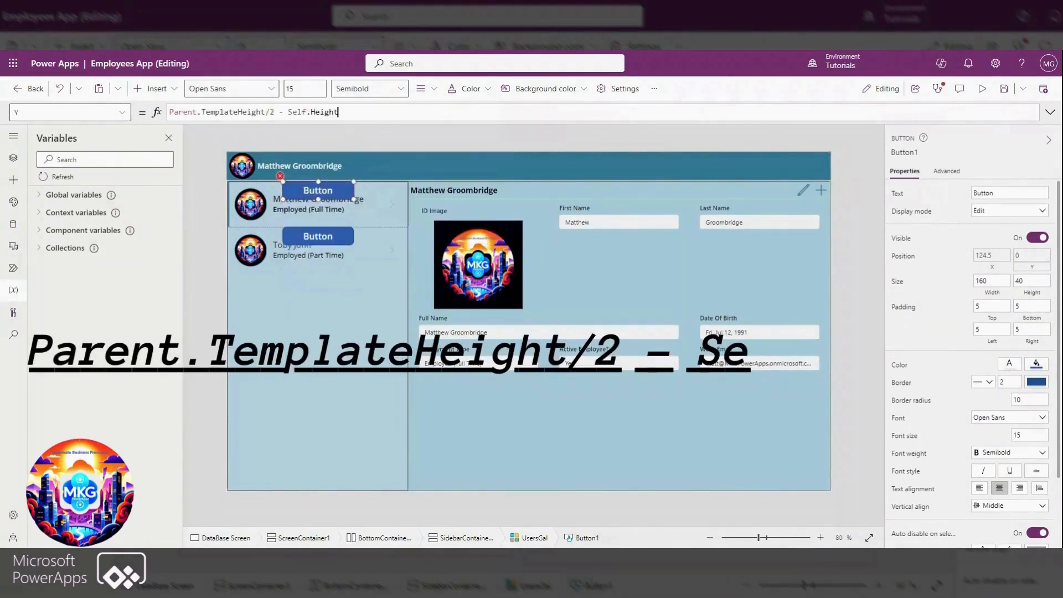
text(/2)
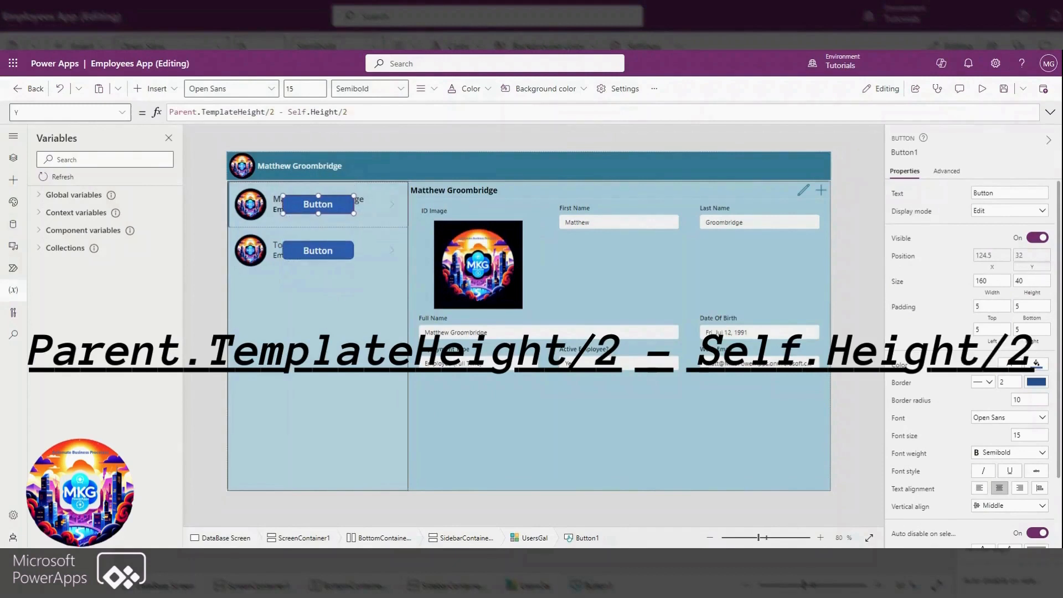
Size the gallery button with the formulas Parent.TemplateWidth-25 for its width and Parent.TemplateHeight-25 for its height
click(994, 282)
text(Parent.TemplateWidth-)
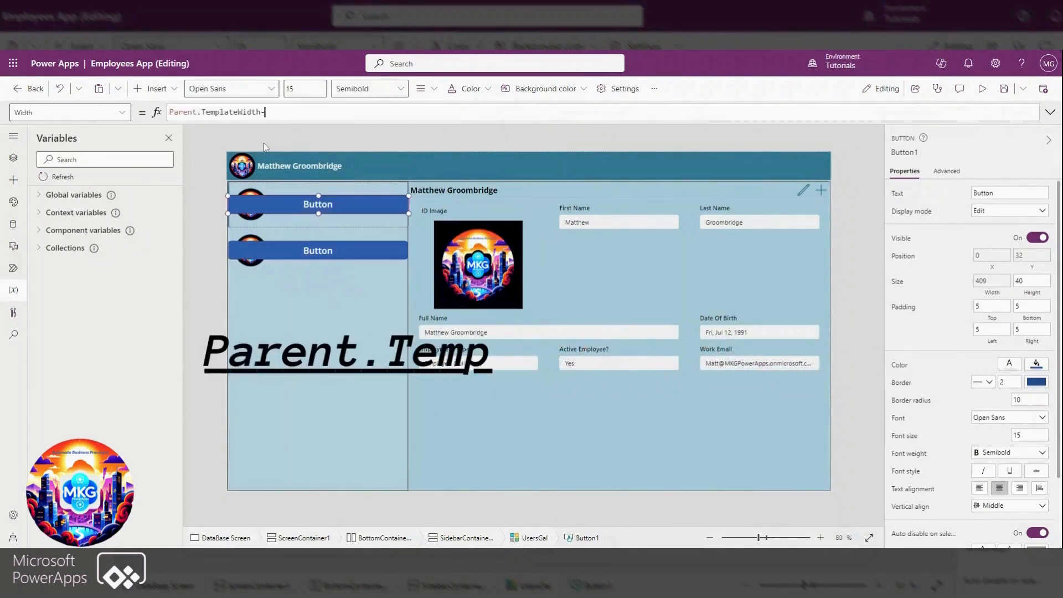
text(25)
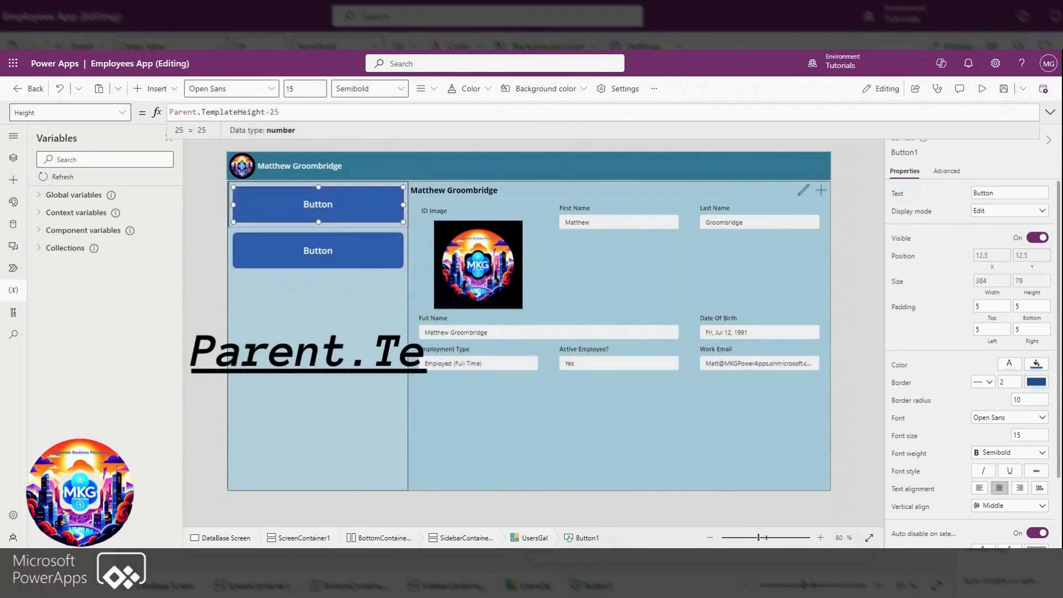
Set the gallery button's text to 0 and fill it with the teal theme colour
click(997, 193)
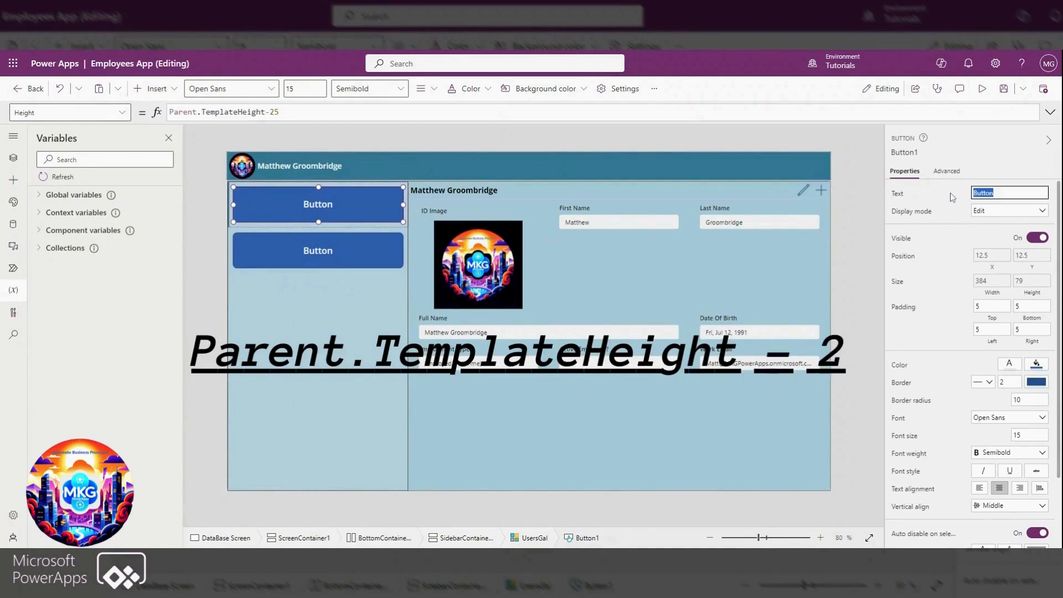
text(0)
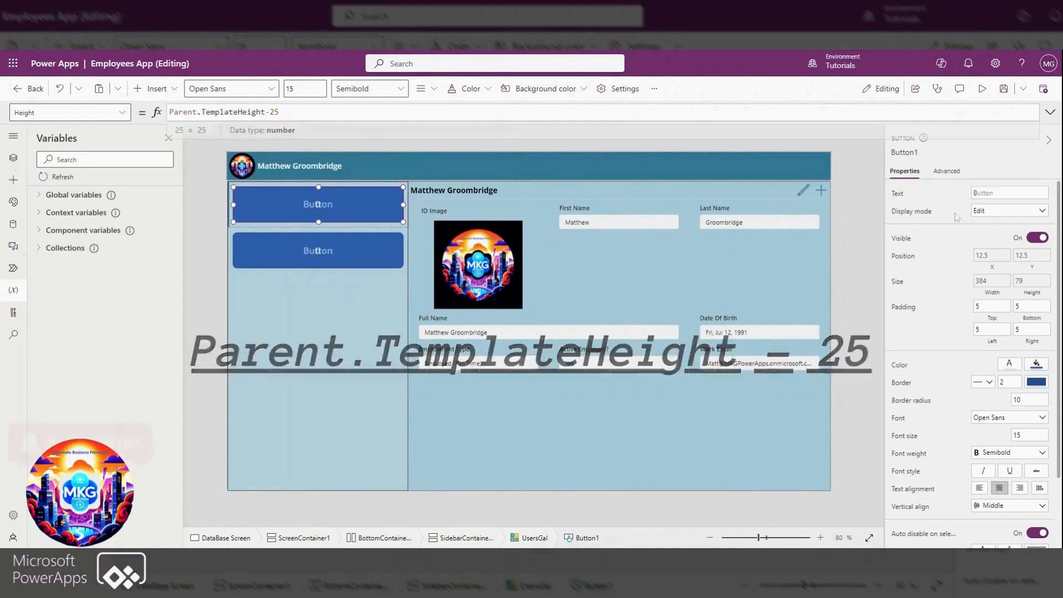
scroll(955, 324, down, 1)
scroll(955, 324, down, 1)
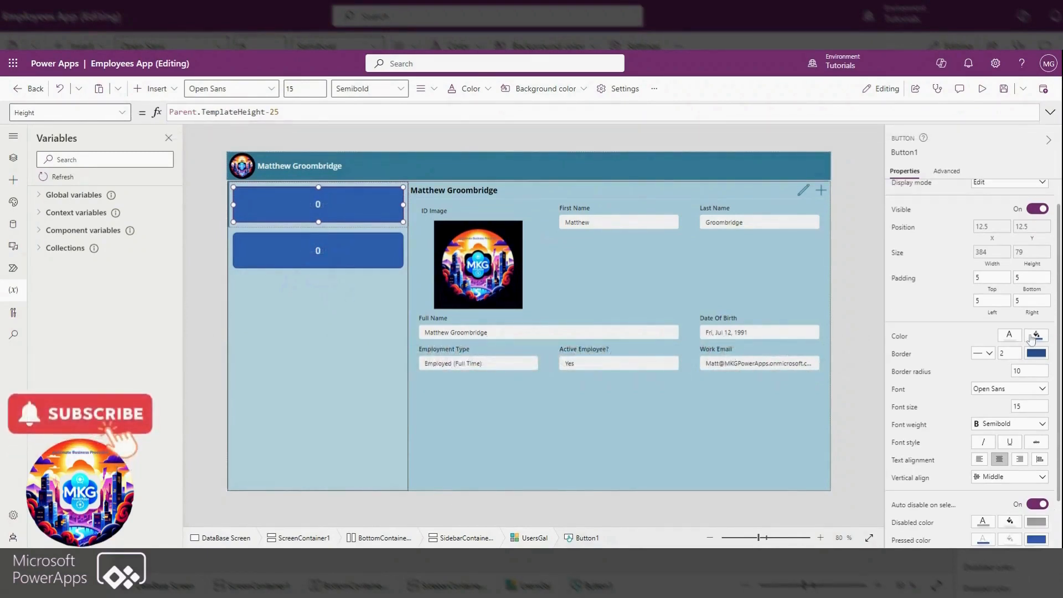
click(1037, 335)
click(925, 272)
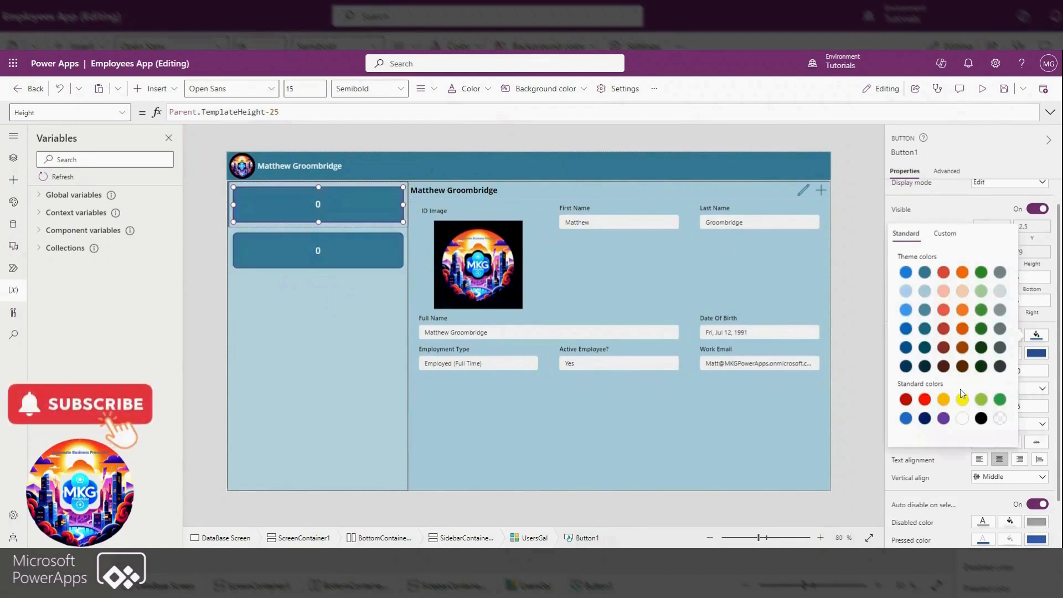
click(962, 465)
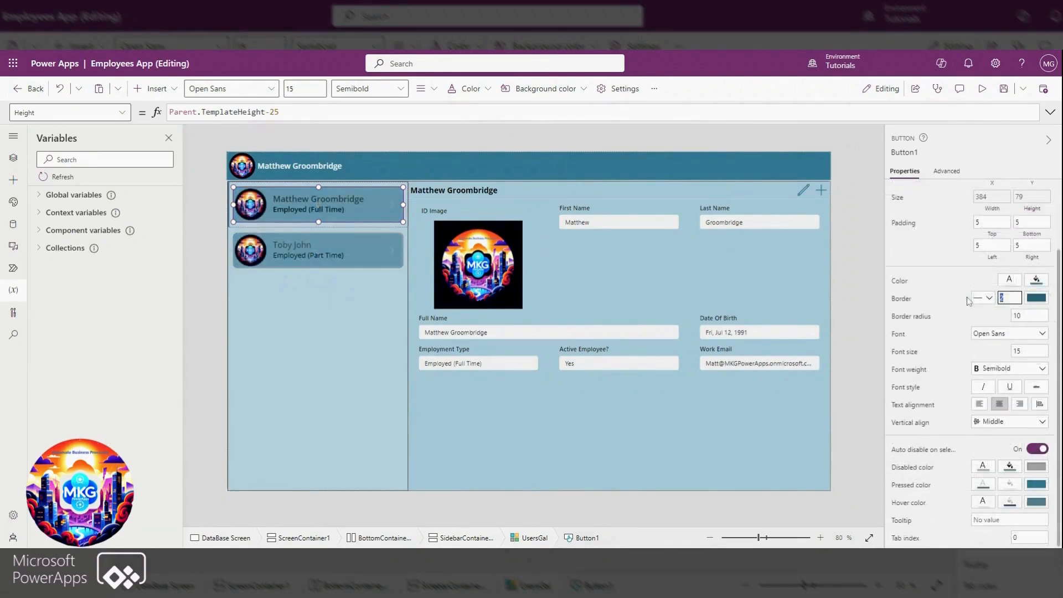
Set the gallery button's border thickness to 0 and place it behind the employee image and labels
text(0)
click(948, 293)
click(852, 315)
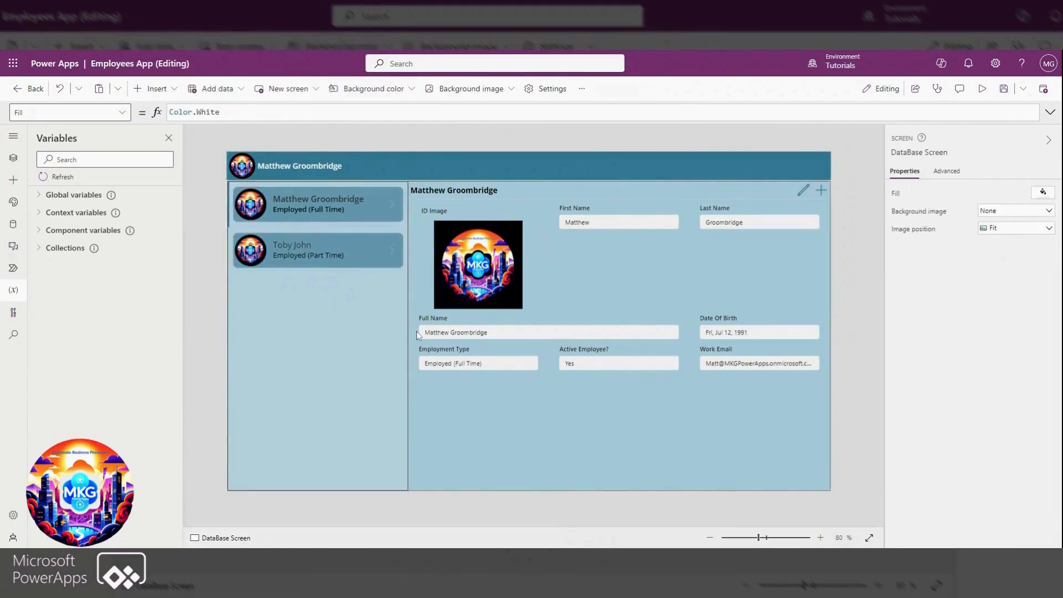
Move the next-arrow icon in the gallery template to position X 0, Y 0
click(230, 225)
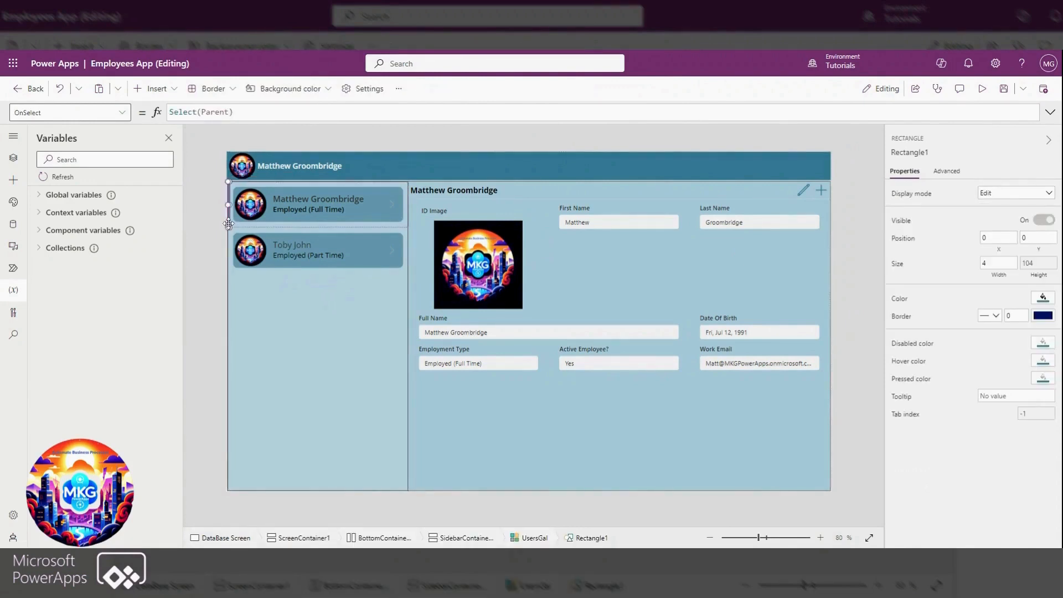
click(238, 191)
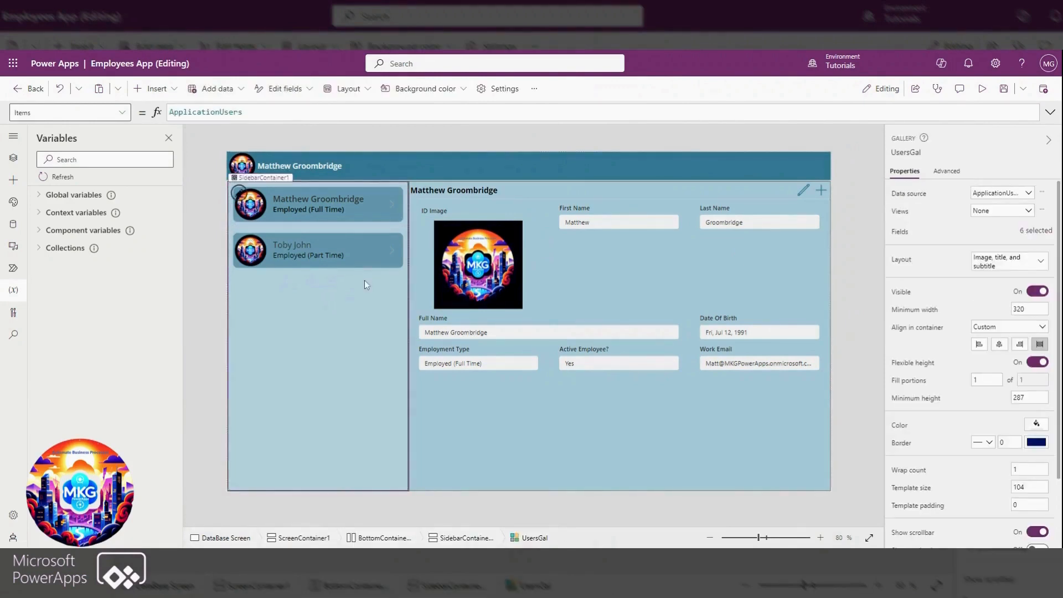
click(396, 207)
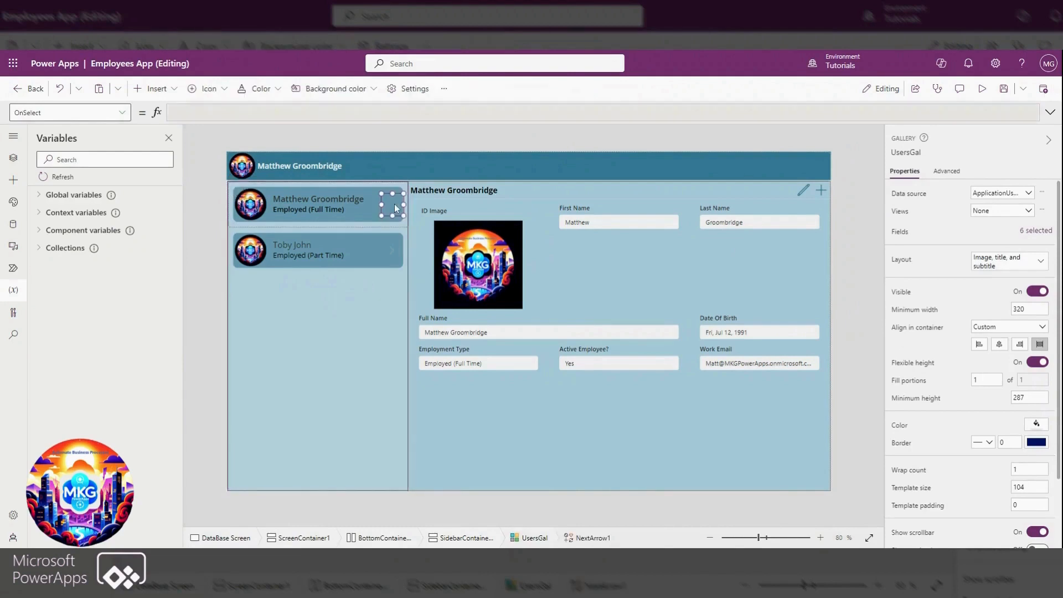
drag(392, 201, 229, 183)
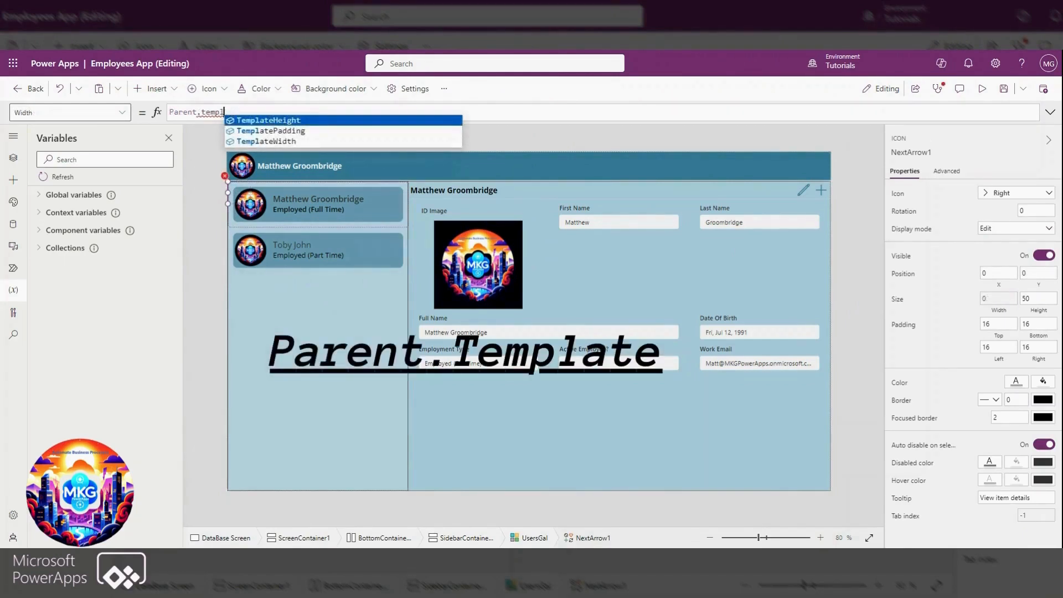
Stretch the arrow icon over the gallery template with width Parent.TemplateWidth and height Parent.TemplateHeight
key(Down)
key(Down)
key(Tab)
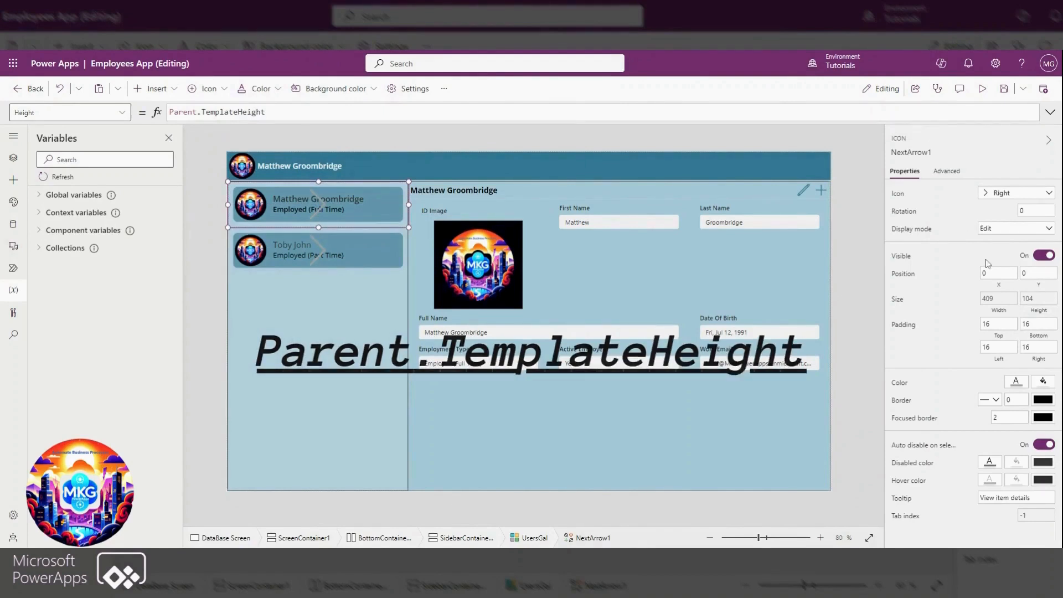
Make the arrow icon's colours transparent with a focused border of 0, and save the app
click(1017, 382)
click(983, 467)
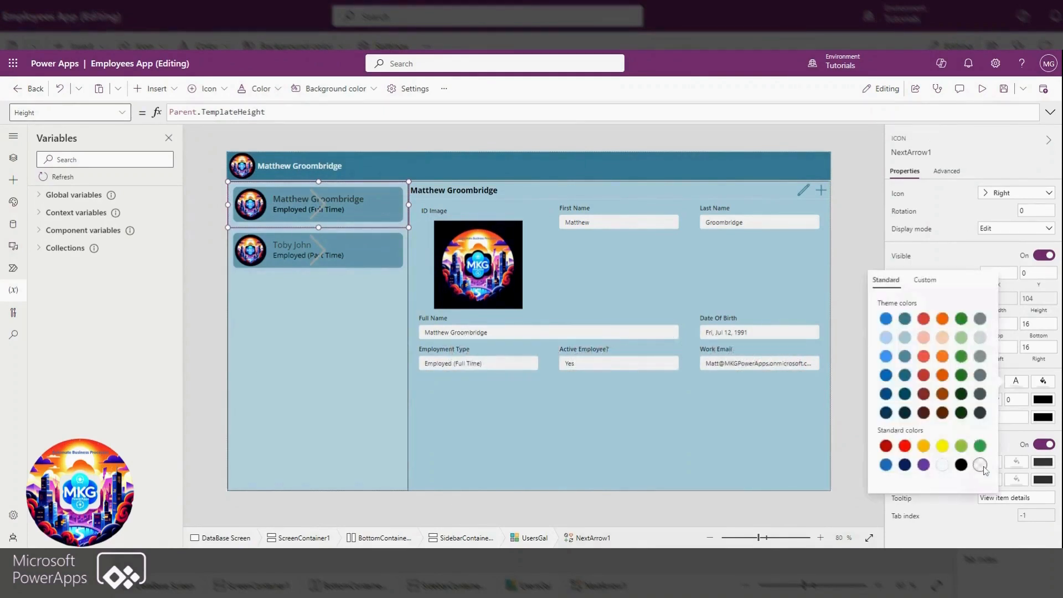
click(947, 210)
click(1006, 95)
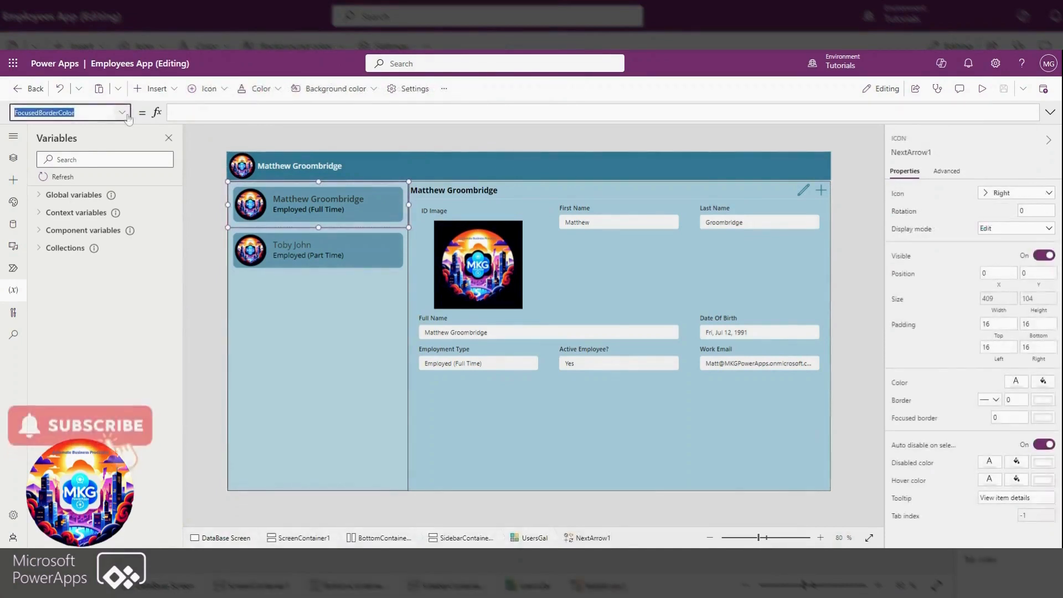
Extend the arrow icon's OnSelect formula to Select(Parent);Set(var_galselected, true)
click(122, 112)
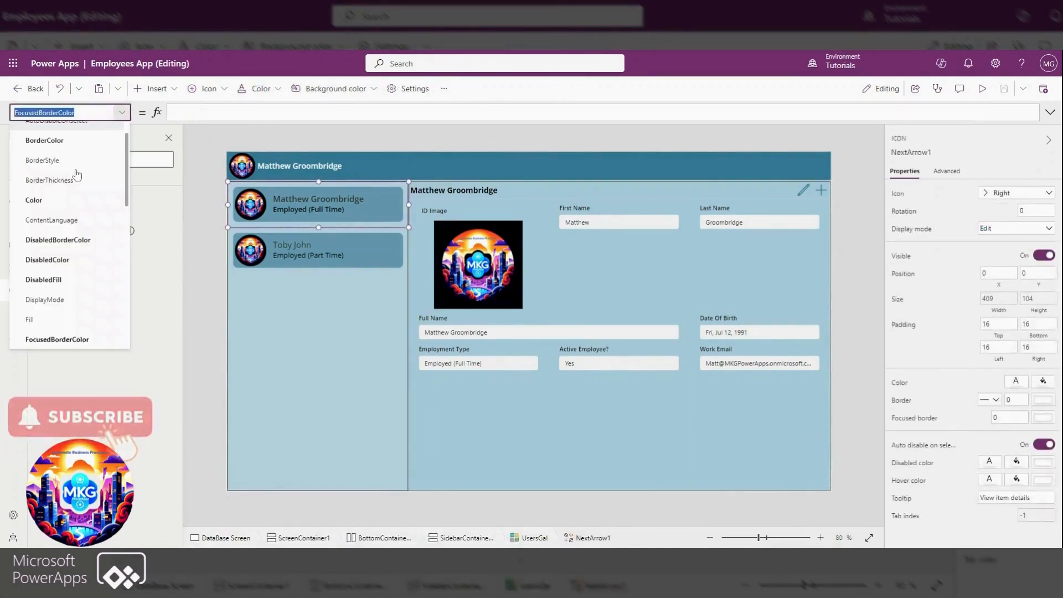
scroll(69, 182, down, 4)
click(46, 262)
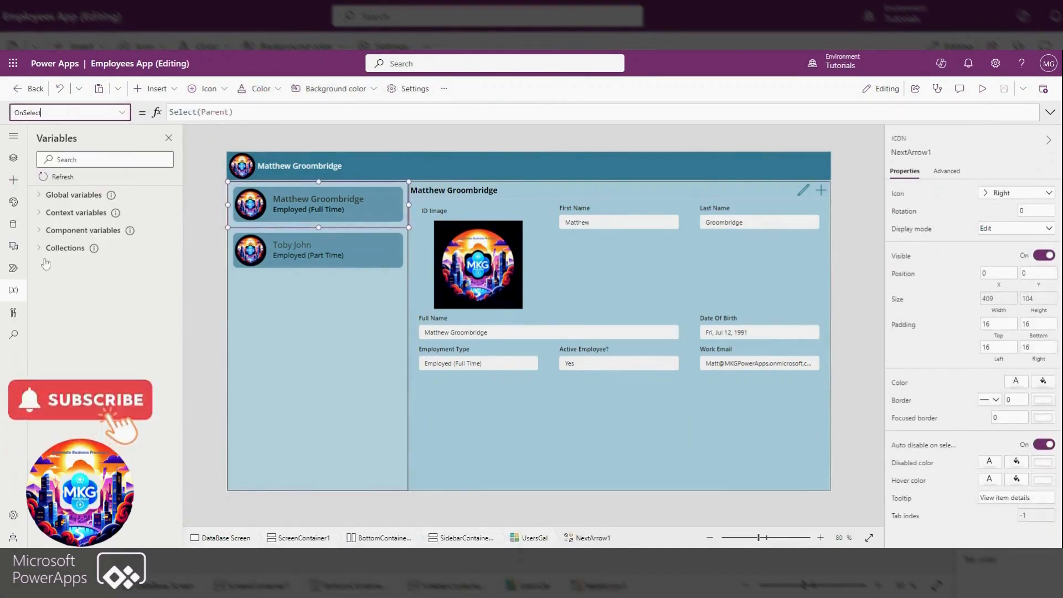
text(;Set(var_gals)
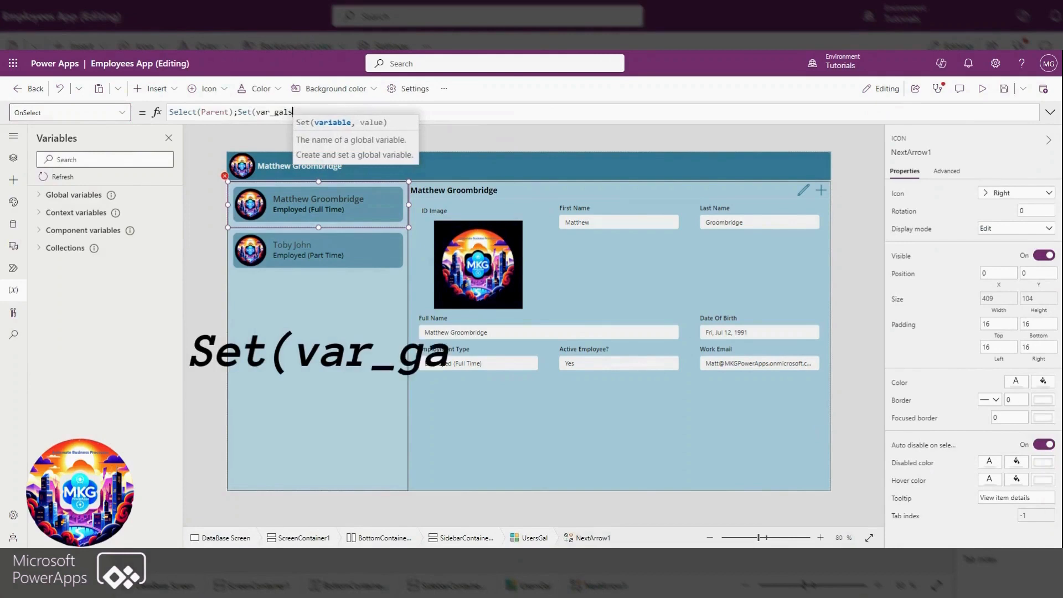
text(electe)
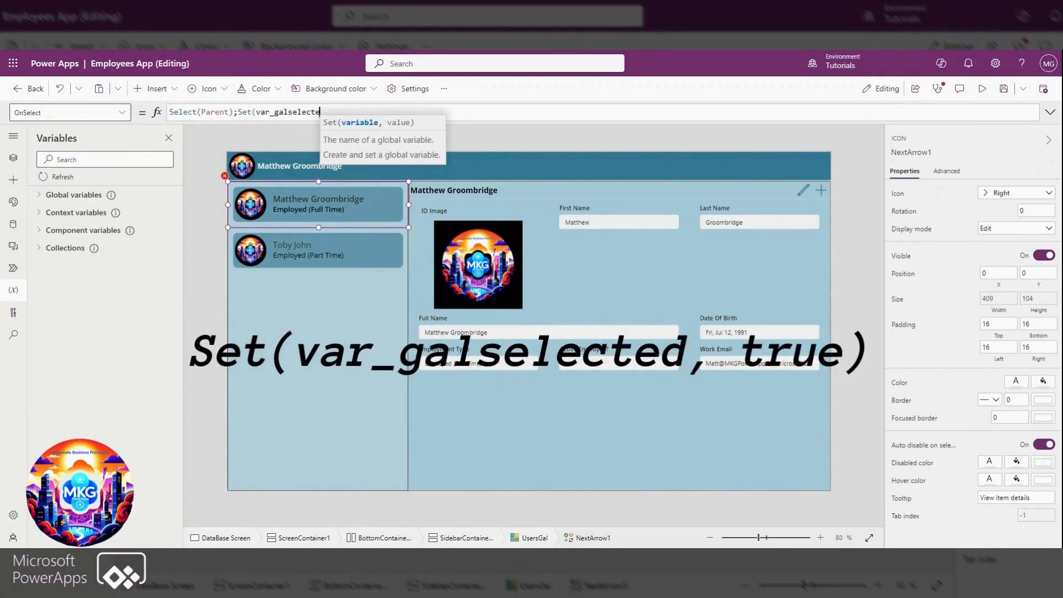
text(d,)
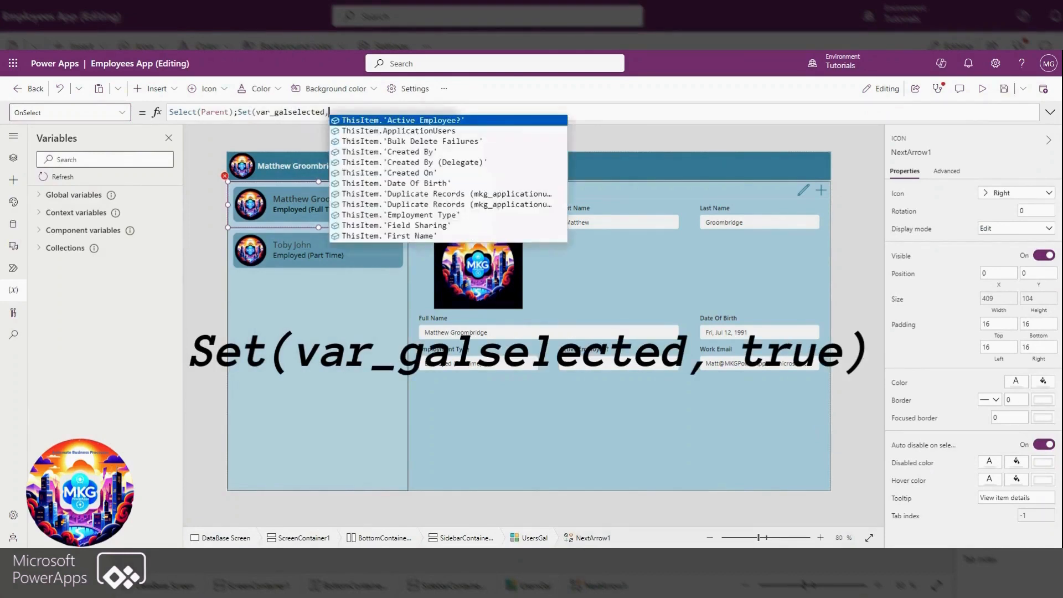
text( true))
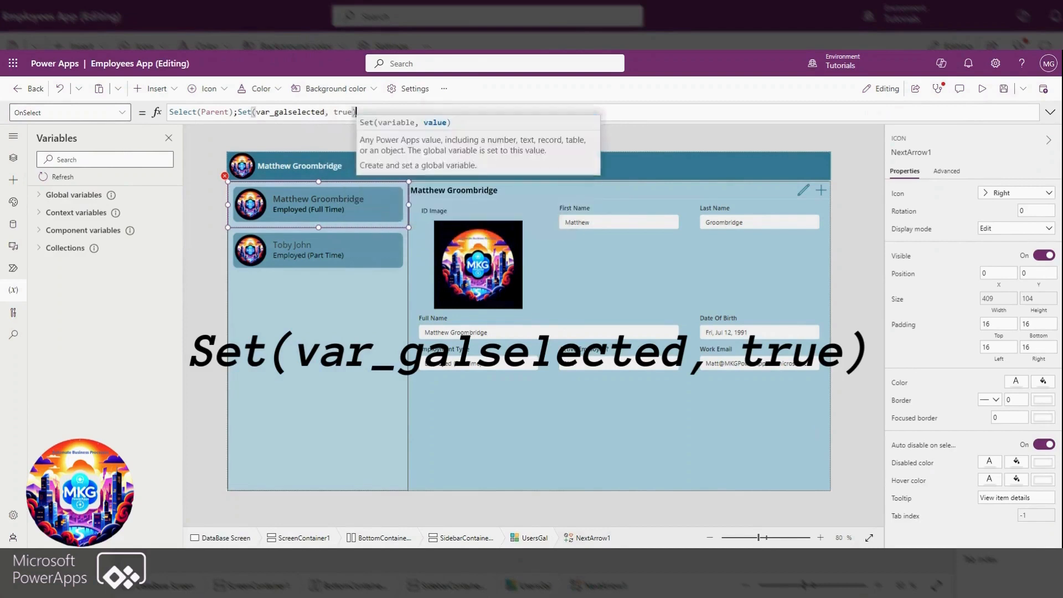
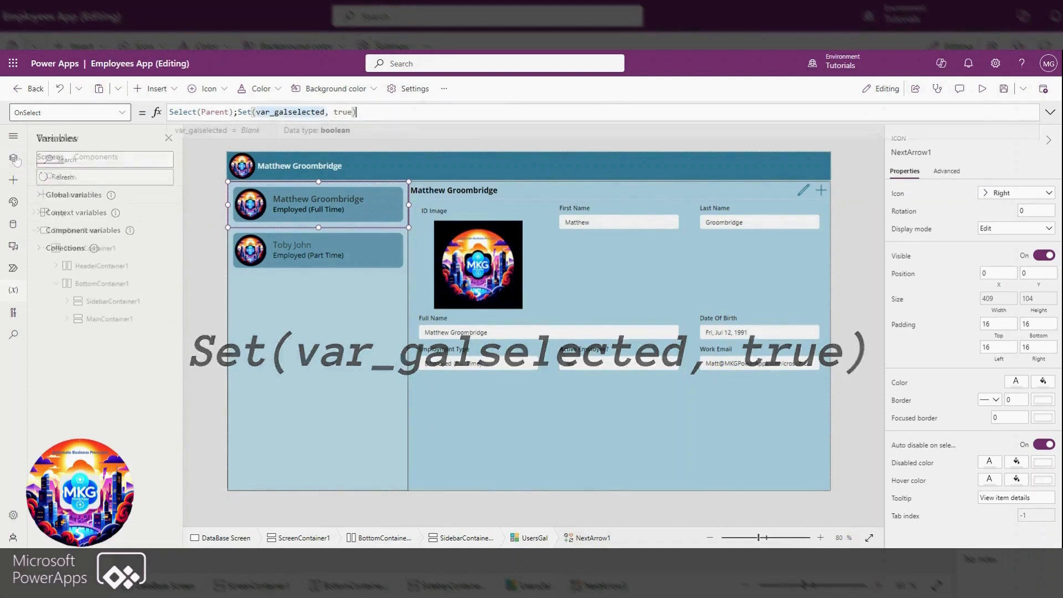
Set MainContainer1's Visible property to If(Or(App.ActiveScreen.Size = ScreenSize.Small,App.ActiveScreen.Size = ScreenSize.Medium),var_galselected,true)
click(125, 319)
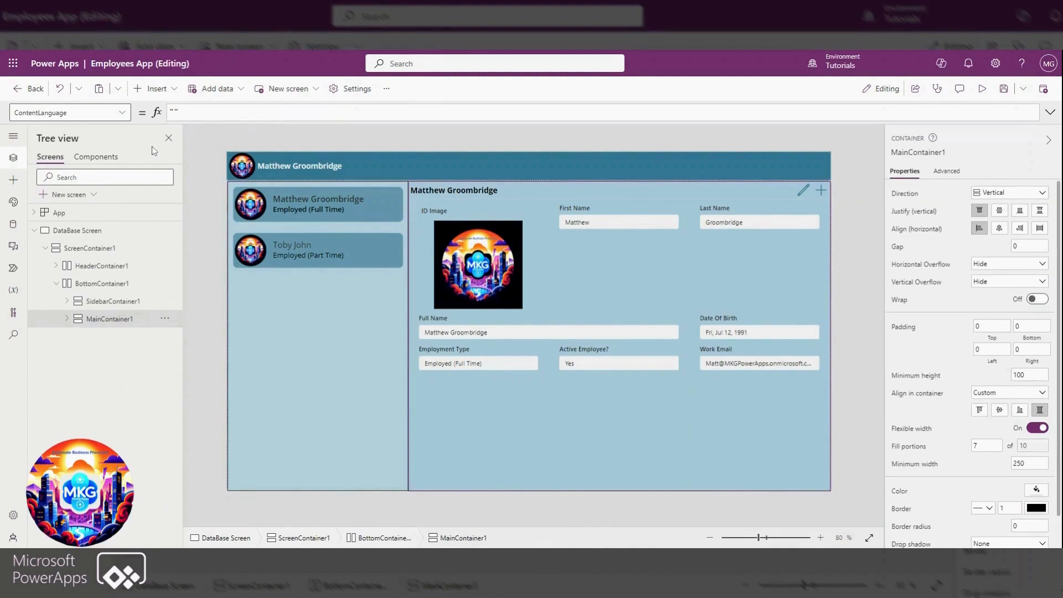
click(66, 113)
scroll(57, 286, down, 5)
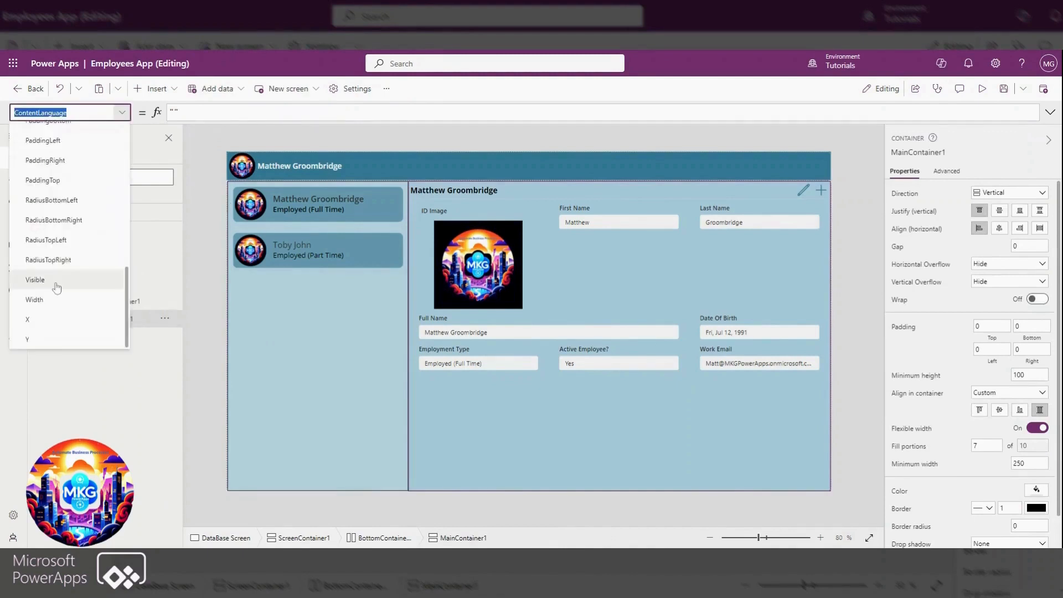
click(56, 287)
key(ctrl+a)
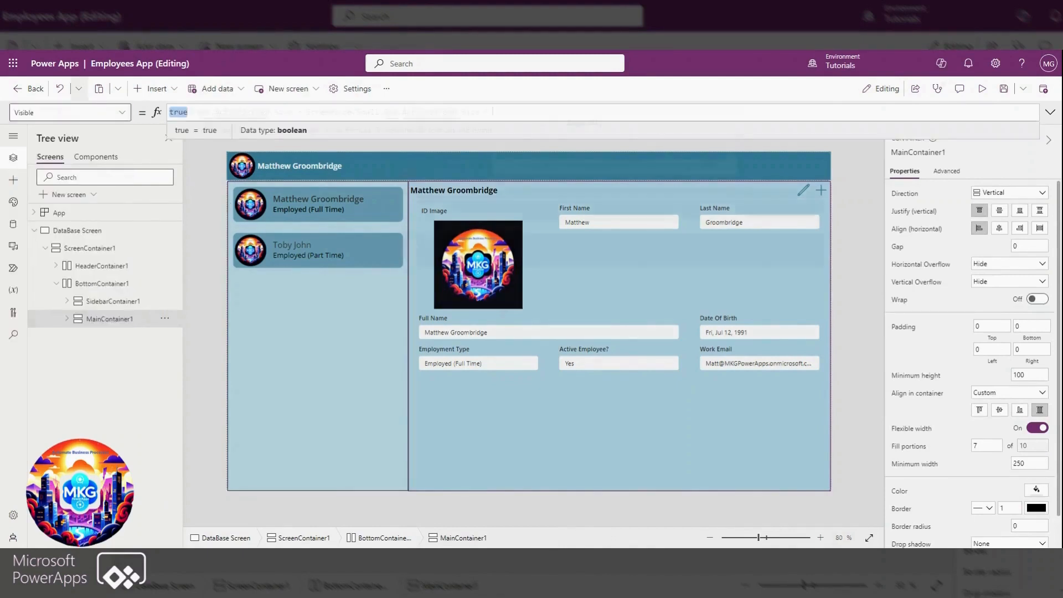
text(If(Or(App.ActiveScreen.Size = ScreenSize.Small,App.ActiveScreen.Size = scr)
key(Tab)
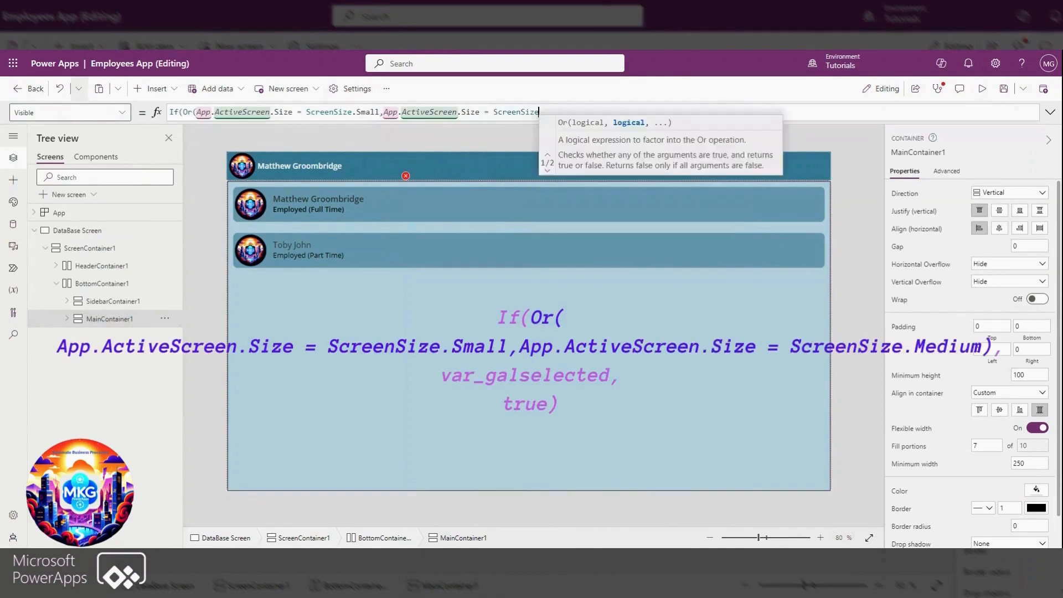
text(.me)
key(Tab)
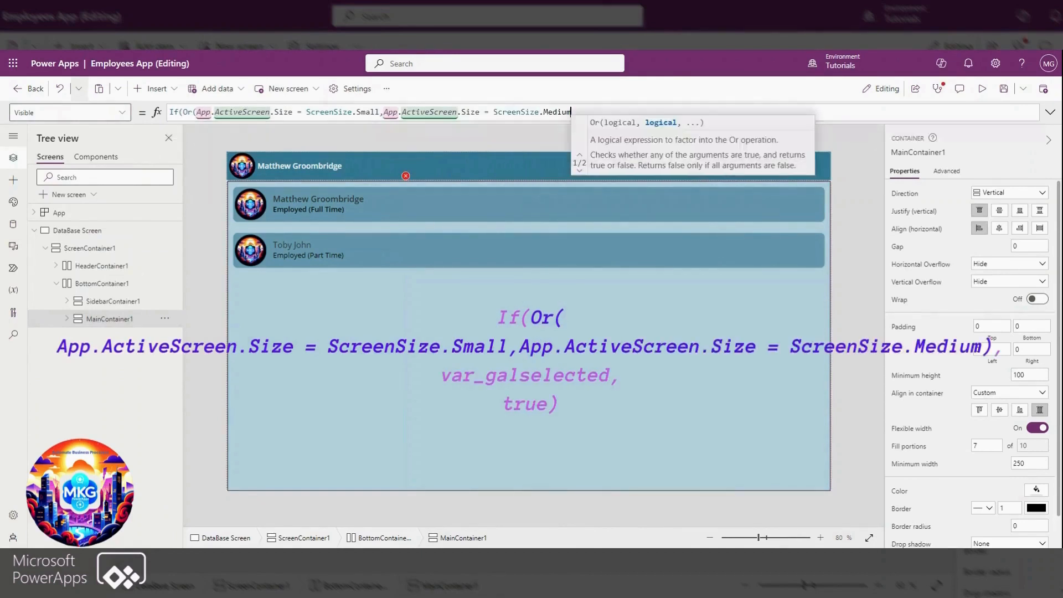
text())
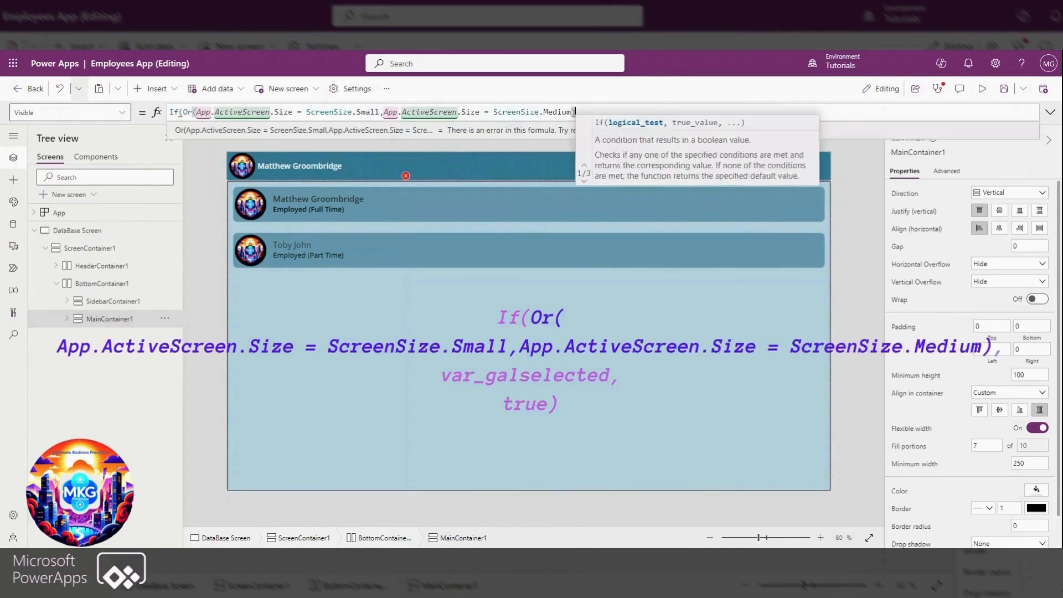
text(,)
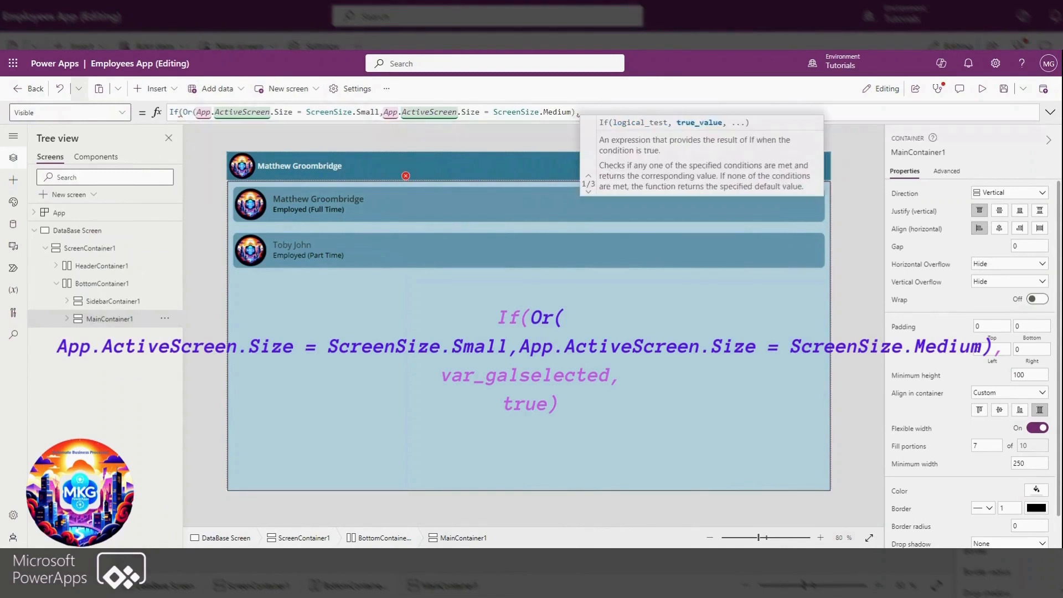
text(var_galselected)
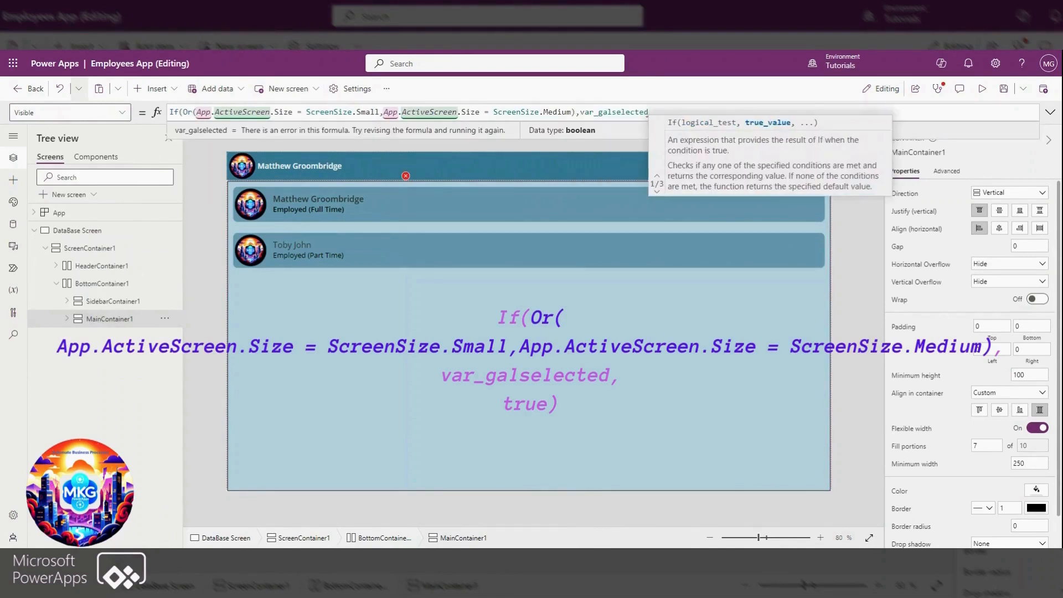
text(,true))
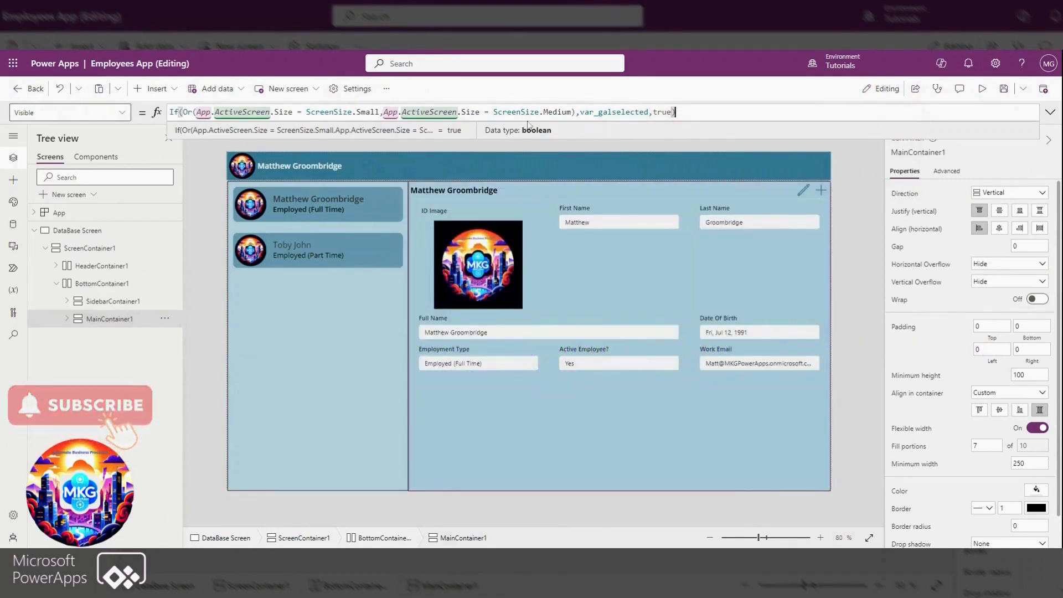
Add an empty copy of Container1 inside MainContainer1, placed below Form1
click(67, 319)
click(118, 337)
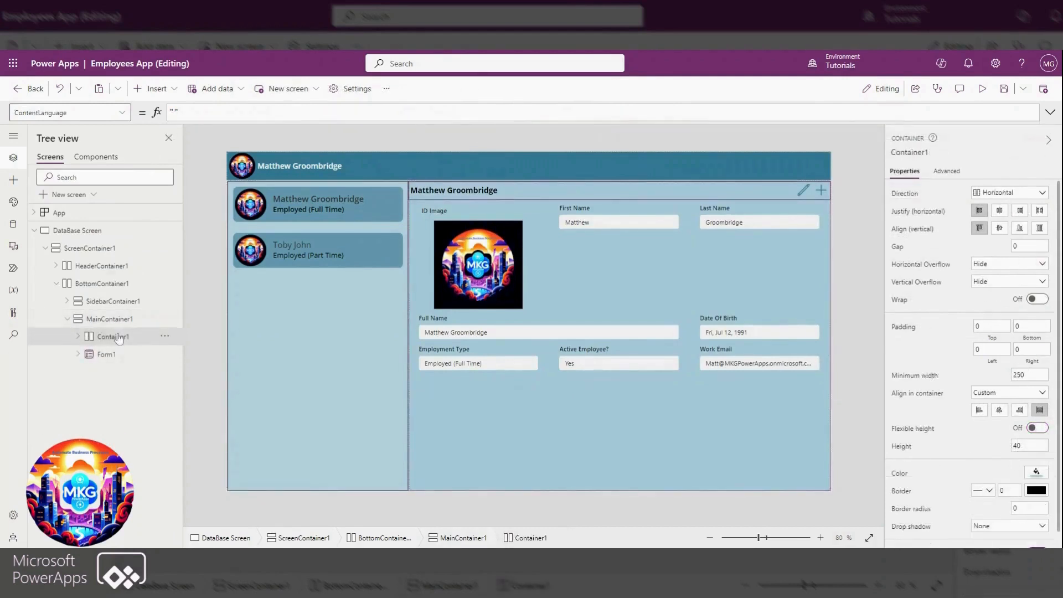
click(118, 323)
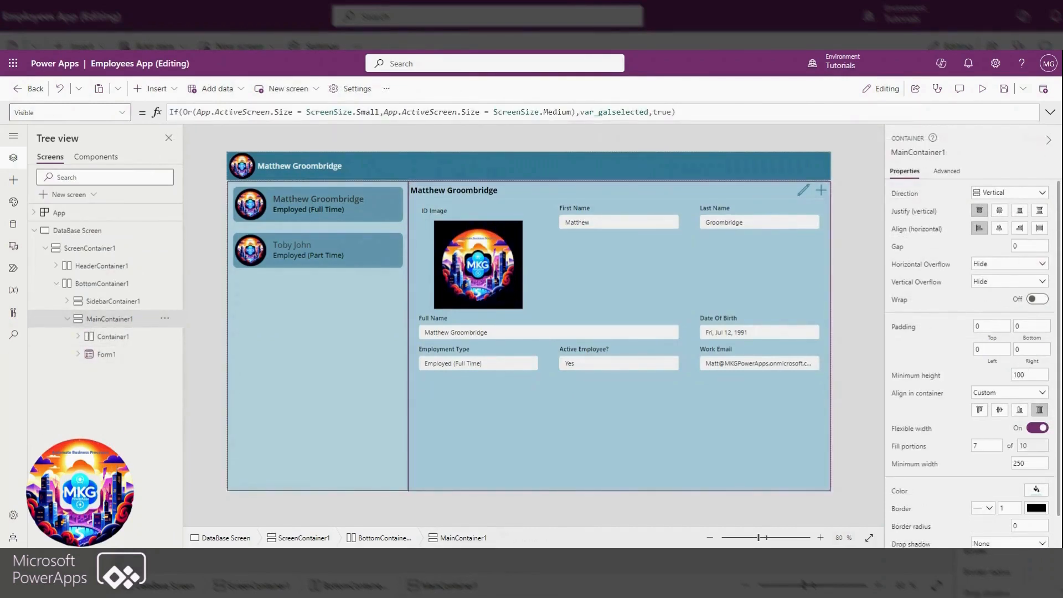
key(ctrl+v)
click(484, 483)
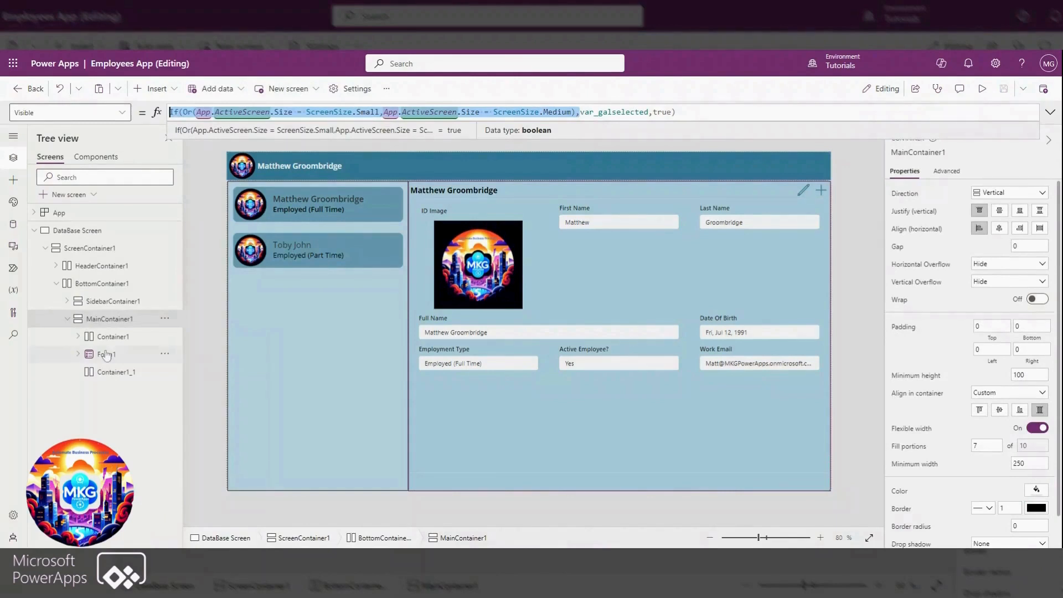
Set Container1_1's Visible property to If(Or(App.ActiveScreen.Size = ScreenSize.Small,App.ActiveScreen.Size = ScreenSize.Medium),true,false), reusing the condition copied from MainContainer1
click(116, 372)
click(67, 113)
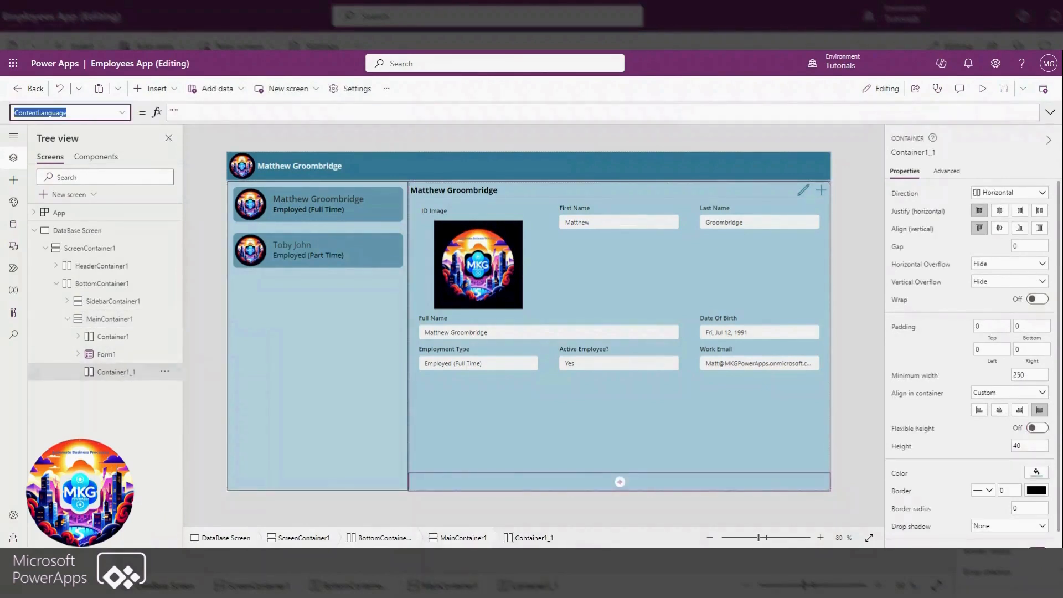
click(117, 112)
scroll(71, 222, down, 5)
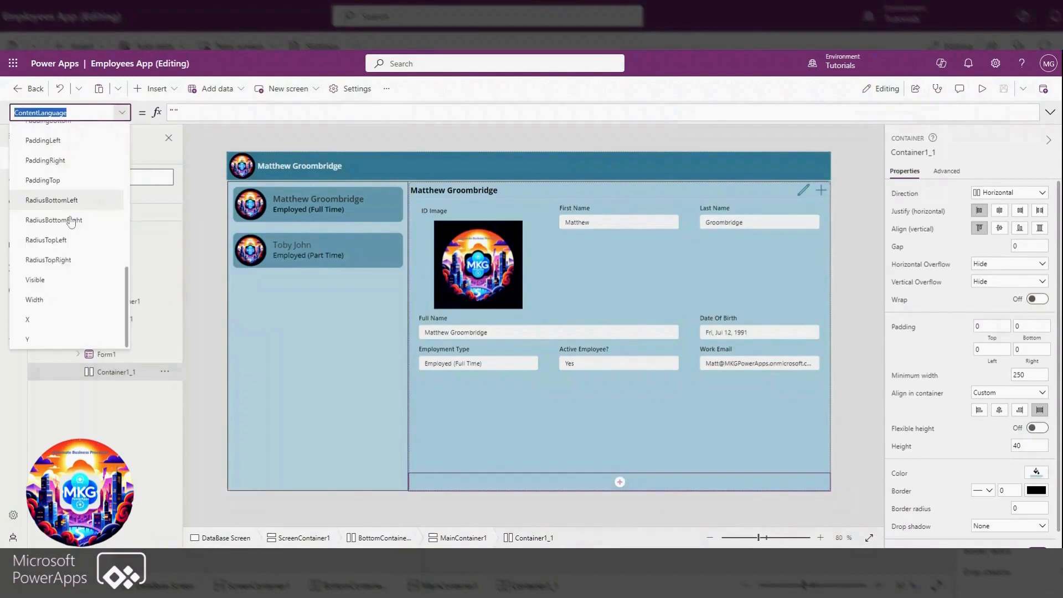
click(35, 280)
text(If(Or(App.ActiveScreen.Size = ScreenSize.Small,App.ActiveScreen.Size = ScreenSize.Medium),)
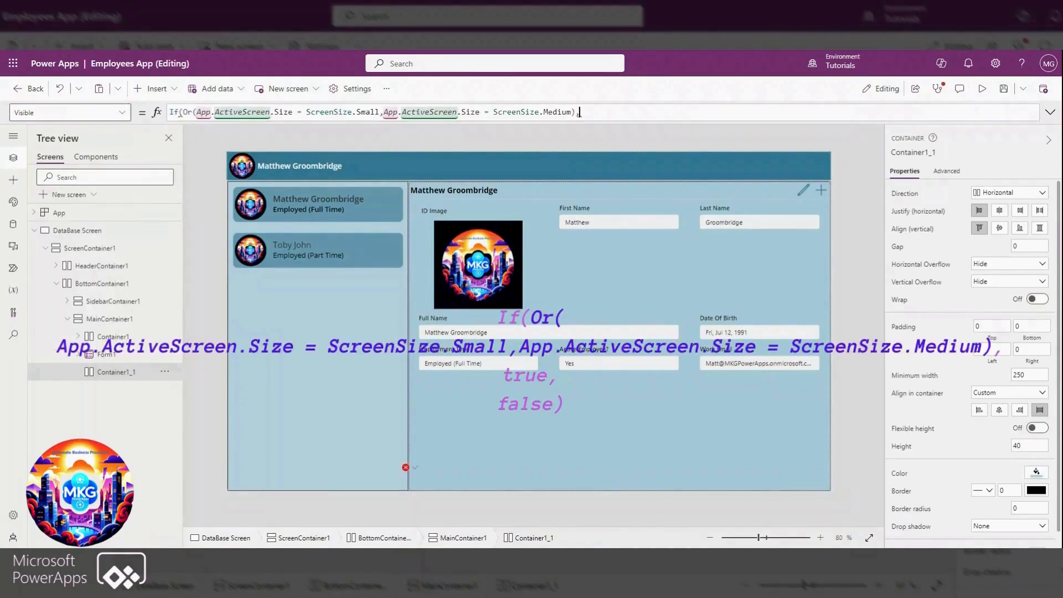
text(true,f)
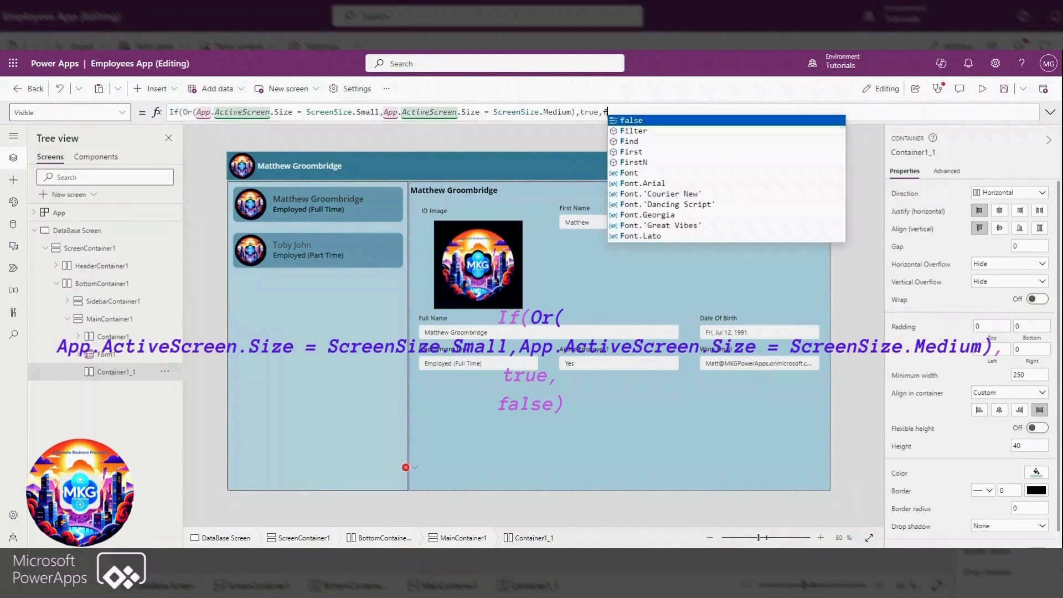
text(alse))
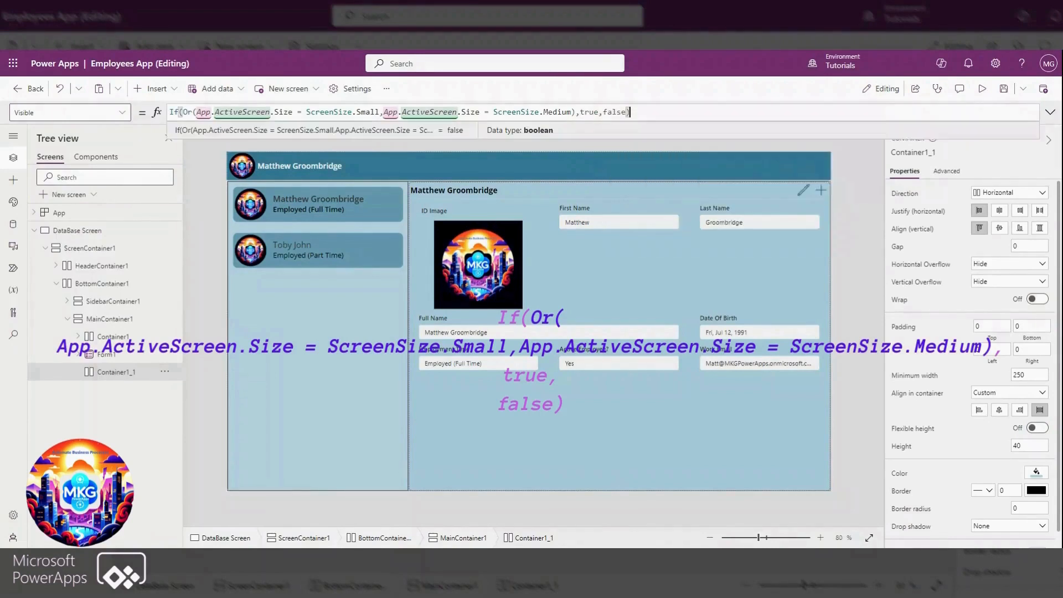
Comment out Container1_1's Visible formula with // and put true on a line above it to show the container while editing
click(169, 111)
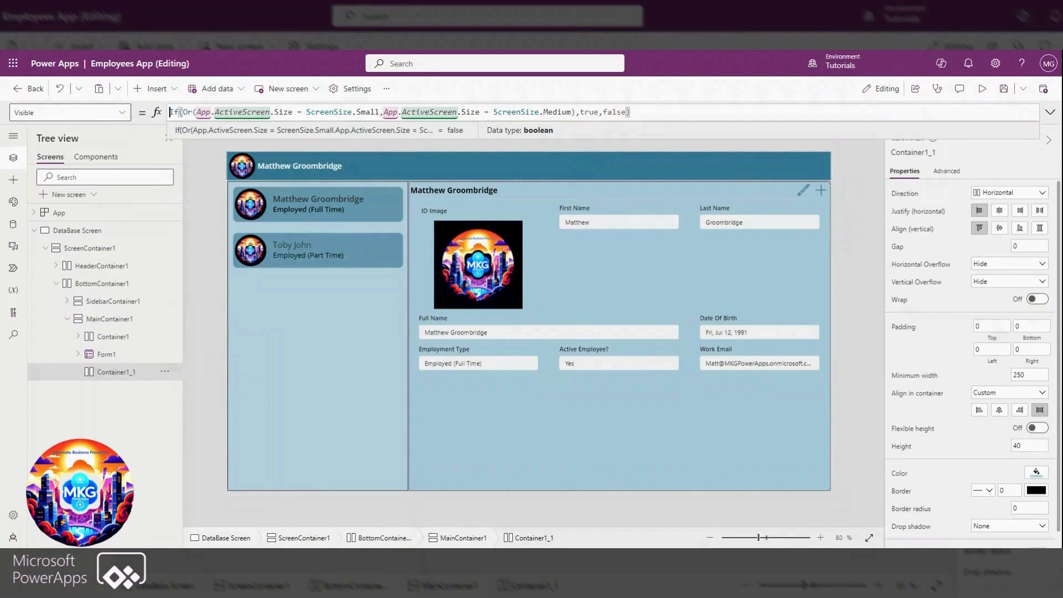
text(//)
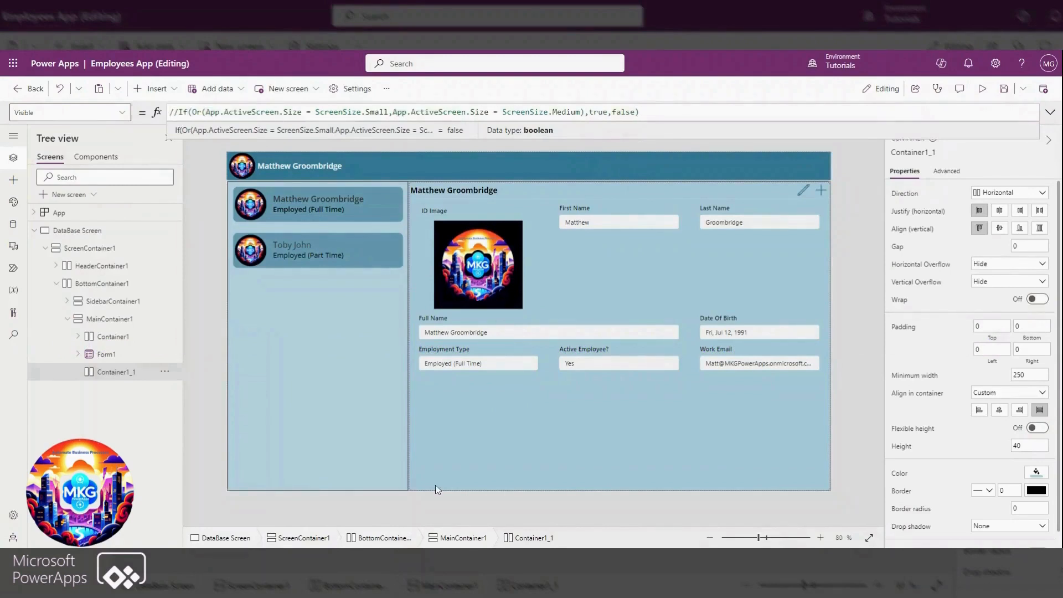
key(Home)
key(shift+Return)
key(Up)
text(true)
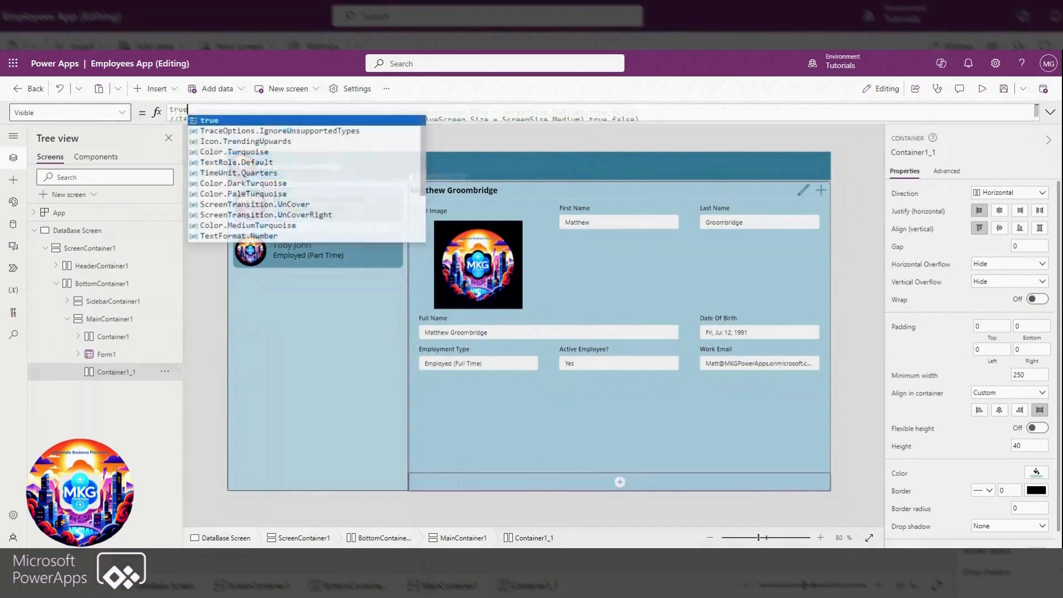
click(520, 483)
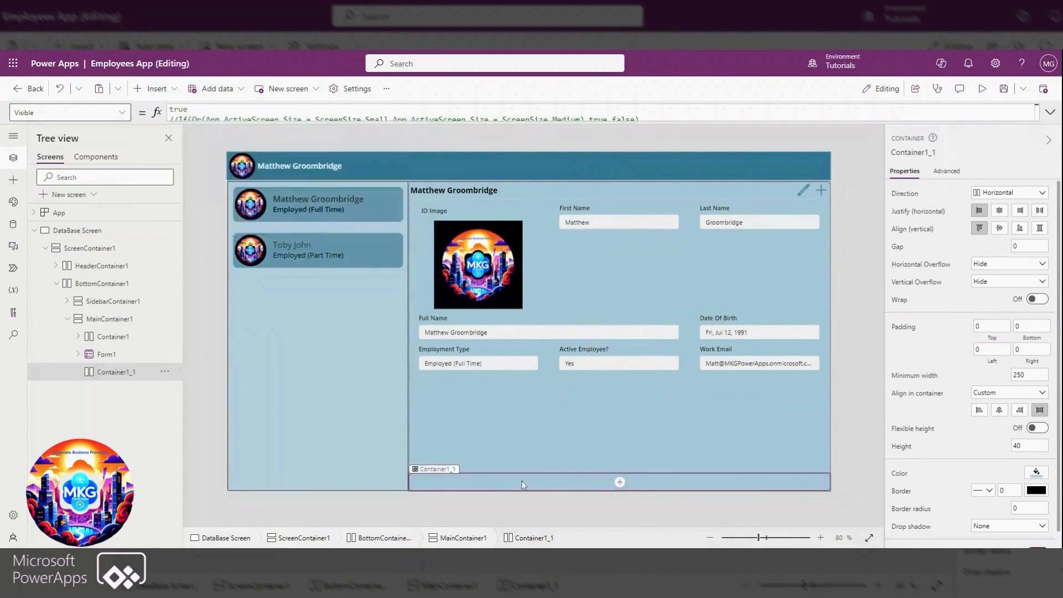
Search the insertable controls for "left" and add the Left icon to Container1_1
click(157, 89)
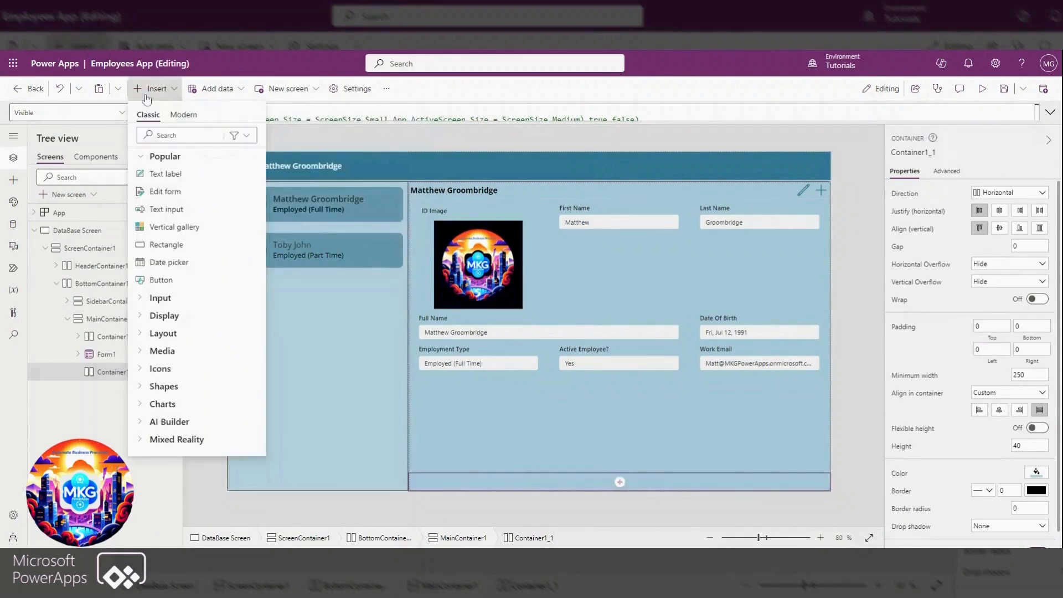
click(180, 135)
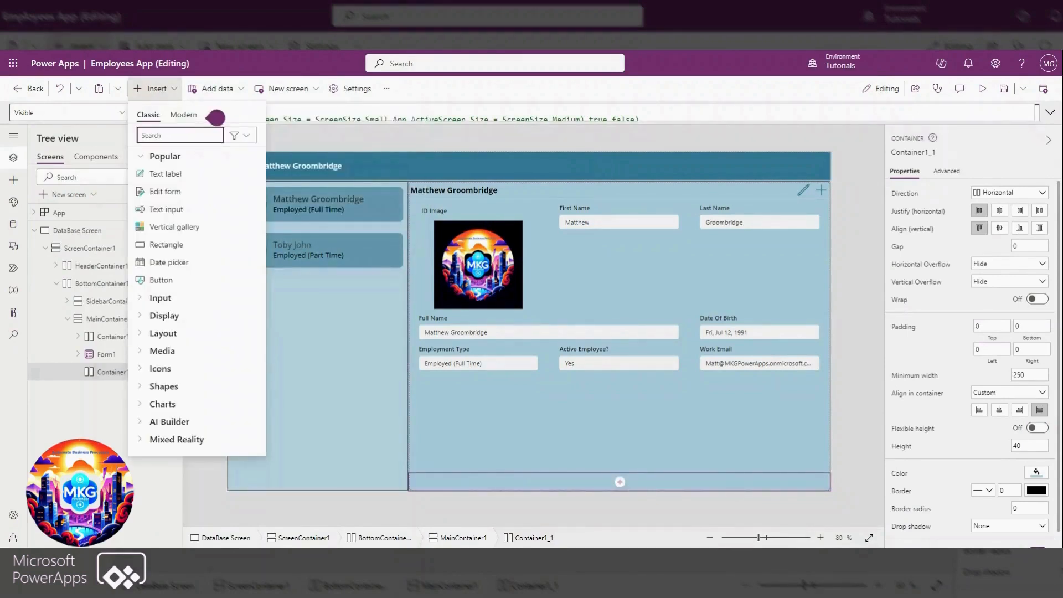
text(left)
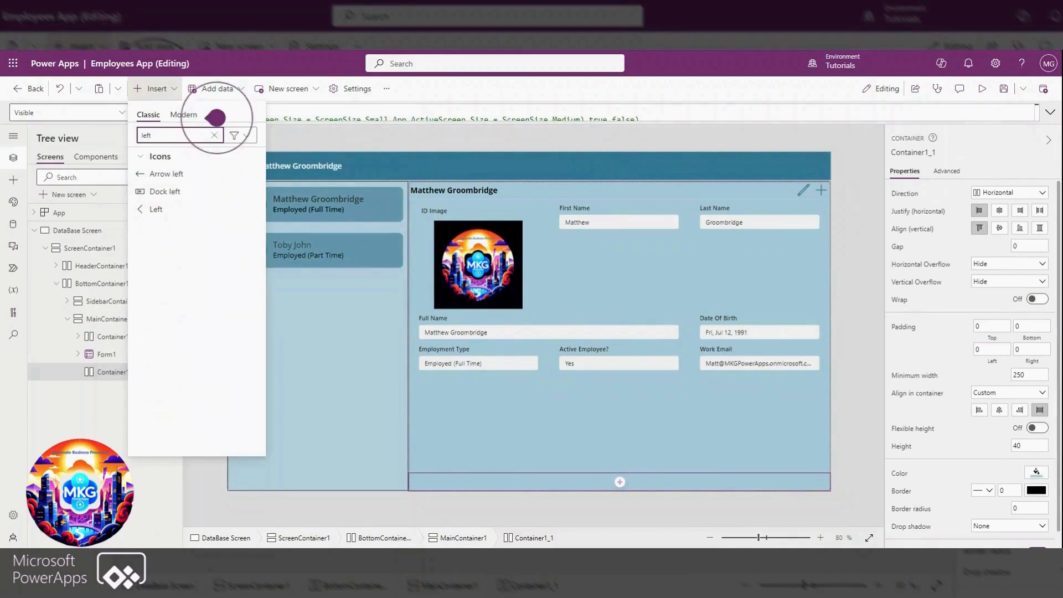
click(155, 209)
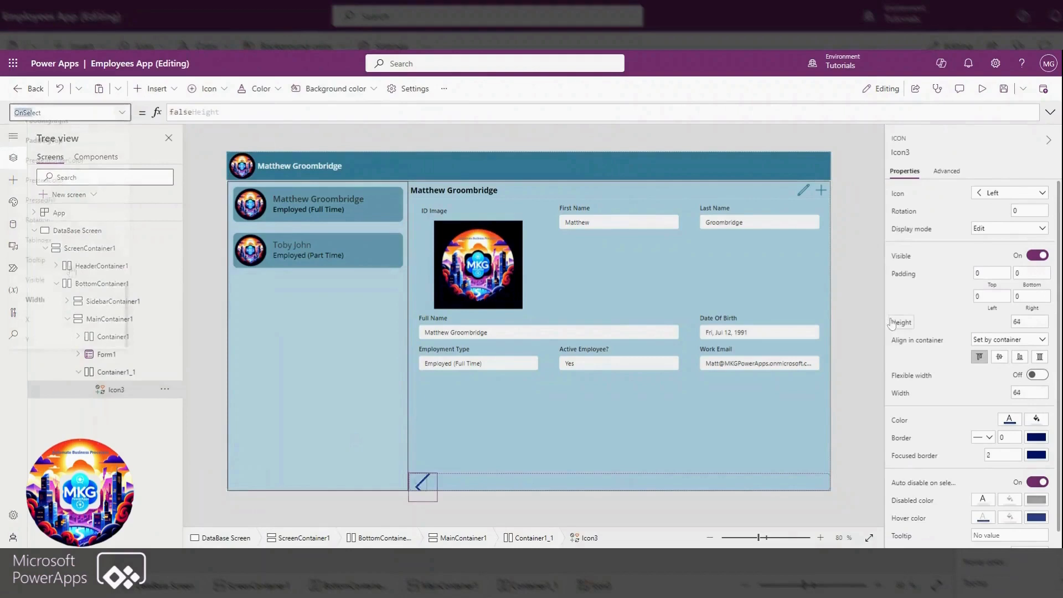
Set the new icon's OnSelect formula to Set(var_galselected,false) and change its symbol to the left arrow
click(66, 113)
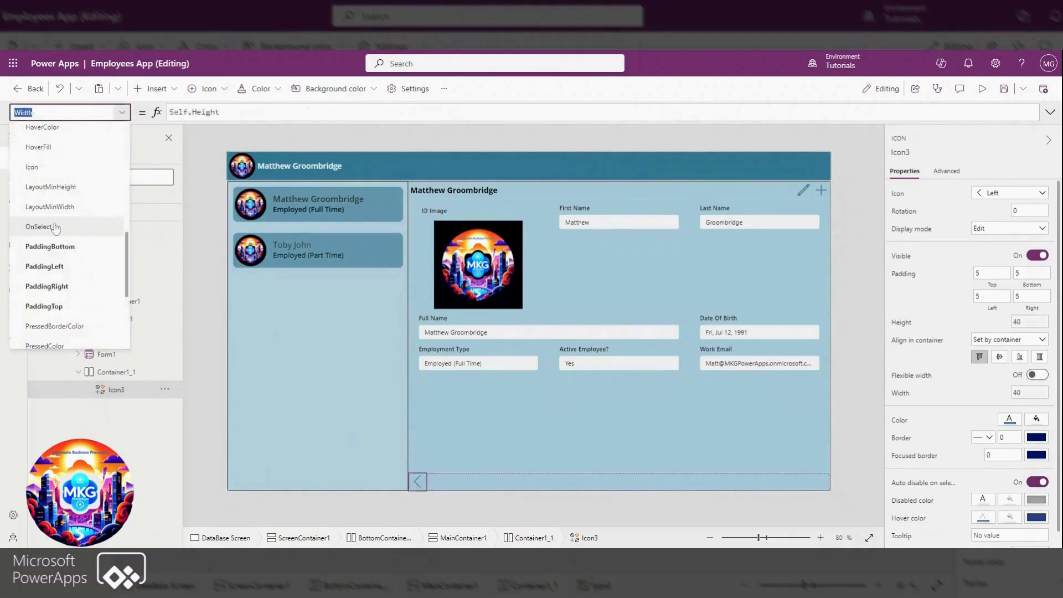
click(38, 226)
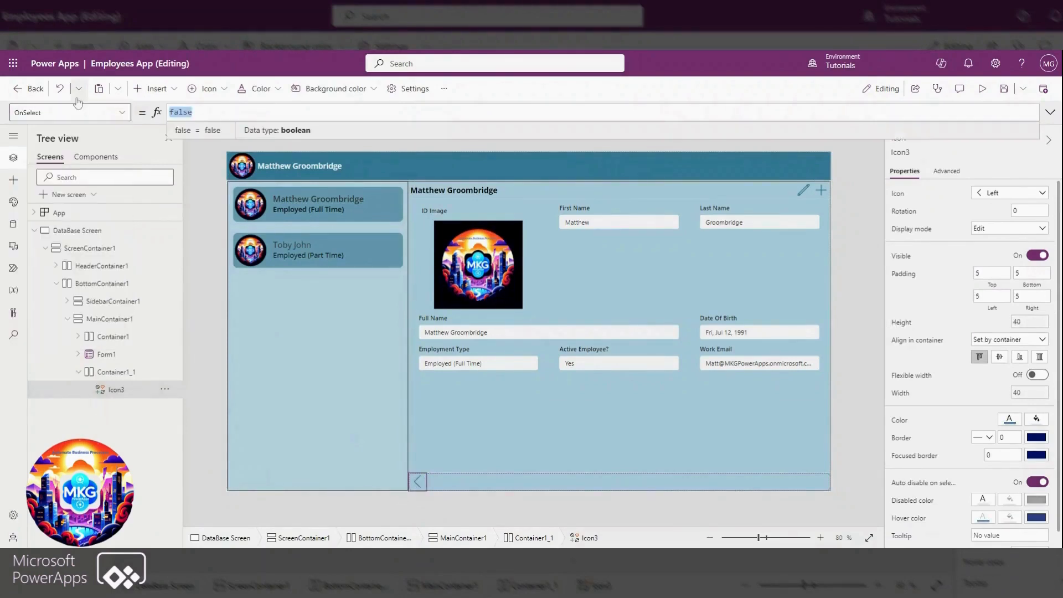
text(Set(var_galselected,false))
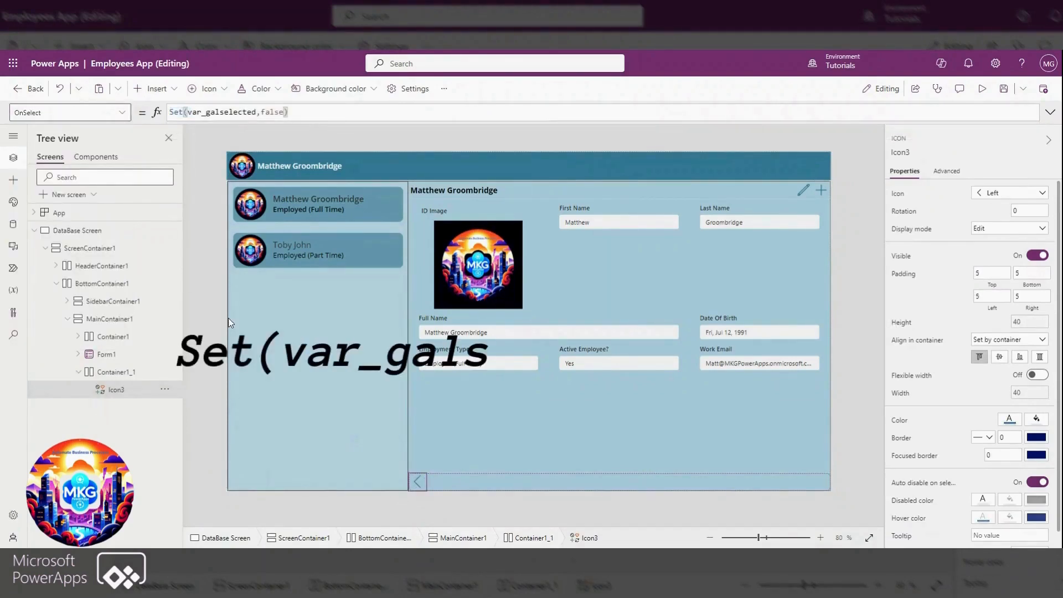
click(1000, 193)
Remove the temporary true line and the comment marks from Container1_1's Visible property to restore its screen-size formula
click(570, 486)
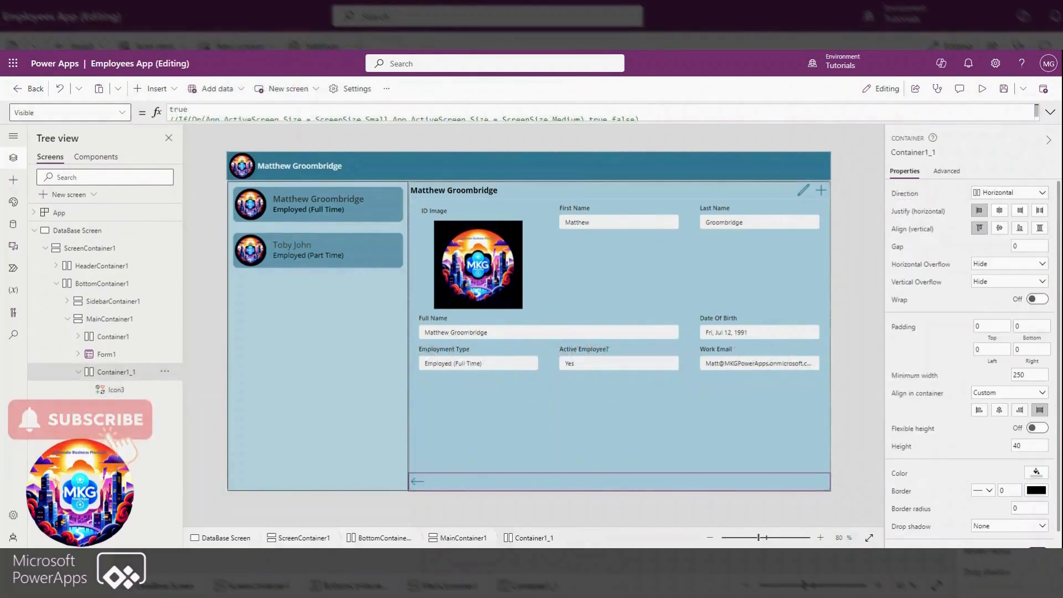
scroll(178, 115, down, 1)
drag(178, 116, 168, 93)
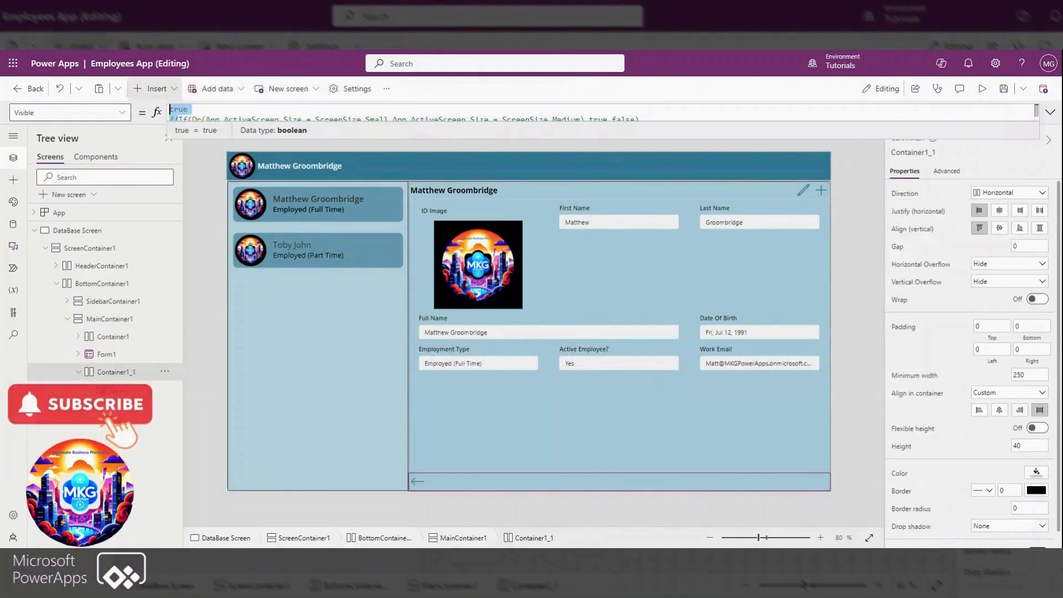
key(BackSpace)
Copy the full Visible formula of MainContainer1 in the DataBase Screen
click(34, 231)
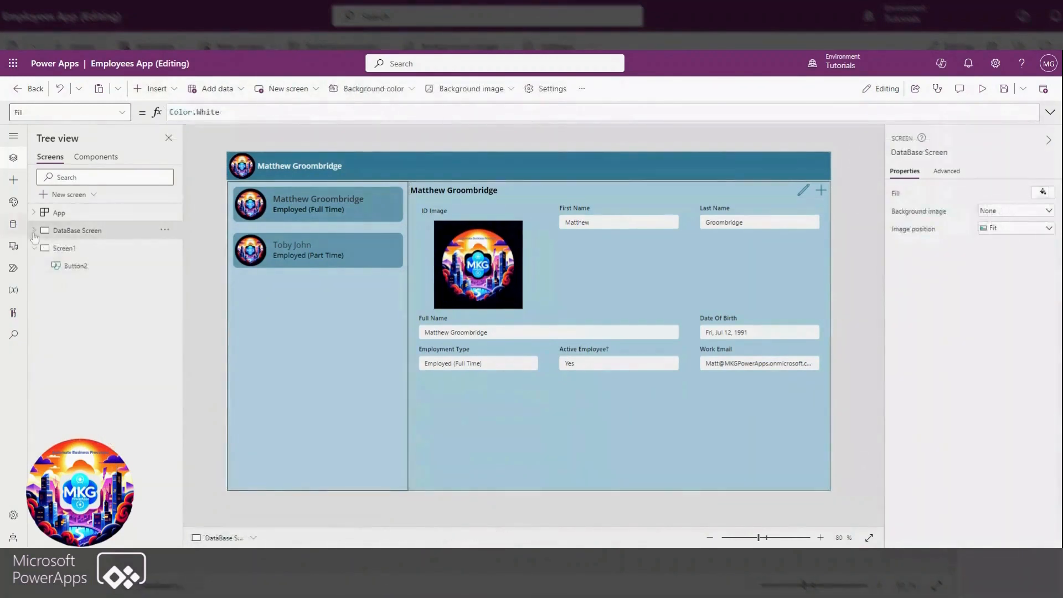
click(33, 230)
click(109, 319)
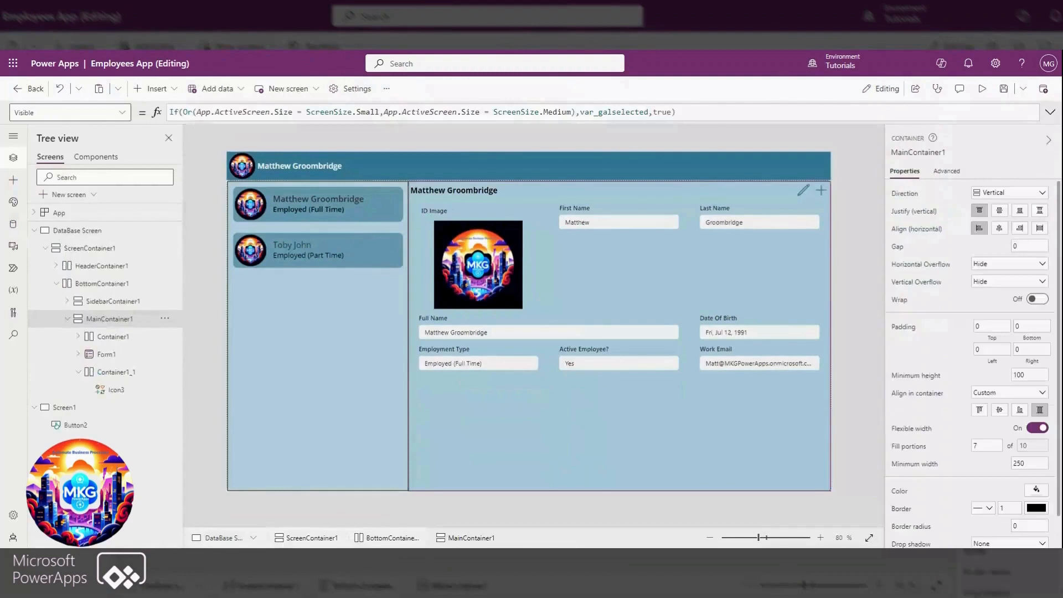
drag(677, 112, 170, 112)
key(ctrl+c)
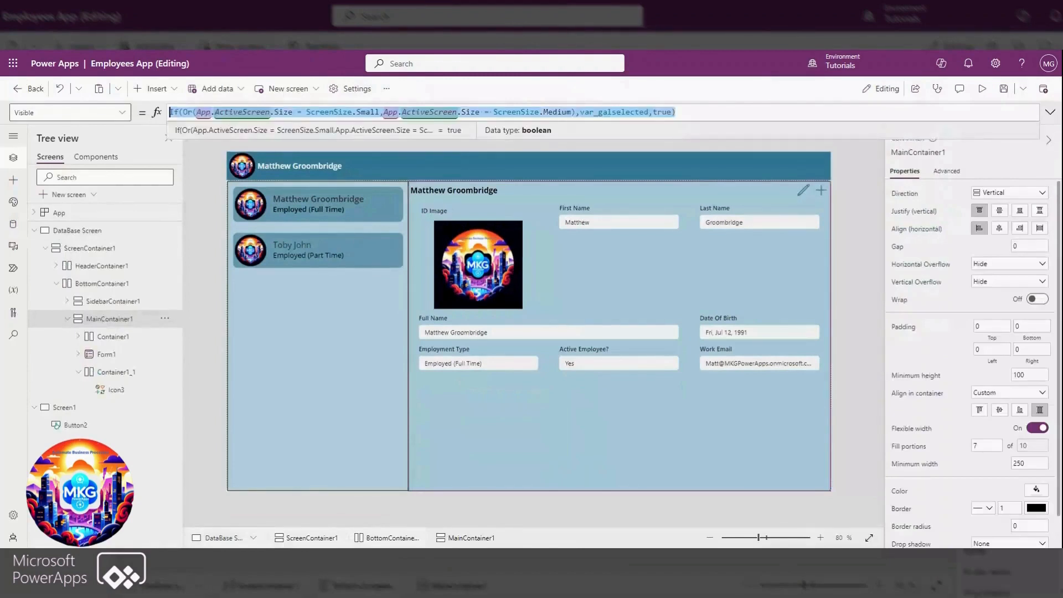
Set SidebarContainer1's Visible property to the copied MainContainer1 formula, negating the variable as !var_galselected
click(98, 301)
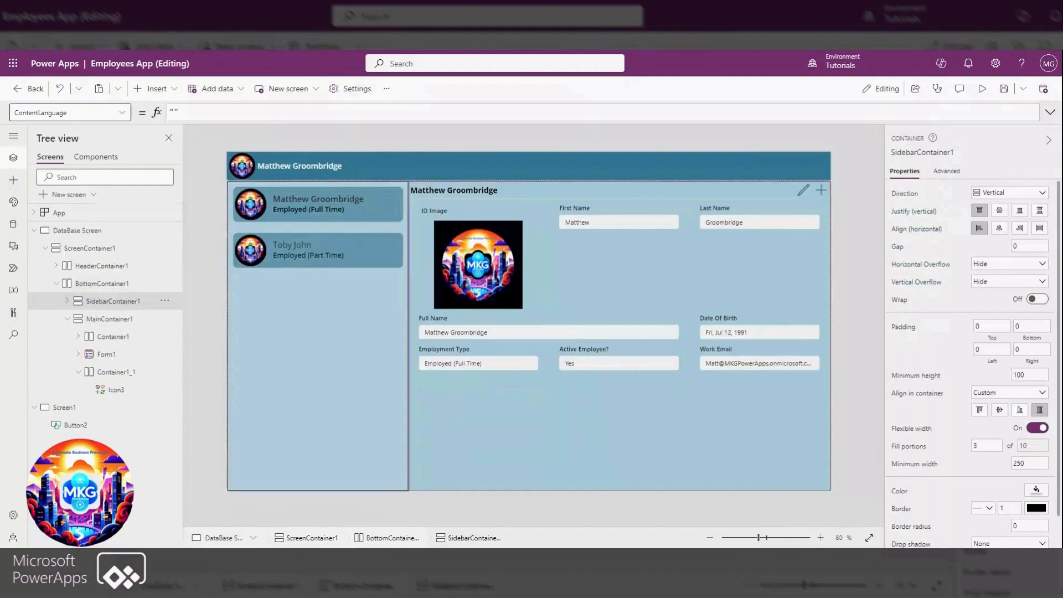
click(80, 113)
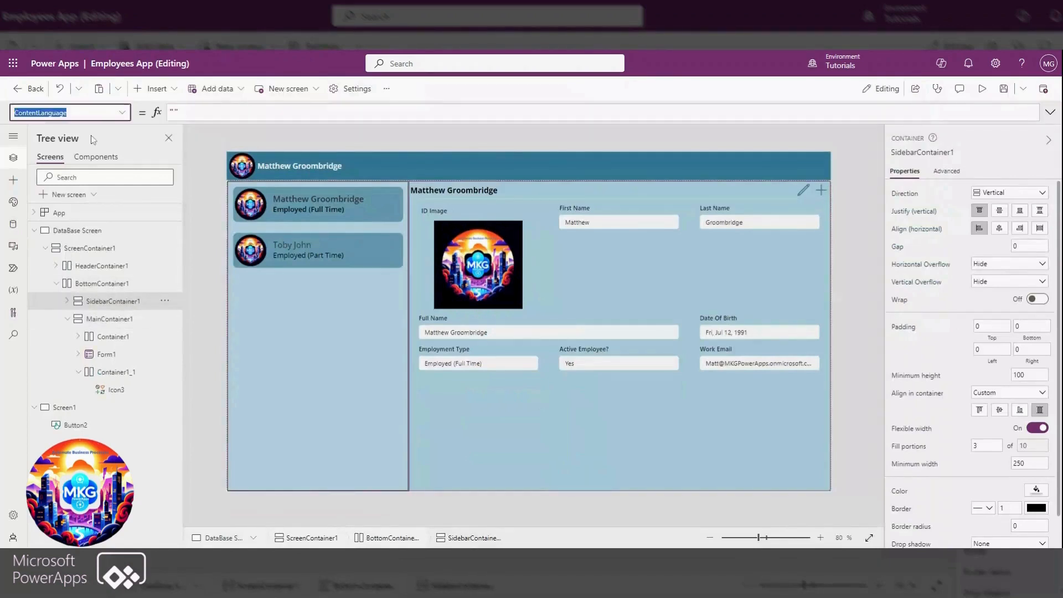
click(122, 113)
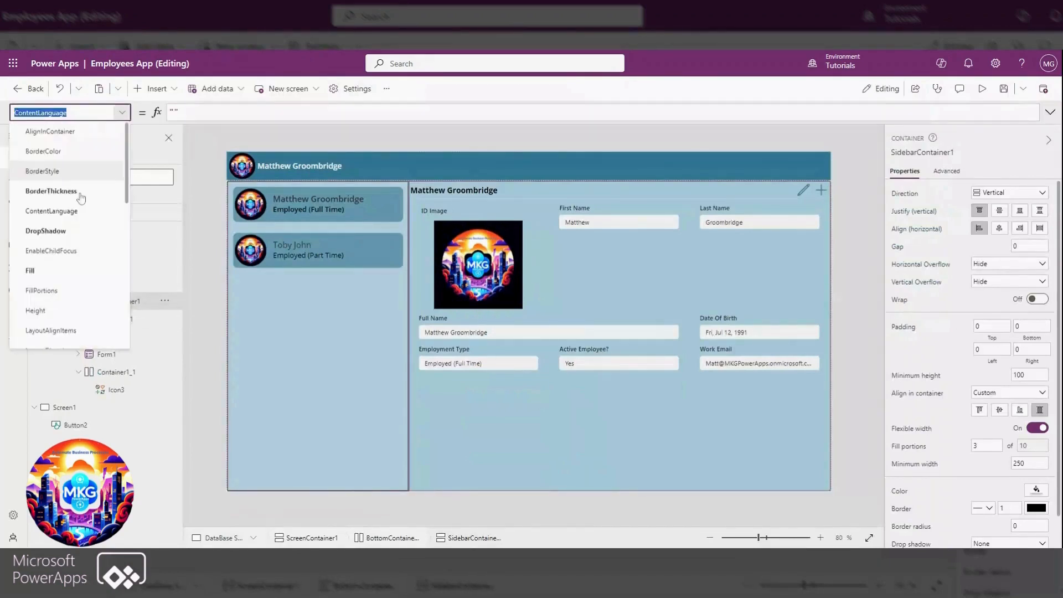
scroll(72, 238, down, 10)
click(35, 280)
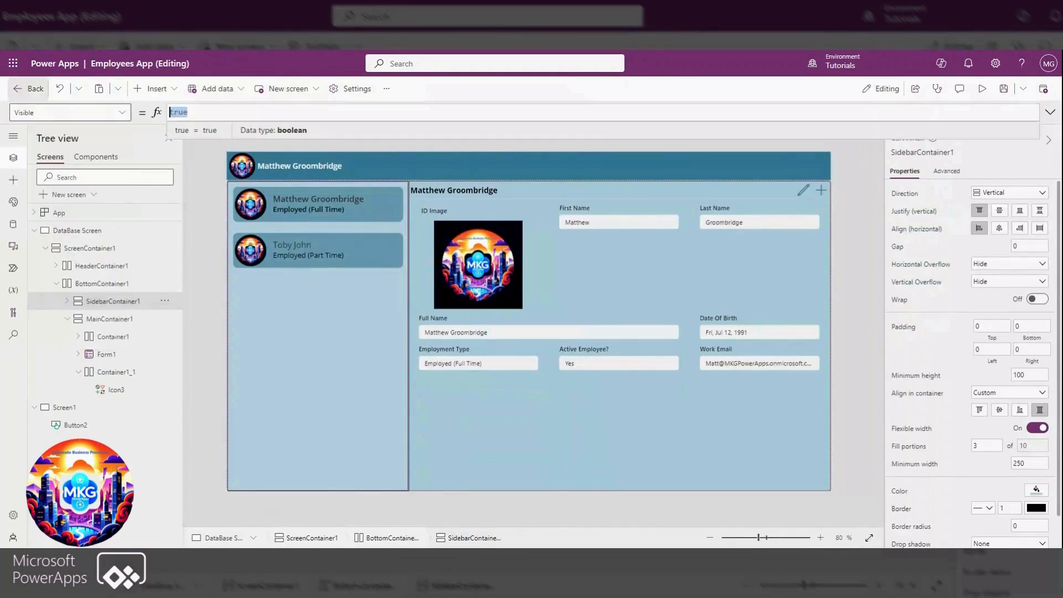
key(ctrl+v)
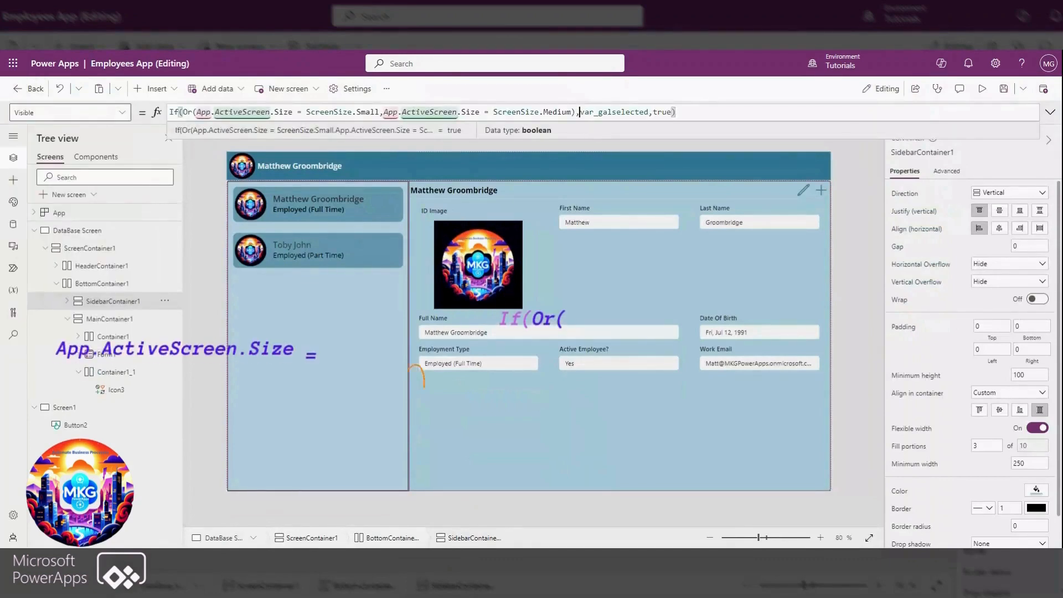
click(580, 113)
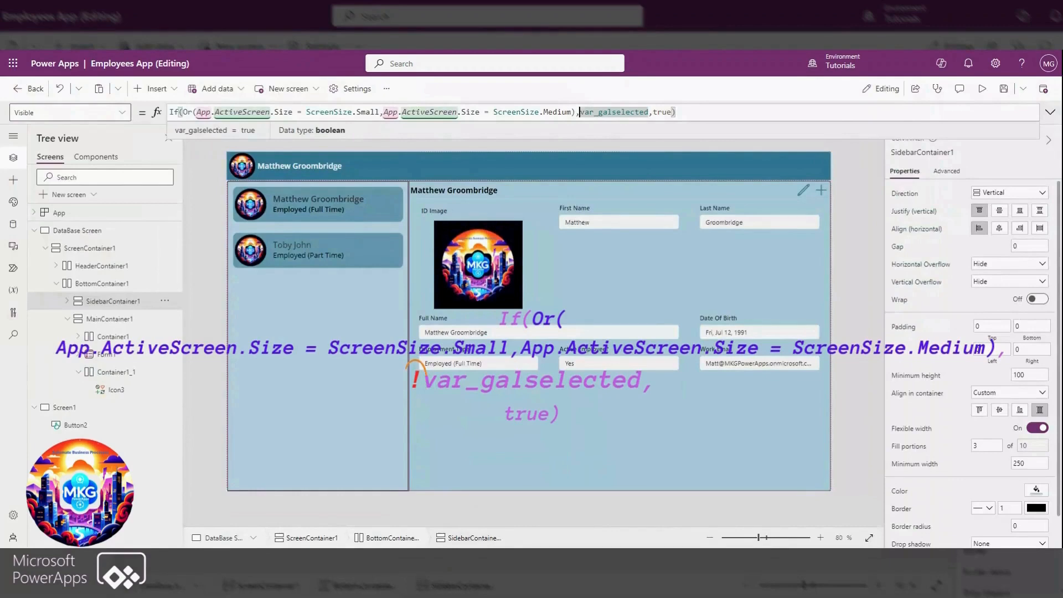
text(!)
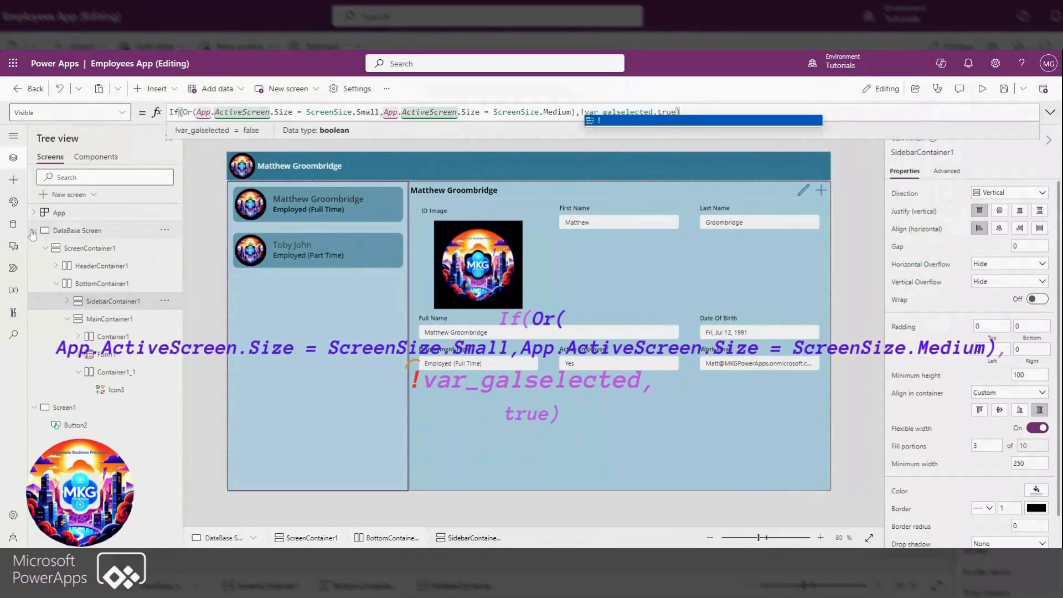
Preview the app at phone size, examine the employee details form, return to the gallery and open the second employee
key(F5)
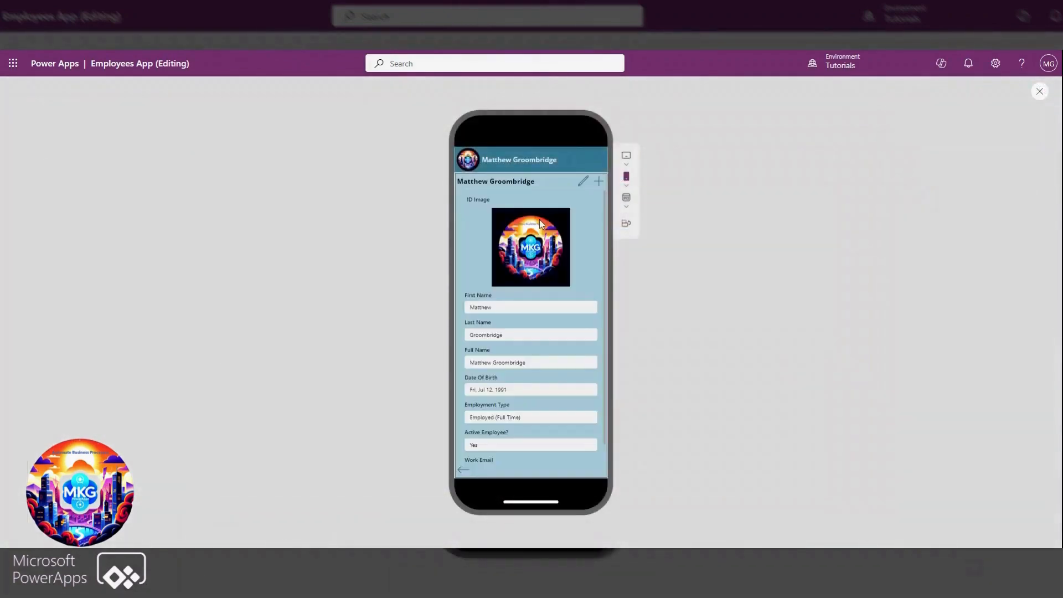
scroll(462, 475, down, 1)
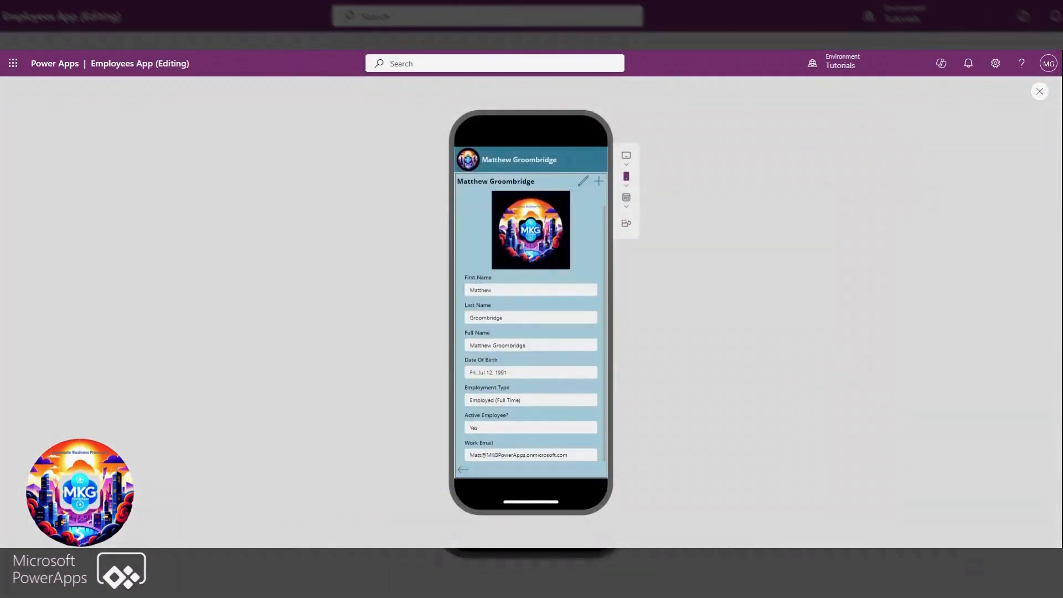
scroll(498, 403, up, 1)
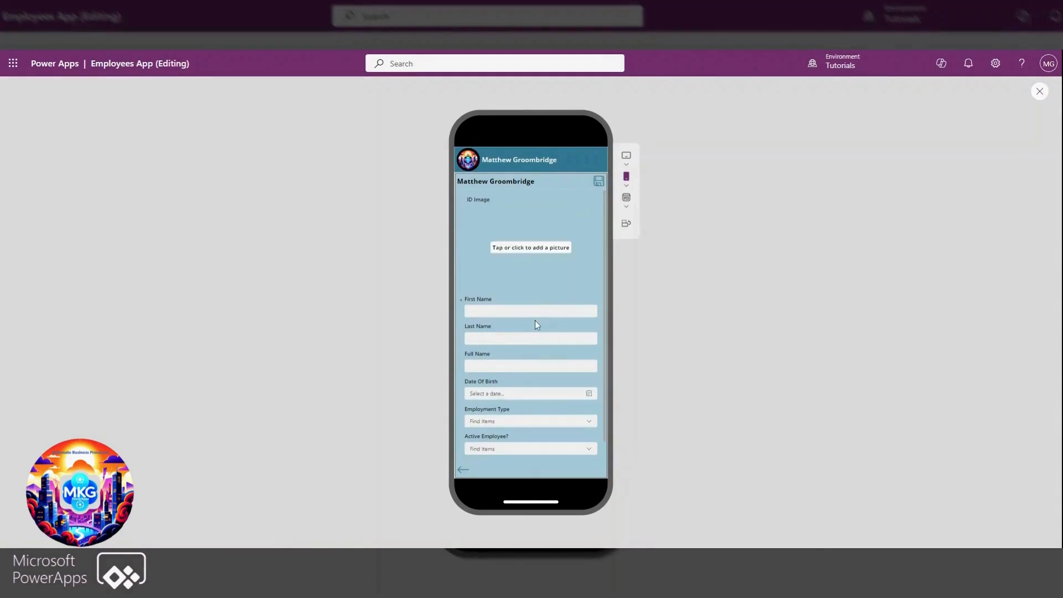
scroll(535, 320, down, 1)
scroll(534, 359, up, 1)
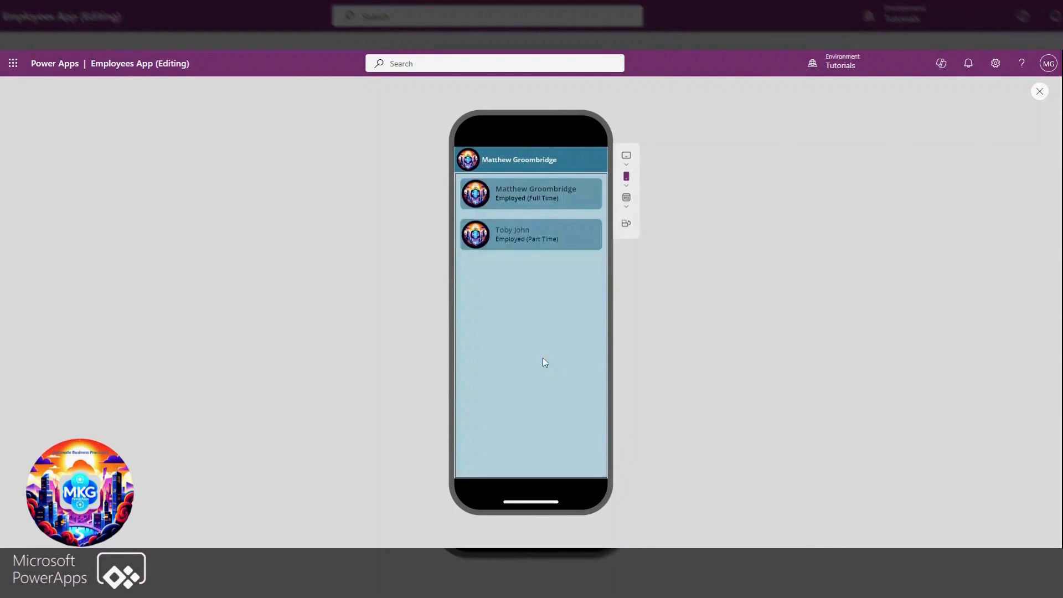
click(527, 238)
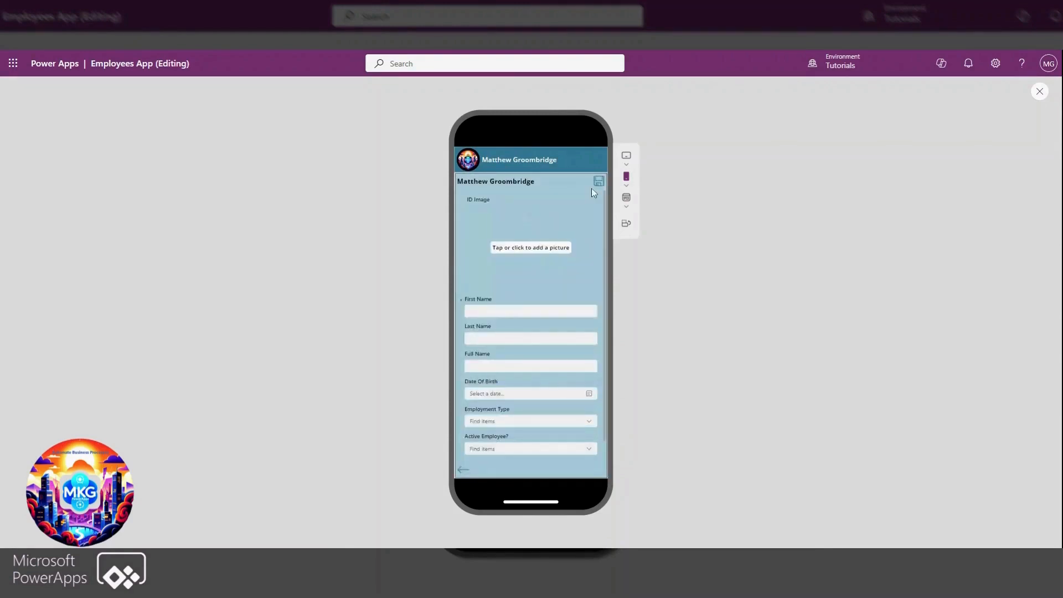
Switch the preview to Canvas size to check the full layout, and close the preview
click(627, 205)
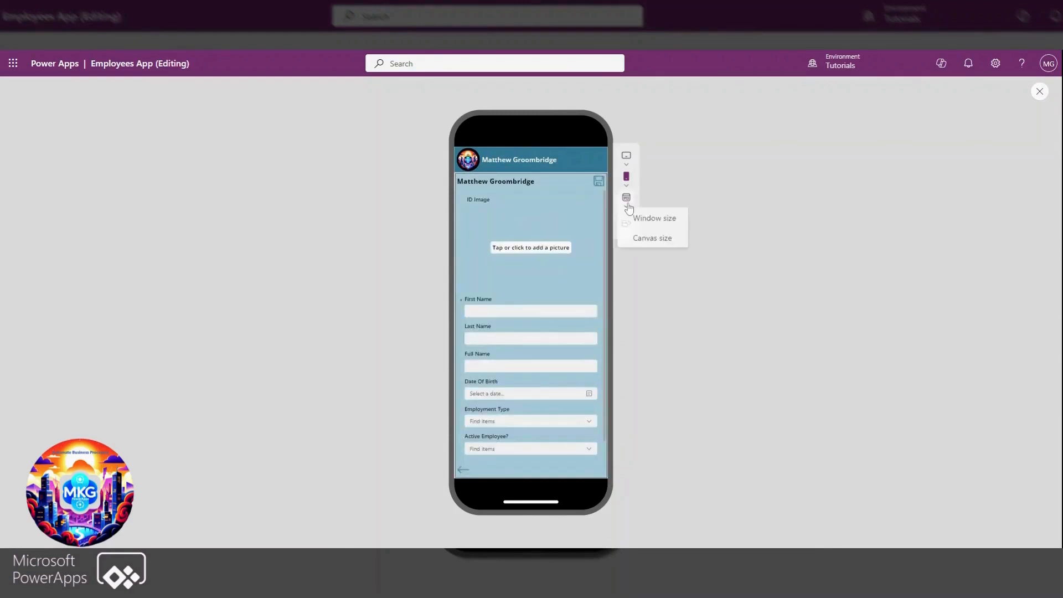
click(652, 239)
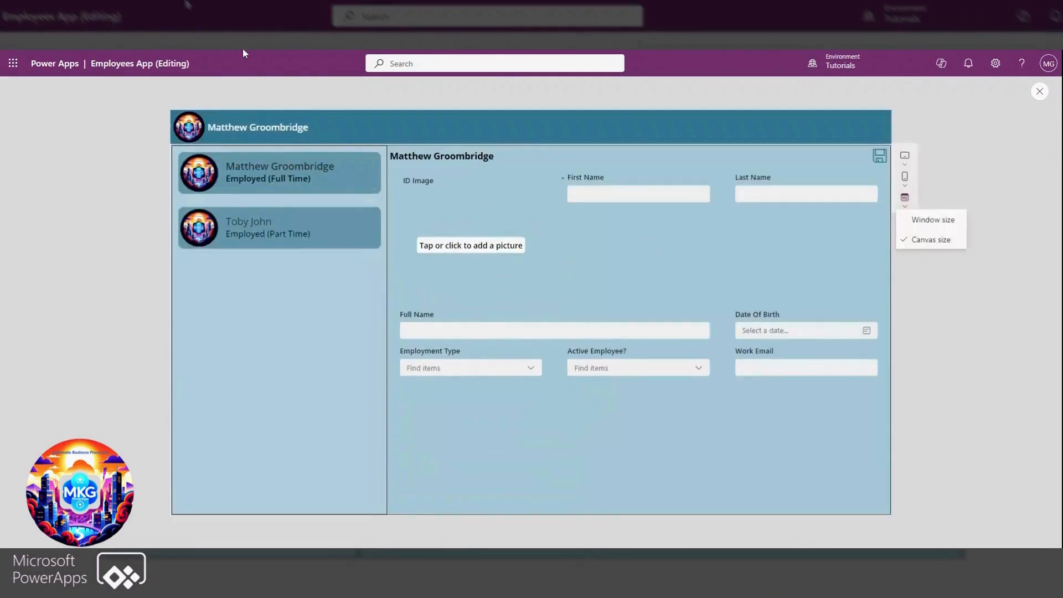
click(1042, 92)
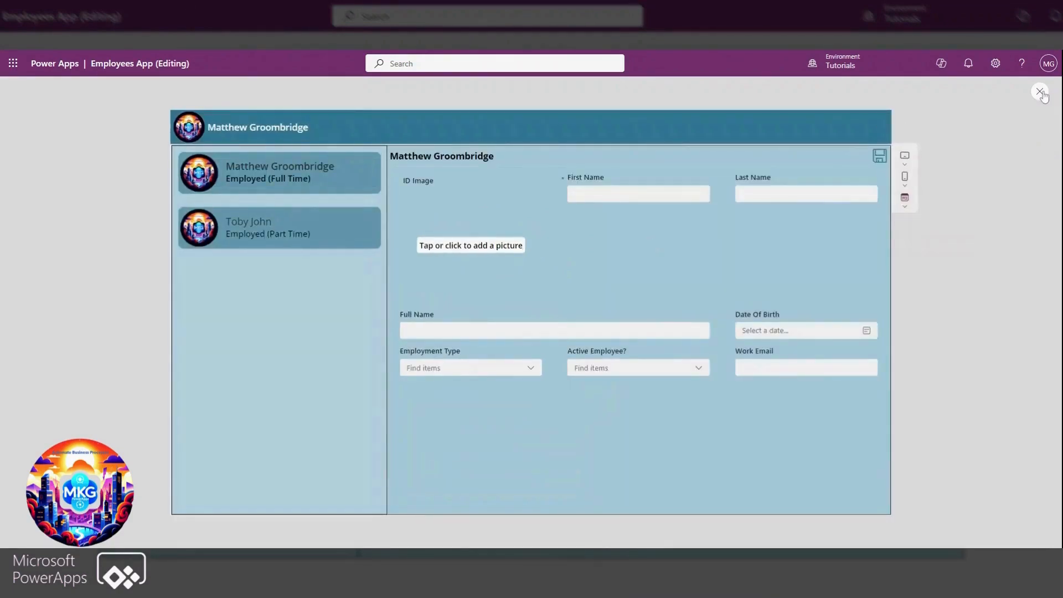
click(1041, 92)
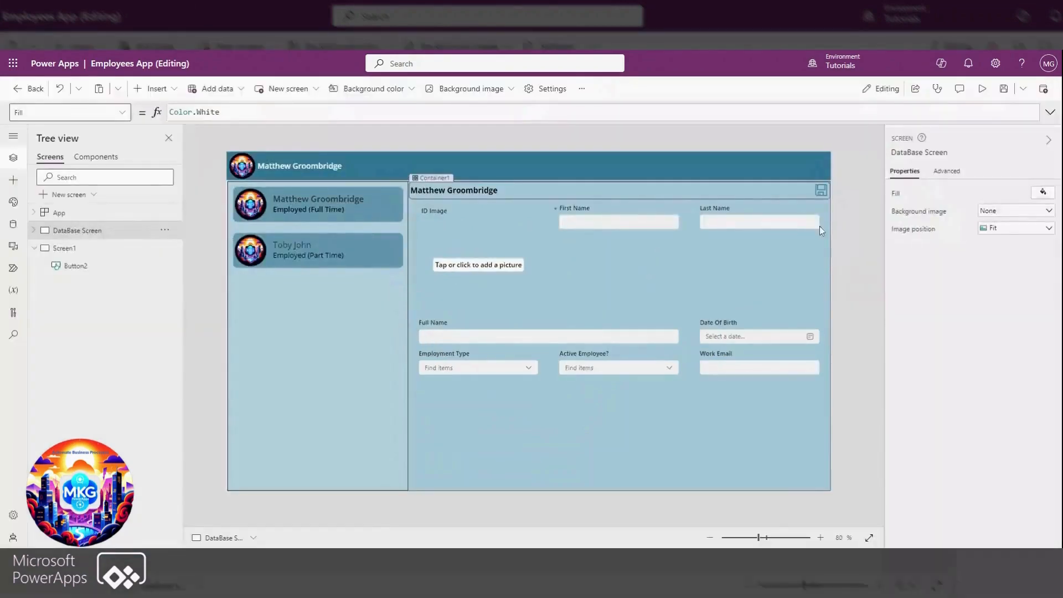
Add a Cancel (badge) icon to Container1 beside the save icon, with height Parent.Height and padding 5 on all sides
click(787, 193)
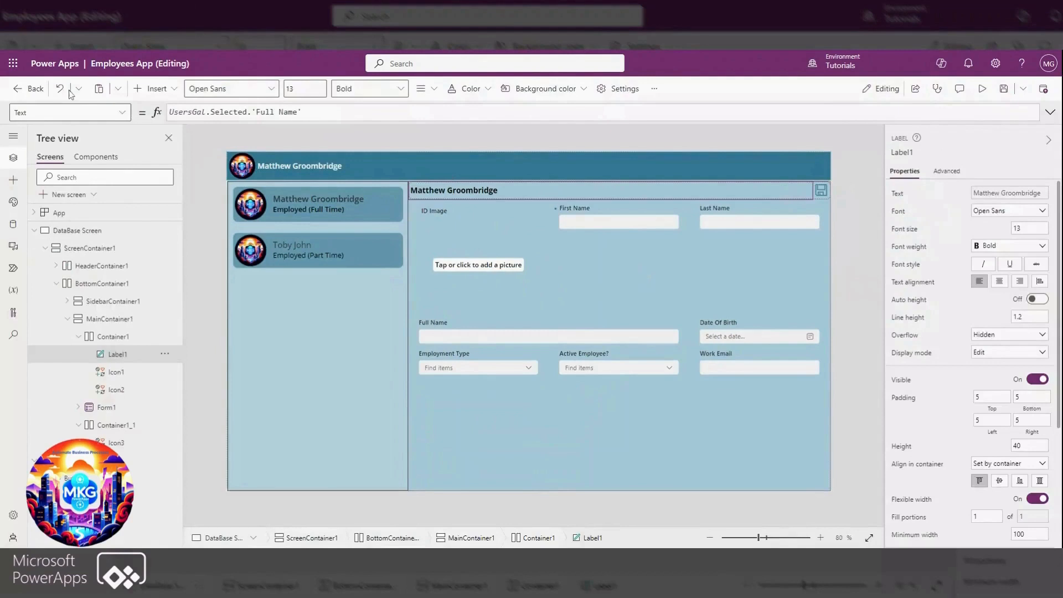
click(148, 90)
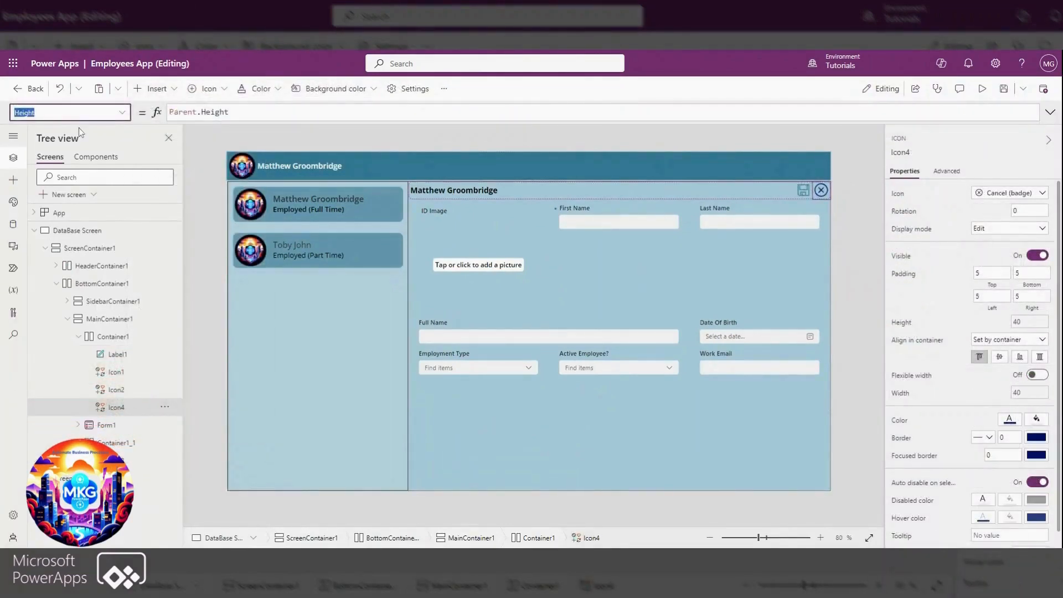
Set the Cancel icon's OnSelect formula to ResetForm(Form1);Set(var_formmode,FormMode.View)
click(124, 115)
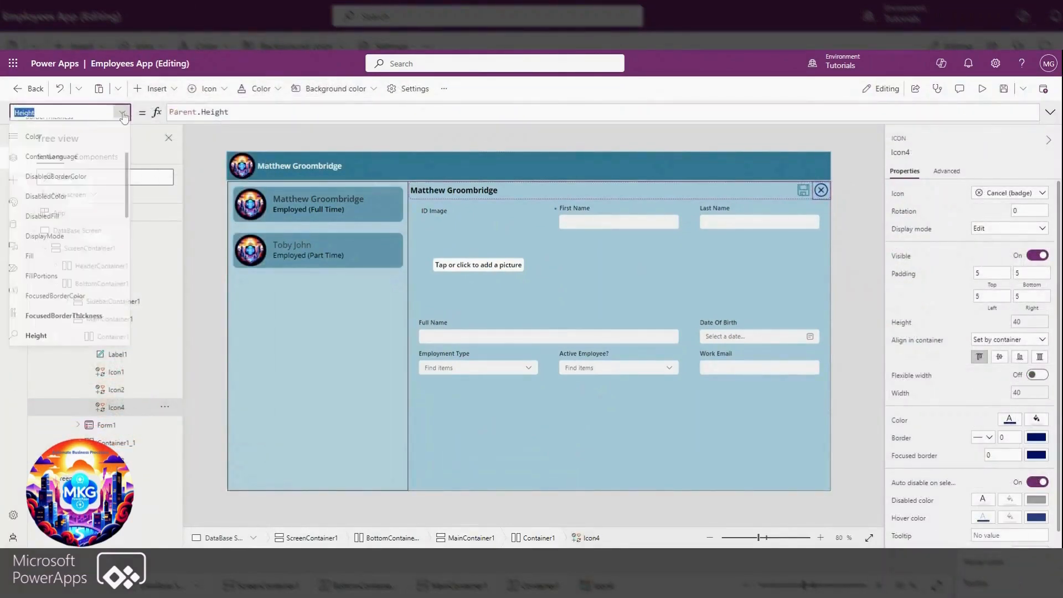
scroll(51, 307, down, 1)
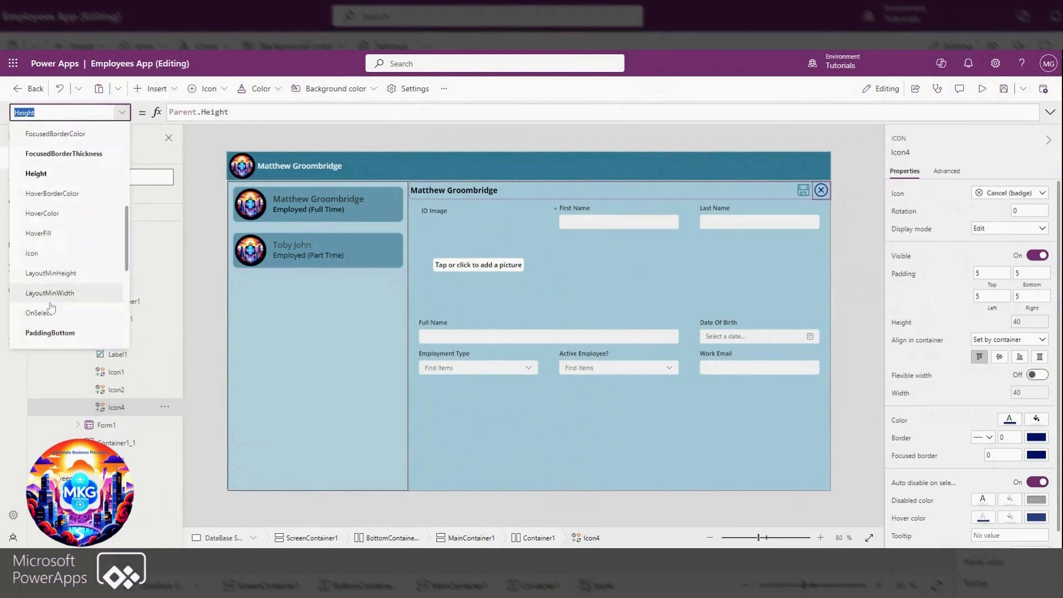
click(38, 313)
click(185, 113)
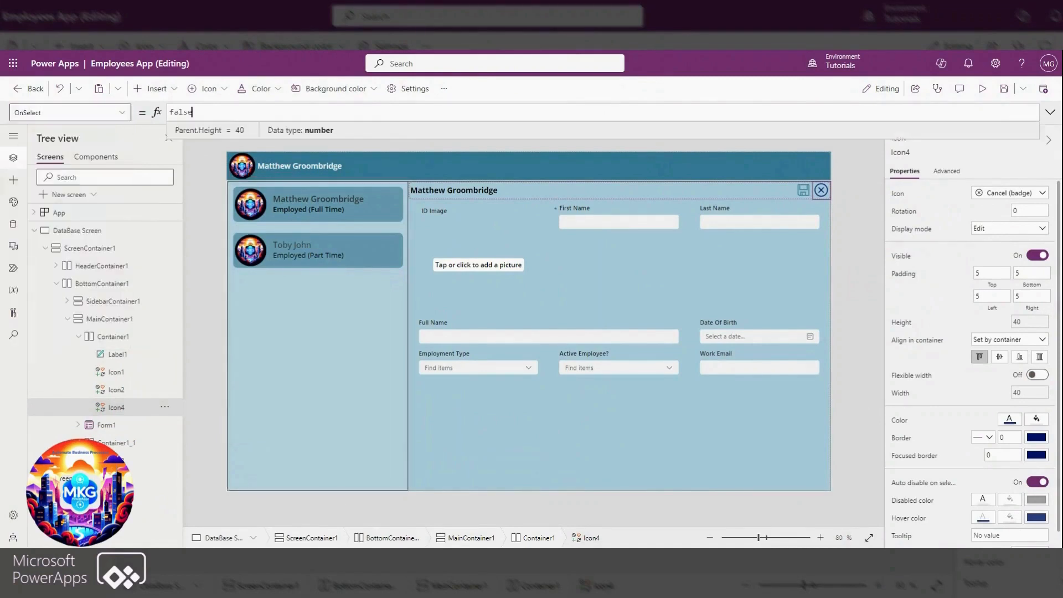
text(ResetForm(Form1);Set(var)
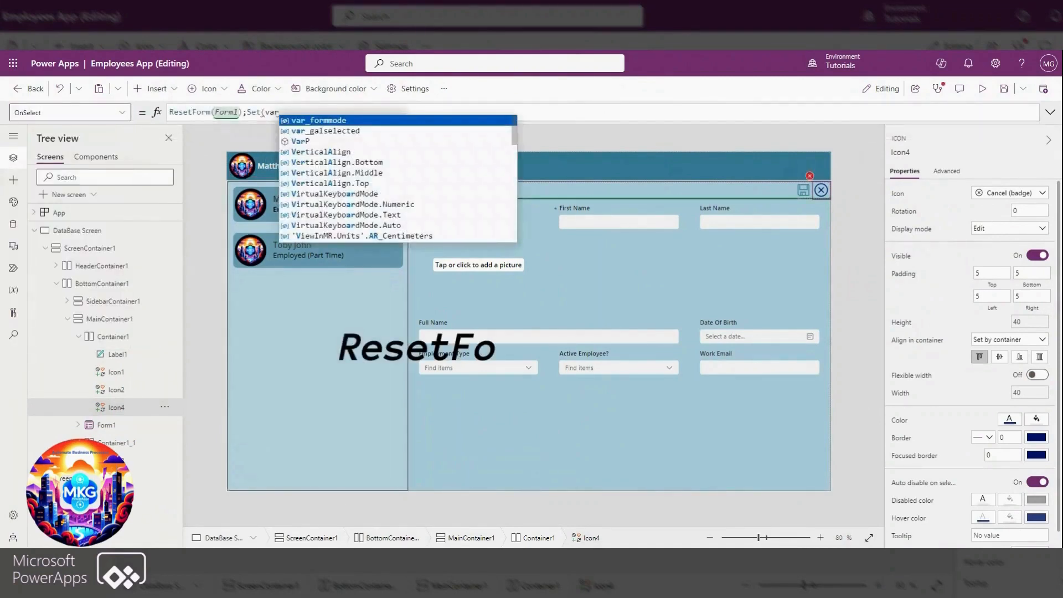
click(320, 119)
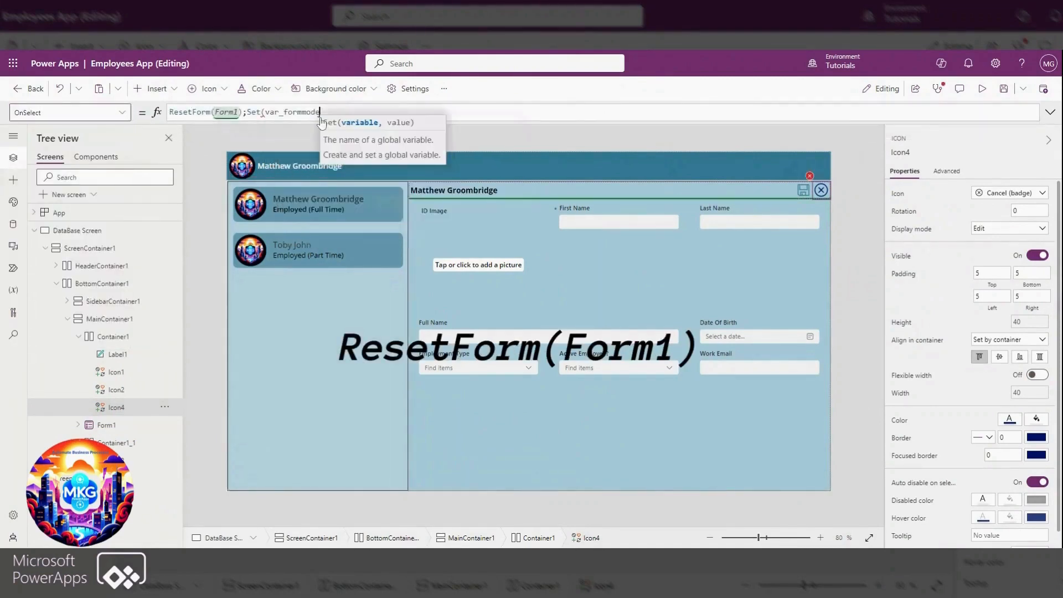
text(,formmod)
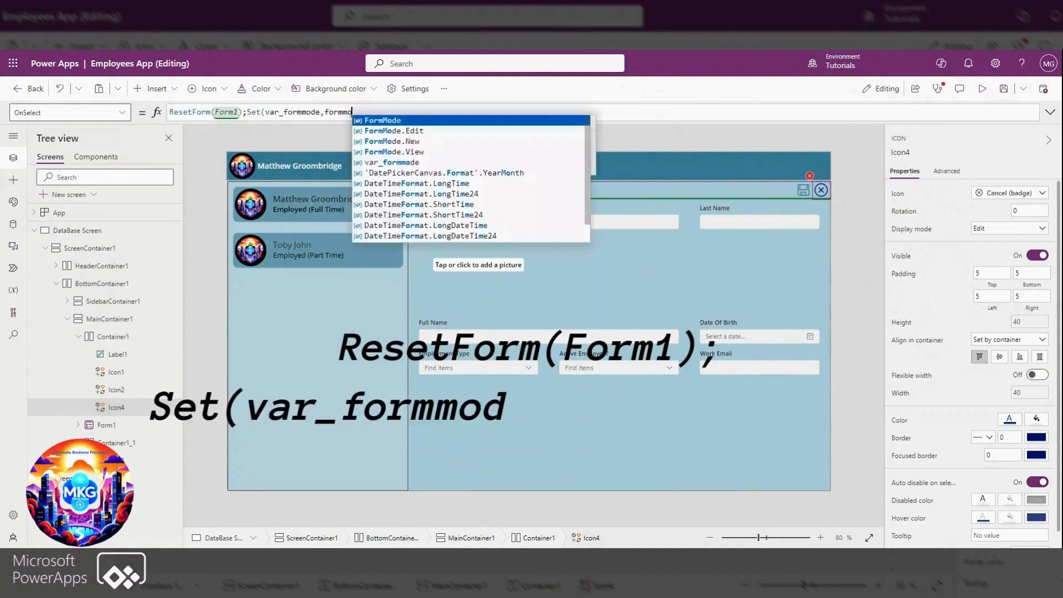
key(Down)
key(Down)
key(Down)
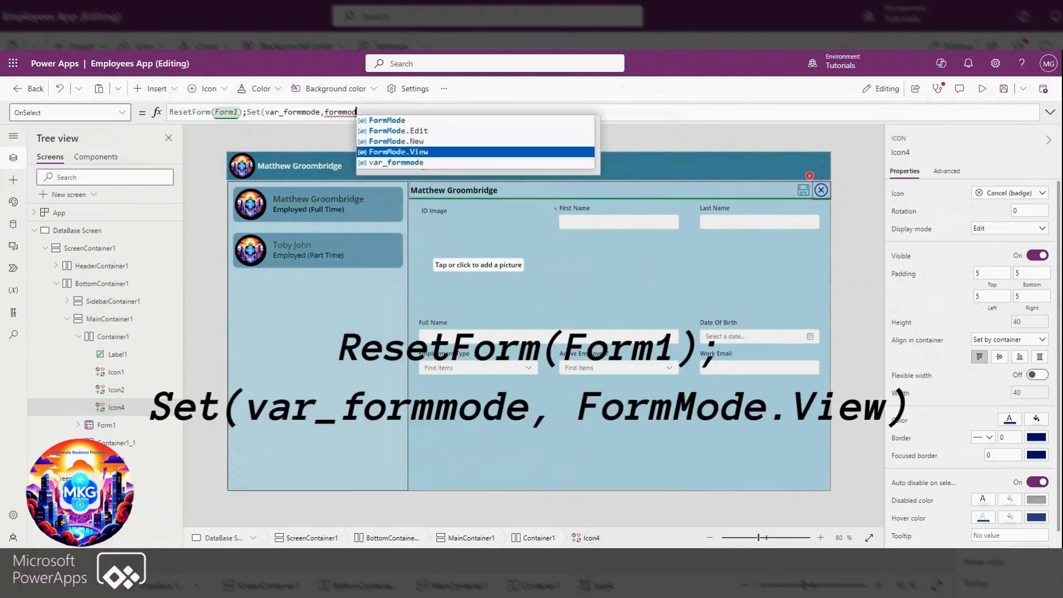
key(Return)
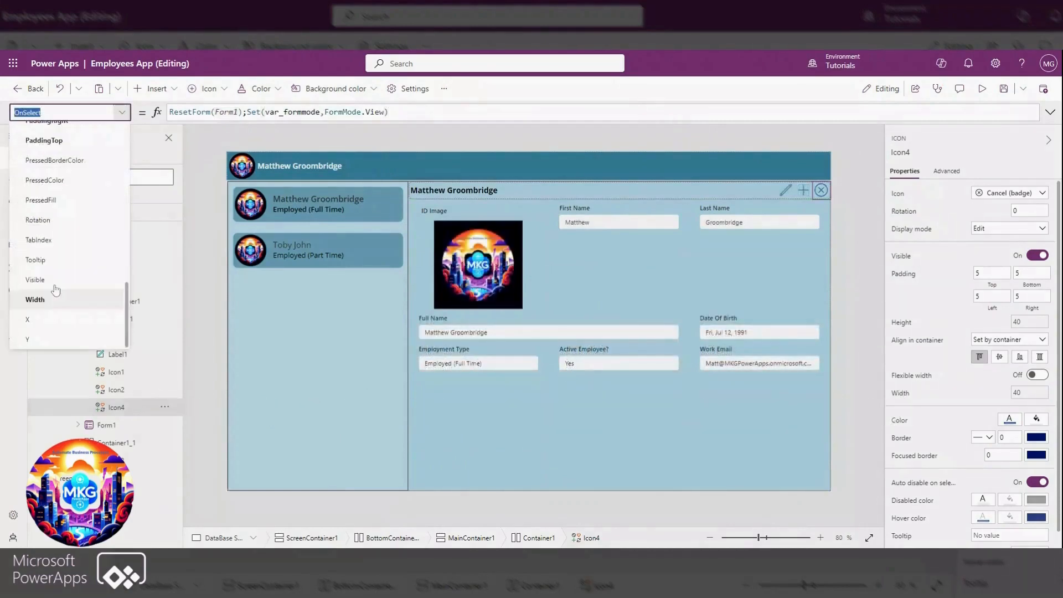
Set the Cancel icon's Visible formula to If(var_formmode = FormMode.New,true,false) and save the app
click(55, 283)
key(ctrl+a)
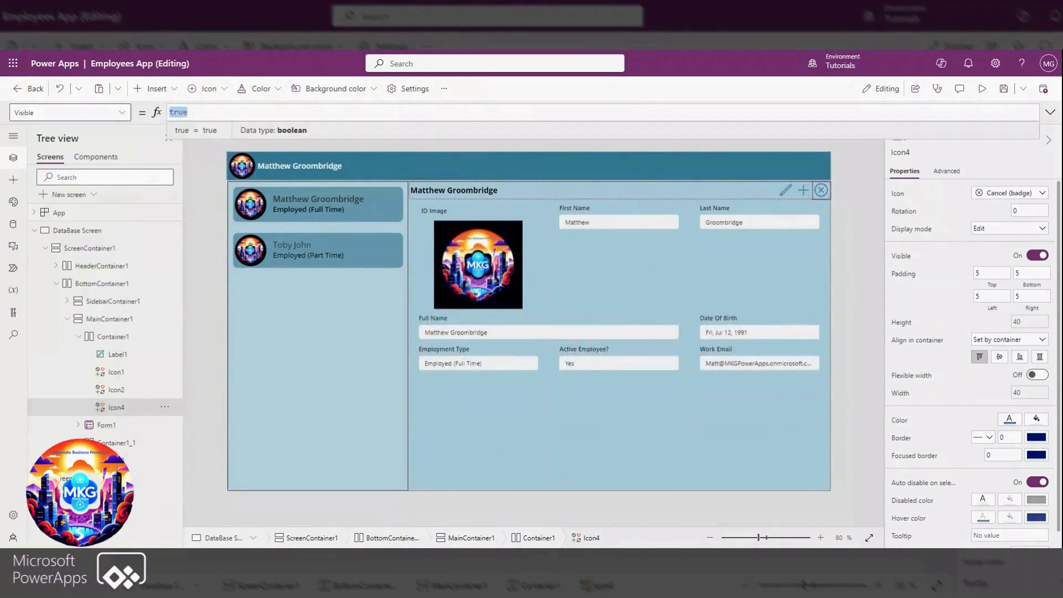
text(If(var_)
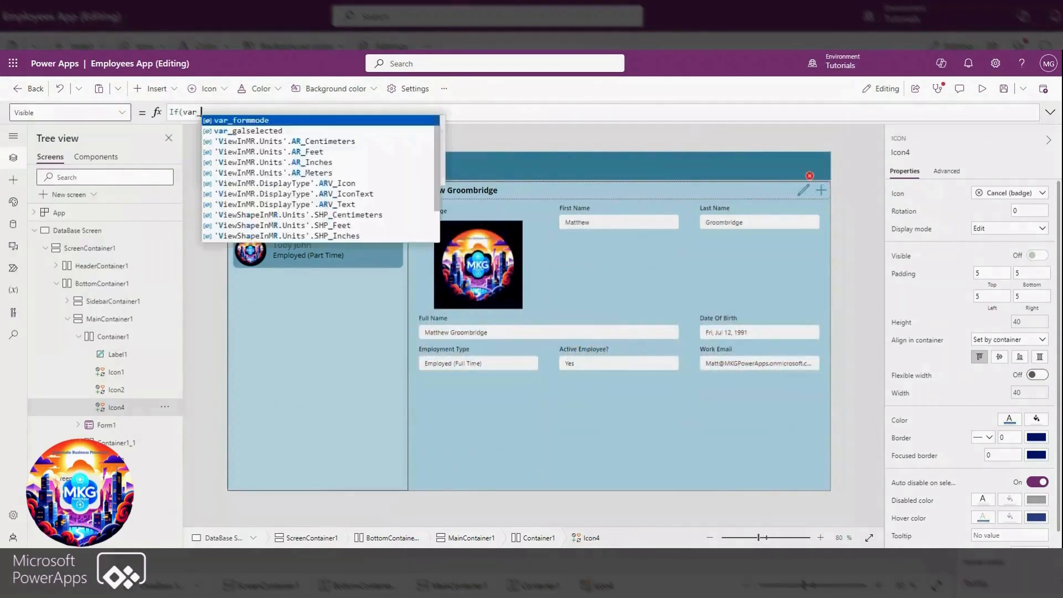
text(form)
click(236, 123)
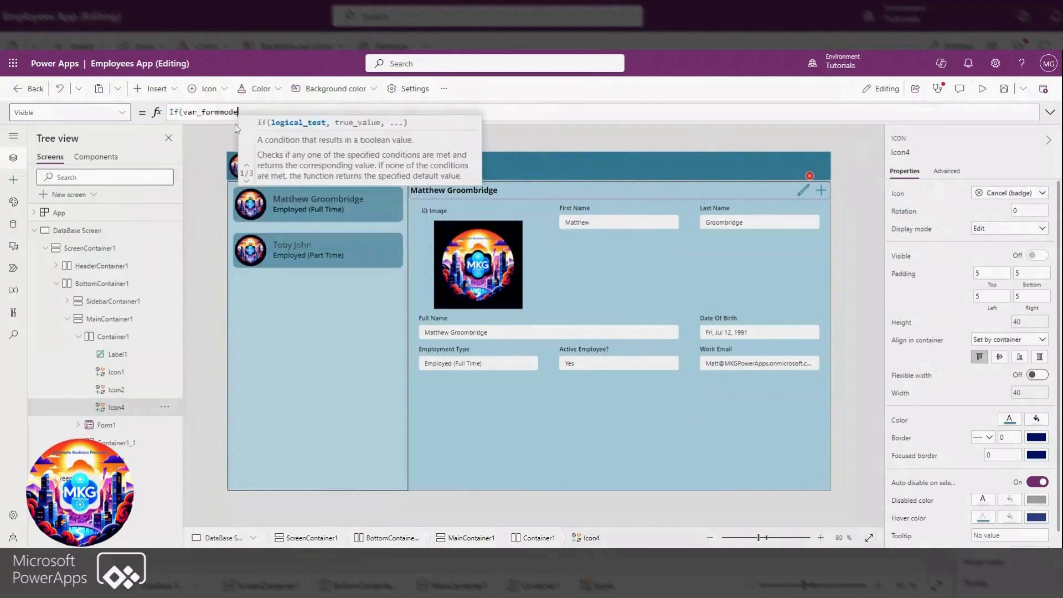
text(= FormMode.New,true)
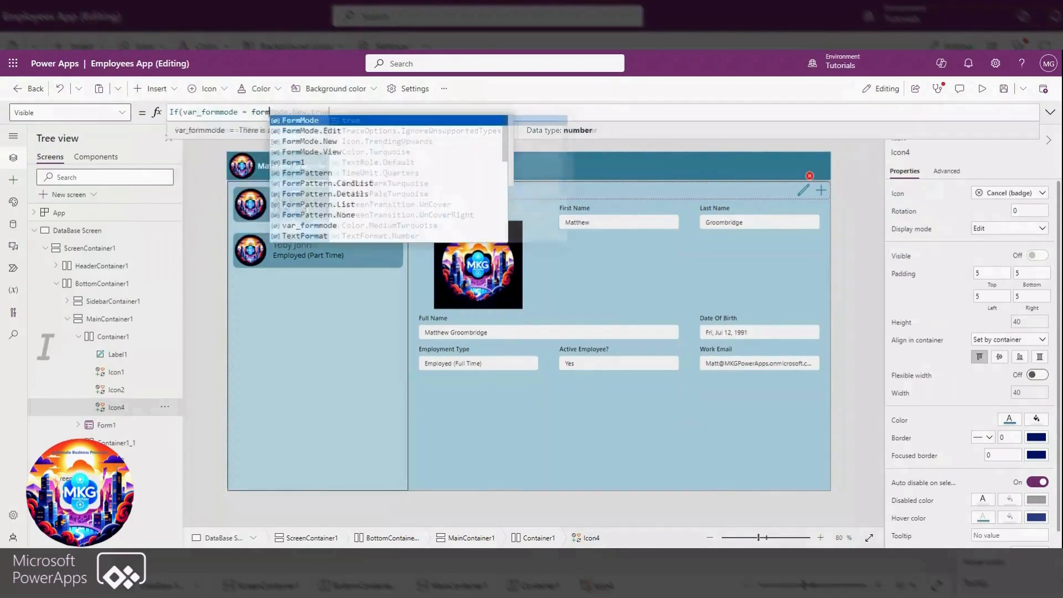
text(,false))
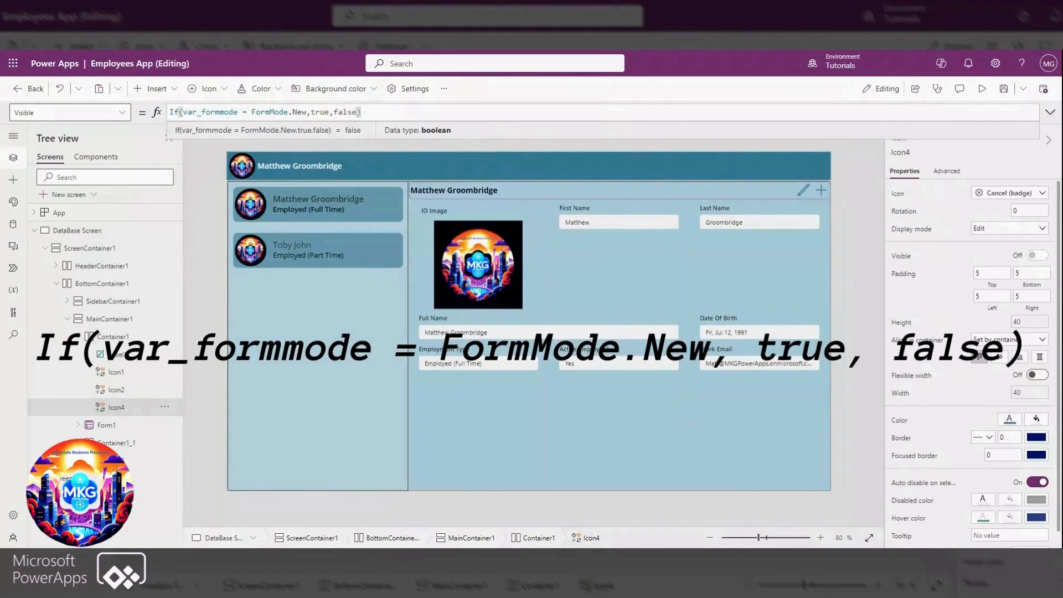
click(1002, 90)
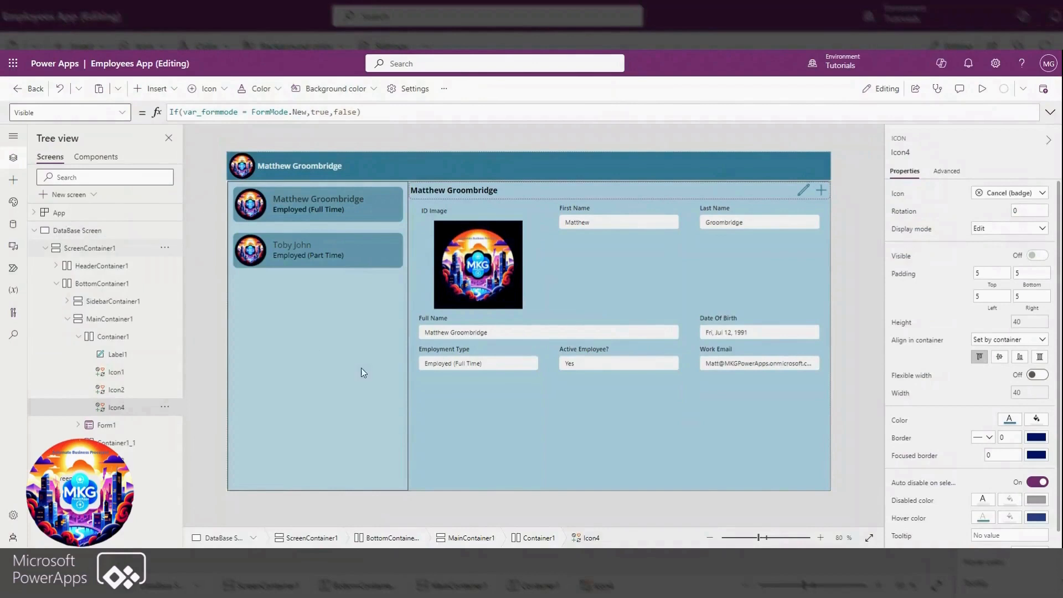
Copy the Set(var_galselected, true) call from the gallery arrow's OnSelect and append it to the App's OnStart as ;Set(var_galselected, false)
click(319, 200)
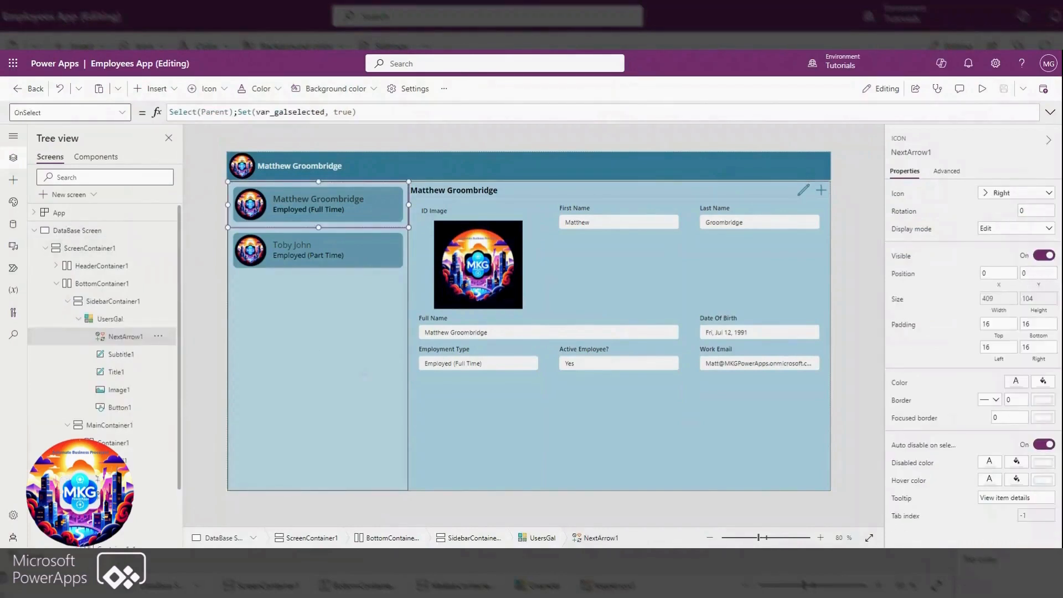
drag(237, 112, 356, 112)
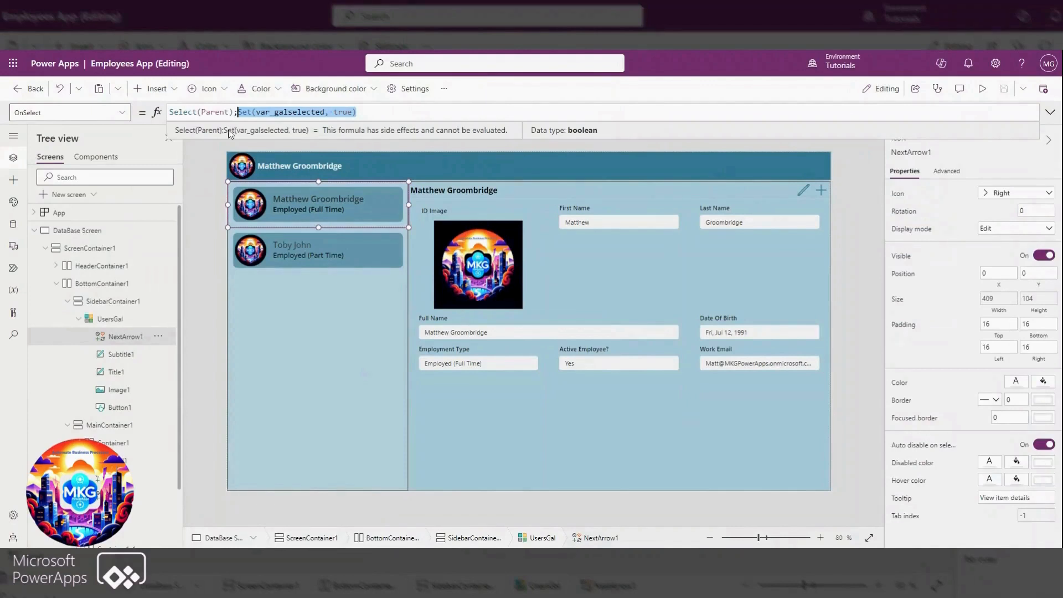
click(58, 213)
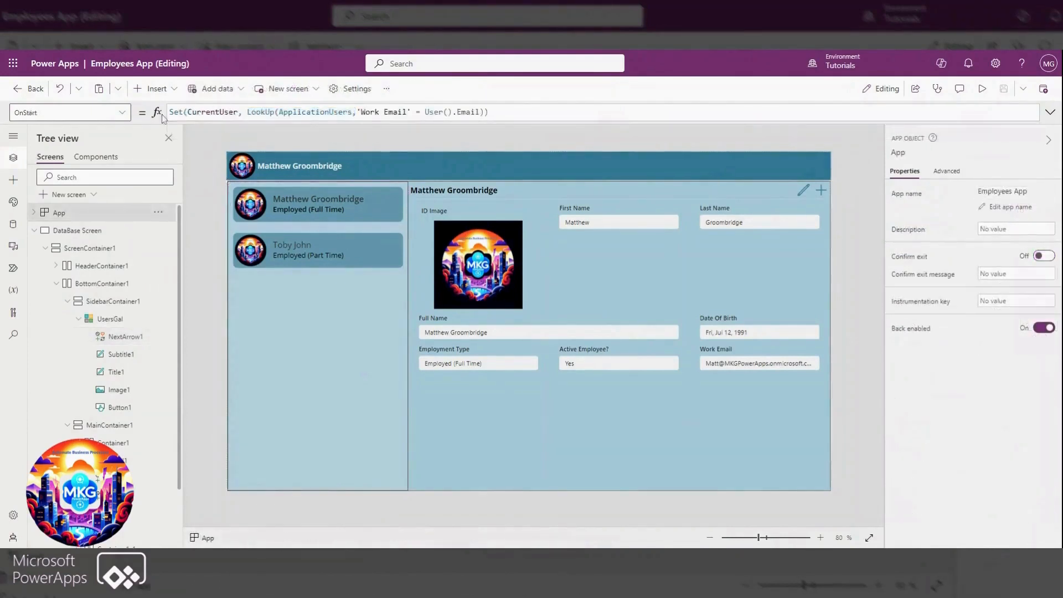
text(;)
text(Set(var_galselected, false))
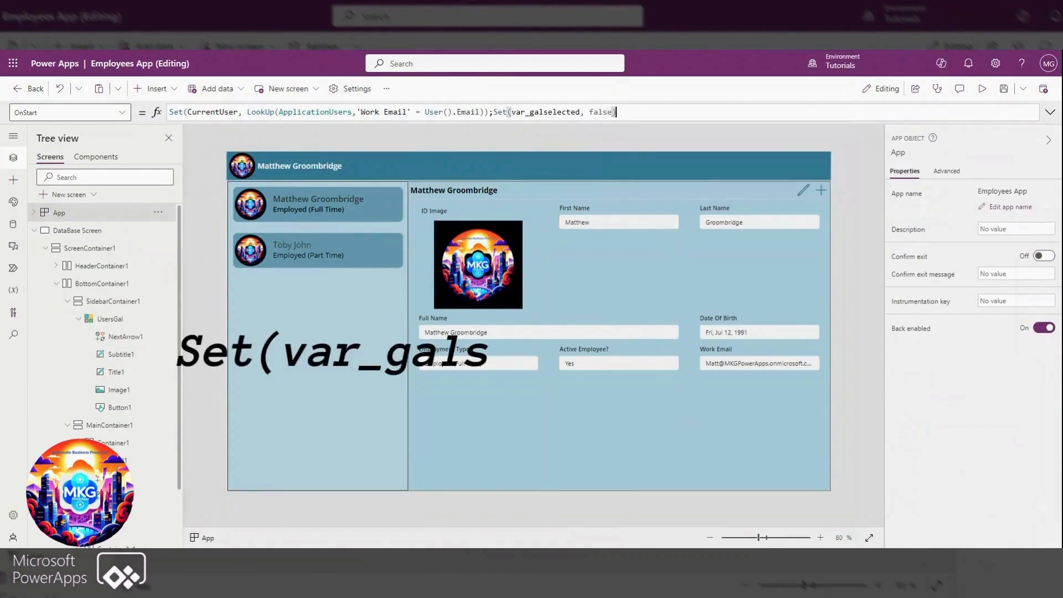
click(34, 230)
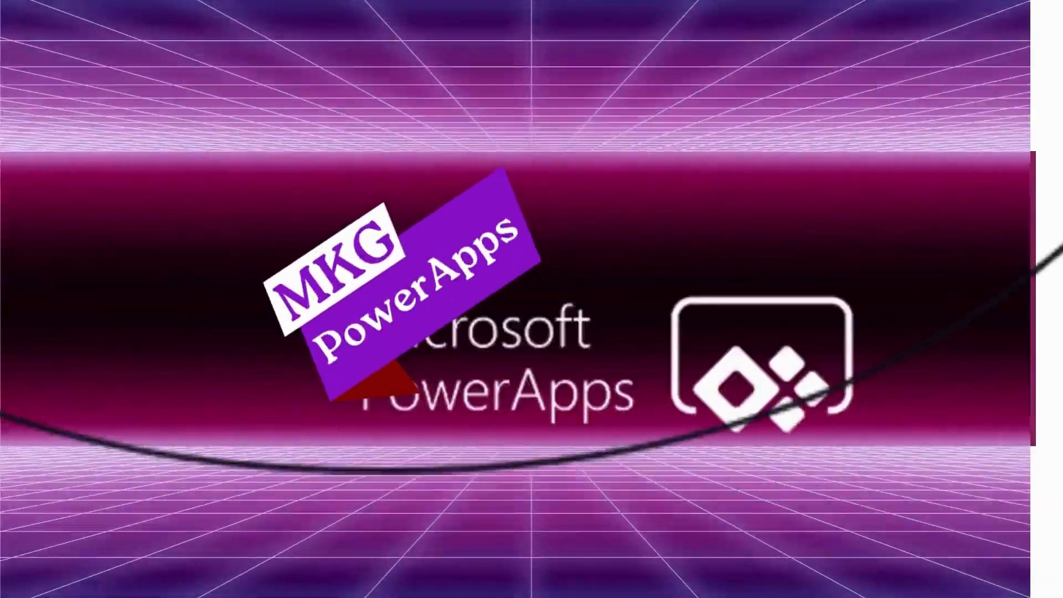